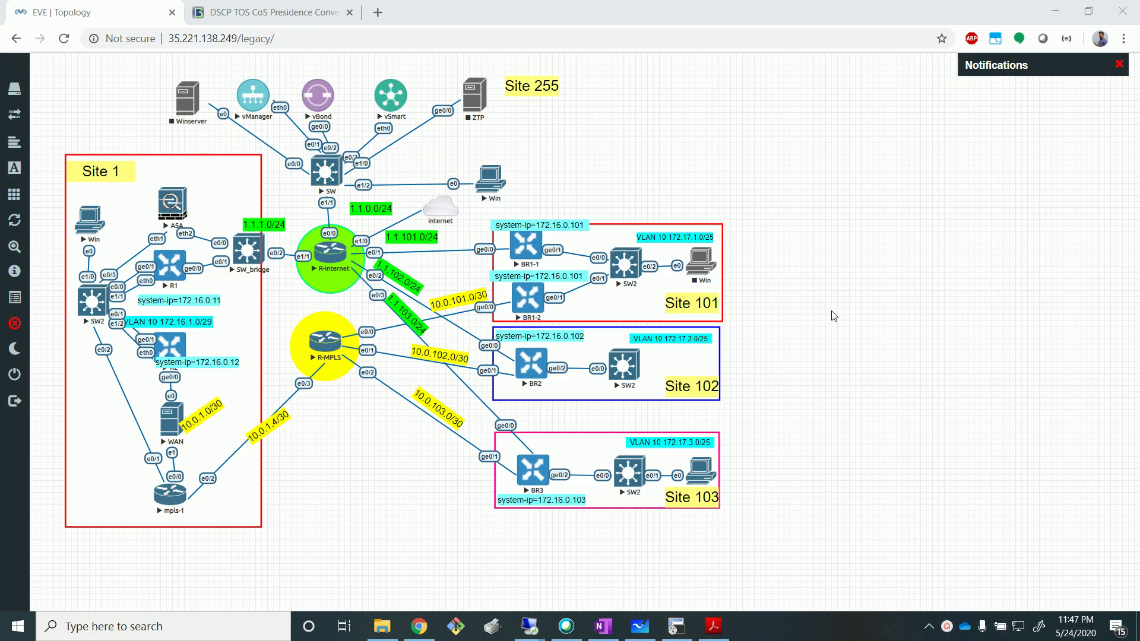
# Review the EVE-NG lab topology, including R1 and SW2, then bring up the Whiteboard sketch.
pyautogui.click(821, 323)
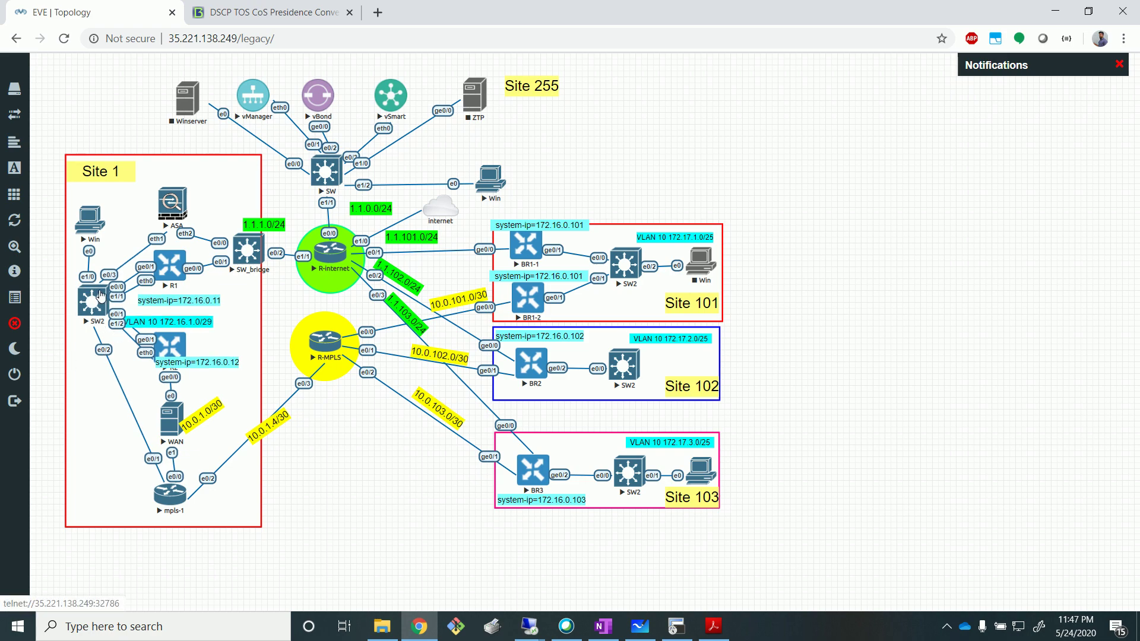
pyautogui.moveTo(148, 293); pyautogui.dragTo(113, 299)
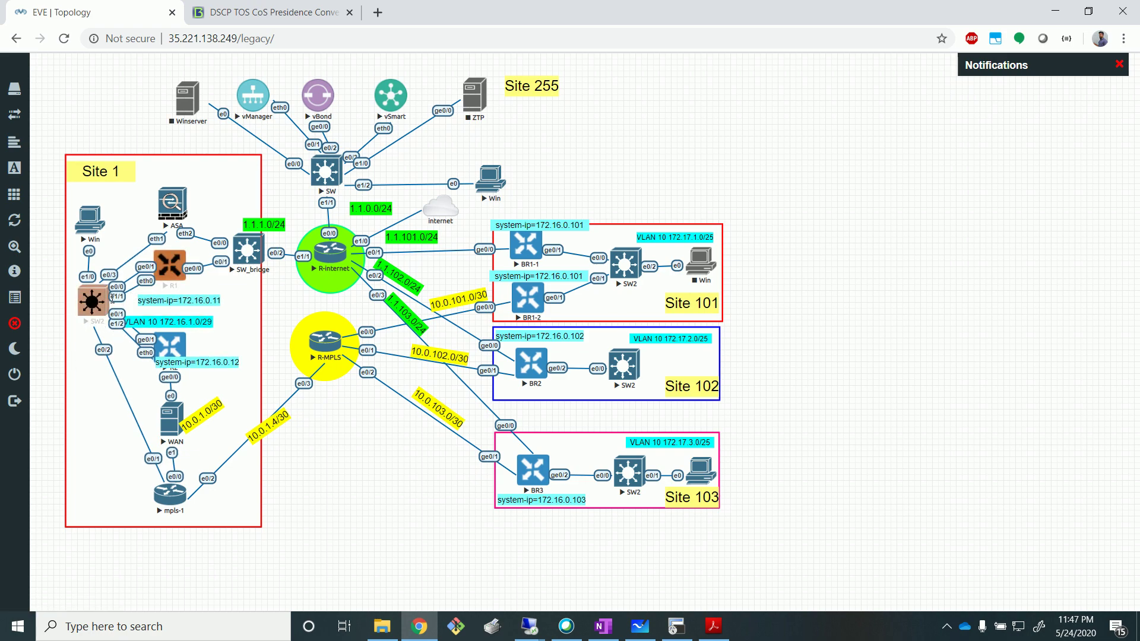
pyautogui.click(113, 299)
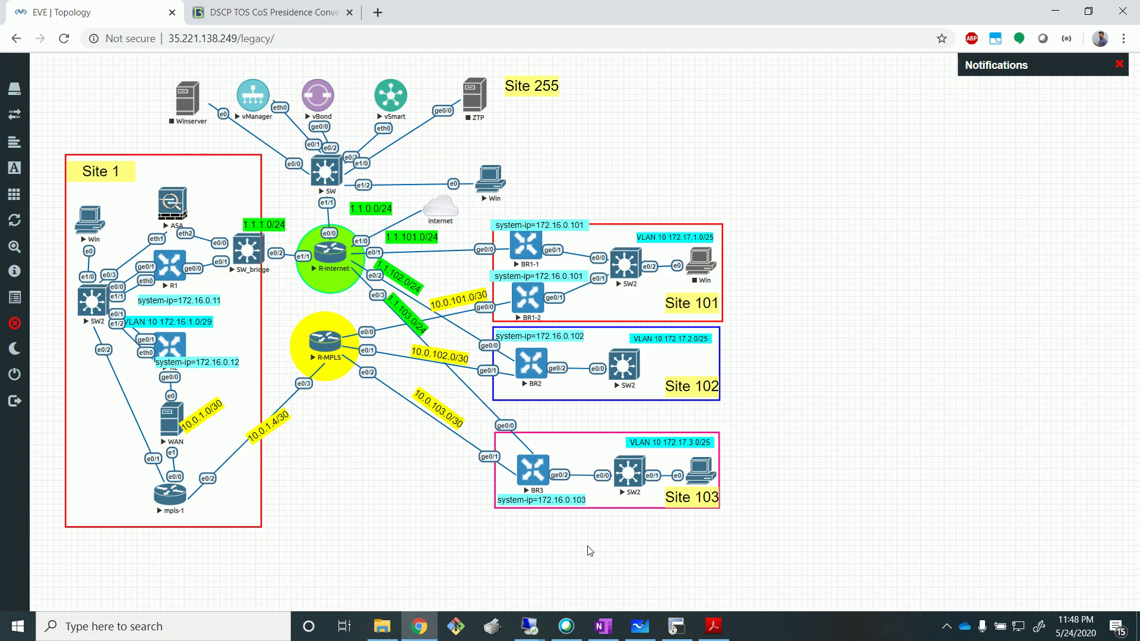
pyautogui.click(641, 630)
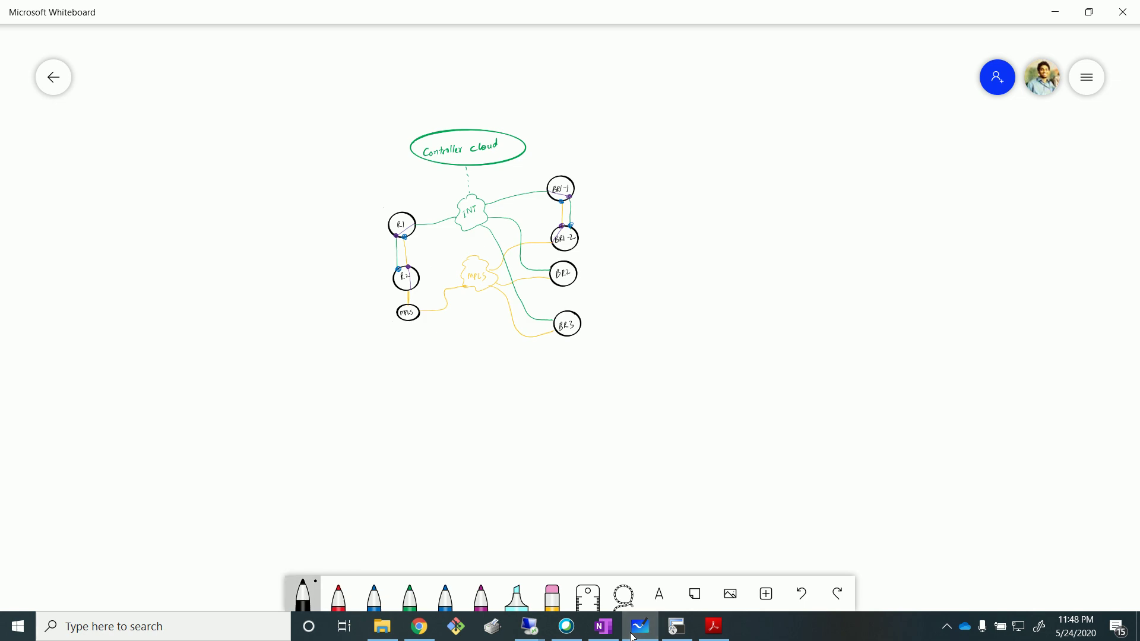
# Handwrite the title 'Local Data Policy' at the top of the canvas.
pyautogui.moveTo(213, 55)
pyautogui.mouseDown()
pyautogui.moveTo(200, 80)
pyautogui.moveTo(221, 73)
pyautogui.mouseUp()
pyautogui.moveTo(236, 68)
pyautogui.mouseDown()
pyautogui.moveTo(235, 79)
pyautogui.moveTo(286, 75)
pyautogui.mouseUp()
pyautogui.moveTo(278, 61)
pyautogui.mouseDown()
pyautogui.moveTo(297, 60)
pyautogui.moveTo(283, 77)
pyautogui.mouseUp()
pyautogui.moveTo(309, 64); pyautogui.dragTo(318, 73)
pyautogui.moveTo(313, 61); pyautogui.dragTo(355, 74)
pyautogui.moveTo(352, 47); pyautogui.dragTo(382, 69)
pyautogui.moveTo(392, 58); pyautogui.dragTo(393, 68)
pyautogui.moveTo(395, 49); pyautogui.dragTo(416, 85)
pyautogui.click(391, 85)
# Underline the title and add a double-underlined 'QoS' heading at the left.
pyautogui.moveTo(208, 98); pyautogui.dragTo(373, 84)
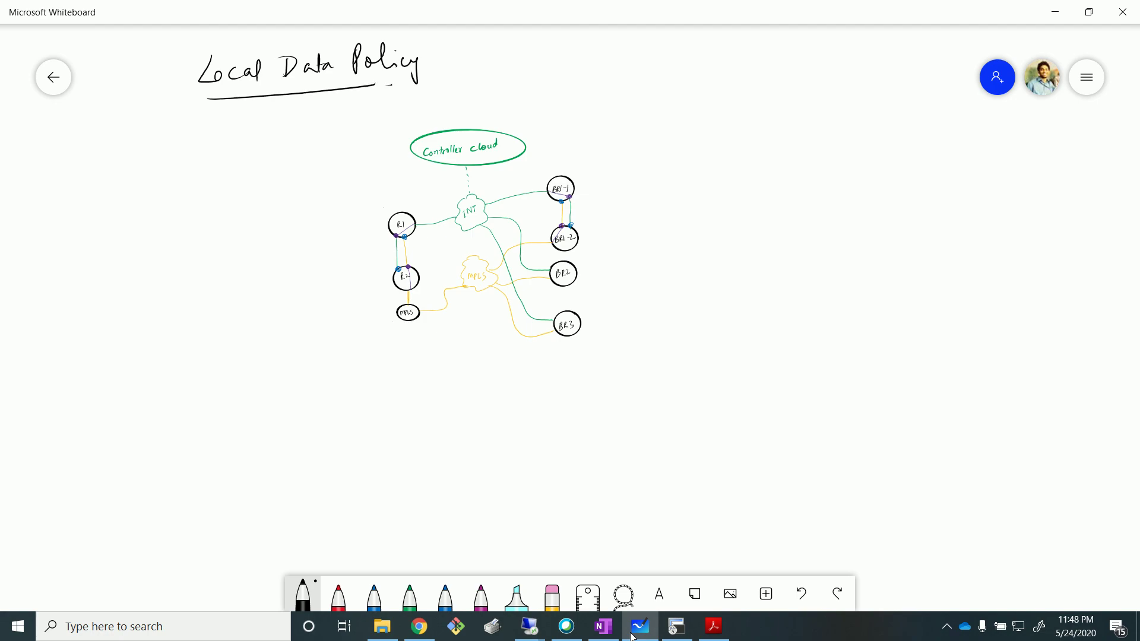
pyautogui.moveTo(79, 132)
pyautogui.mouseDown()
pyautogui.moveTo(88, 173)
pyautogui.moveTo(98, 144)
pyautogui.moveTo(119, 176)
pyautogui.mouseUp()
pyautogui.moveTo(73, 189); pyautogui.dragTo(123, 181)
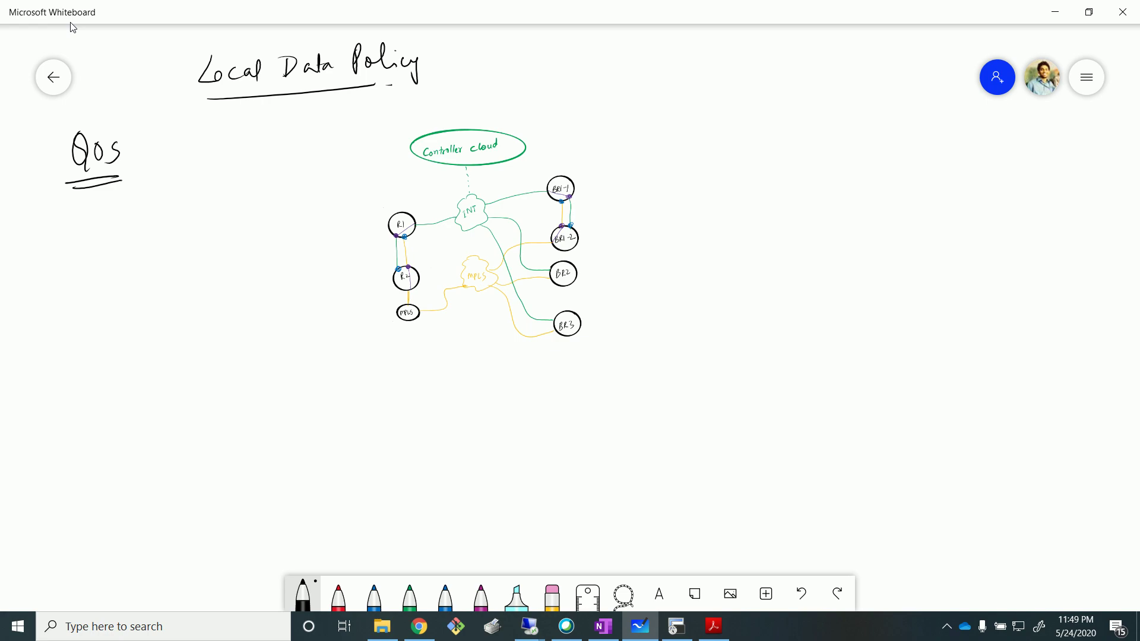
pyautogui.moveTo(109, 242)
pyautogui.mouseDown()
pyautogui.moveTo(135, 252)
pyautogui.moveTo(104, 277)
pyautogui.mouseUp()
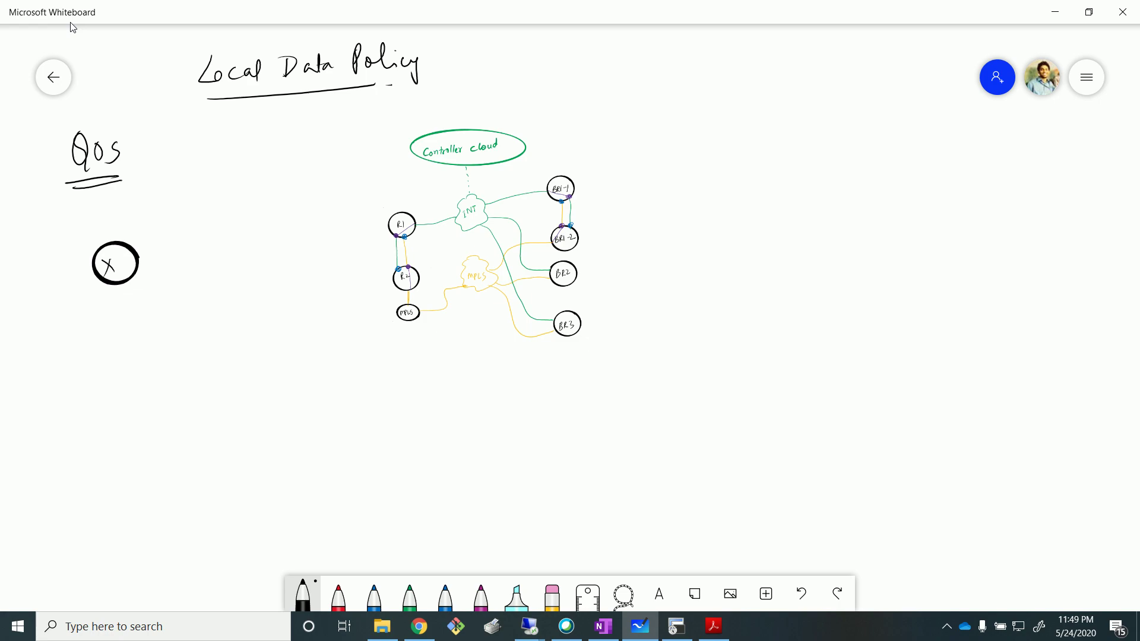
pyautogui.moveTo(52, 270); pyautogui.dragTo(94, 269)
pyautogui.moveTo(70, 226); pyautogui.dragTo(96, 253)
pyautogui.moveTo(63, 314); pyautogui.dragTo(105, 282)
pyautogui.moveTo(124, 263)
pyautogui.mouseDown()
pyautogui.moveTo(141, 273)
pyautogui.moveTo(138, 308)
pyautogui.mouseUp()
pyautogui.moveTo(129, 301)
pyautogui.mouseDown()
pyautogui.moveTo(137, 309)
pyautogui.moveTo(149, 297)
pyautogui.mouseUp()
pyautogui.moveTo(120, 258); pyautogui.dragTo(171, 256)
pyautogui.moveTo(170, 256); pyautogui.dragTo(156, 260)
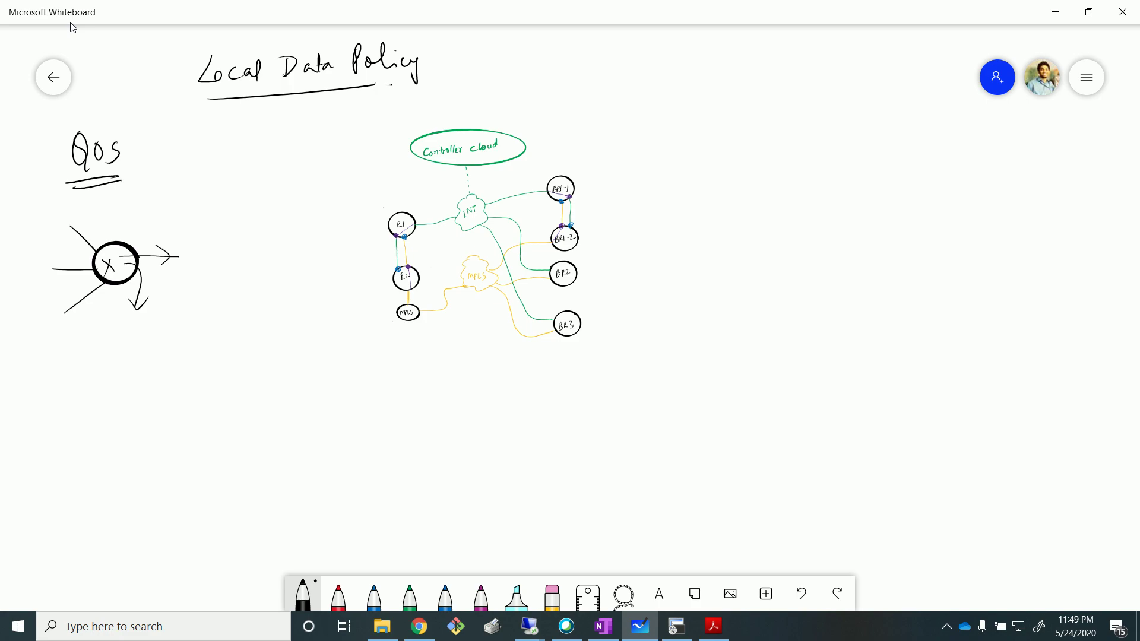
pyautogui.click(624, 593)
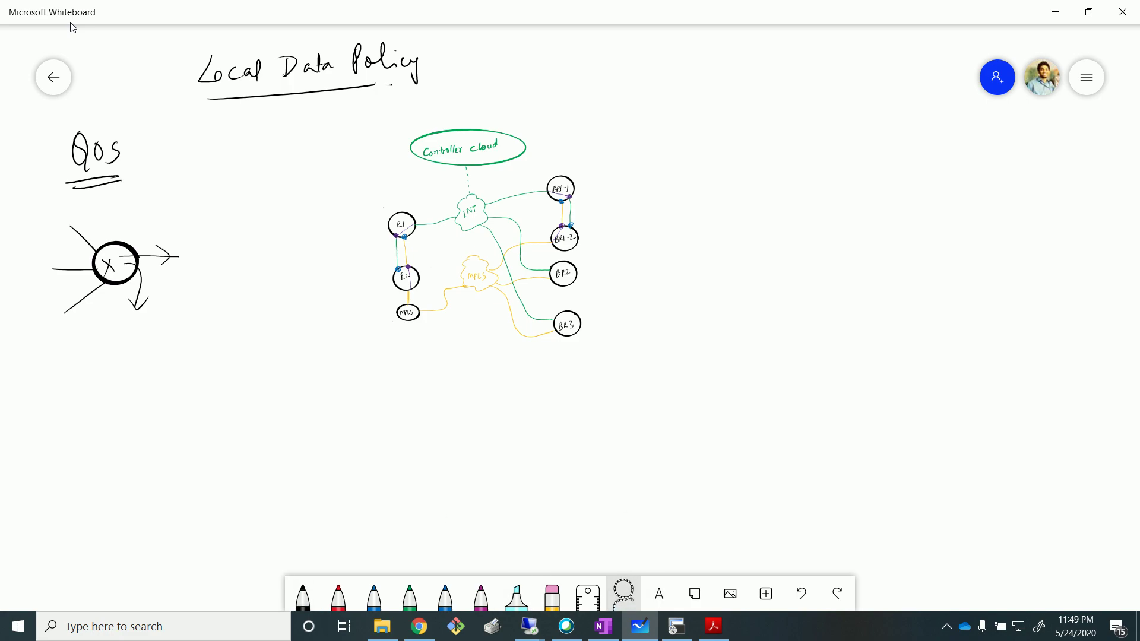
pyautogui.moveTo(56, 297)
pyautogui.mouseDown()
pyautogui.moveTo(84, 221)
pyautogui.moveTo(57, 299)
pyautogui.mouseUp()
pyautogui.click(148, 179)
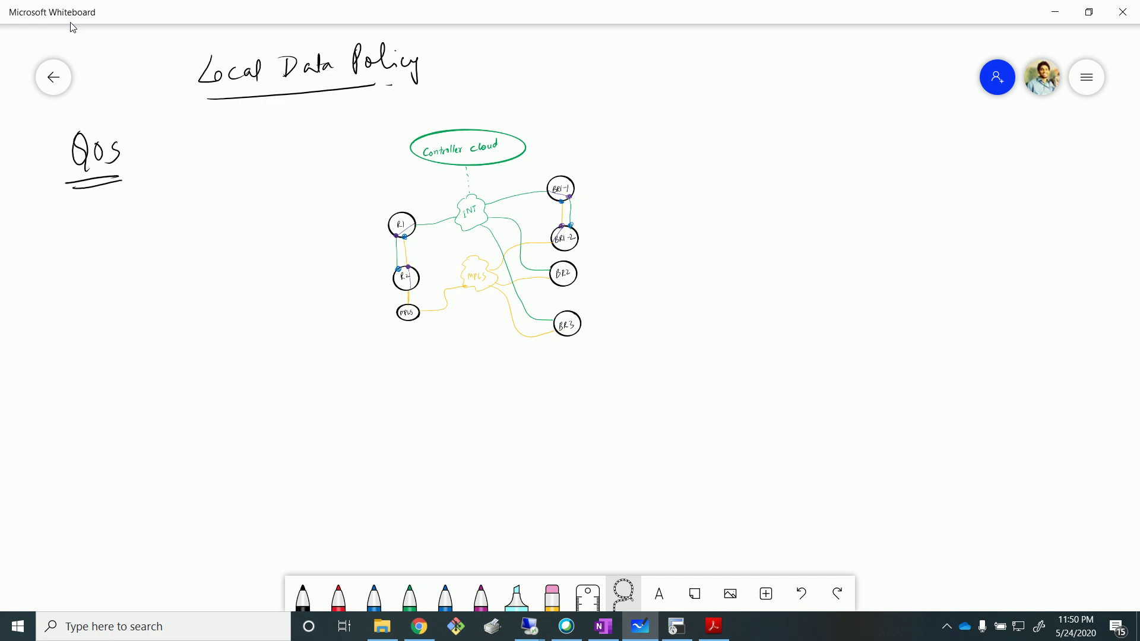
pyautogui.scroll(-5, 850, 202)
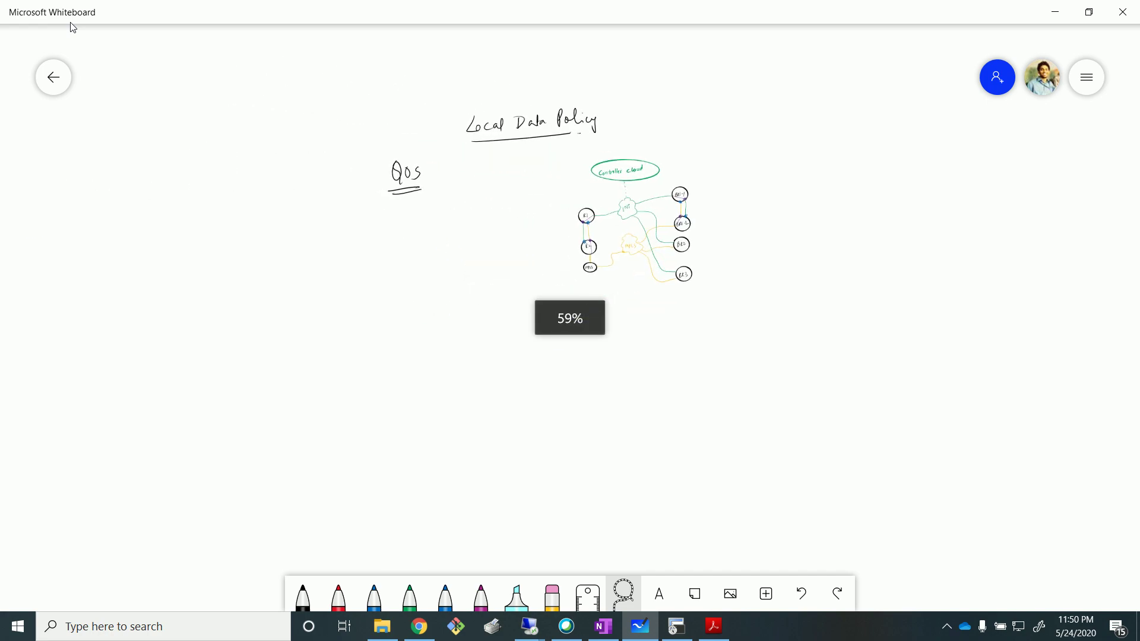
pyautogui.hotkey('ctrl', 'z')
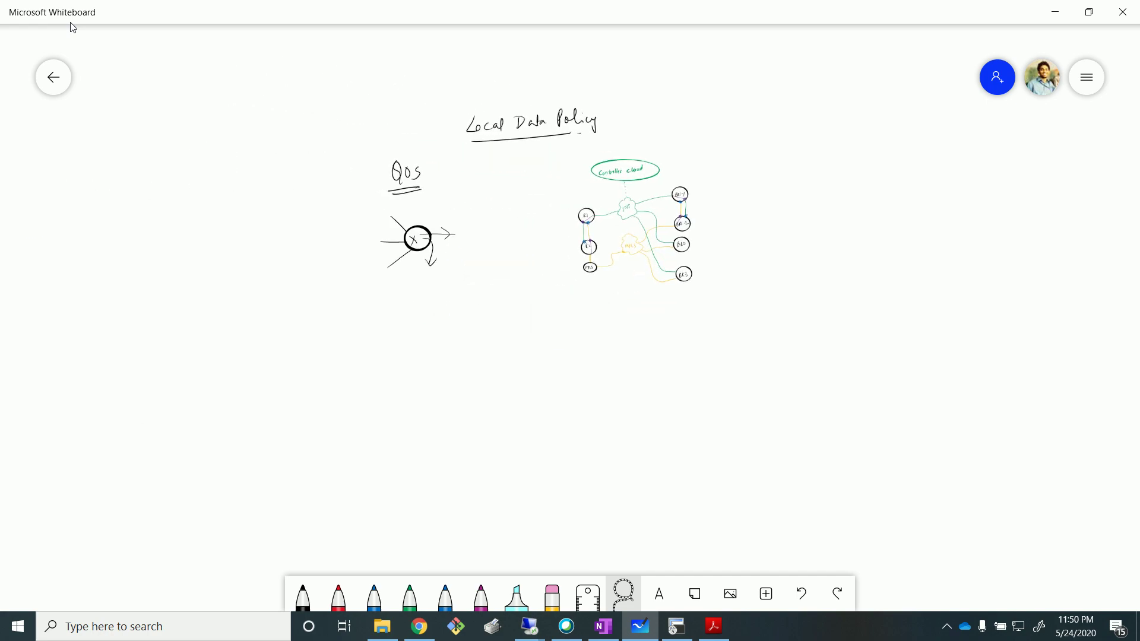
pyautogui.moveTo(351, 217)
pyautogui.mouseDown()
pyautogui.moveTo(485, 279)
pyautogui.moveTo(356, 321)
pyautogui.mouseUp()
pyautogui.click(453, 170)
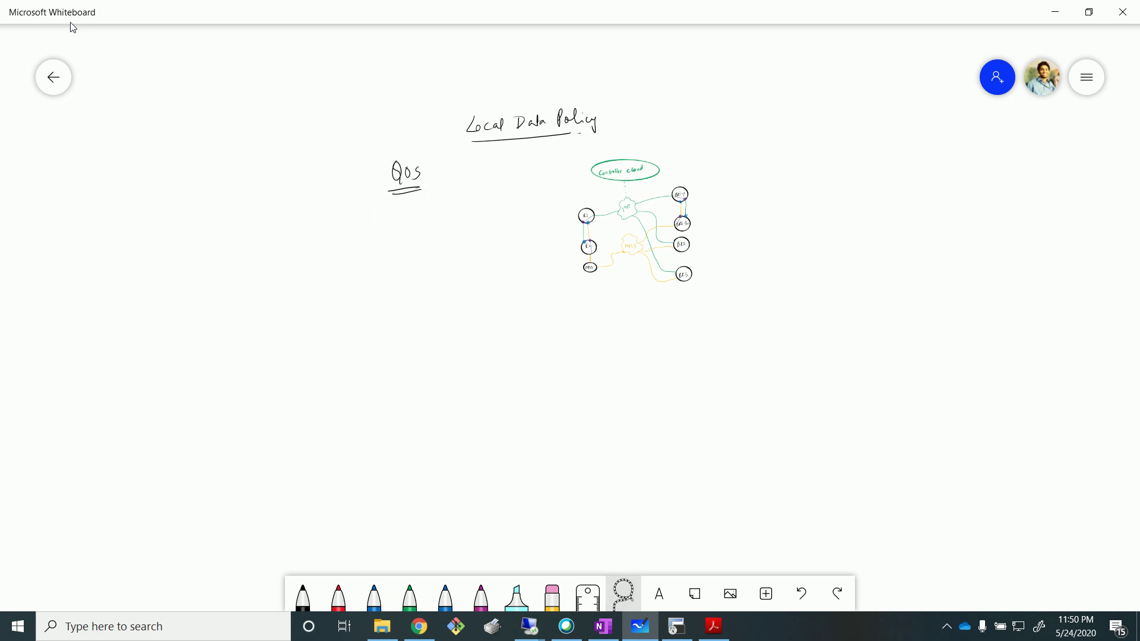
pyautogui.click(654, 239)
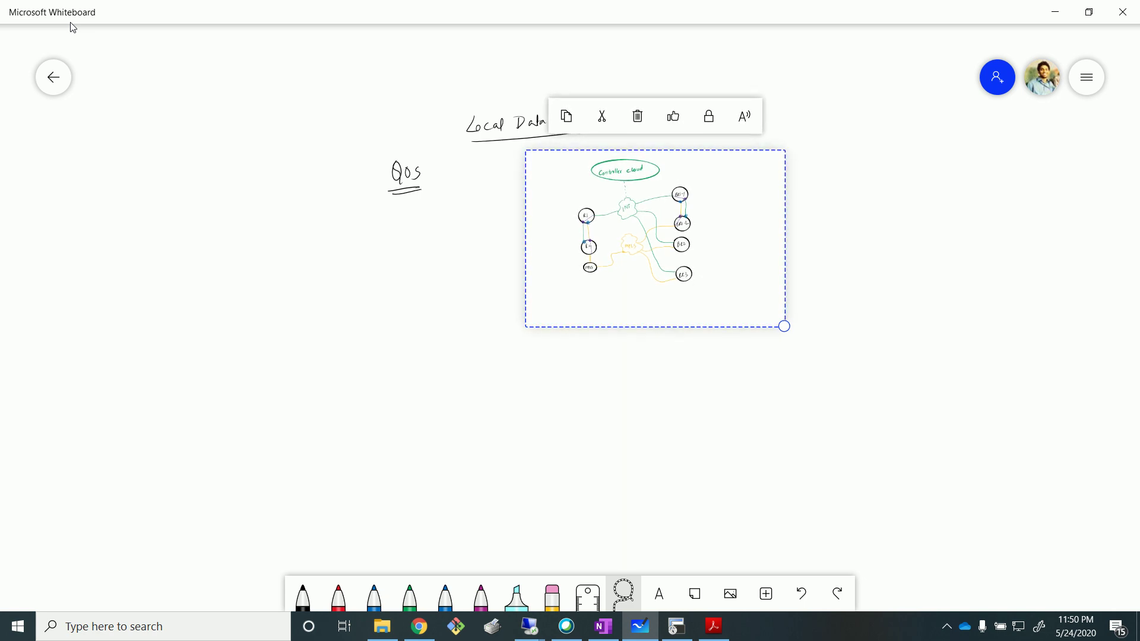
pyautogui.click(857, 349)
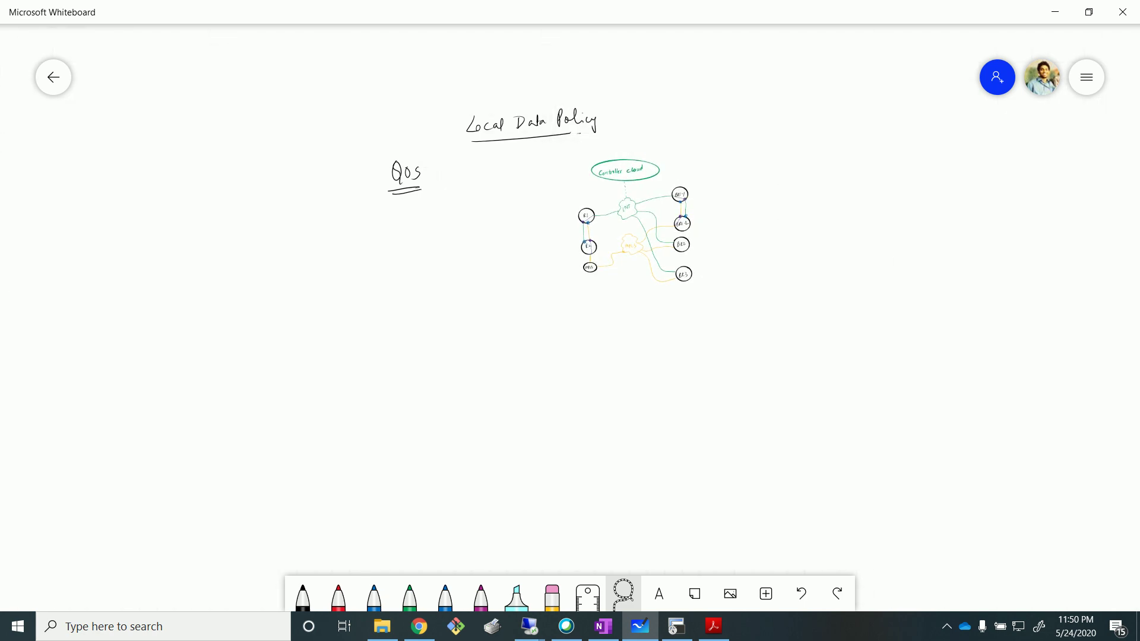
pyautogui.scroll(2, 547, 219)
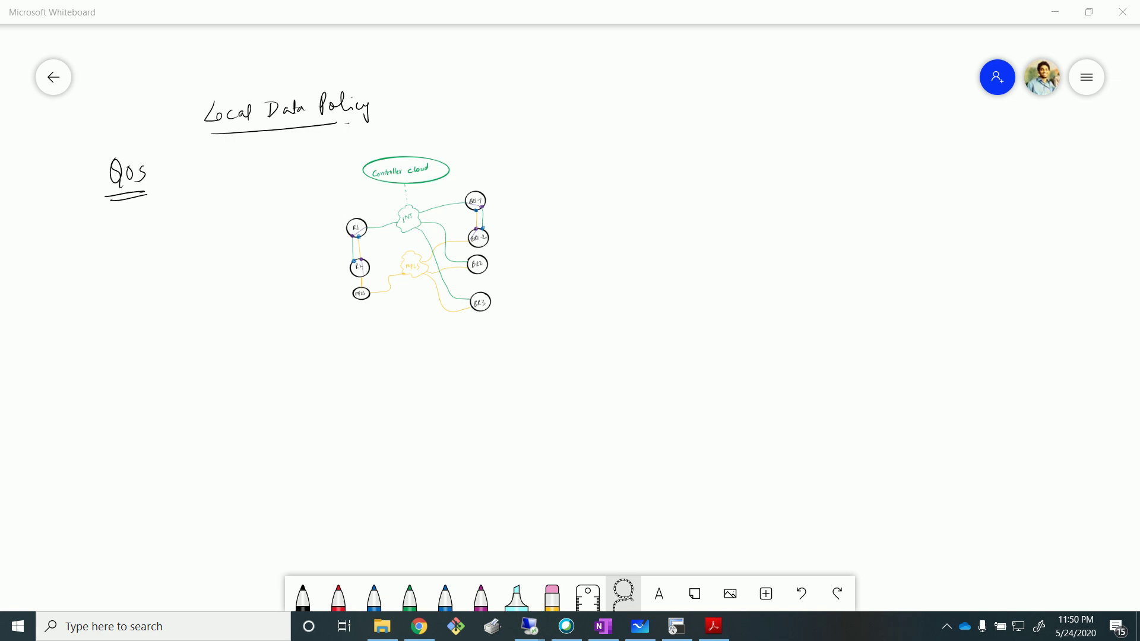
# In black ink, list '1) Classification' and '2) Marking' under QoS.
pyautogui.click(303, 595)
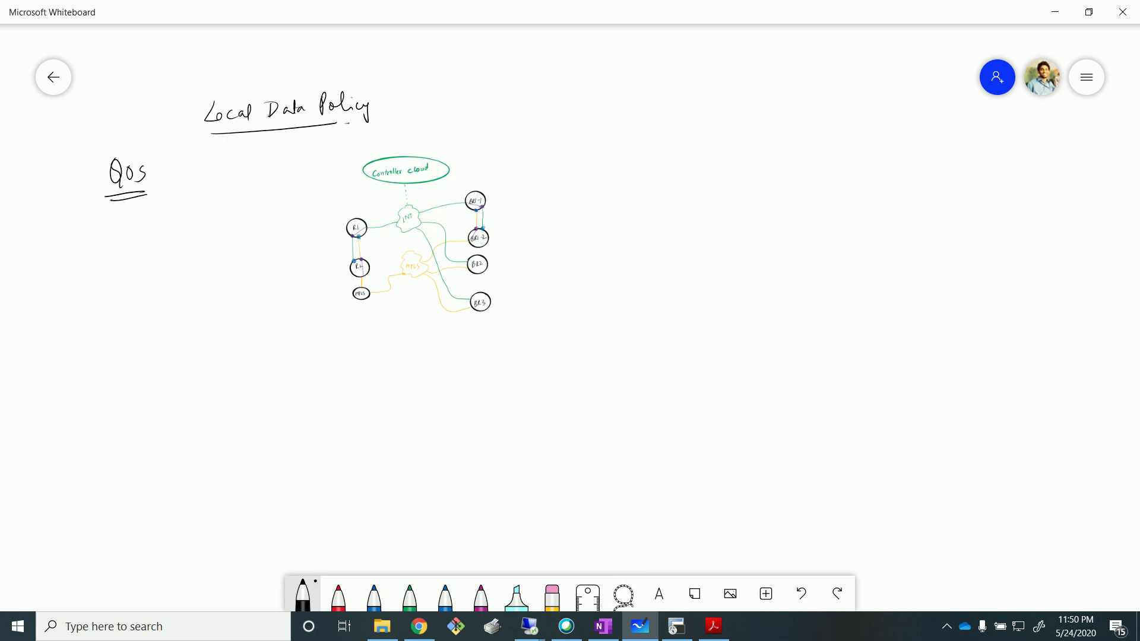
pyautogui.moveTo(46, 244)
pyautogui.mouseDown()
pyautogui.moveTo(48, 267)
pyautogui.moveTo(68, 270)
pyautogui.mouseUp()
pyautogui.moveTo(83, 249)
pyautogui.mouseDown()
pyautogui.moveTo(82, 269)
pyautogui.moveTo(116, 257)
pyautogui.moveTo(119, 287)
pyautogui.moveTo(129, 261)
pyautogui.moveTo(144, 268)
pyautogui.moveTo(152, 249)
pyautogui.moveTo(159, 263)
pyautogui.moveTo(185, 255)
pyautogui.mouseUp()
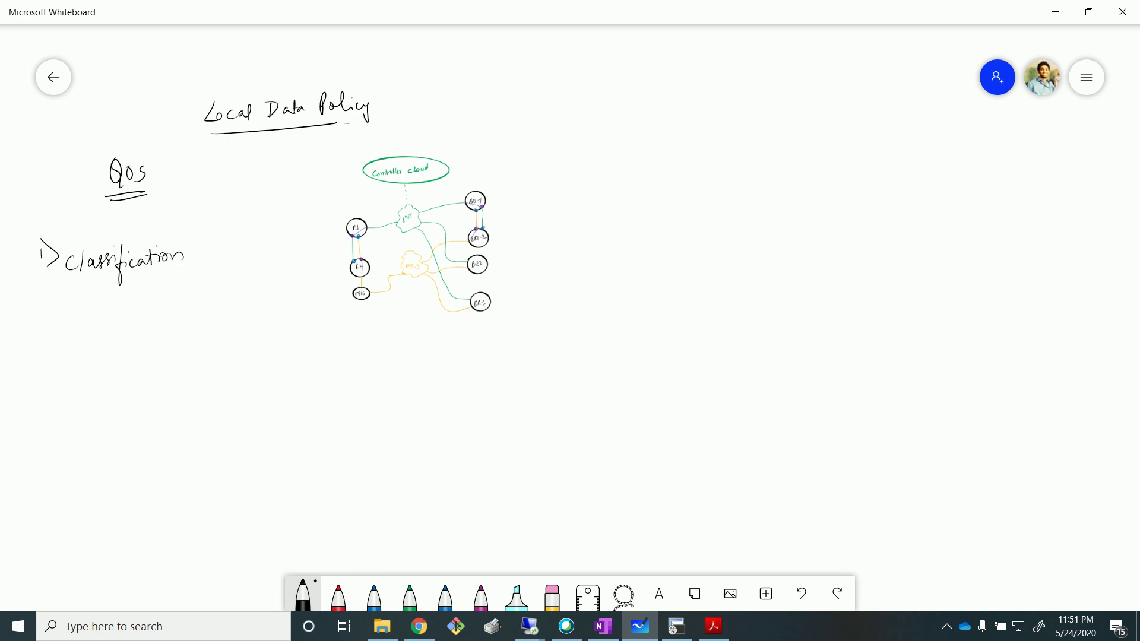
pyautogui.moveTo(38, 302)
pyautogui.mouseDown()
pyautogui.moveTo(61, 312)
pyautogui.moveTo(46, 332)
pyautogui.moveTo(83, 309)
pyautogui.moveTo(149, 303)
pyautogui.moveTo(162, 304)
pyautogui.moveTo(158, 328)
pyautogui.mouseUp()
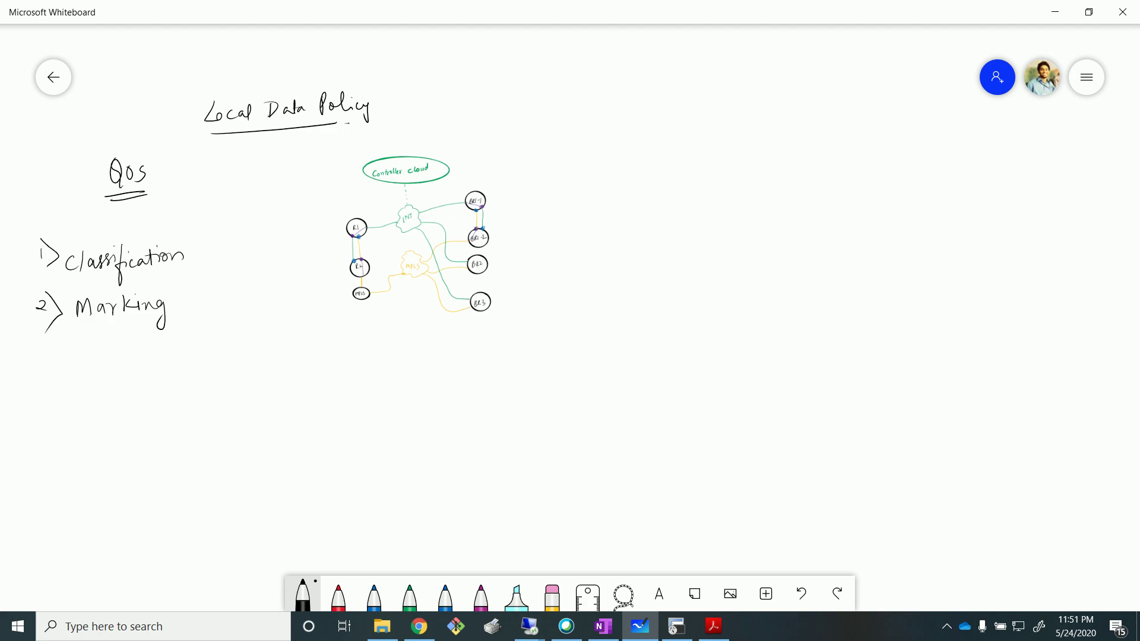
# Draw three linked router circles below the diagram, each marked with an X.
pyautogui.moveTo(408, 392)
pyautogui.mouseDown()
pyautogui.moveTo(421, 425)
pyautogui.moveTo(387, 399)
pyautogui.mouseUp()
pyautogui.moveTo(502, 387)
pyautogui.mouseDown()
pyautogui.moveTo(483, 397)
pyautogui.moveTo(502, 387)
pyautogui.mouseUp()
pyautogui.moveTo(600, 387)
pyautogui.mouseDown()
pyautogui.moveTo(601, 420)
pyautogui.moveTo(612, 389)
pyautogui.mouseUp()
pyautogui.moveTo(419, 411)
pyautogui.mouseDown()
pyautogui.moveTo(580, 403)
pyautogui.moveTo(408, 426)
pyautogui.mouseUp()
pyautogui.moveTo(493, 398)
pyautogui.mouseDown()
pyautogui.moveTo(514, 417)
pyautogui.moveTo(494, 425)
pyautogui.mouseUp()
pyautogui.moveTo(584, 396); pyautogui.dragTo(603, 414)
pyautogui.moveTo(598, 393); pyautogui.dragTo(587, 415)
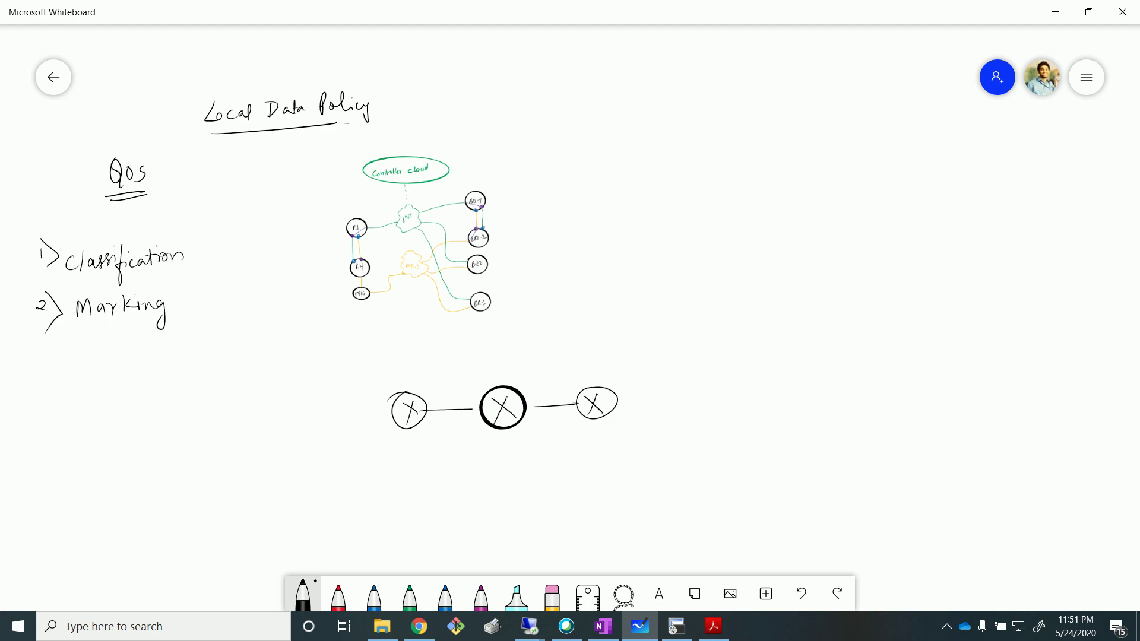
# Label each of the three sketched routers 'ACL'.
pyautogui.moveTo(379, 393); pyautogui.dragTo(502, 382)
pyautogui.moveTo(508, 371); pyautogui.dragTo(593, 379)
pyautogui.moveTo(602, 369); pyautogui.dragTo(621, 375)
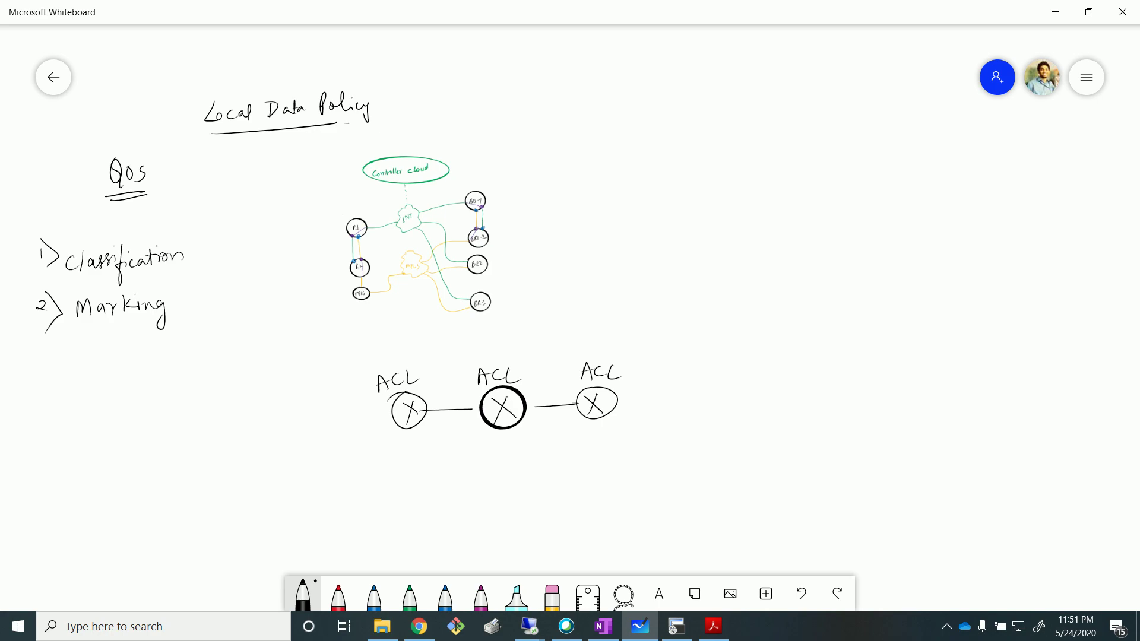
# Add an arrow and 'Mark' at the first router, and a bracket with TOS and COS after Marking.
pyautogui.moveTo(335, 350); pyautogui.dragTo(360, 394)
pyautogui.moveTo(361, 480)
pyautogui.mouseDown()
pyautogui.moveTo(401, 443)
pyautogui.moveTo(382, 462)
pyautogui.moveTo(420, 477)
pyautogui.mouseUp()
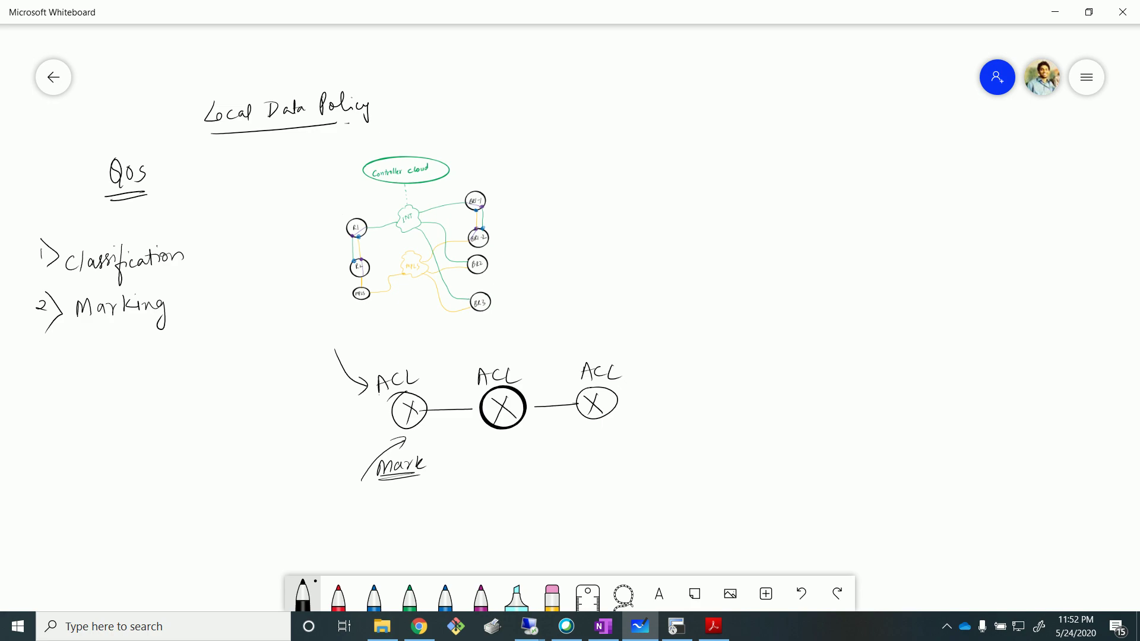
pyautogui.moveTo(206, 290)
pyautogui.mouseDown()
pyautogui.moveTo(174, 304)
pyautogui.moveTo(223, 314)
pyautogui.moveTo(234, 285)
pyautogui.mouseUp()
# Lasso-select and delete one stroke of the middle router's ACL label.
pyautogui.click(624, 594)
pyautogui.moveTo(470, 358)
pyautogui.mouseDown()
pyautogui.moveTo(493, 380)
pyautogui.moveTo(523, 363)
pyautogui.moveTo(478, 359)
pyautogui.mouseUp()
pyautogui.click(486, 333)
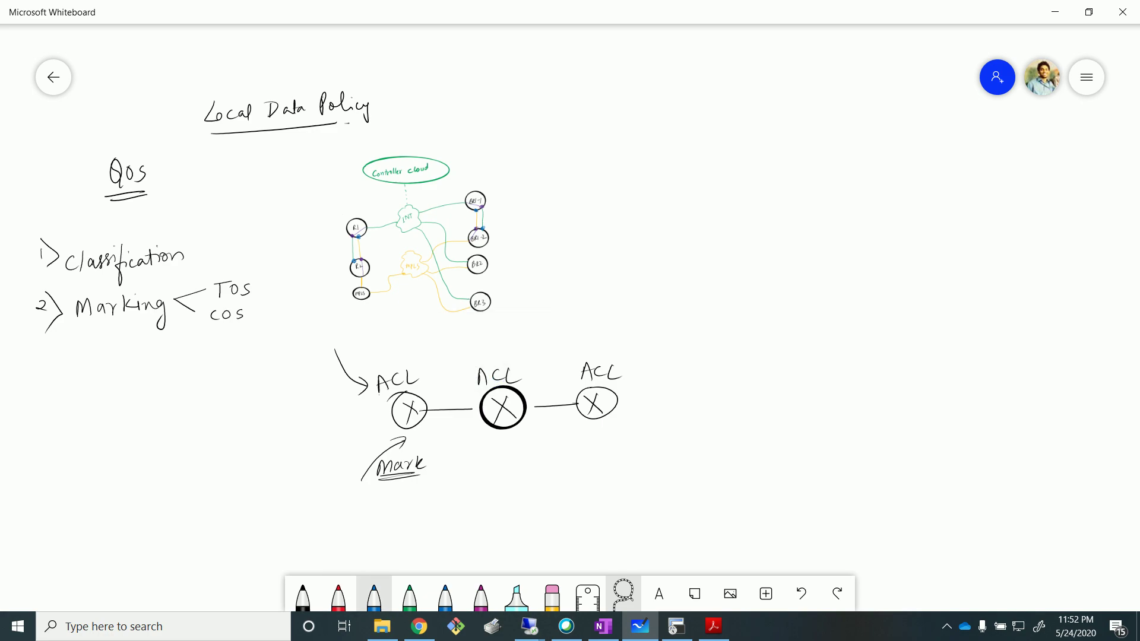
# Strike through the middle and right ACL labels in blue, add arrows, and select the router sketch.
pyautogui.click(374, 593)
pyautogui.moveTo(469, 375); pyautogui.dragTo(630, 369)
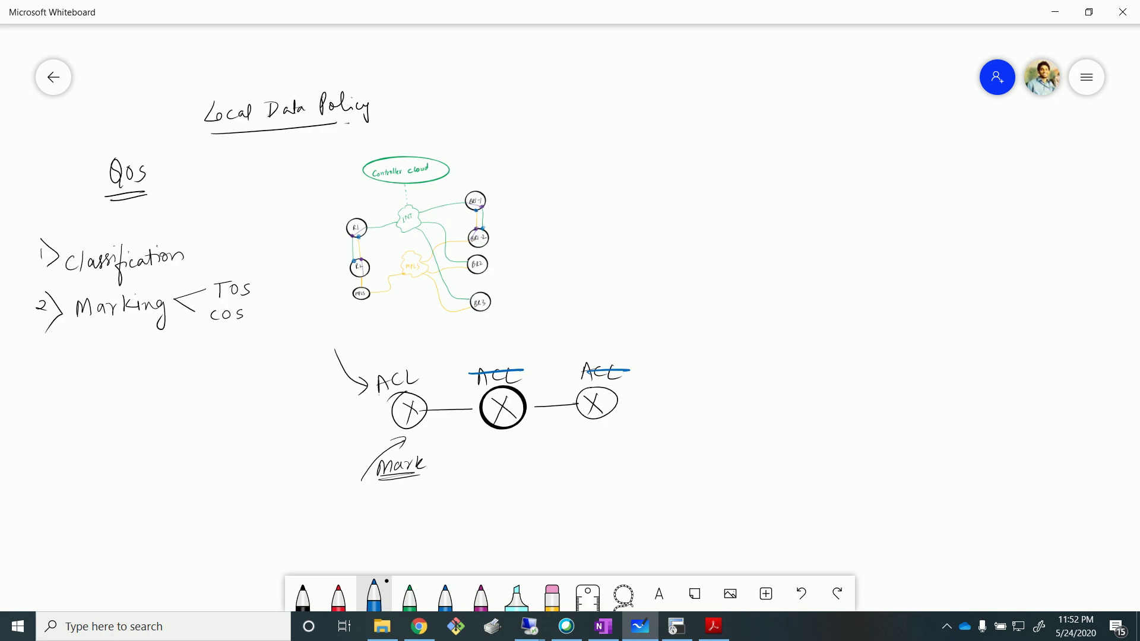
pyautogui.moveTo(493, 430)
pyautogui.mouseDown()
pyautogui.moveTo(490, 440)
pyautogui.moveTo(498, 434)
pyautogui.mouseUp()
pyautogui.moveTo(598, 422)
pyautogui.mouseDown()
pyautogui.moveTo(591, 437)
pyautogui.moveTo(600, 425)
pyautogui.mouseUp()
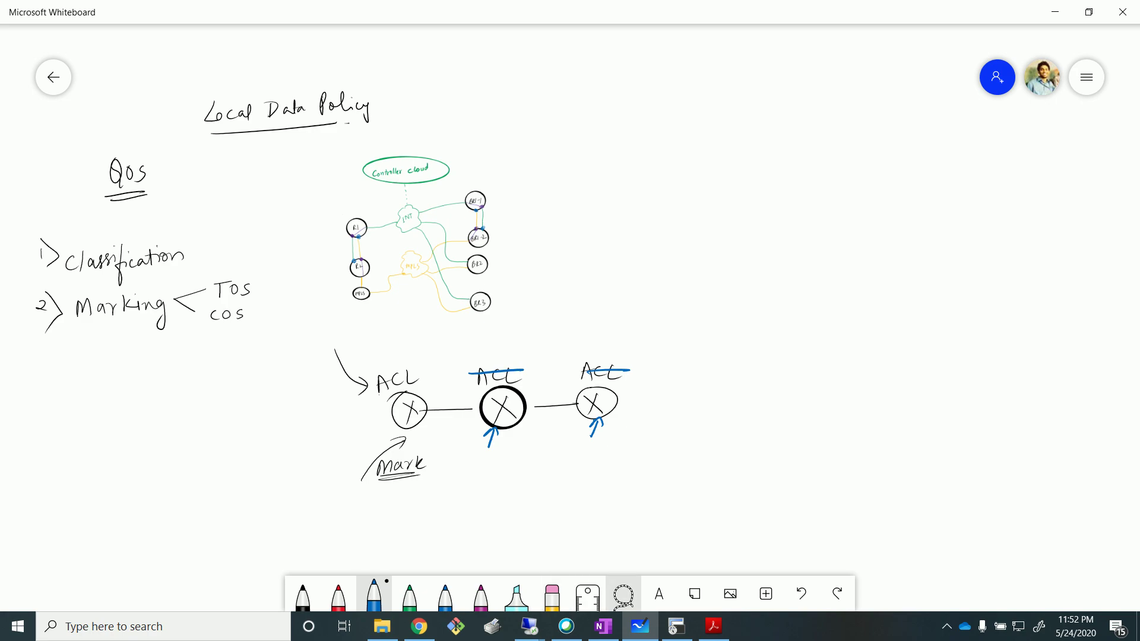
pyautogui.click(623, 594)
pyautogui.moveTo(609, 347)
pyautogui.mouseDown()
pyautogui.moveTo(357, 490)
pyautogui.moveTo(301, 325)
pyautogui.mouseUp()
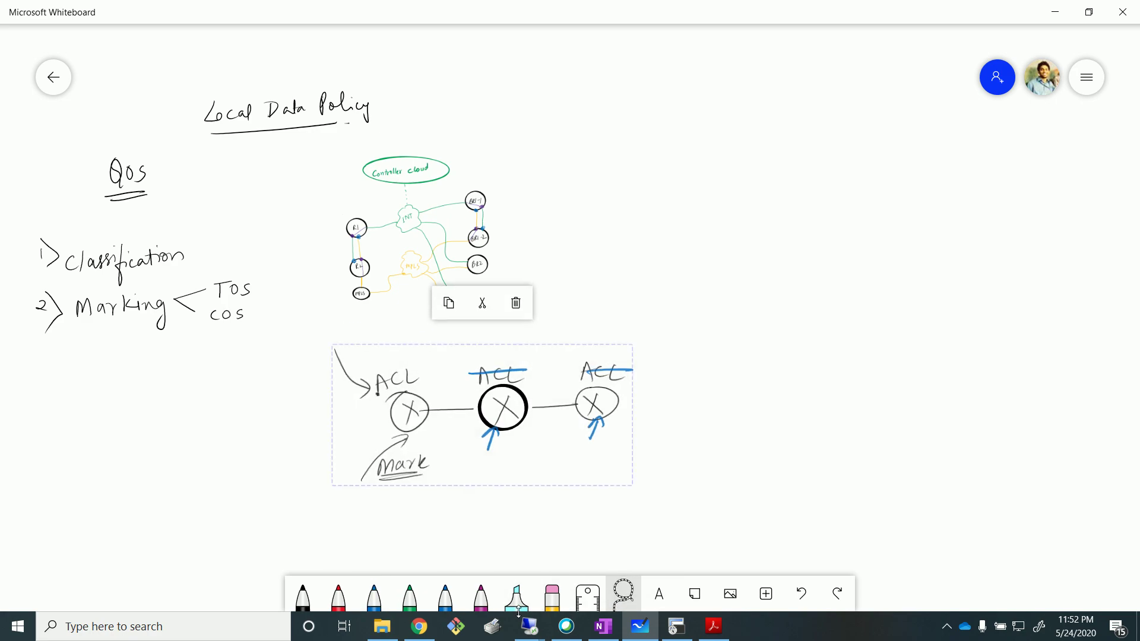
# Delete the lower router sketch and write '3) Policing' in black with arrows beneath it.
pyautogui.click(515, 303)
pyautogui.click(303, 596)
pyautogui.moveTo(43, 354)
pyautogui.mouseDown()
pyautogui.moveTo(49, 376)
pyautogui.moveTo(87, 375)
pyautogui.moveTo(100, 360)
pyautogui.moveTo(127, 369)
pyautogui.mouseUp()
pyautogui.moveTo(138, 362); pyautogui.dragTo(156, 363)
pyautogui.moveTo(167, 358); pyautogui.dragTo(158, 389)
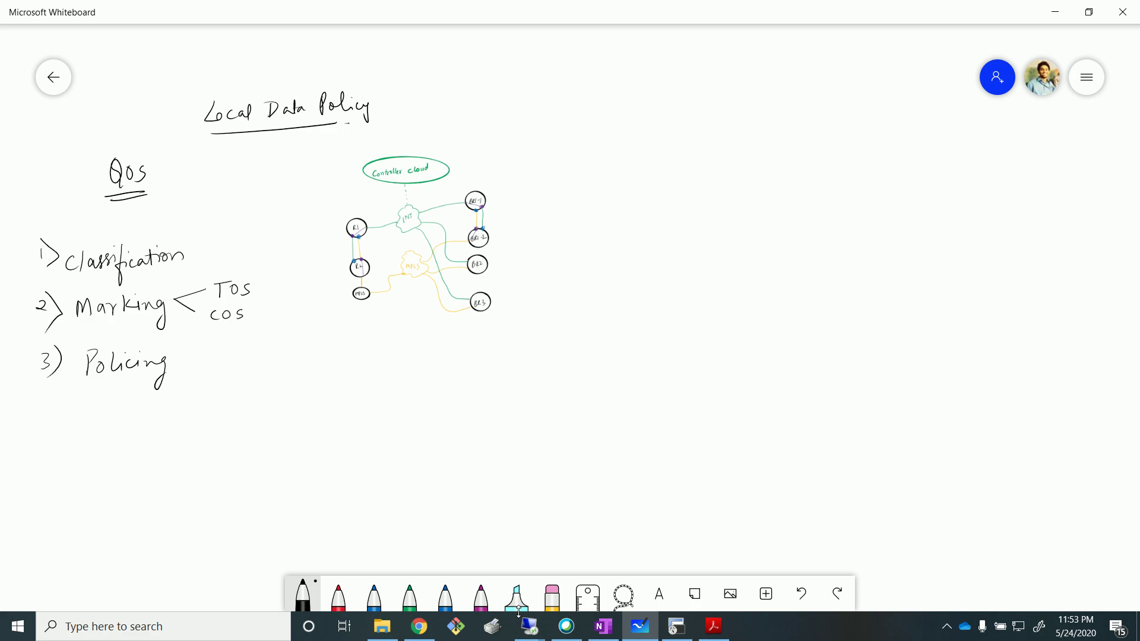
pyautogui.moveTo(110, 387)
pyautogui.mouseDown()
pyautogui.moveTo(127, 407)
pyautogui.moveTo(117, 425)
pyautogui.moveTo(129, 427)
pyautogui.moveTo(115, 457)
pyautogui.mouseUp()
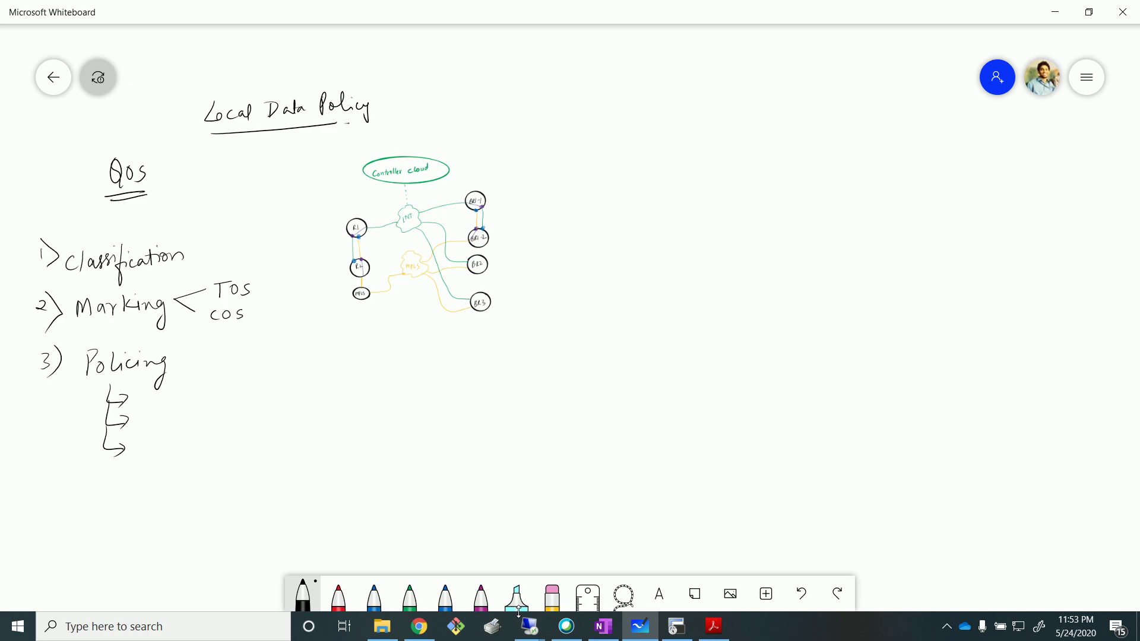
# Write '4)' below the list, add '/ Shaping' after Policing, and underline both words.
pyautogui.moveTo(48, 485); pyautogui.dragTo(54, 503)
pyautogui.moveTo(51, 498); pyautogui.dragTo(59, 519)
pyautogui.moveTo(196, 355)
pyautogui.mouseDown()
pyautogui.moveTo(180, 408)
pyautogui.moveTo(204, 382)
pyautogui.moveTo(271, 373)
pyautogui.mouseUp()
pyautogui.moveTo(280, 366); pyautogui.dragTo(269, 410)
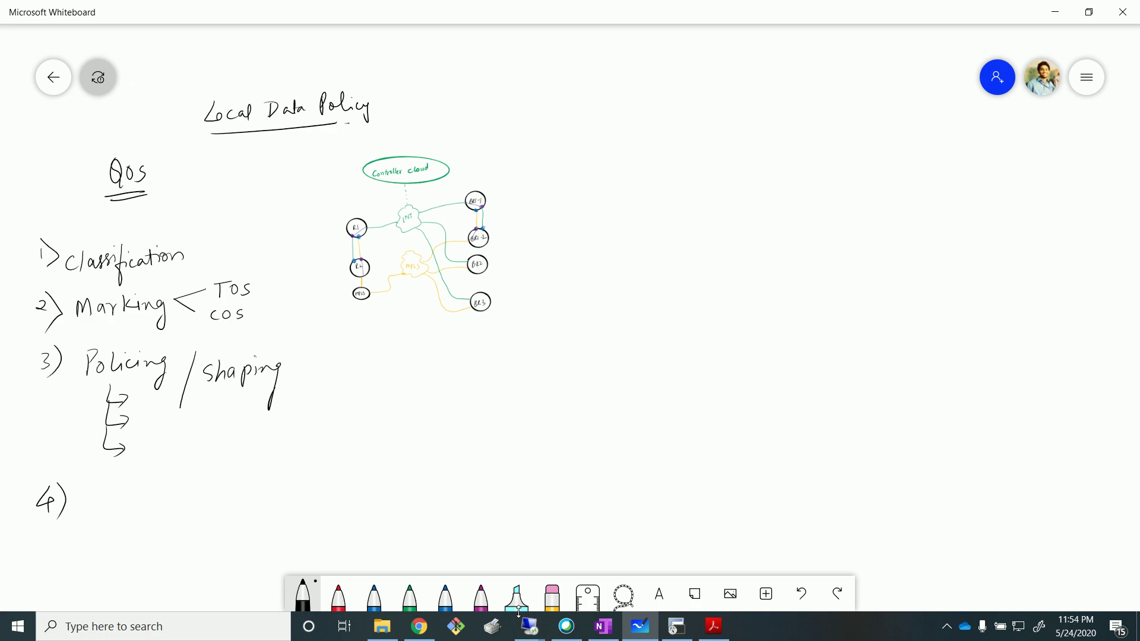
pyautogui.moveTo(85, 386); pyautogui.dragTo(144, 376)
pyautogui.moveTo(213, 395); pyautogui.dragTo(264, 387)
# Draw red axes with a wavy bursty-traffic curve beside Shaping.
pyautogui.click(339, 597)
pyautogui.moveTo(327, 381)
pyautogui.mouseDown()
pyautogui.moveTo(338, 445)
pyautogui.moveTo(467, 426)
pyautogui.moveTo(324, 379)
pyautogui.moveTo(337, 387)
pyautogui.mouseUp()
pyautogui.moveTo(337, 437)
pyautogui.mouseDown()
pyautogui.moveTo(362, 404)
pyautogui.moveTo(390, 407)
pyautogui.moveTo(418, 390)
pyautogui.moveTo(449, 425)
pyautogui.mouseUp()
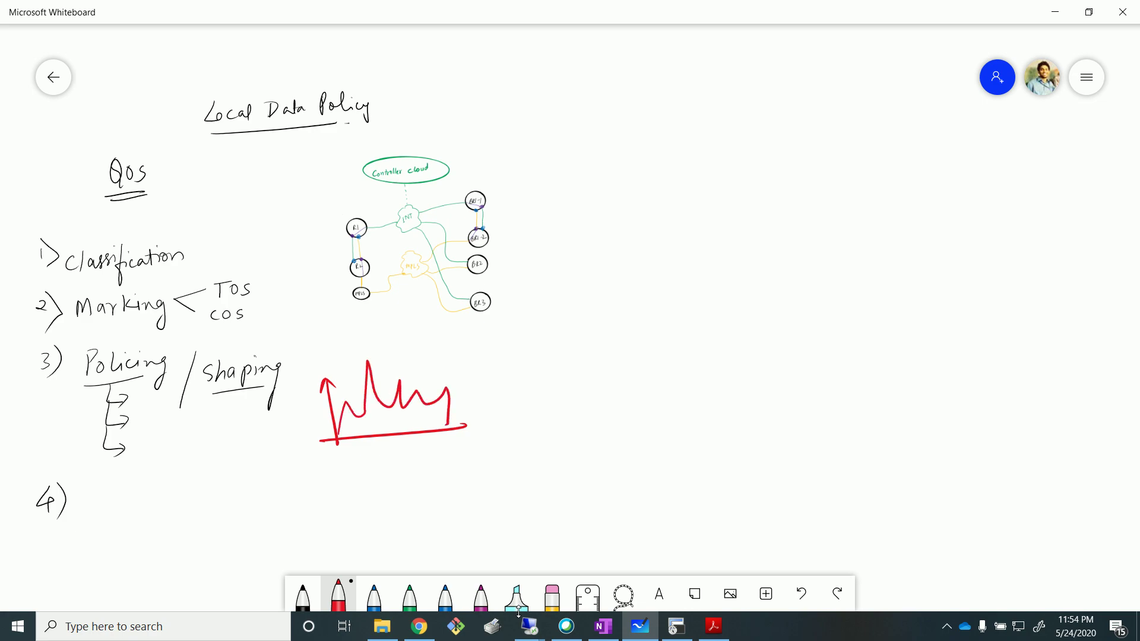
# Draw a green limit line across the red graph and cross out its tallest peak.
pyautogui.click(410, 596)
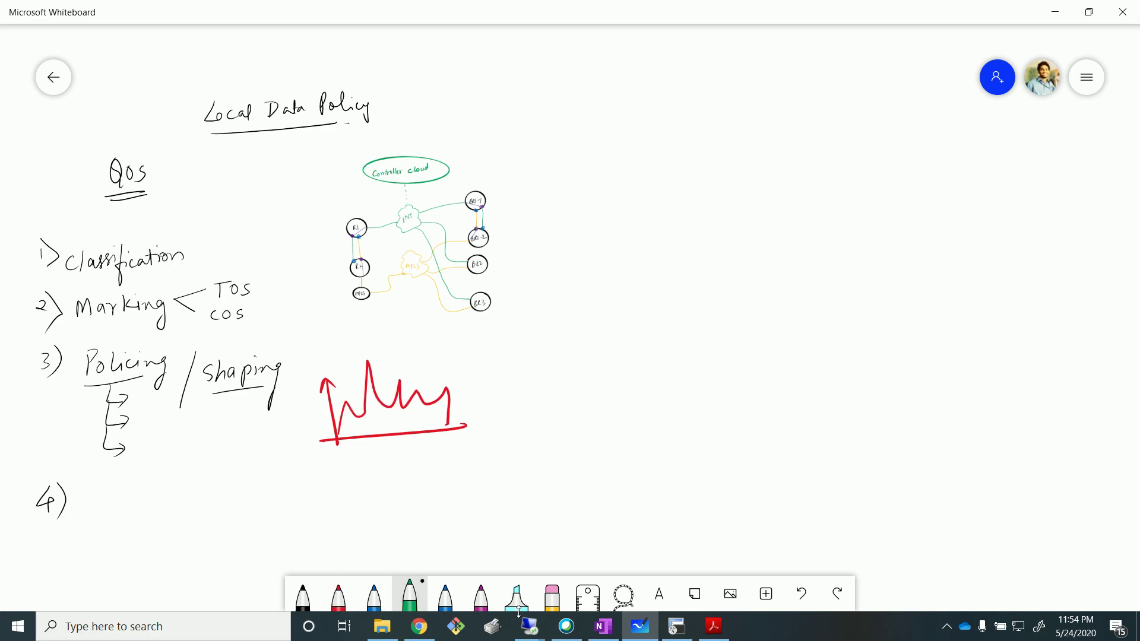
pyautogui.moveTo(307, 410); pyautogui.dragTo(487, 386)
pyautogui.moveTo(353, 370)
pyautogui.mouseDown()
pyautogui.moveTo(383, 385)
pyautogui.moveTo(358, 392)
pyautogui.mouseUp()
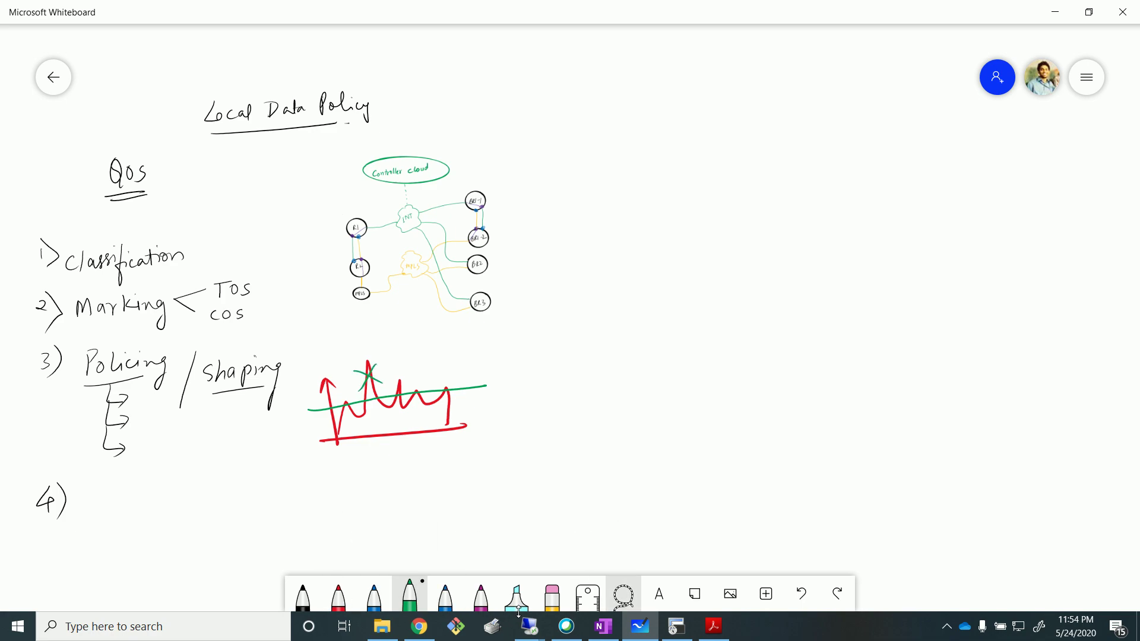
# Draw blue axes below the red graph.
pyautogui.click(623, 594)
pyautogui.click(374, 594)
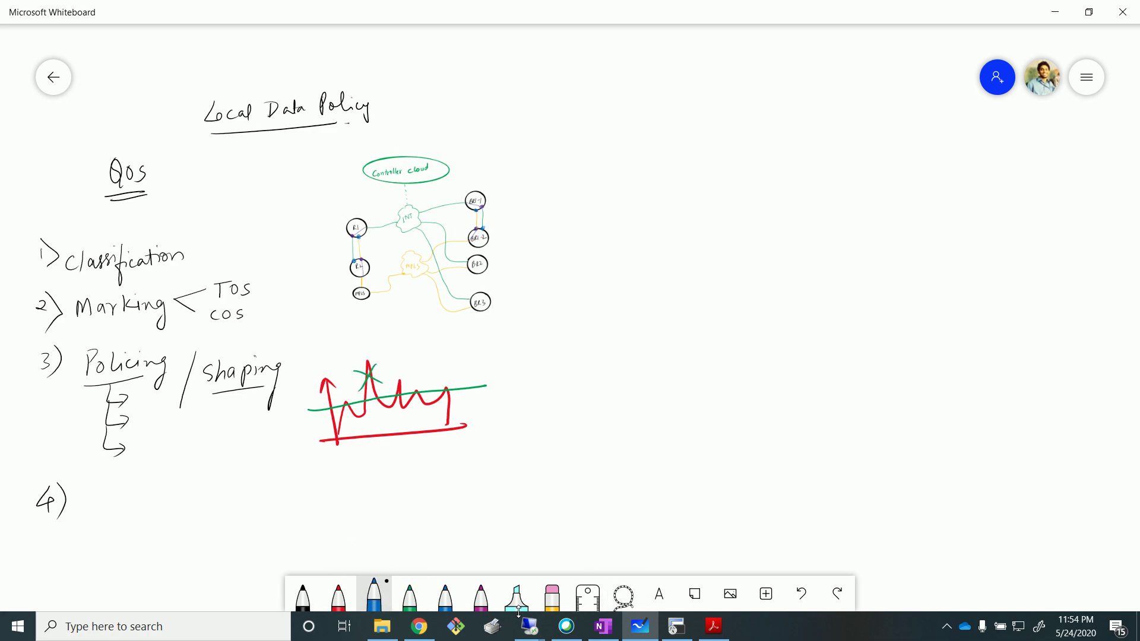
pyautogui.moveTo(337, 483)
pyautogui.mouseDown()
pyautogui.moveTo(344, 531)
pyautogui.moveTo(485, 520)
pyautogui.mouseUp()
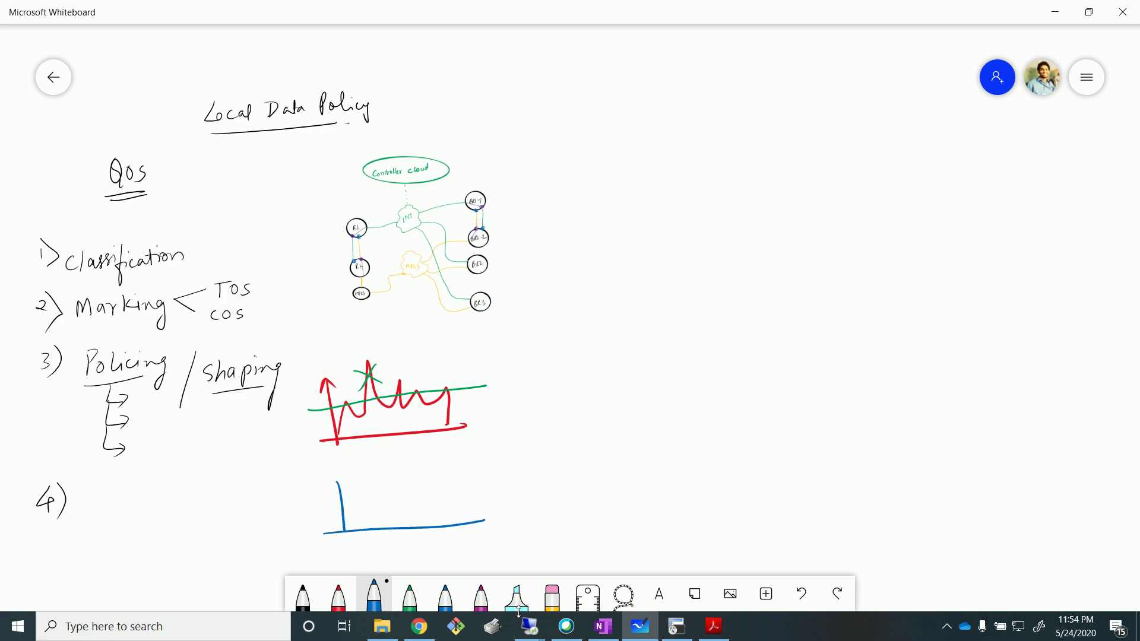
# Draw a sharp rise and a thick rising line to a flat top across the blue axes.
pyautogui.moveTo(345, 527); pyautogui.dragTo(357, 503)
pyautogui.moveTo(307, 498); pyautogui.dragTo(493, 468)
pyautogui.moveTo(389, 483); pyautogui.dragTo(484, 469)
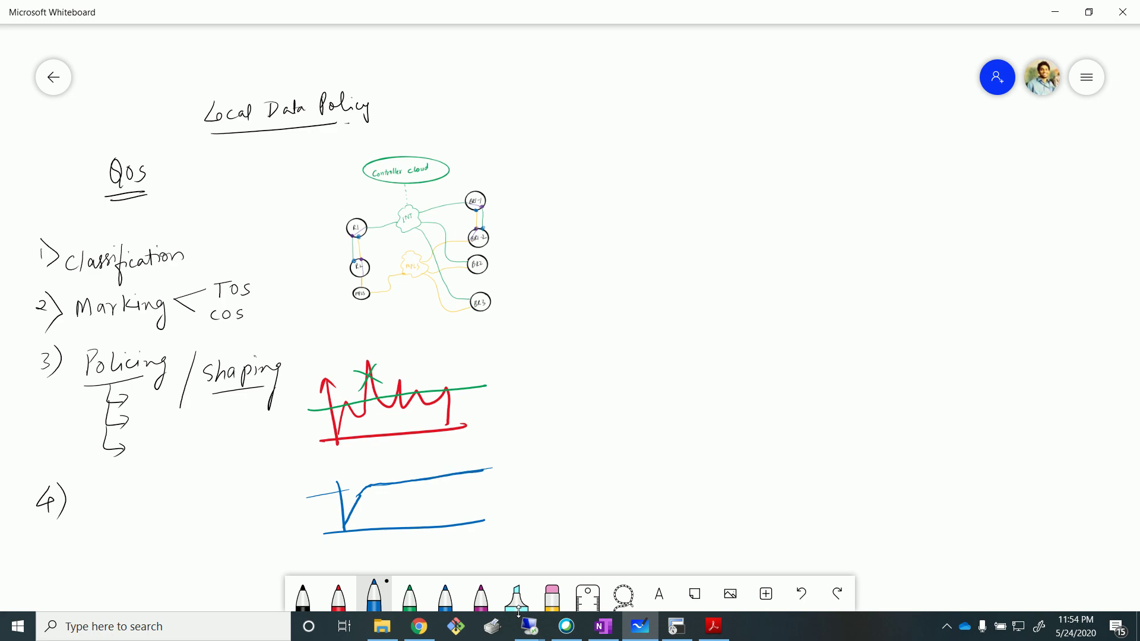
# Hatch the area under the blue curve with five diagonal strokes.
pyautogui.moveTo(373, 487); pyautogui.dragTo(358, 526)
pyautogui.moveTo(385, 488)
pyautogui.mouseDown()
pyautogui.moveTo(368, 526)
pyautogui.moveTo(379, 525)
pyautogui.mouseUp()
pyautogui.moveTo(407, 487)
pyautogui.mouseDown()
pyautogui.moveTo(389, 525)
pyautogui.moveTo(401, 523)
pyautogui.mouseUp()
pyautogui.moveTo(428, 484)
pyautogui.mouseDown()
pyautogui.moveTo(413, 523)
pyautogui.moveTo(425, 521)
pyautogui.mouseUp()
pyautogui.moveTo(449, 482)
pyautogui.mouseDown()
pyautogui.moveTo(436, 520)
pyautogui.moveTo(457, 522)
pyautogui.mouseUp()
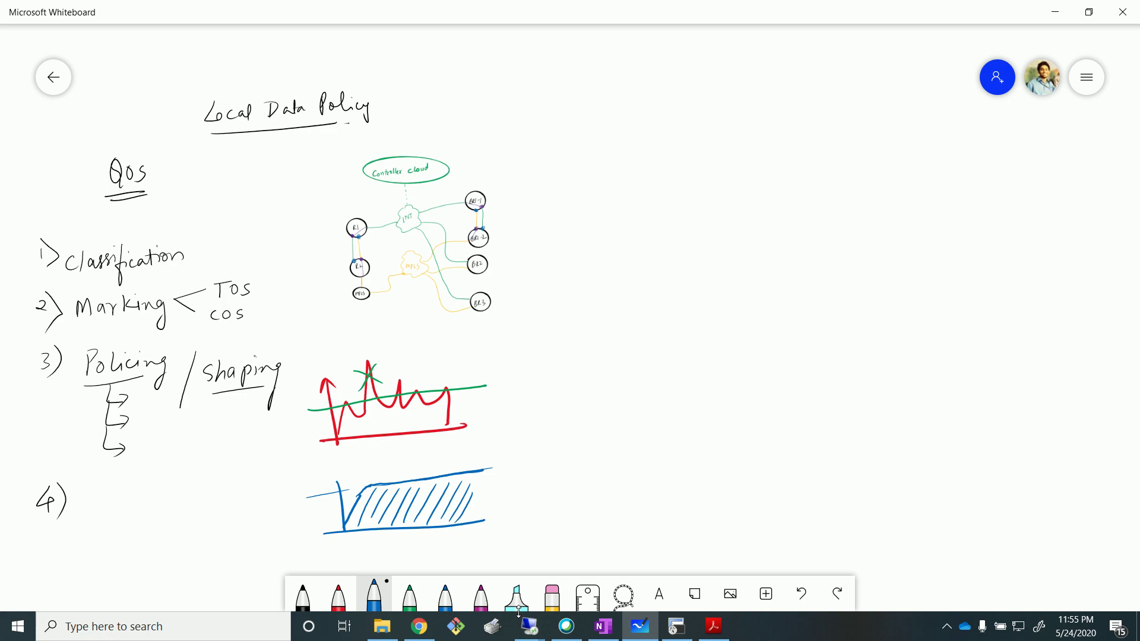
# In black ink, draw a left arrow from the blue graph and write 'Scheduling' after 4).
pyautogui.click(303, 599)
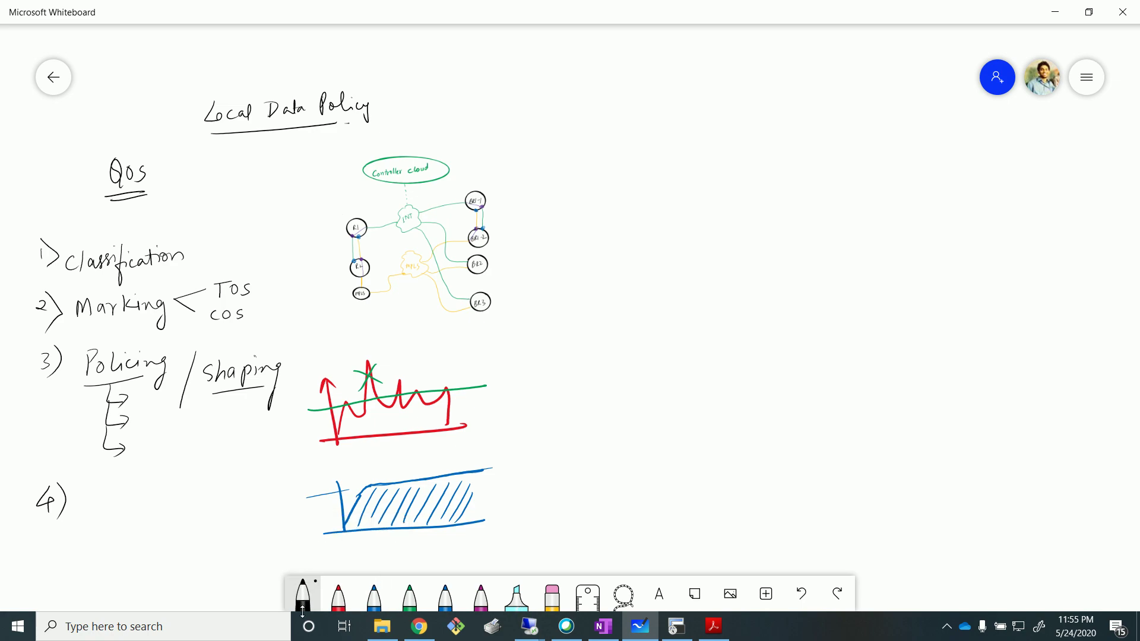
pyautogui.moveTo(313, 507)
pyautogui.mouseDown()
pyautogui.moveTo(246, 516)
pyautogui.moveTo(265, 522)
pyautogui.mouseUp()
pyautogui.moveTo(92, 500)
pyautogui.mouseDown()
pyautogui.moveTo(80, 524)
pyautogui.moveTo(127, 521)
pyautogui.mouseUp()
pyautogui.moveTo(134, 510)
pyautogui.mouseDown()
pyautogui.moveTo(137, 522)
pyautogui.moveTo(185, 506)
pyautogui.moveTo(179, 546)
pyautogui.mouseUp()
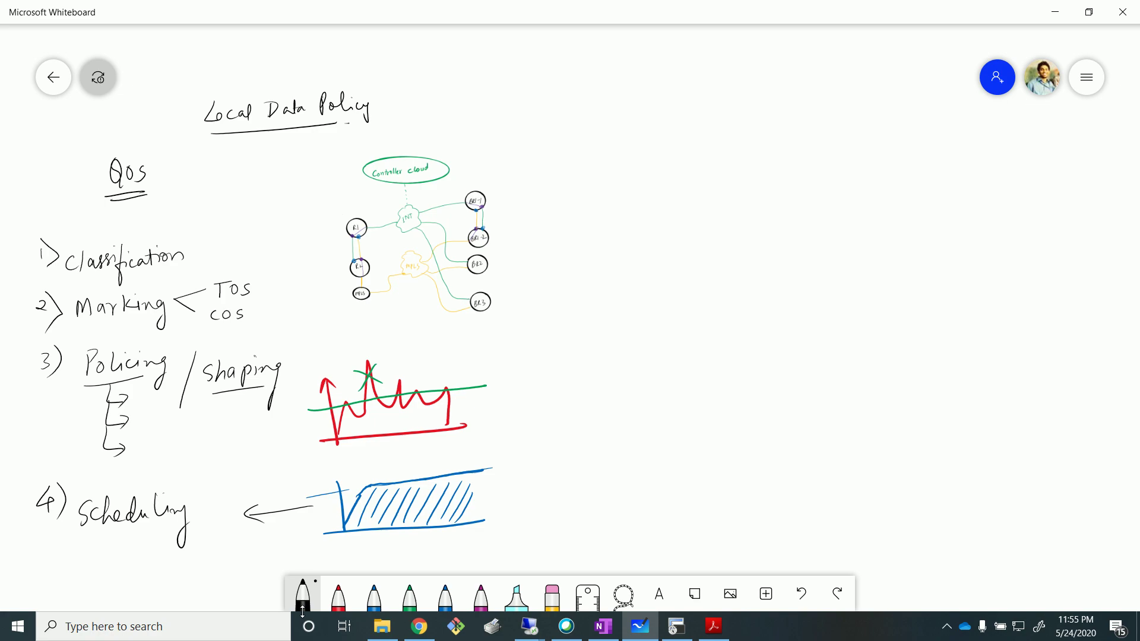
# Add item '5) Rewriting' below and double-underline Marking.
pyautogui.moveTo(35, 556)
pyautogui.mouseDown()
pyautogui.moveTo(47, 578)
pyautogui.moveTo(150, 558)
pyautogui.mouseUp()
pyautogui.moveTo(147, 568)
pyautogui.mouseDown()
pyautogui.moveTo(162, 557)
pyautogui.moveTo(157, 590)
pyautogui.mouseUp()
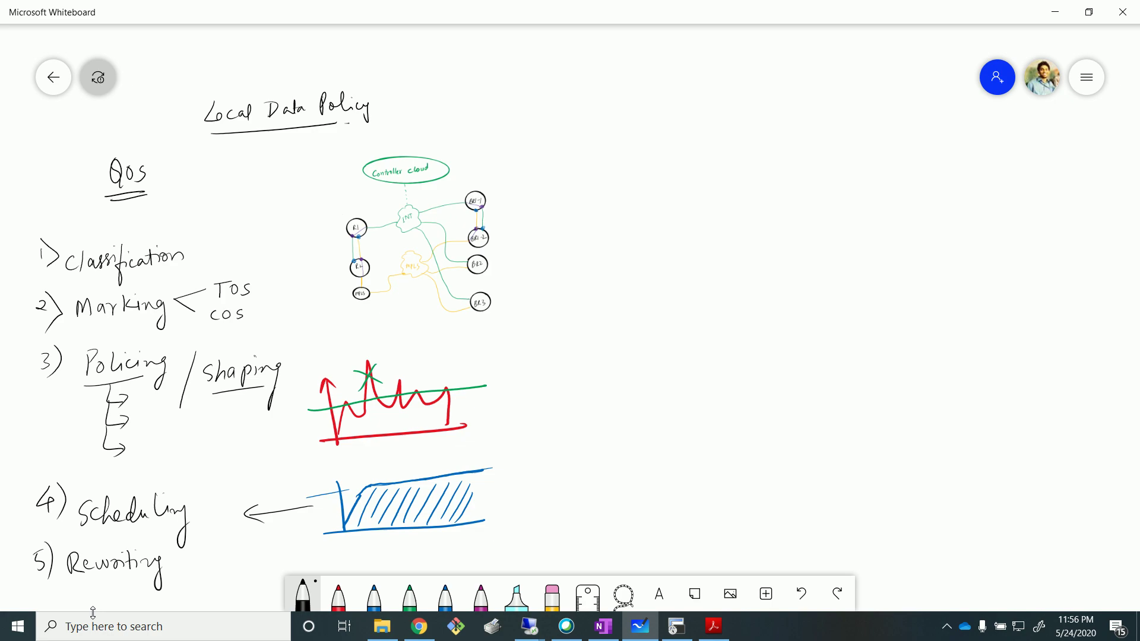
pyautogui.moveTo(73, 331); pyautogui.dragTo(105, 328)
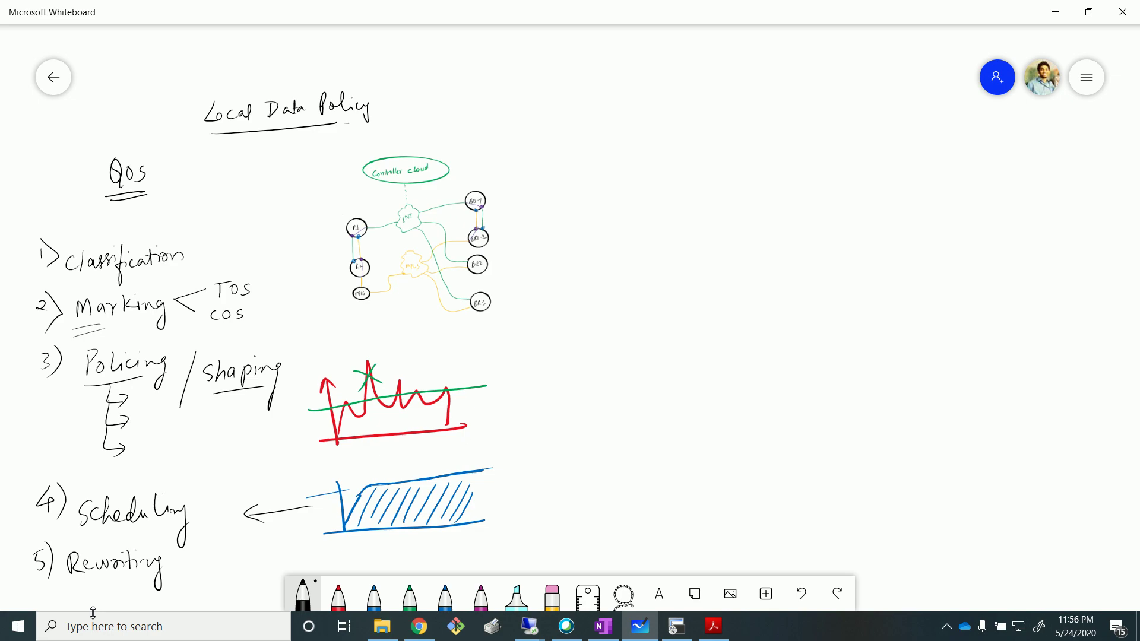
# Sketch a large arc labelled cnt with an arrow pointing to SP.
pyautogui.moveTo(588, 373); pyautogui.dragTo(614, 467)
pyautogui.moveTo(564, 426); pyautogui.dragTo(576, 433)
pyautogui.moveTo(578, 423); pyautogui.dragTo(588, 435)
pyautogui.moveTo(584, 425); pyautogui.dragTo(682, 413)
pyautogui.moveTo(667, 405)
pyautogui.mouseDown()
pyautogui.moveTo(666, 426)
pyautogui.moveTo(706, 420)
pyautogui.mouseUp()
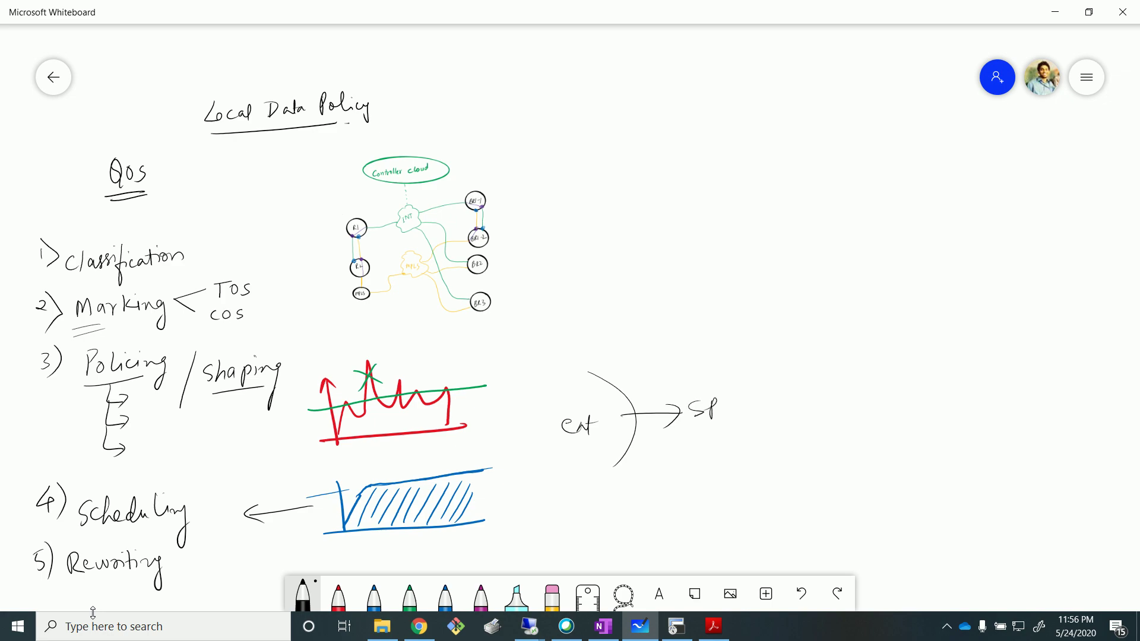
pyautogui.moveTo(620, 414); pyautogui.dragTo(640, 413)
# Write and underline 'dscp' above cnt.
pyautogui.moveTo(557, 385)
pyautogui.mouseDown()
pyautogui.moveTo(553, 393)
pyautogui.moveTo(572, 392)
pyautogui.mouseUp()
pyautogui.click(565, 387)
pyautogui.moveTo(580, 379); pyautogui.dragTo(575, 391)
pyautogui.moveTo(552, 400)
pyautogui.mouseDown()
pyautogui.moveTo(642, 373)
pyautogui.moveTo(629, 380)
pyautogui.mouseUp()
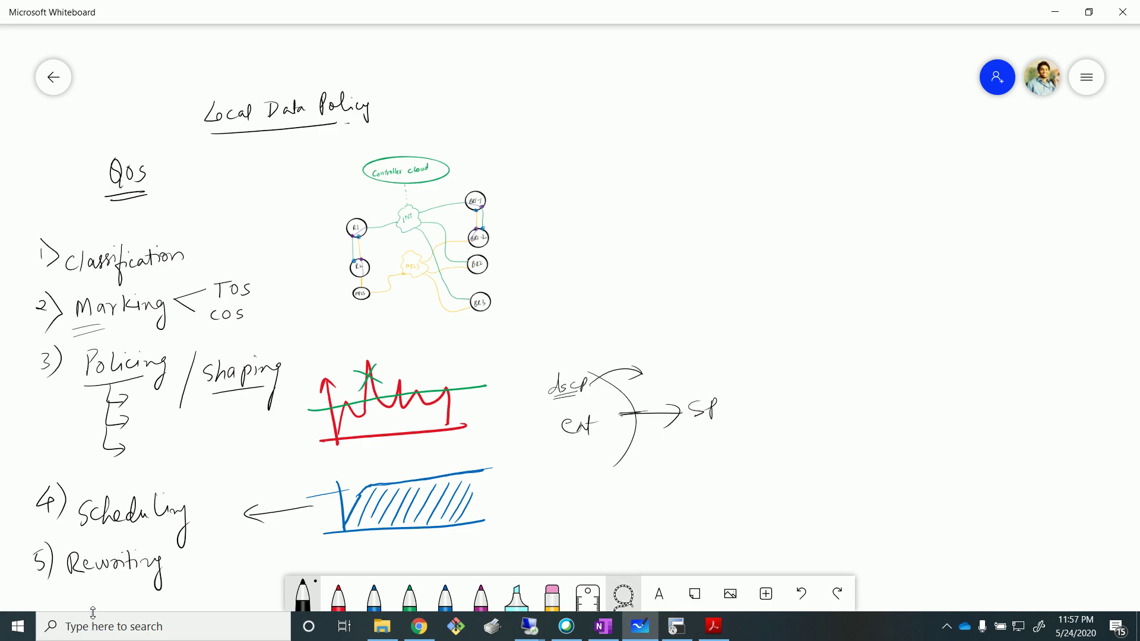
# Erase the dscp/cnt/SP sketch, then lasso-select the red and blue graphs.
pyautogui.click(623, 594)
pyautogui.moveTo(645, 349)
pyautogui.mouseDown()
pyautogui.moveTo(531, 449)
pyautogui.moveTo(715, 469)
pyautogui.moveTo(645, 349)
pyautogui.mouseUp()
pyautogui.click(650, 304)
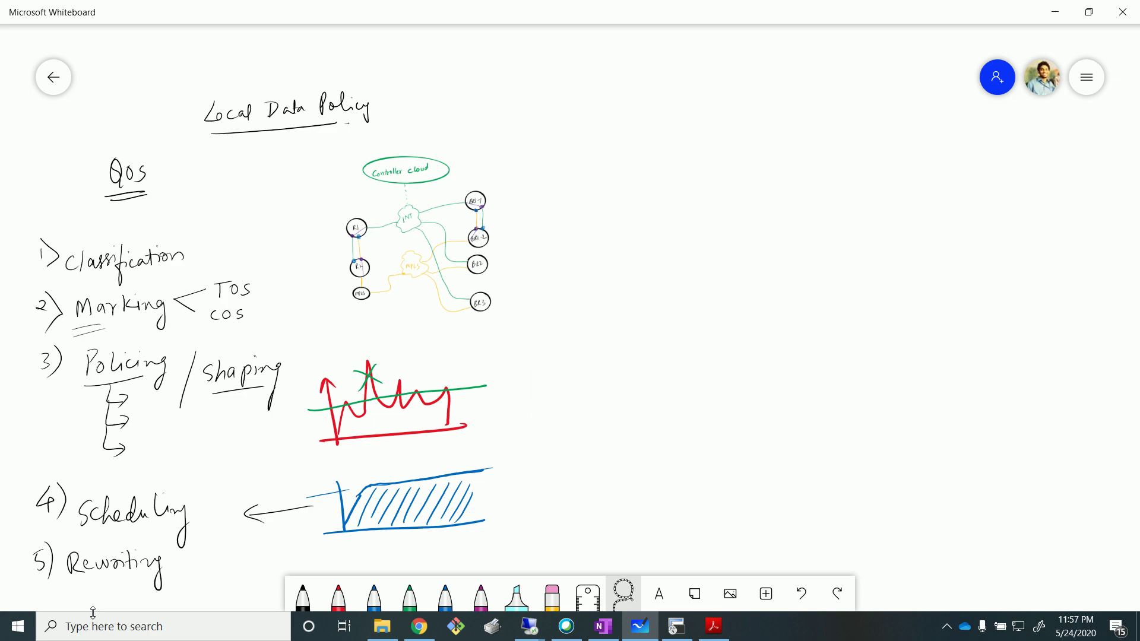
pyautogui.moveTo(300, 404)
pyautogui.mouseDown()
pyautogui.moveTo(248, 479)
pyautogui.moveTo(309, 552)
pyautogui.moveTo(516, 449)
pyautogui.moveTo(359, 345)
pyautogui.mouseUp()
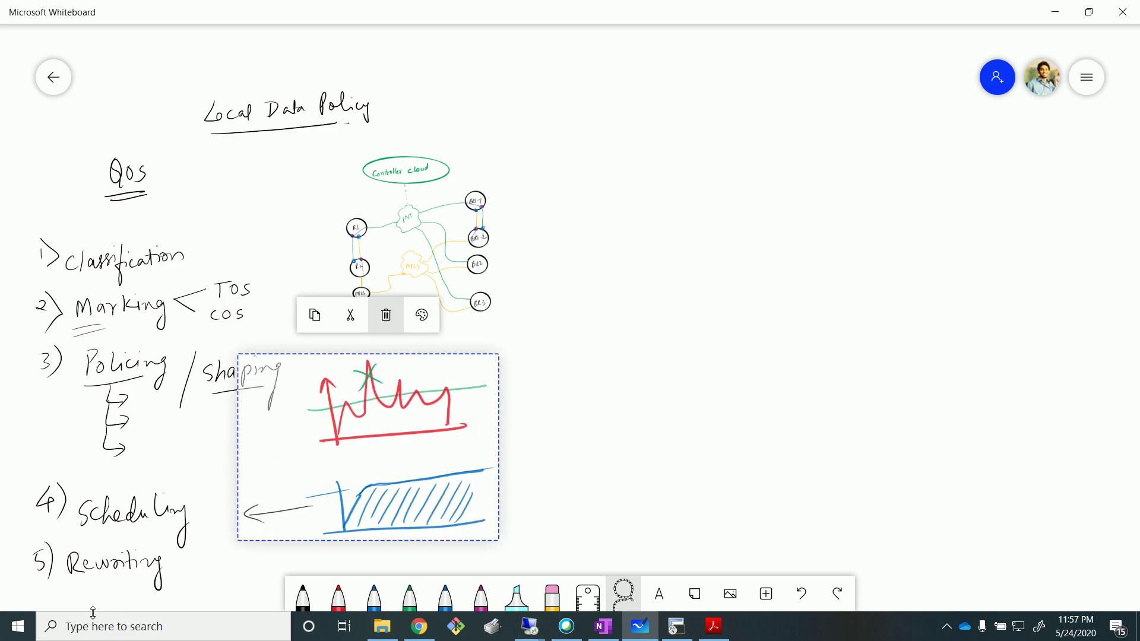
# Erase the red and blue graphs, their arrow and the leftover green line.
pyautogui.click(385, 321)
pyautogui.moveTo(523, 384)
pyautogui.mouseDown()
pyautogui.moveTo(326, 453)
pyautogui.moveTo(484, 346)
pyautogui.moveTo(520, 380)
pyautogui.mouseUp()
pyautogui.click(398, 345)
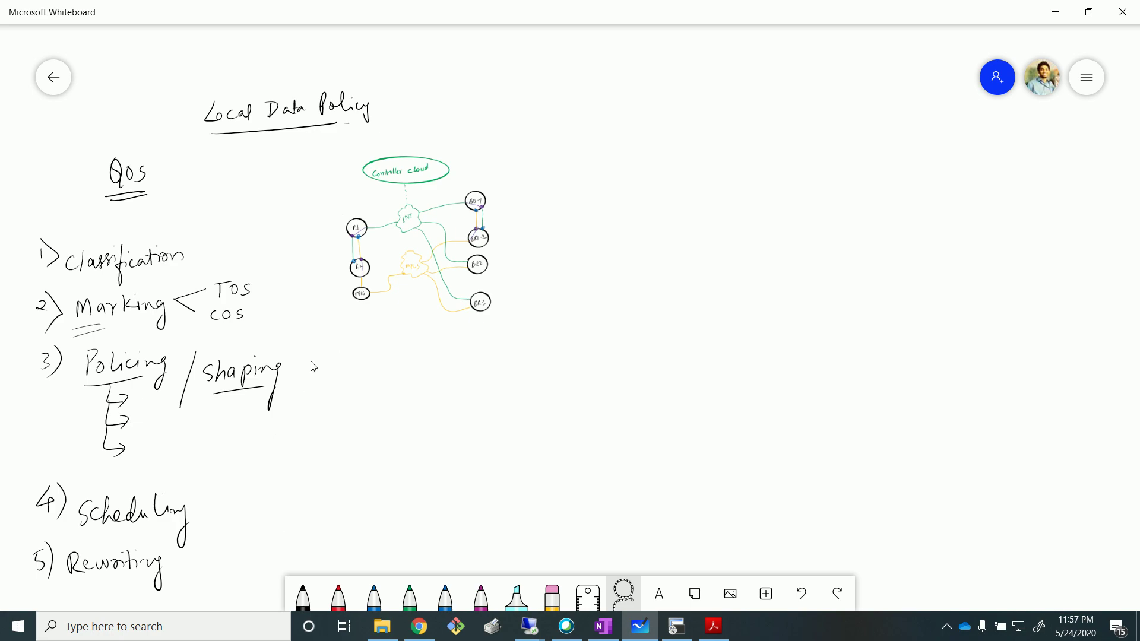
pyautogui.scroll(-3, 314, 366)
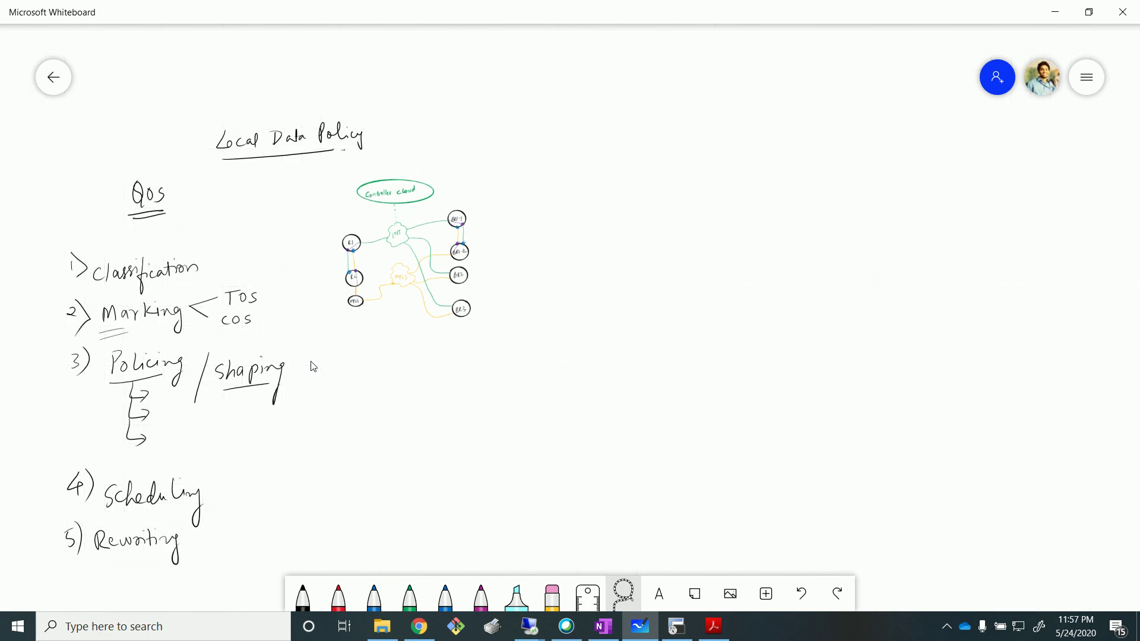
pyautogui.scroll(-2, 313, 366)
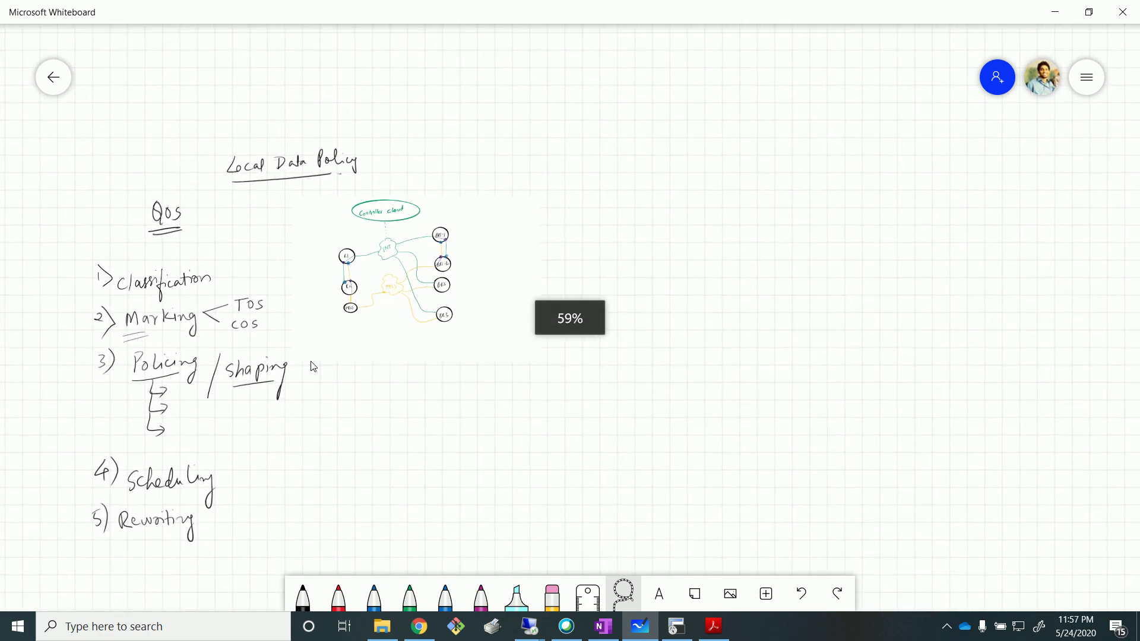
pyautogui.moveTo(347, 474); pyautogui.dragTo(280, 395)
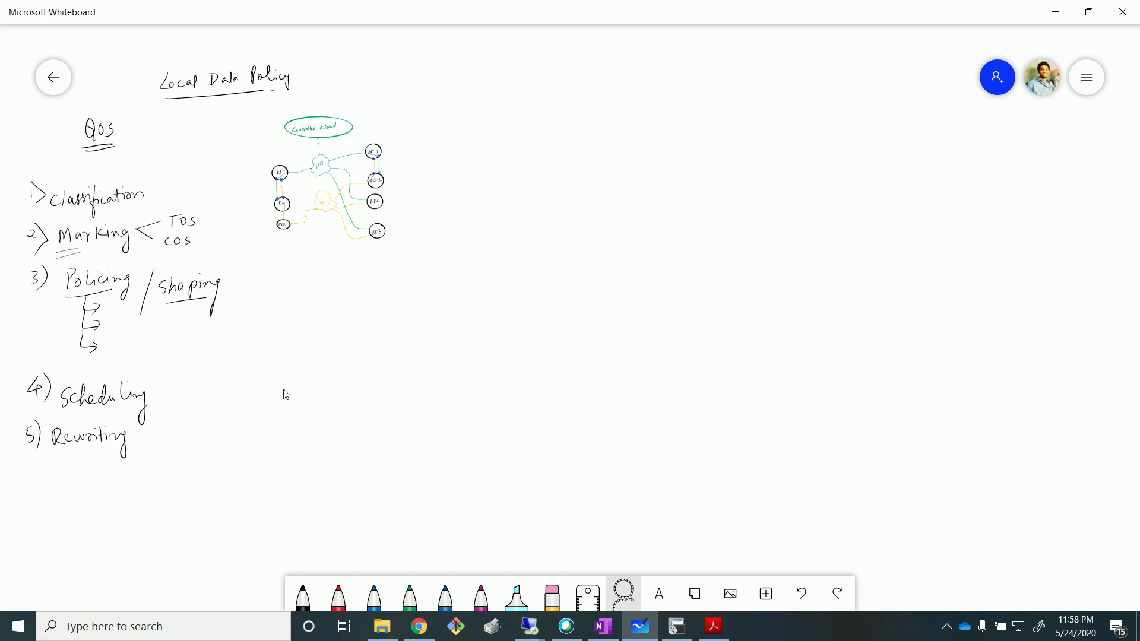
# Switch back to the pen with black ink.
pyautogui.press('2')
pyautogui.press('1')
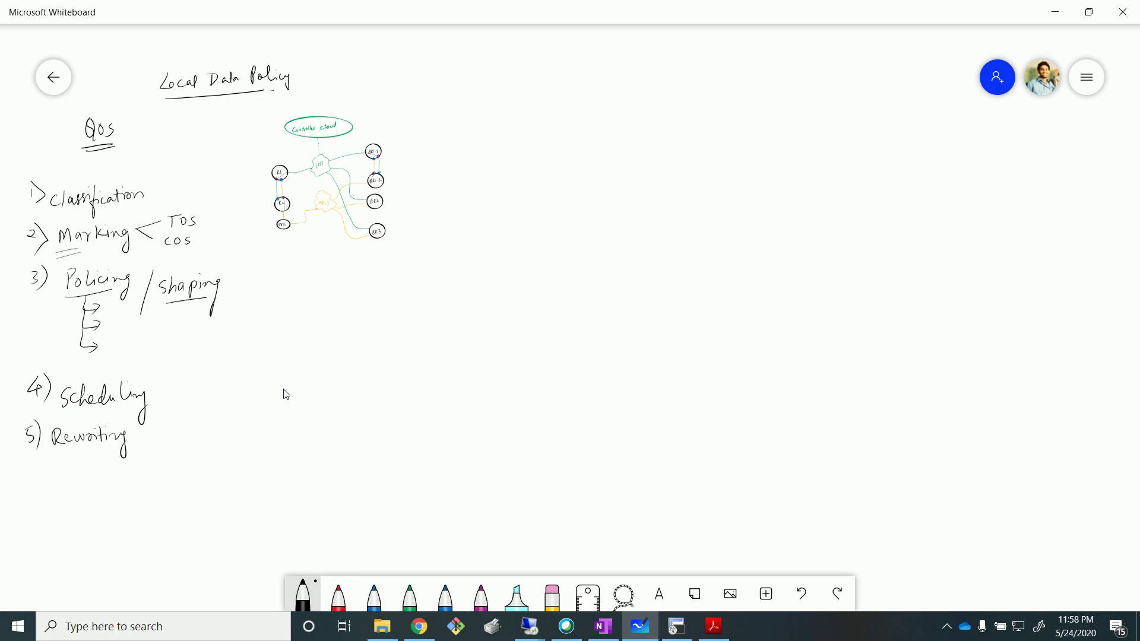
pyautogui.press('1')
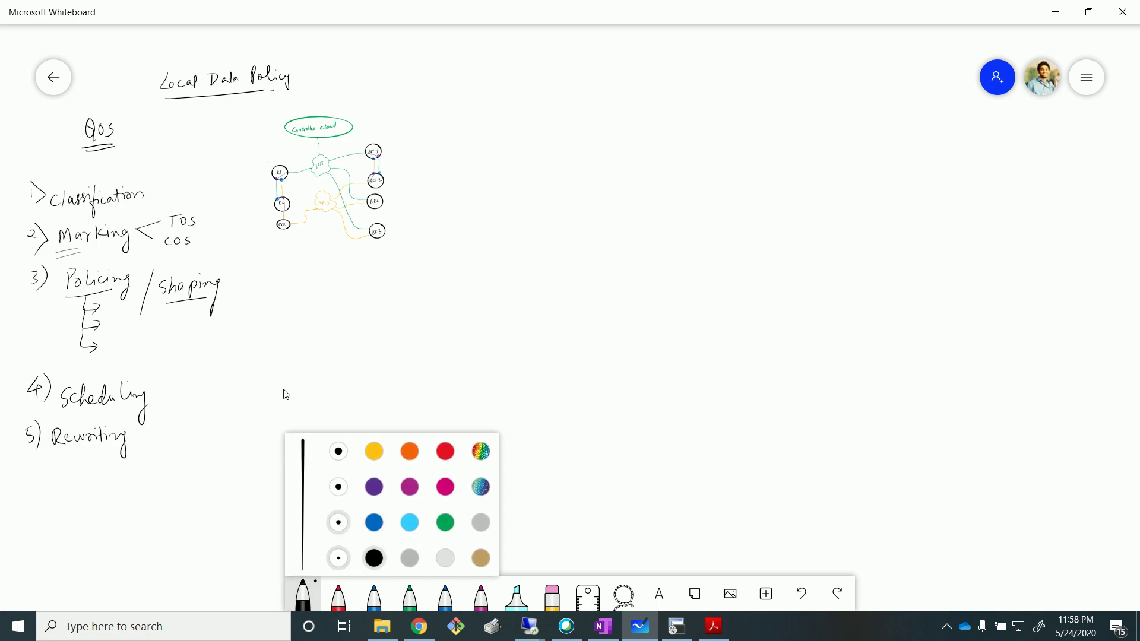
# Draw a circled-X interface with an incoming arrow on the left and an outgoing arrow on the right.
pyautogui.moveTo(740, 102)
pyautogui.mouseDown()
pyautogui.moveTo(741, 152)
pyautogui.moveTo(729, 103)
pyautogui.moveTo(738, 136)
pyautogui.moveTo(717, 145)
pyautogui.moveTo(732, 117)
pyautogui.moveTo(737, 134)
pyautogui.moveTo(756, 142)
pyautogui.moveTo(728, 153)
pyautogui.mouseUp()
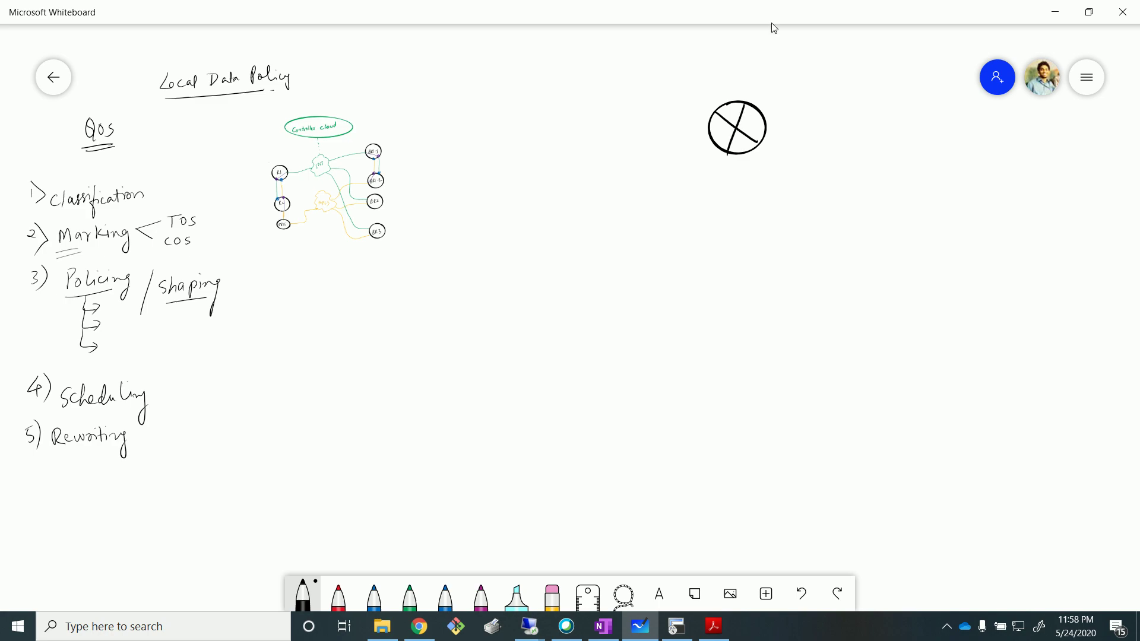
pyautogui.moveTo(652, 127)
pyautogui.mouseDown()
pyautogui.moveTo(702, 126)
pyautogui.moveTo(687, 135)
pyautogui.mouseUp()
pyautogui.moveTo(779, 123); pyautogui.dragTo(848, 117)
pyautogui.moveTo(811, 112)
pyautogui.mouseDown()
pyautogui.moveTo(834, 119)
pyautogui.moveTo(818, 127)
pyautogui.mouseUp()
# Write and underline Classify and police beside the incoming arrow.
pyautogui.moveTo(507, 172); pyautogui.dragTo(502, 183)
pyautogui.moveTo(515, 164); pyautogui.dragTo(523, 211)
pyautogui.click(303, 594)
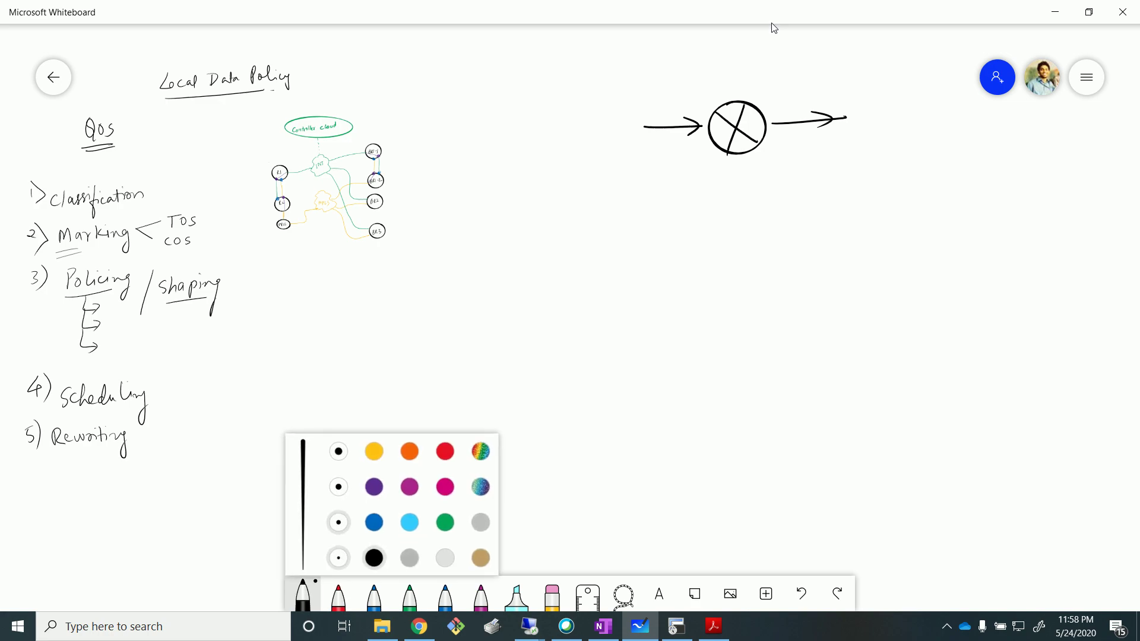
pyautogui.moveTo(507, 178); pyautogui.dragTo(504, 192)
pyautogui.moveTo(513, 173); pyautogui.dragTo(561, 209)
pyautogui.moveTo(478, 213); pyautogui.dragTo(558, 207)
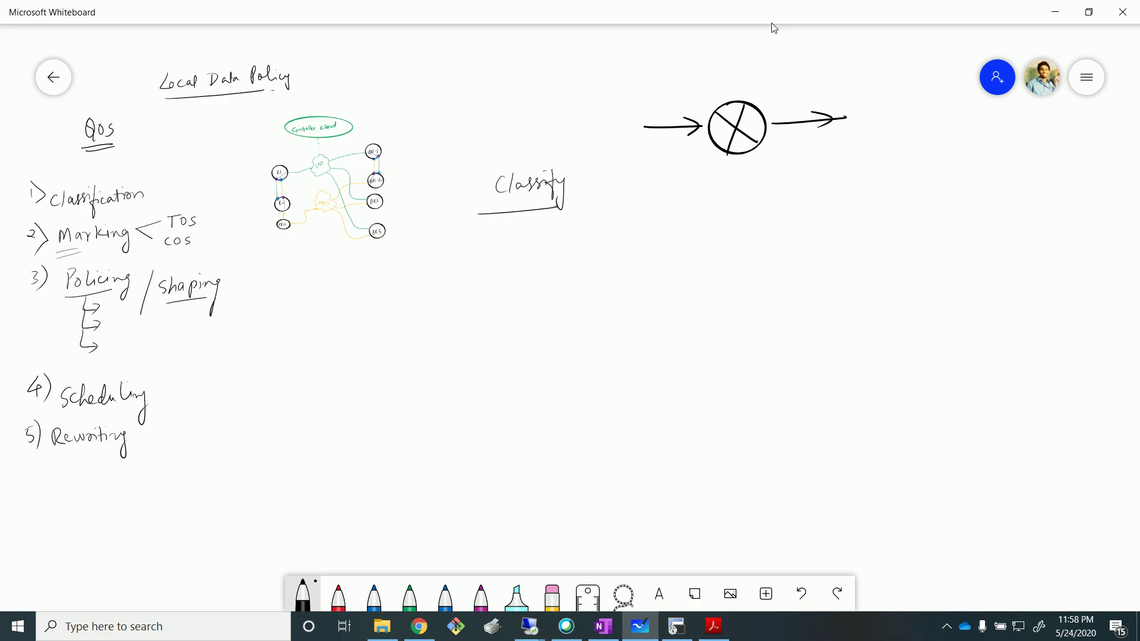
pyautogui.moveTo(610, 181)
pyautogui.mouseDown()
pyautogui.moveTo(609, 206)
pyautogui.moveTo(640, 181)
pyautogui.moveTo(666, 185)
pyautogui.mouseUp()
pyautogui.moveTo(607, 209); pyautogui.dragTo(665, 201)
pyautogui.moveTo(607, 213); pyautogui.dragTo(664, 206)
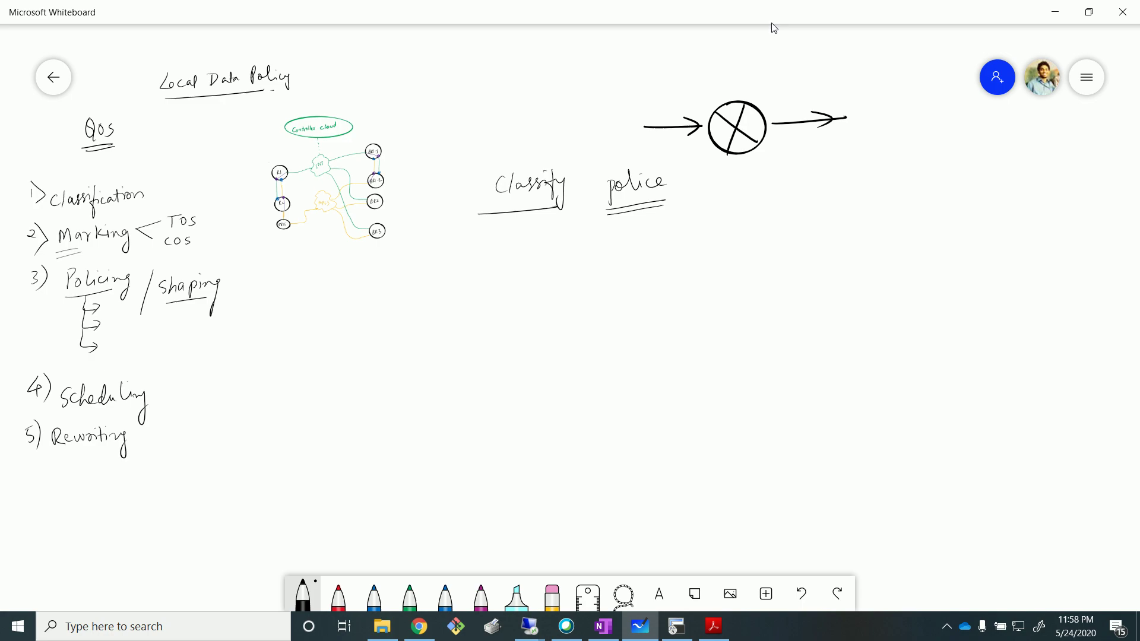
# Write and underline police, Scheduling and Rewrite on the outgoing side, then centre the diagram.
pyautogui.moveTo(839, 174); pyautogui.dragTo(886, 184)
pyautogui.moveTo(888, 179); pyautogui.dragTo(899, 175)
pyautogui.moveTo(841, 197); pyautogui.dragTo(888, 197)
pyautogui.moveTo(490, 220); pyautogui.dragTo(548, 216)
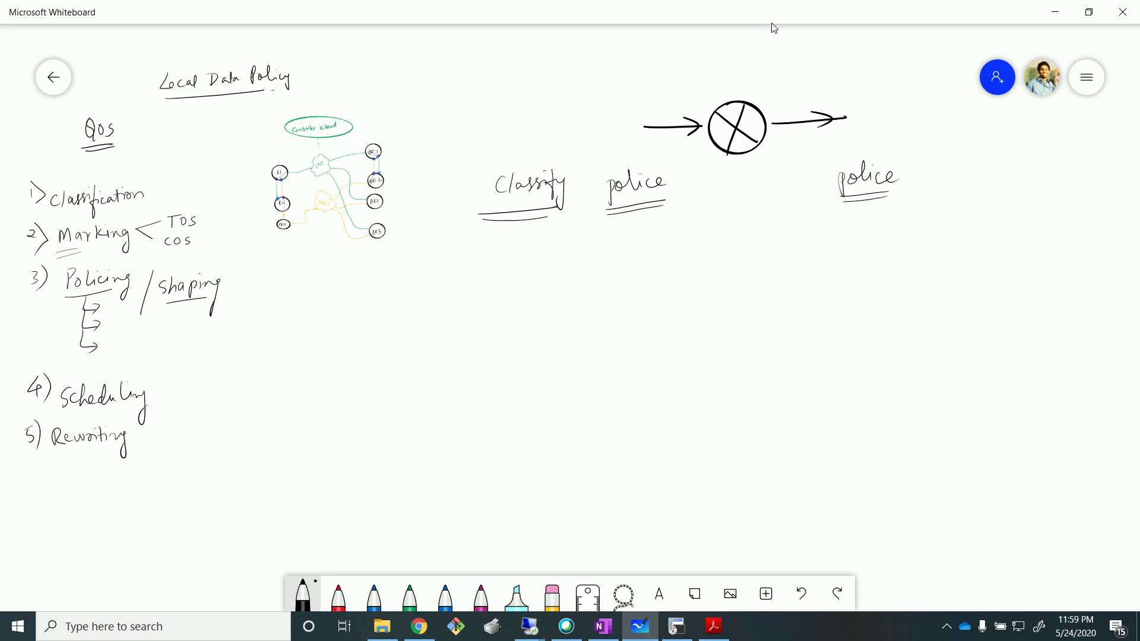
pyautogui.moveTo(942, 162)
pyautogui.mouseDown()
pyautogui.moveTo(950, 177)
pyautogui.moveTo(1001, 158)
pyautogui.moveTo(1022, 196)
pyautogui.mouseUp()
pyautogui.moveTo(935, 195); pyautogui.dragTo(1003, 195)
pyautogui.moveTo(1050, 157)
pyautogui.mouseDown()
pyautogui.moveTo(1049, 179)
pyautogui.moveTo(1060, 177)
pyautogui.mouseUp()
pyautogui.moveTo(1060, 173)
pyautogui.mouseDown()
pyautogui.moveTo(1104, 153)
pyautogui.moveTo(1117, 164)
pyautogui.moveTo(1104, 183)
pyautogui.mouseUp()
pyautogui.moveTo(1049, 193); pyautogui.dragTo(1101, 186)
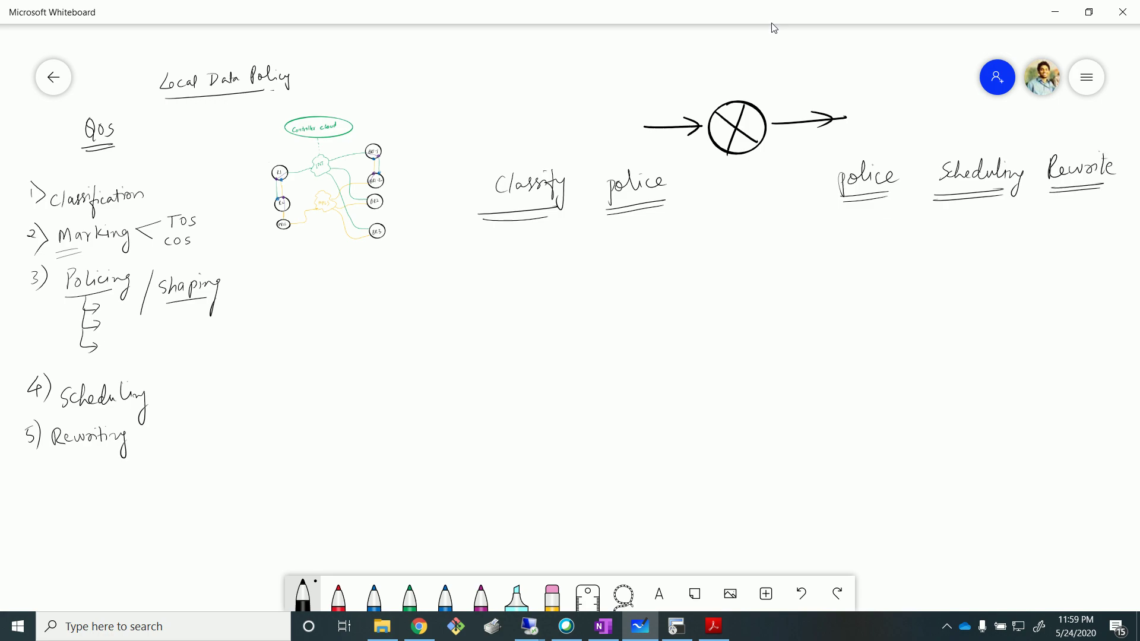
pyautogui.moveTo(770, 293); pyautogui.dragTo(718, 264)
# Highlight the Classify label and both police labels.
pyautogui.scroll(-2, 718, 264)
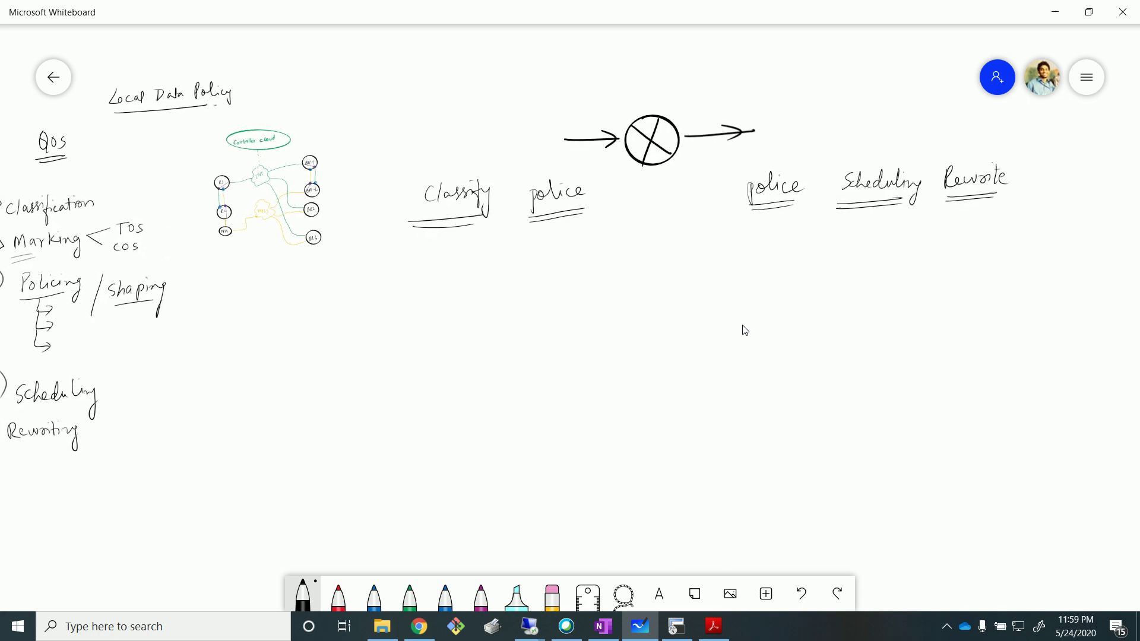
pyautogui.scroll(-1, 743, 334)
pyautogui.scroll(1, 757, 377)
pyautogui.moveTo(756, 375); pyautogui.dragTo(593, 384)
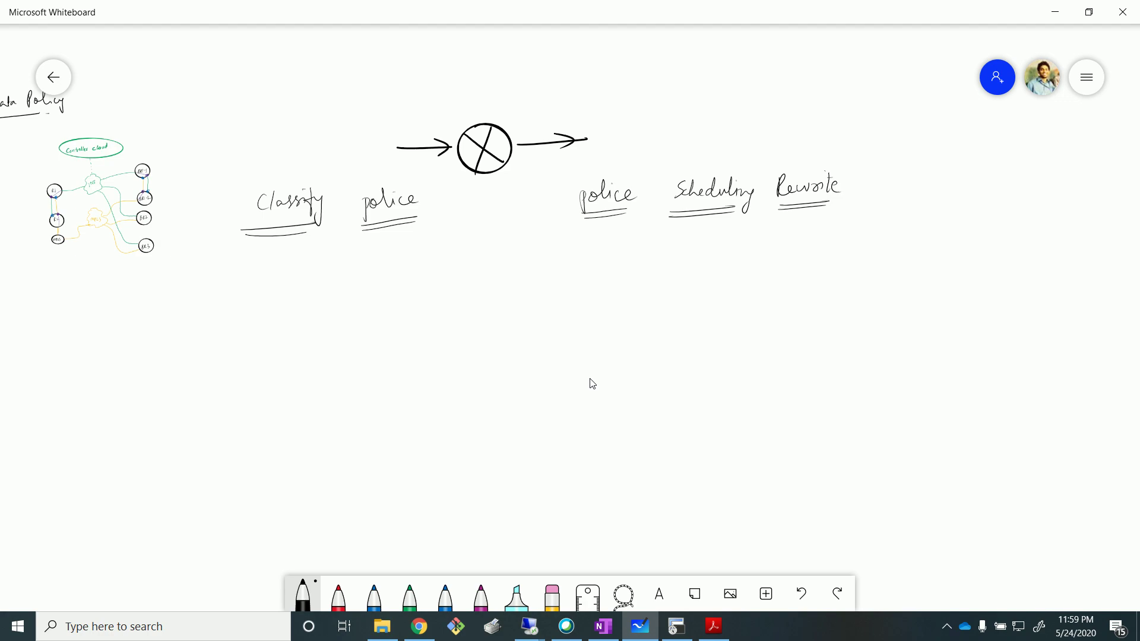
pyautogui.click(517, 596)
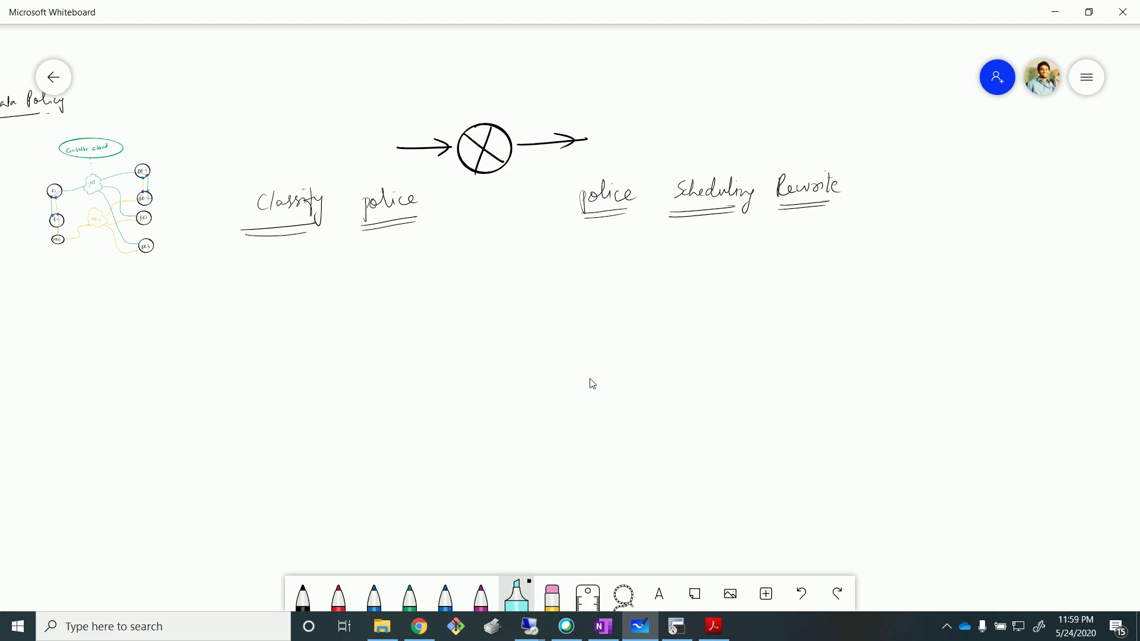
pyautogui.moveTo(241, 205); pyautogui.dragTo(323, 203)
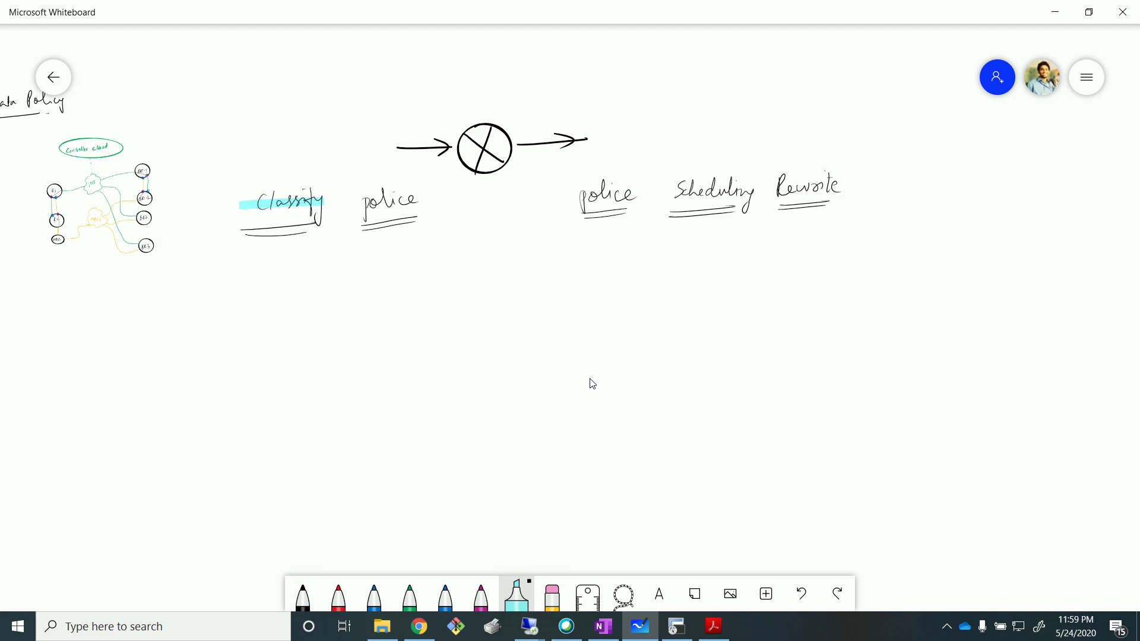
pyautogui.moveTo(357, 201); pyautogui.dragTo(422, 198)
pyautogui.moveTo(574, 197); pyautogui.dragTo(839, 188)
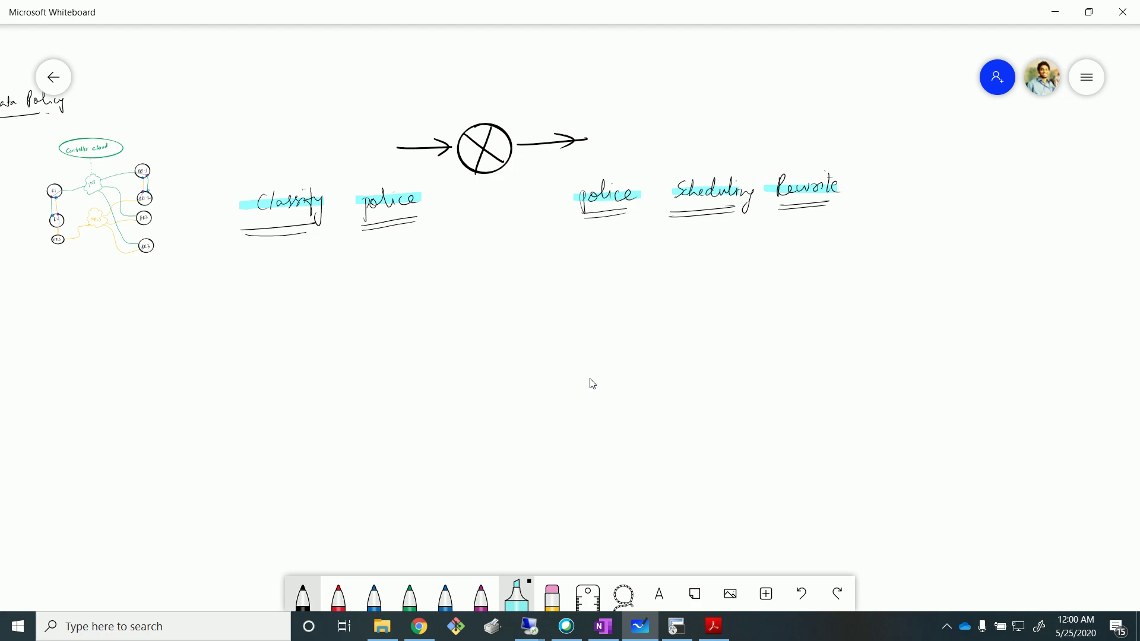
# Write Classify and Police above the interface circle in black ink.
pyautogui.click(303, 595)
pyautogui.moveTo(461, 63)
pyautogui.mouseDown()
pyautogui.moveTo(454, 77)
pyautogui.moveTo(511, 69)
pyautogui.moveTo(512, 87)
pyautogui.mouseUp()
pyautogui.moveTo(515, 70)
pyautogui.mouseDown()
pyautogui.moveTo(529, 64)
pyautogui.moveTo(529, 91)
pyautogui.moveTo(459, 108)
pyautogui.moveTo(483, 103)
pyautogui.mouseUp()
pyautogui.moveTo(487, 94); pyautogui.dragTo(500, 102)
pyautogui.moveTo(503, 98); pyautogui.dragTo(509, 101)
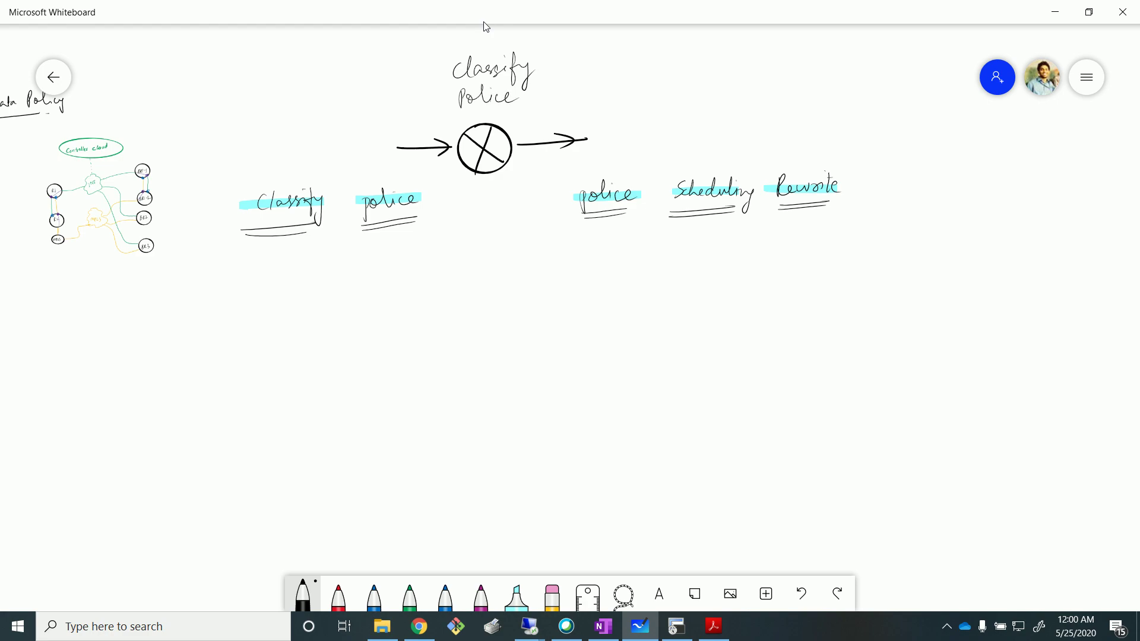
# Highlight the new Classify and Police labels in pink, then bring up the vManage remote session.
pyautogui.click(517, 596)
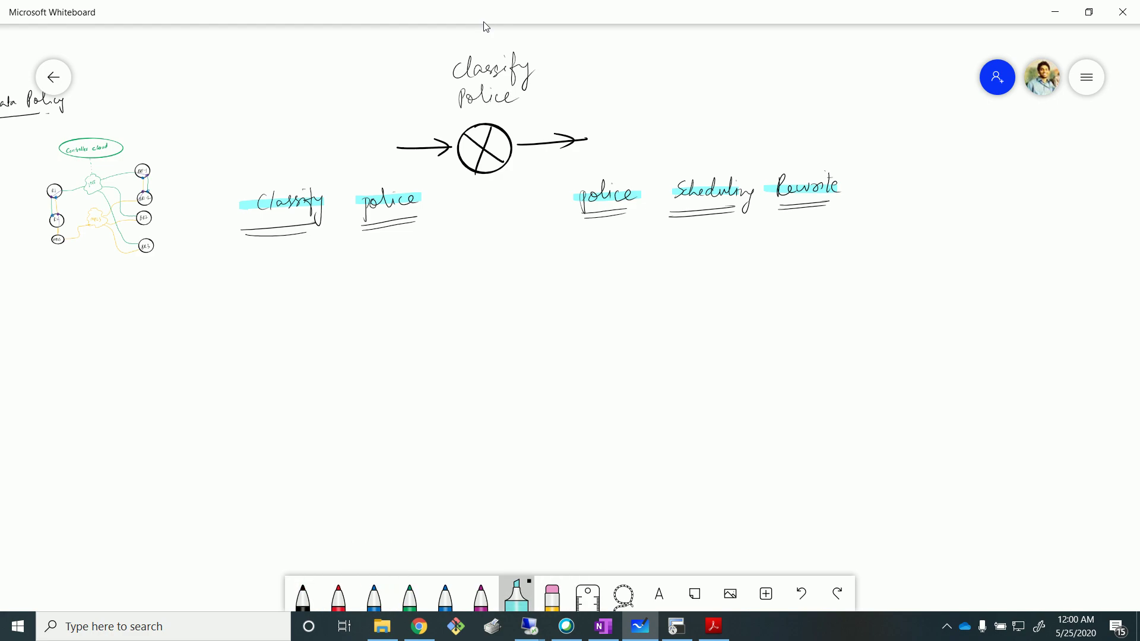
pyautogui.click(517, 596)
pyautogui.click(659, 452)
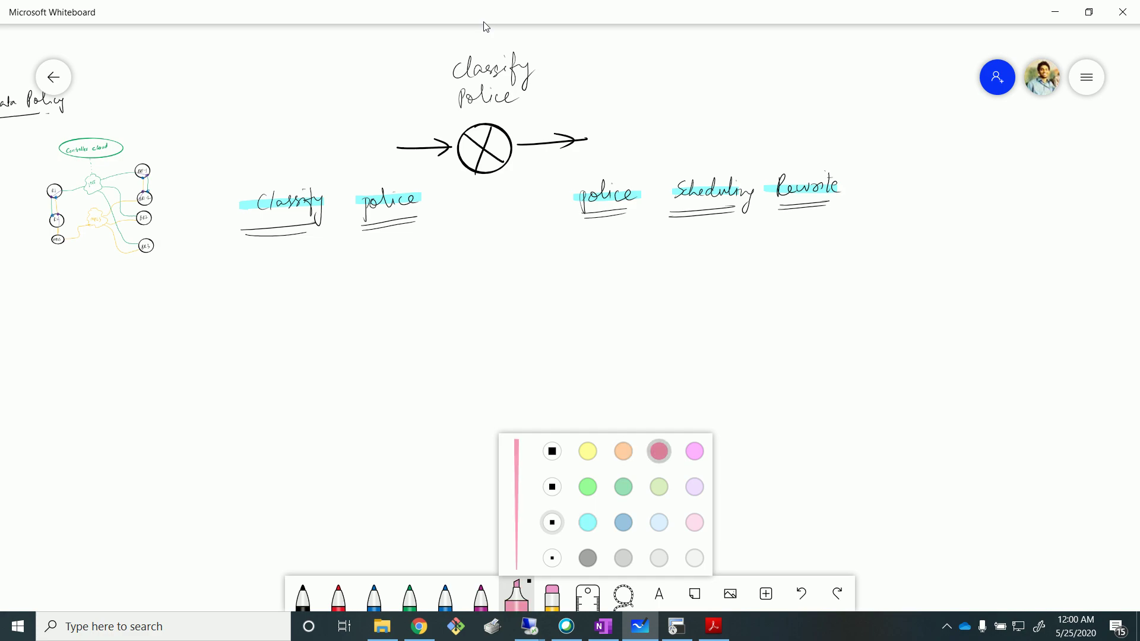
pyautogui.moveTo(445, 71); pyautogui.dragTo(533, 69)
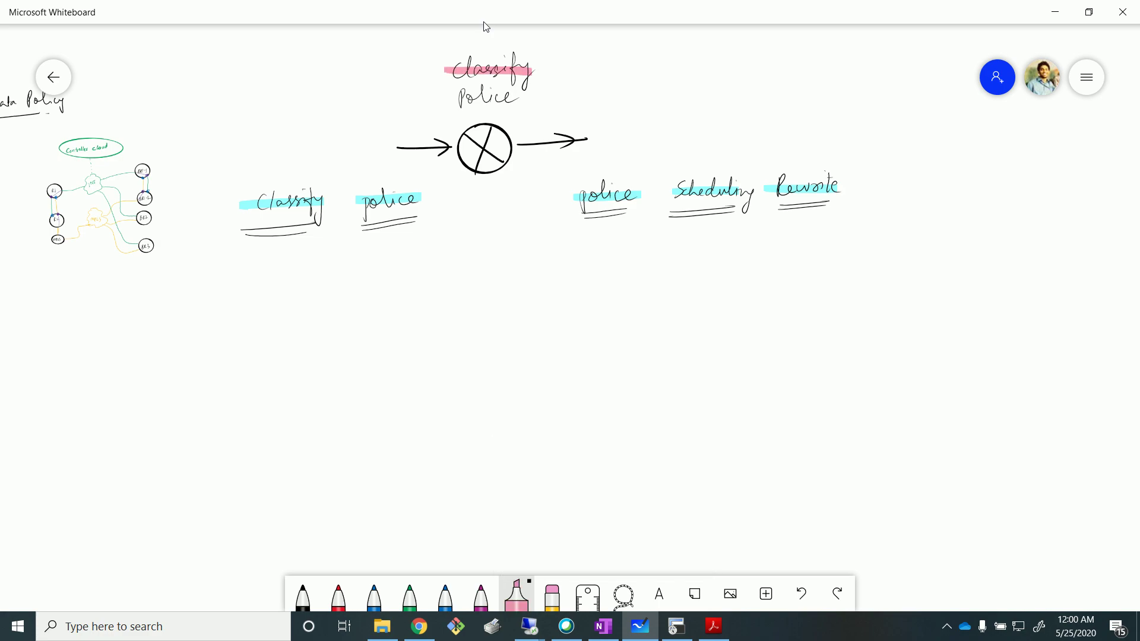
pyautogui.moveTo(446, 100); pyautogui.dragTo(531, 97)
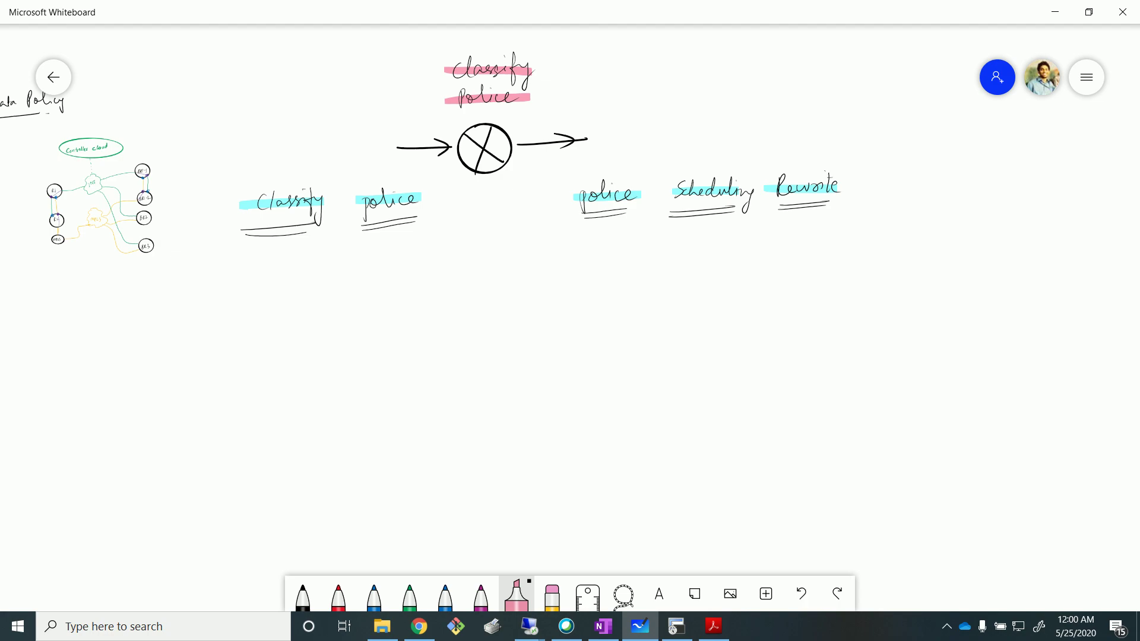
pyautogui.click(539, 630)
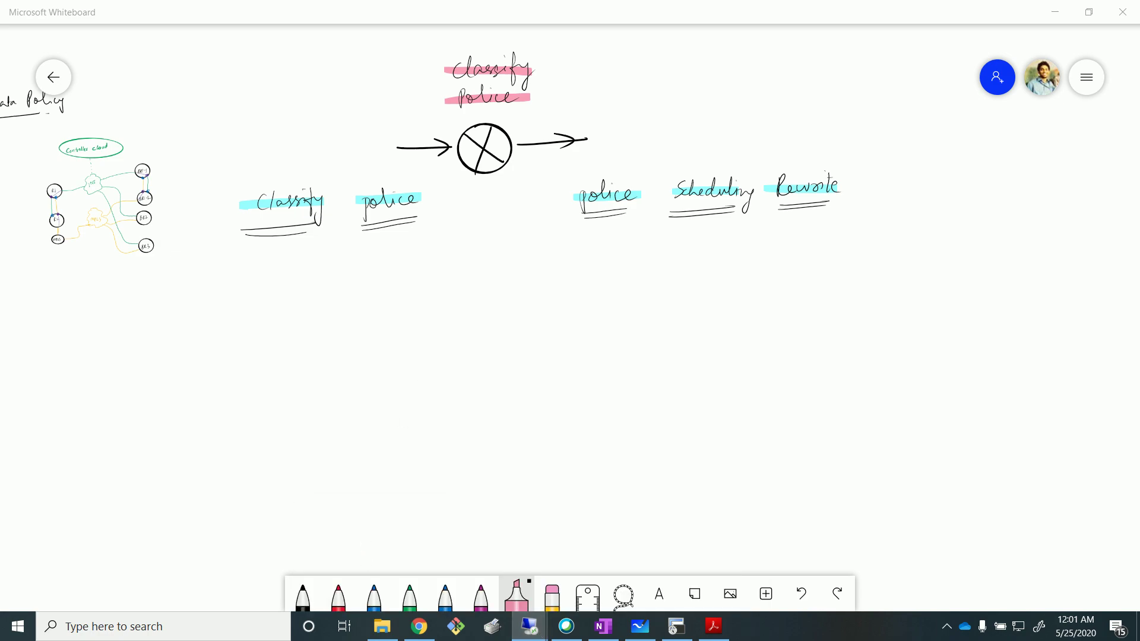
pyautogui.hotkey('alt', 'Tab')
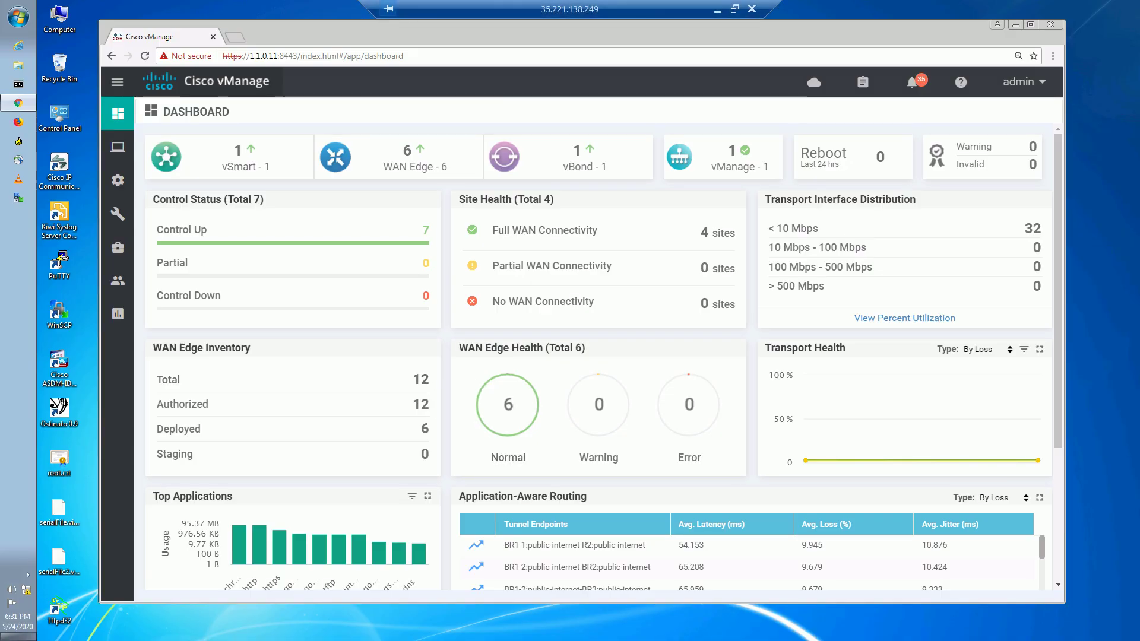
# Minimize the vManage remote session and show the EVE topology page in Chrome.
pyautogui.click(717, 13)
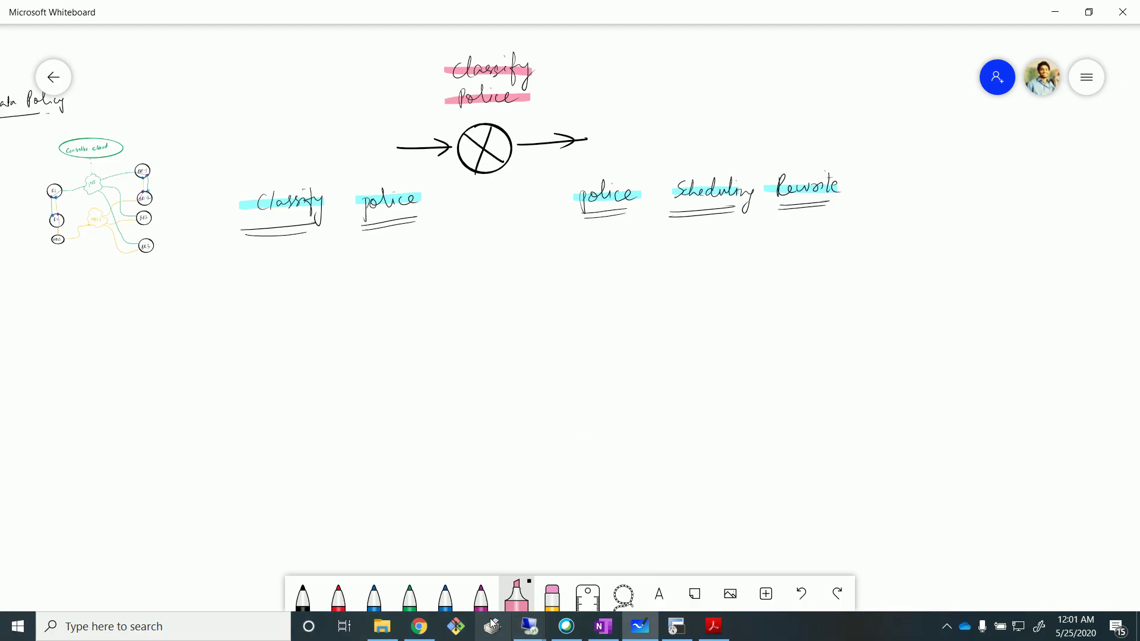
pyautogui.click(419, 627)
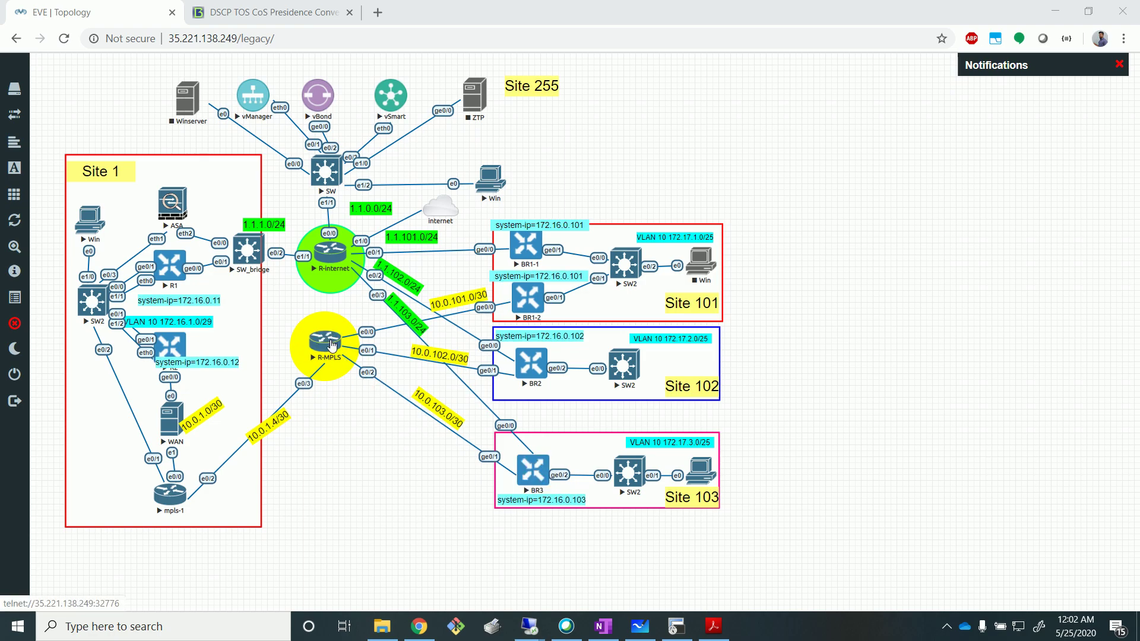
# On the R-MPLS console, shut down interface e0/2 using en, conf t, int e0/2, shut.
pyautogui.click(333, 344)
pyautogui.click(579, 141)
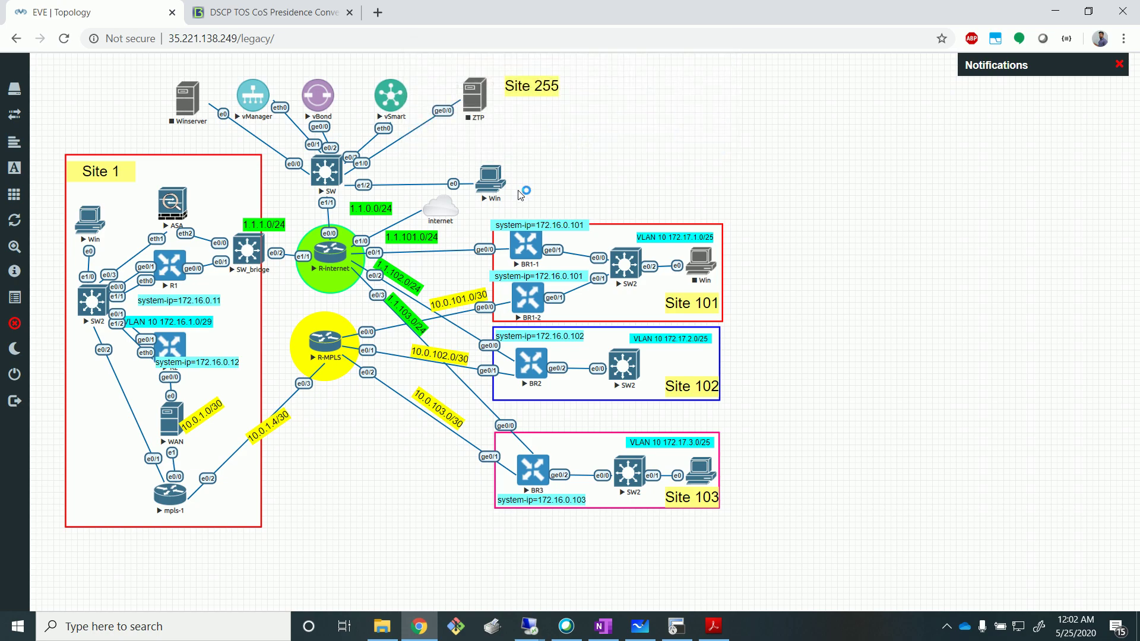
pyautogui.press('Return')
pyautogui.press('Return')
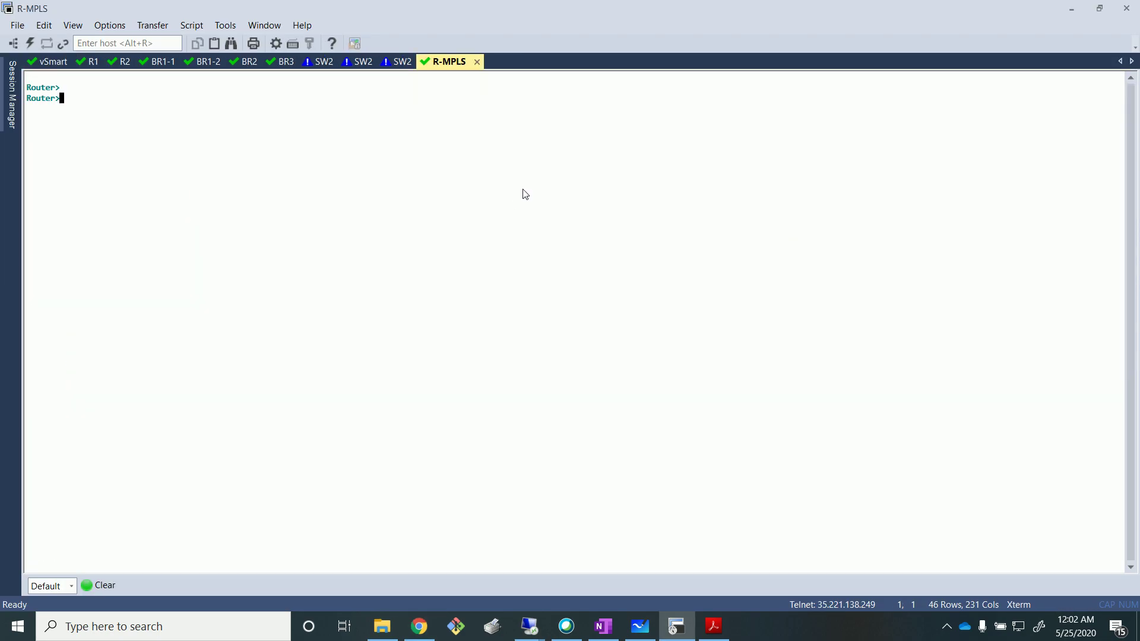
pyautogui.write('en')
pyautogui.press('Return')
pyautogui.write('conf t')
pyautogui.press('Return')
pyautogui.write('int ')
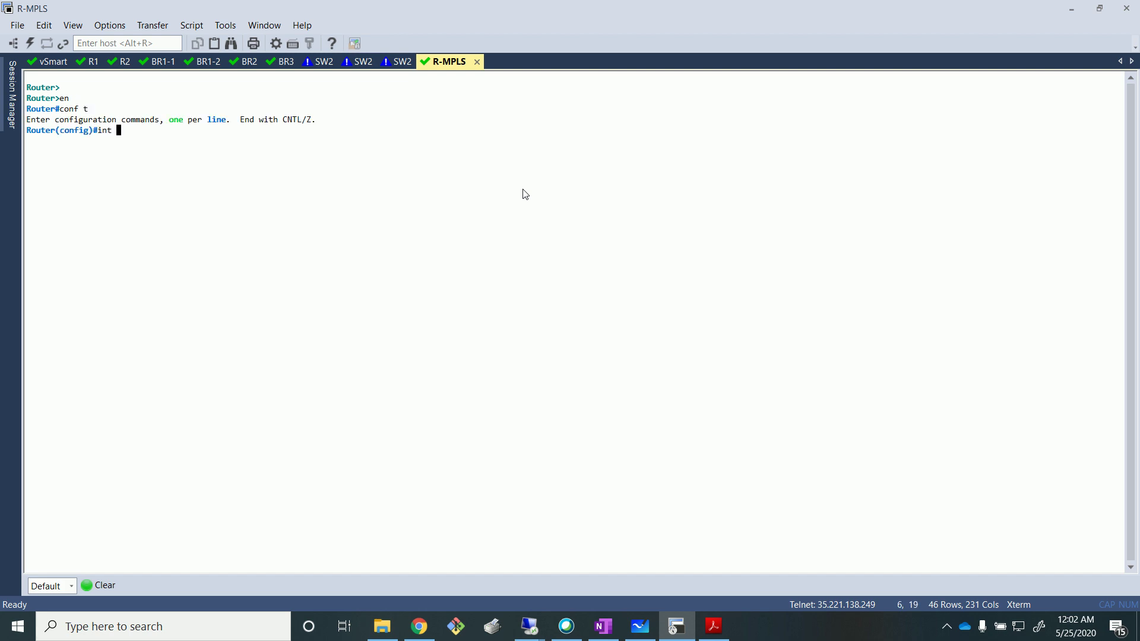
pyautogui.write('e0/2')
pyautogui.press('Return')
pyautogui.write('shut')
pyautogui.press('Return')
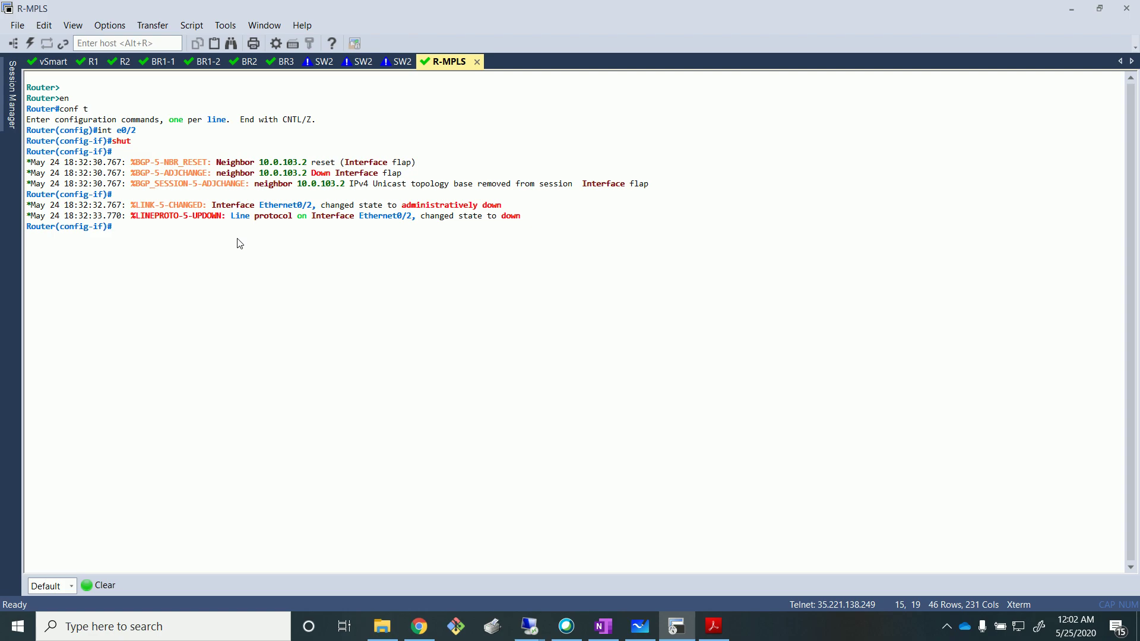
pyautogui.click(1072, 9)
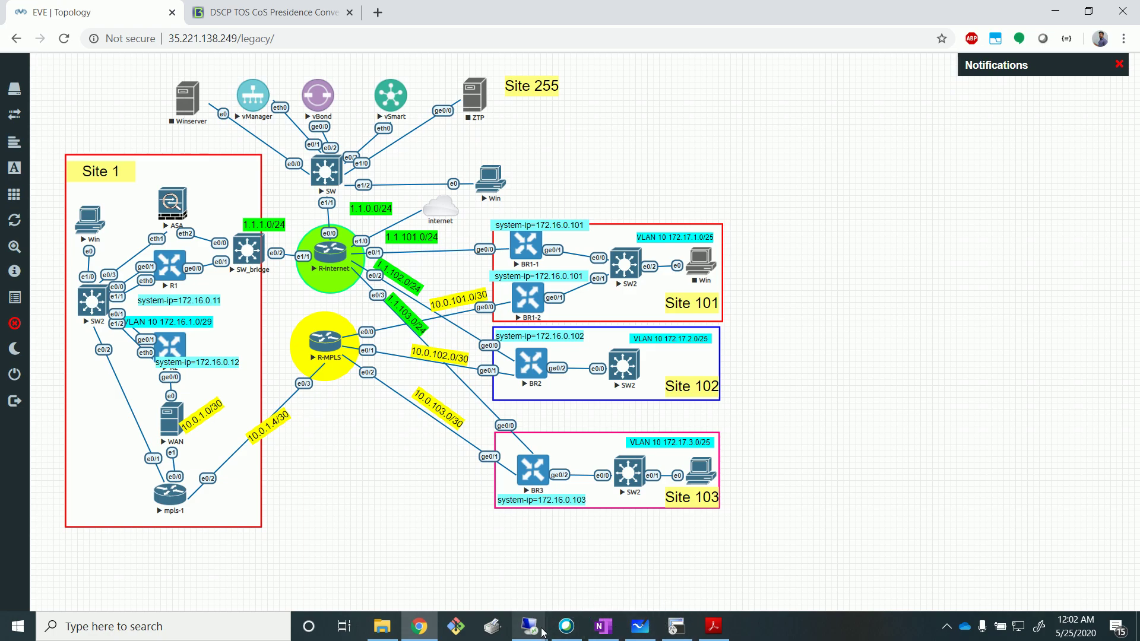
pyautogui.moveTo(529, 627)
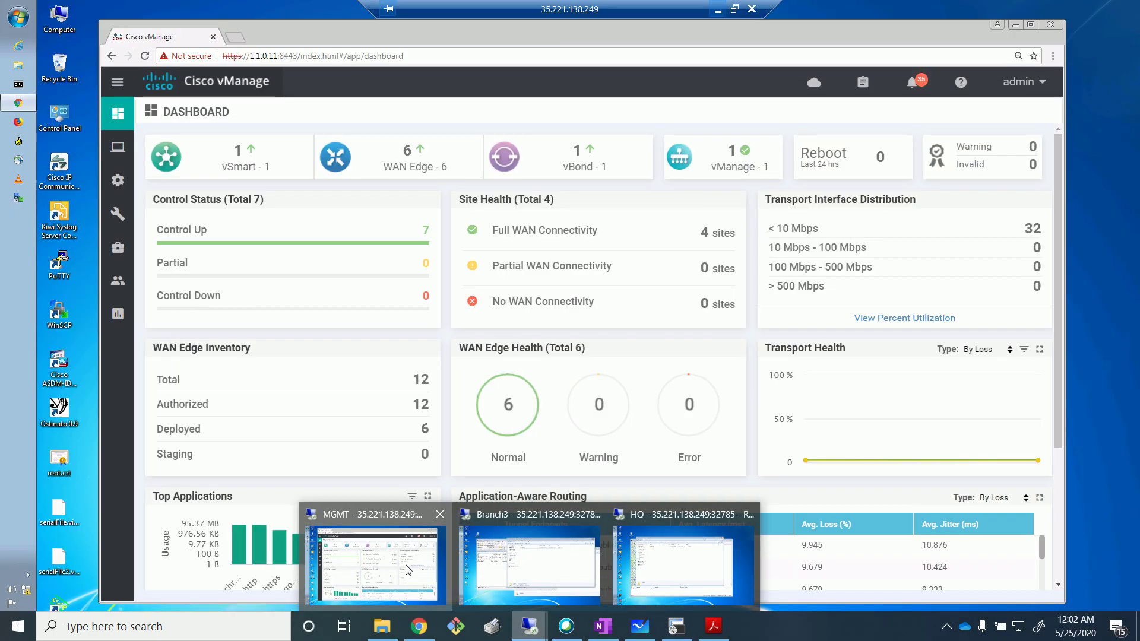
pyautogui.click(409, 570)
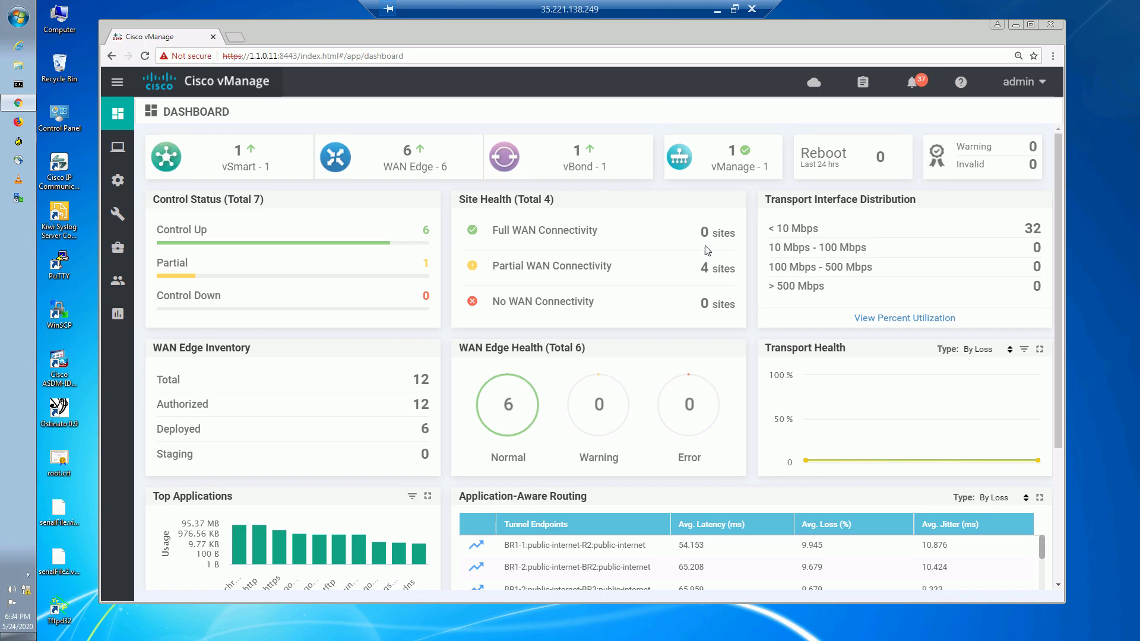
pyautogui.click(718, 10)
pyautogui.click(420, 627)
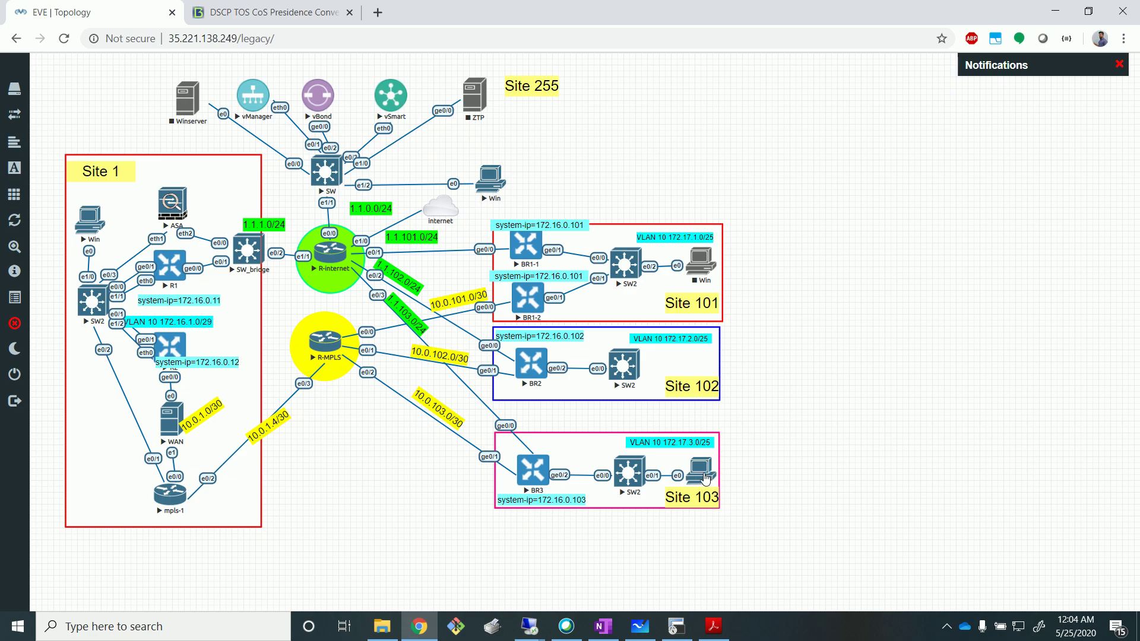
pyautogui.click(529, 627)
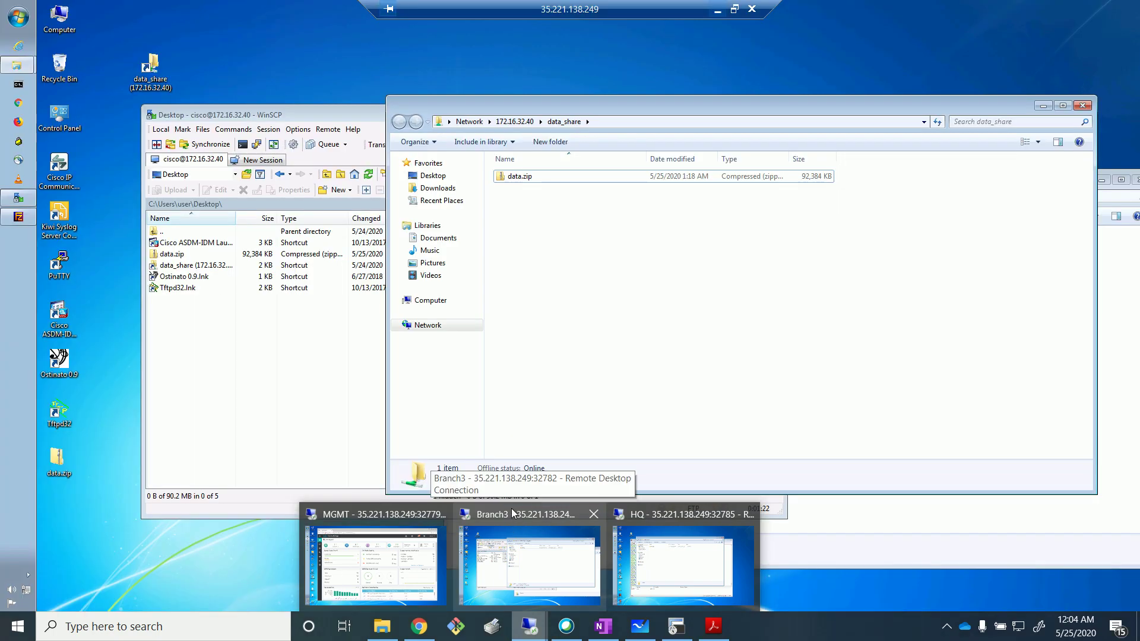
# On the Branch3 remote desktop, close the Downloads window and arrange the data_share and WinSCP windows.
pyautogui.moveTo(635, 520)
pyautogui.moveTo(392, 543)
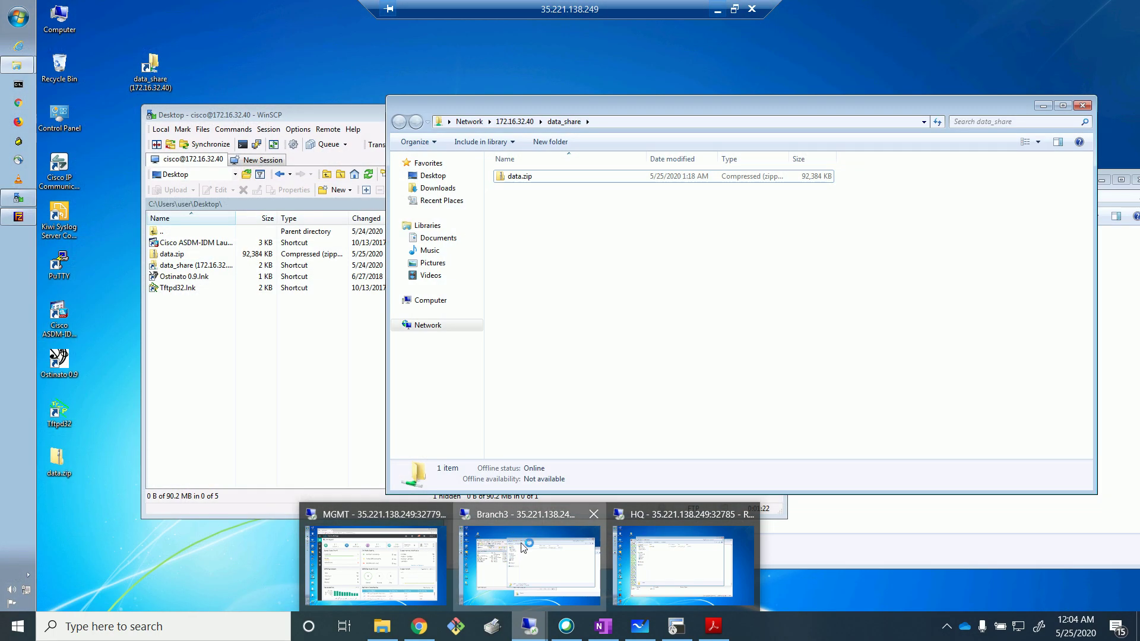
pyautogui.click(529, 561)
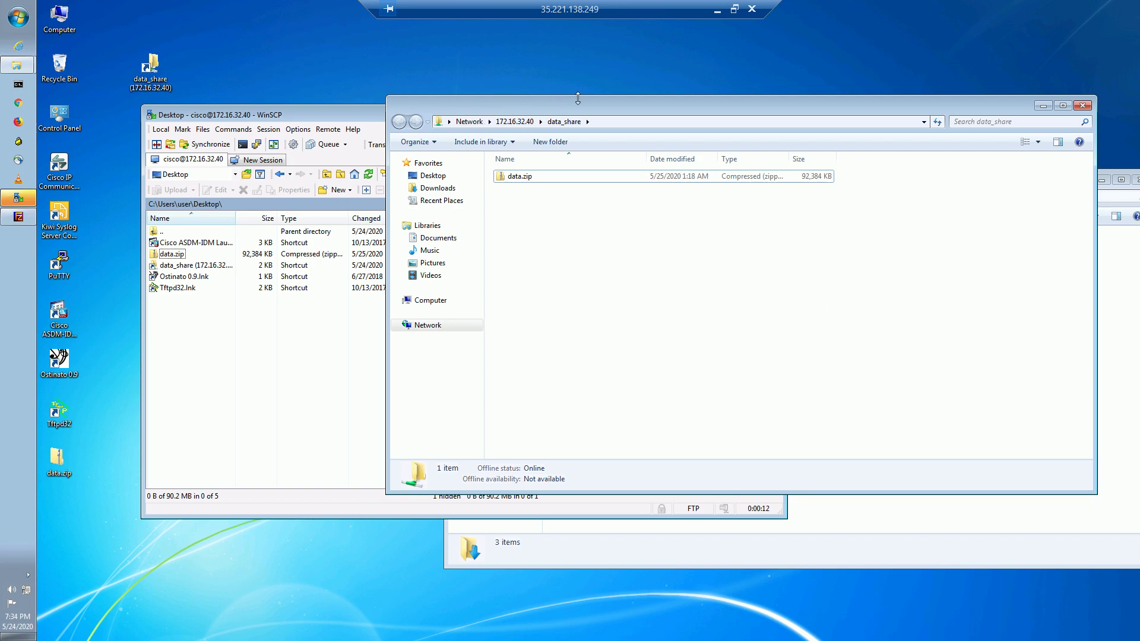
pyautogui.moveTo(576, 109); pyautogui.dragTo(666, 73)
pyautogui.click(686, 557)
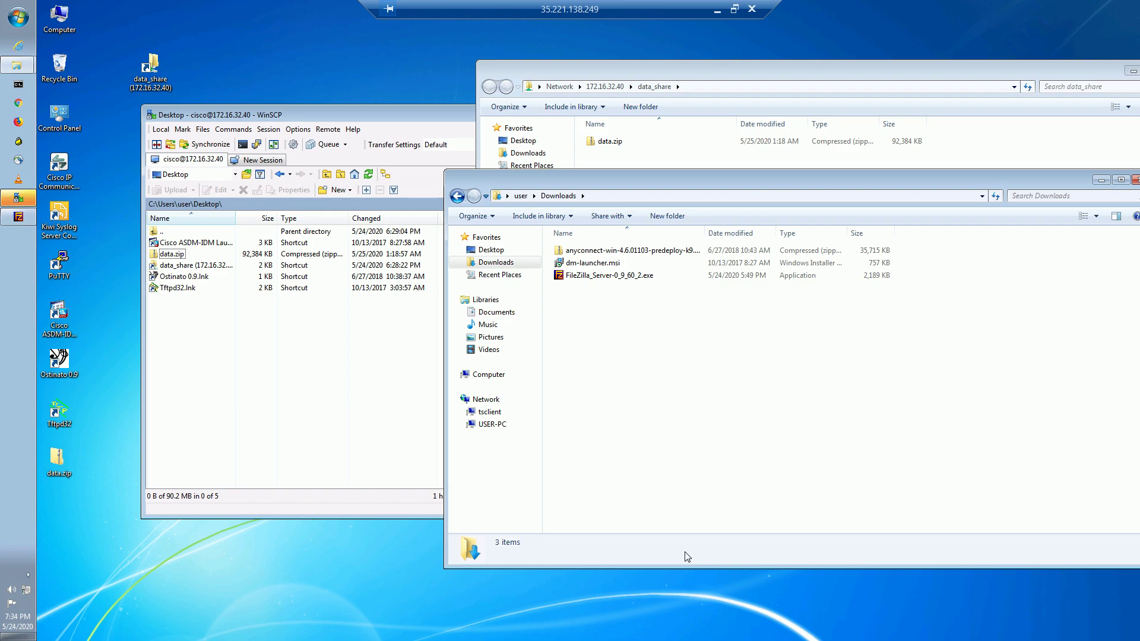
pyautogui.moveTo(713, 179); pyautogui.dragTo(355, 258)
pyautogui.click(782, 259)
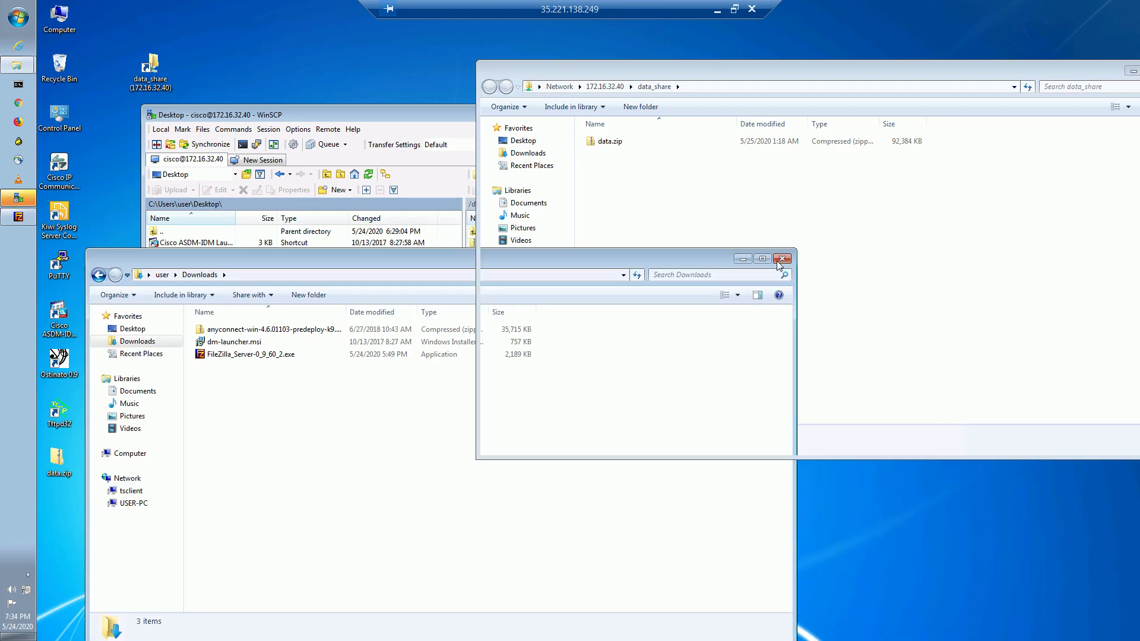
pyautogui.moveTo(758, 76); pyautogui.dragTo(811, 68)
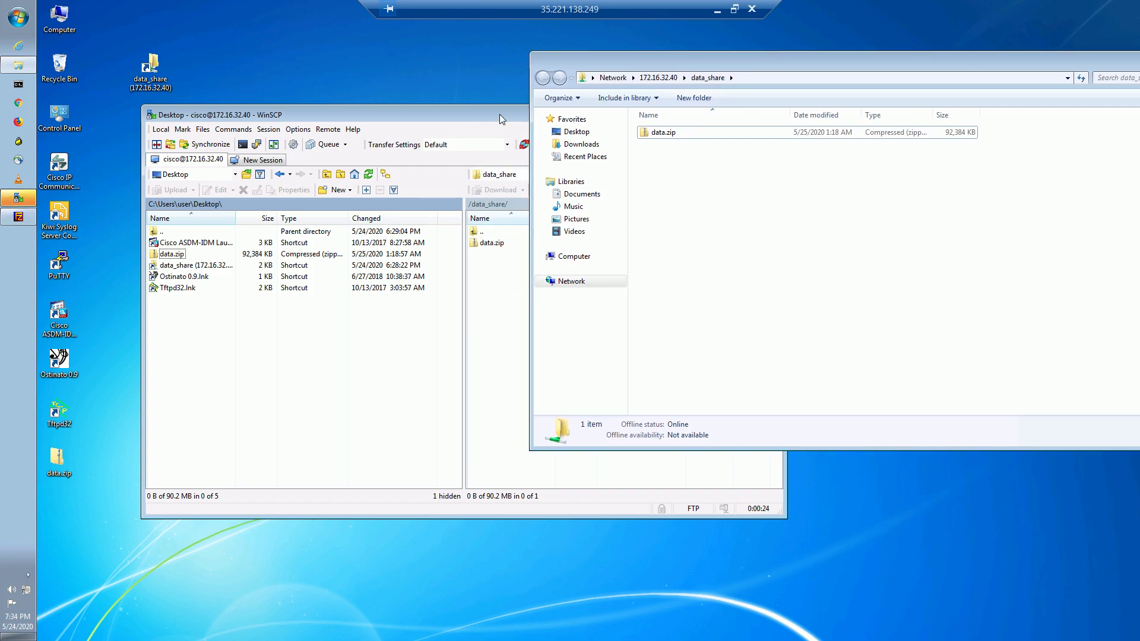
pyautogui.click(444, 112)
pyautogui.moveTo(466, 115); pyautogui.dragTo(415, 208)
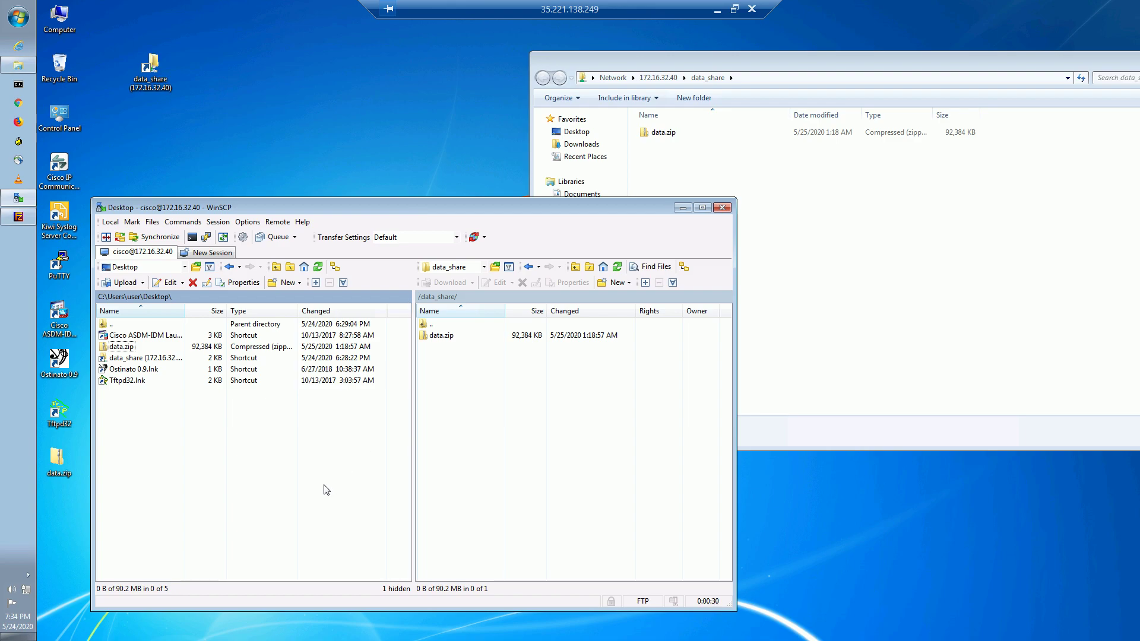
# Return to the remote desktop with the data_share folder window in front.
pyautogui.click(714, 13)
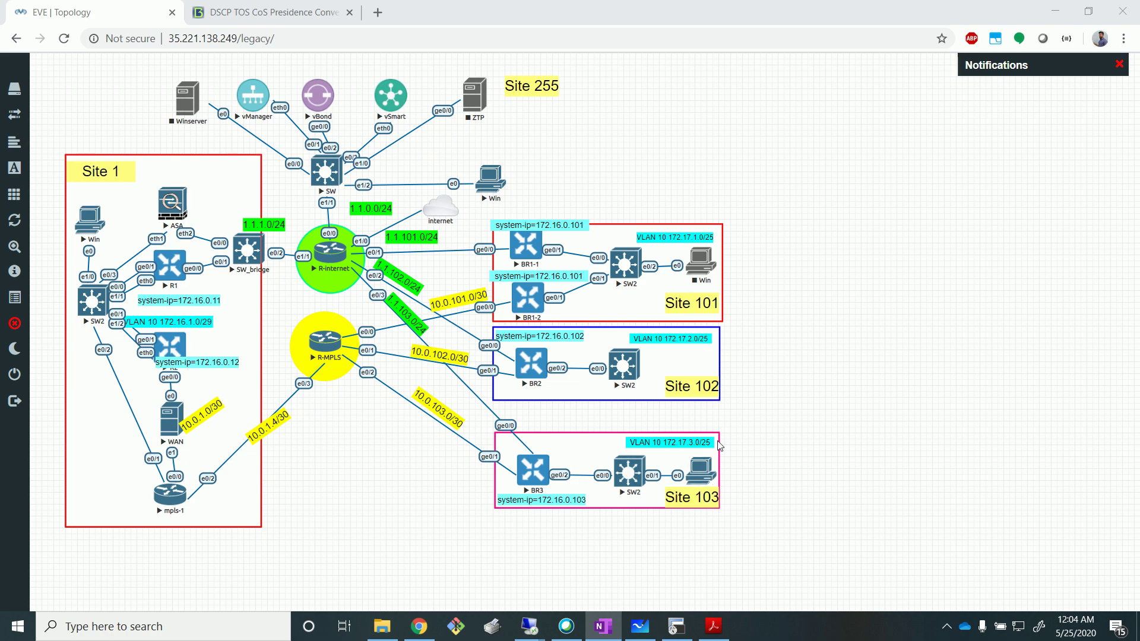
pyautogui.click(659, 546)
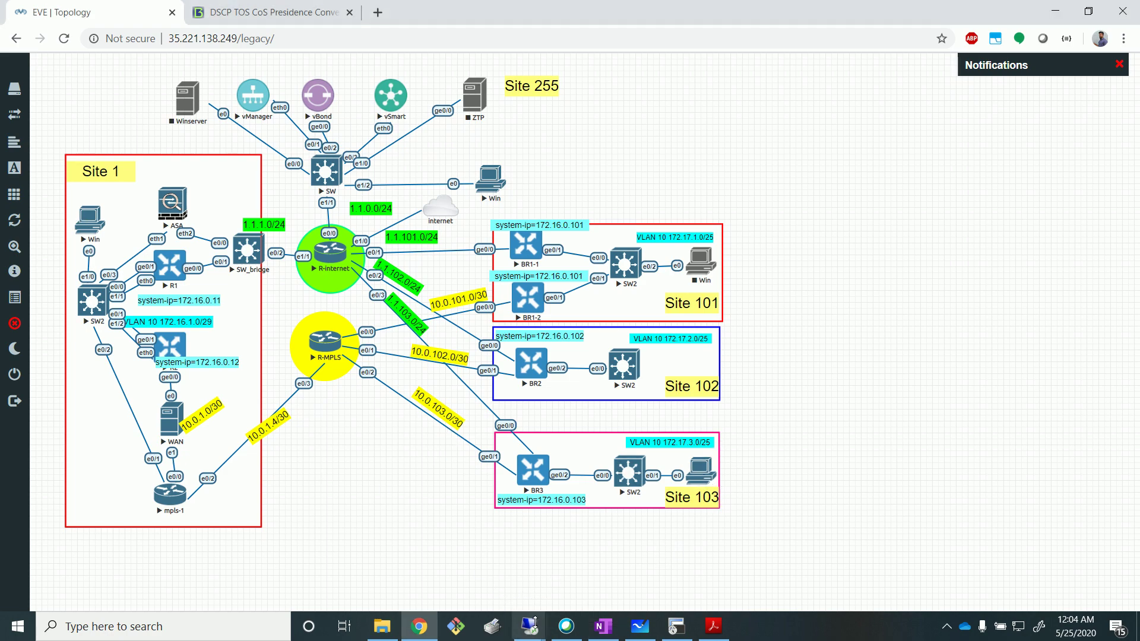
pyautogui.moveTo(534, 620)
pyautogui.click(528, 556)
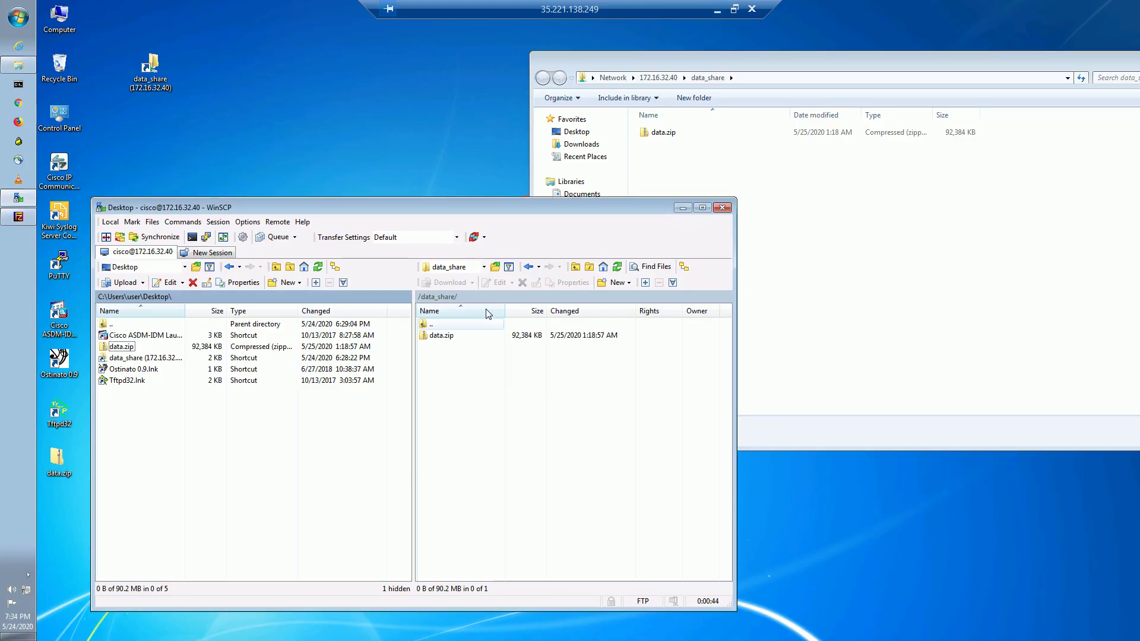
pyautogui.click(805, 62)
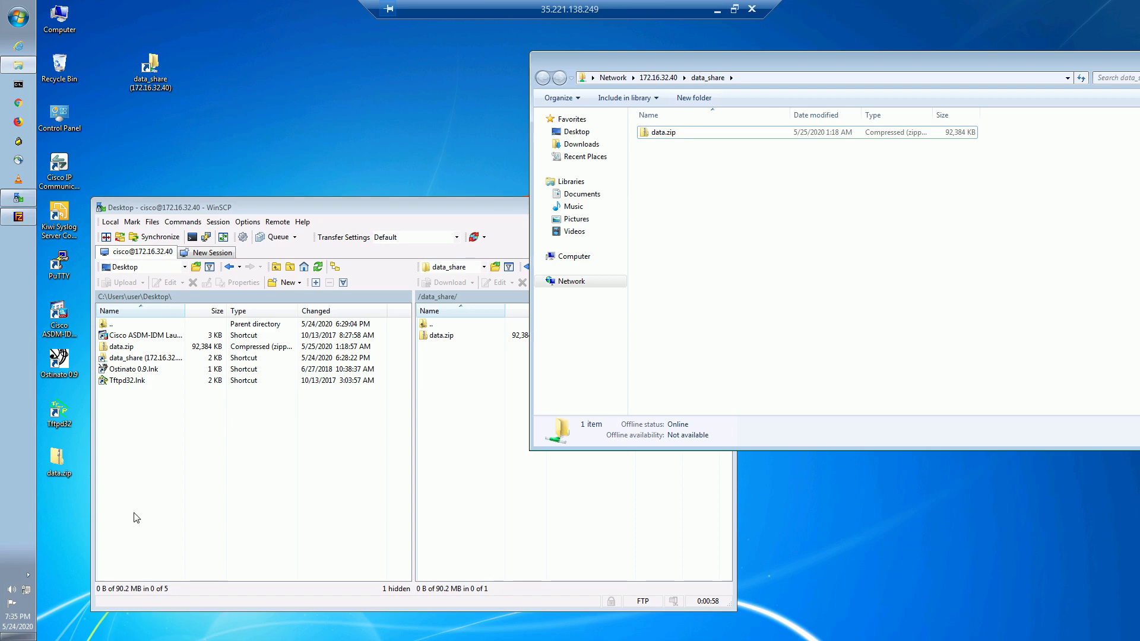
# Copy desktop data.zip into data_share keeping both files, check its transfer speed, then cancel.
pyautogui.click(60, 472)
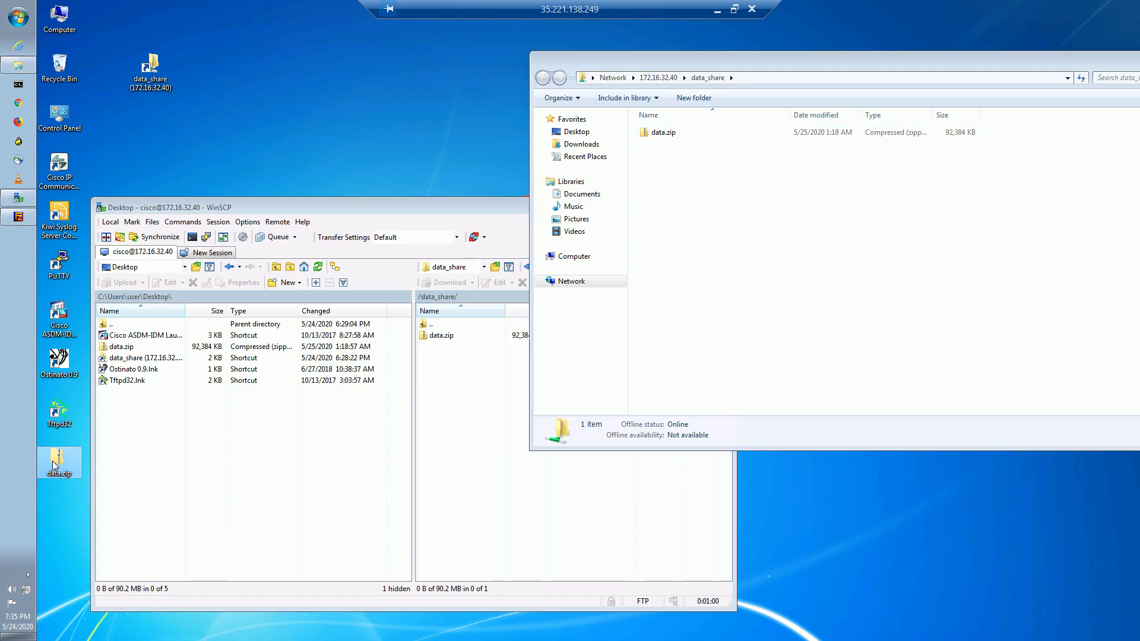
pyautogui.moveTo(64, 462); pyautogui.dragTo(760, 209)
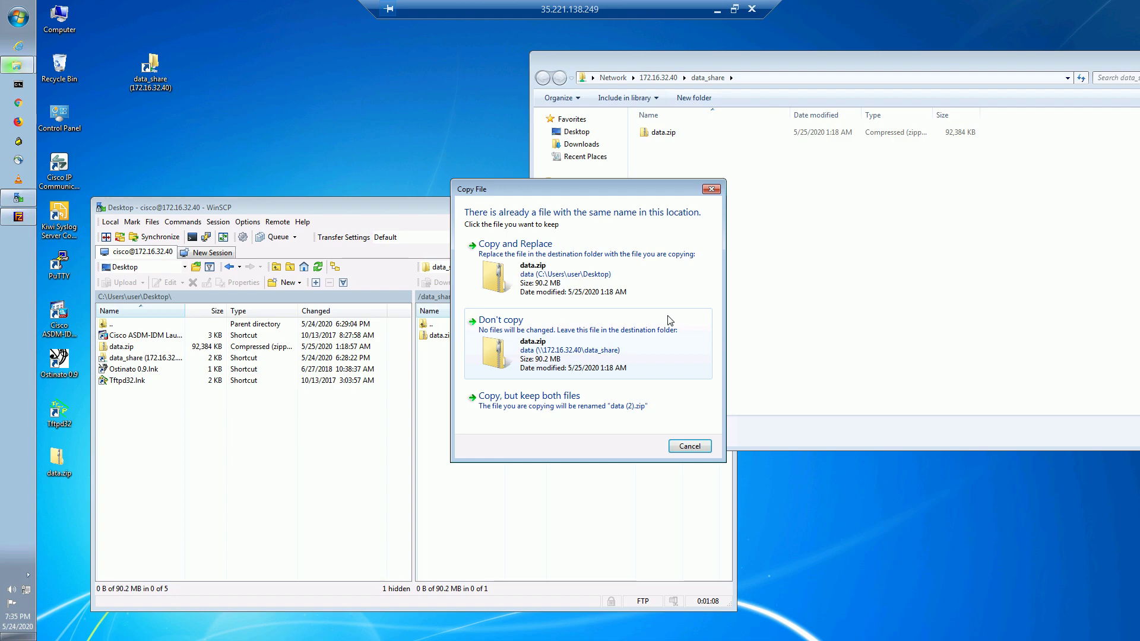
pyautogui.click(574, 403)
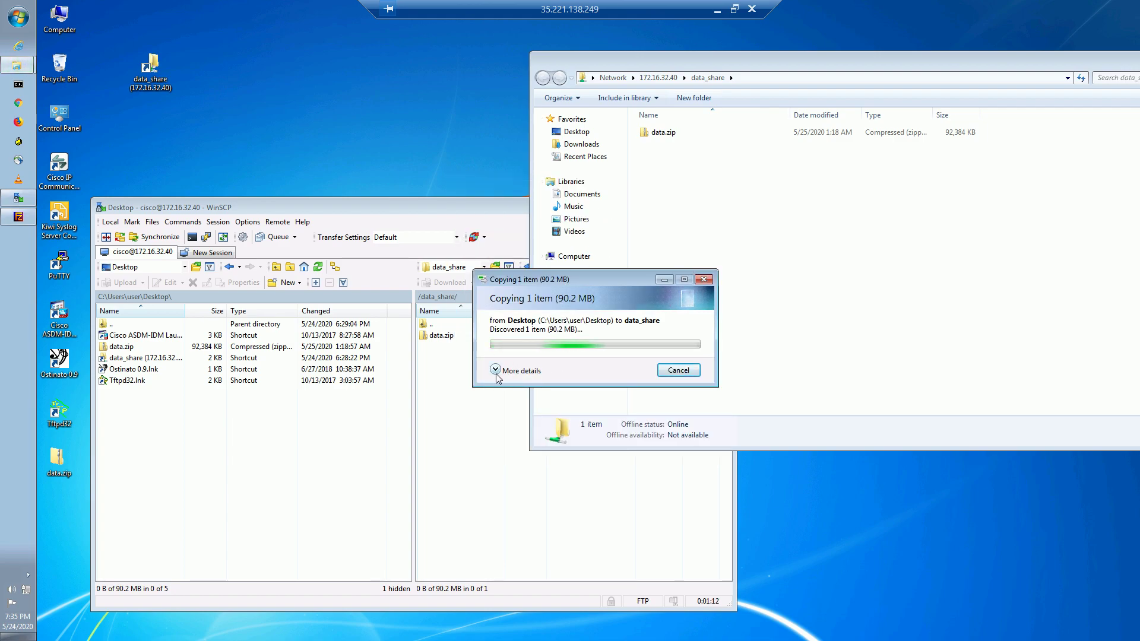
pyautogui.click(544, 370)
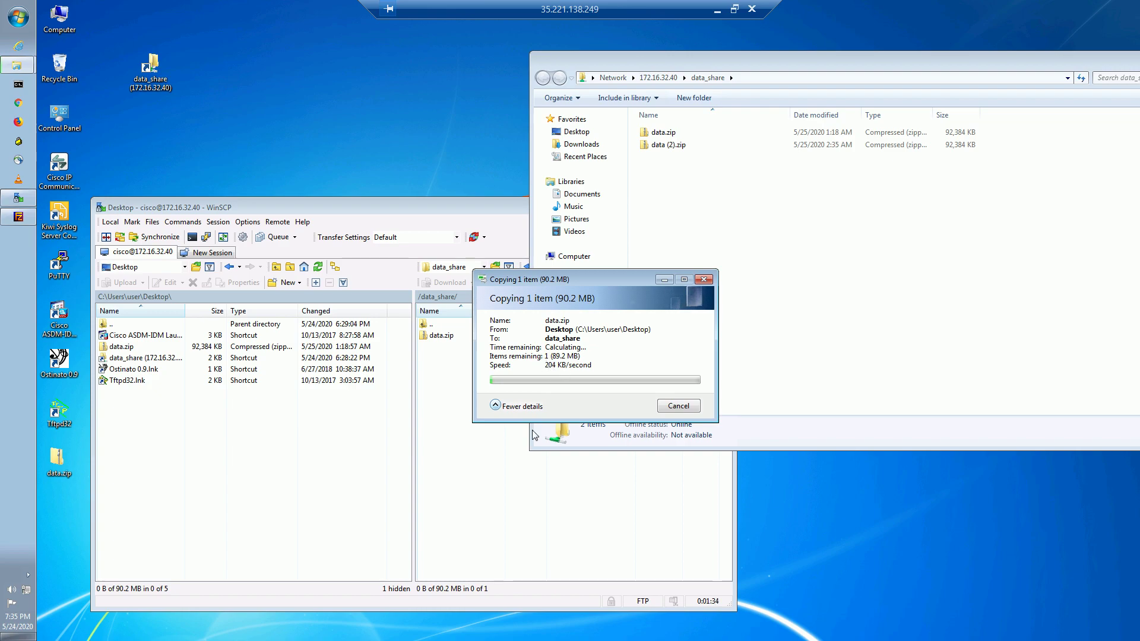
pyautogui.click(679, 406)
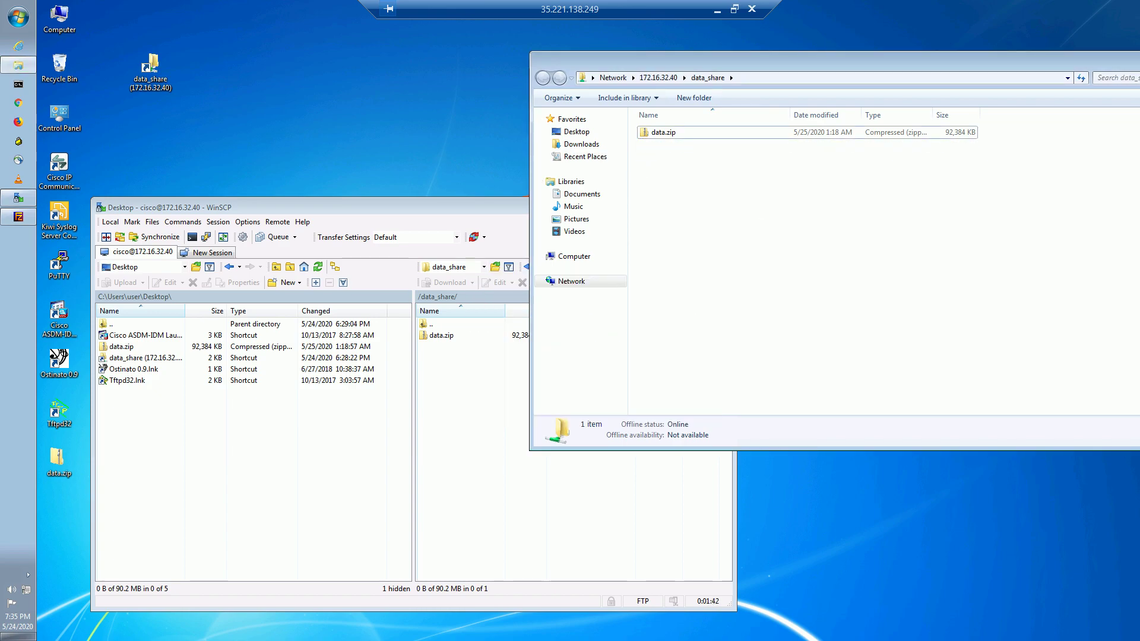
pyautogui.click(415, 208)
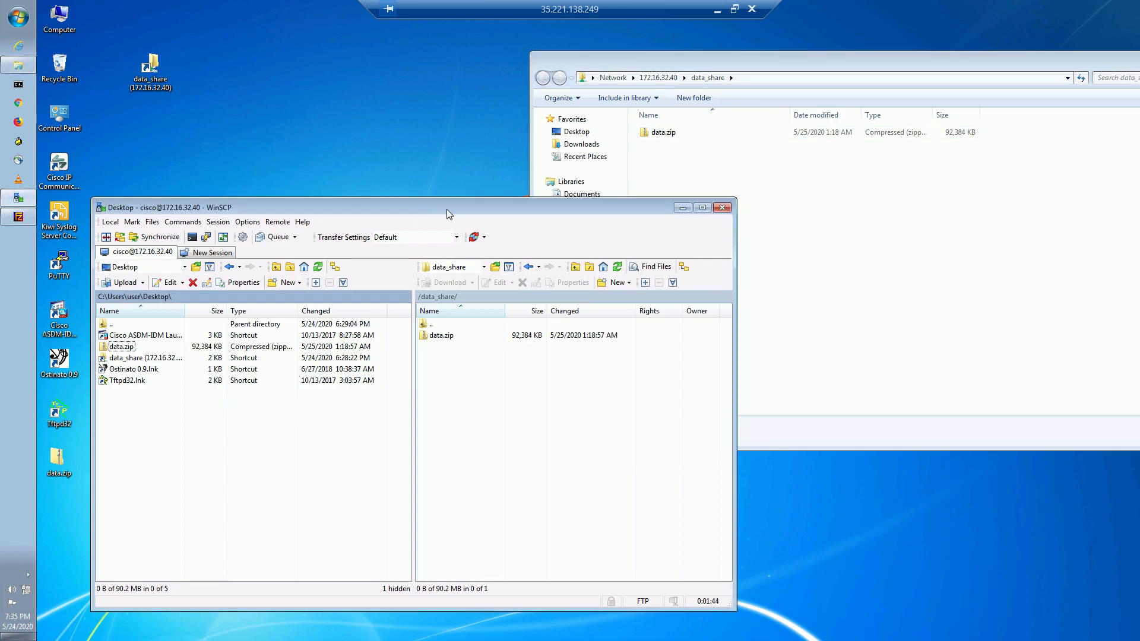
# Upload data.zip from the local Desktop to remote data_share under the new name data1.zip.
pyautogui.click(582, 461)
pyautogui.moveTo(389, 208); pyautogui.dragTo(408, 151)
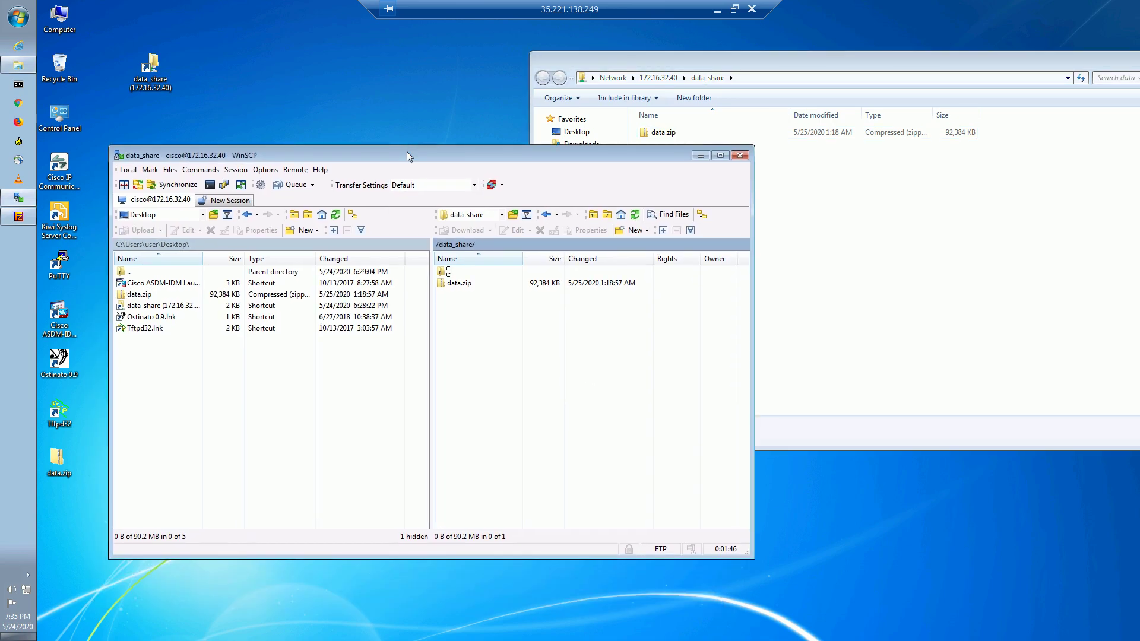
pyautogui.click(291, 446)
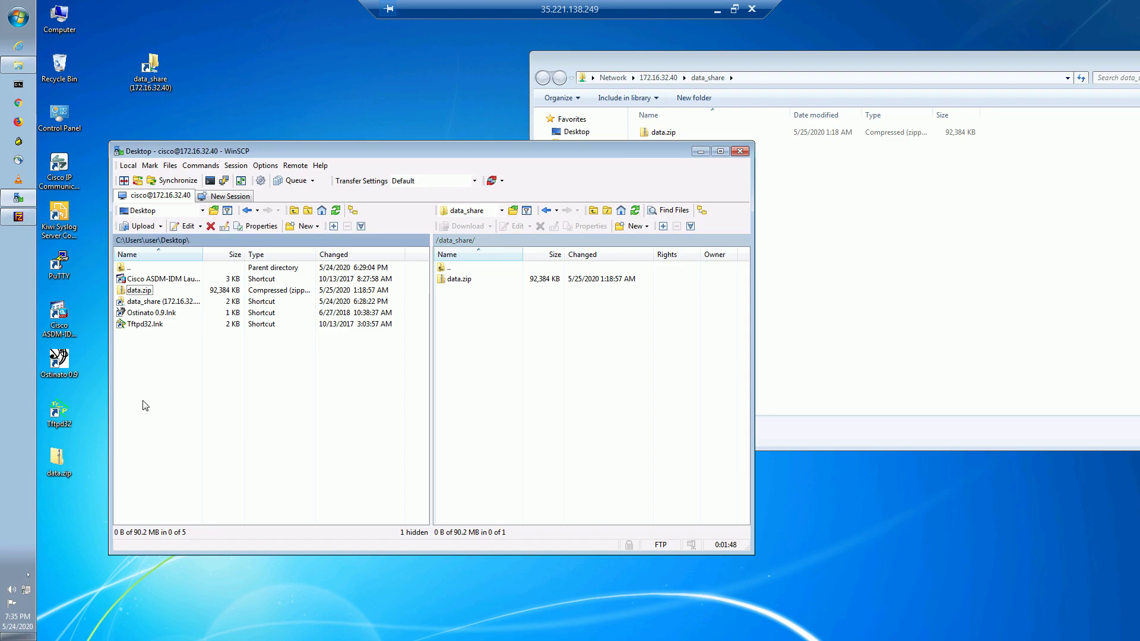
pyautogui.moveTo(127, 289); pyautogui.dragTo(523, 385)
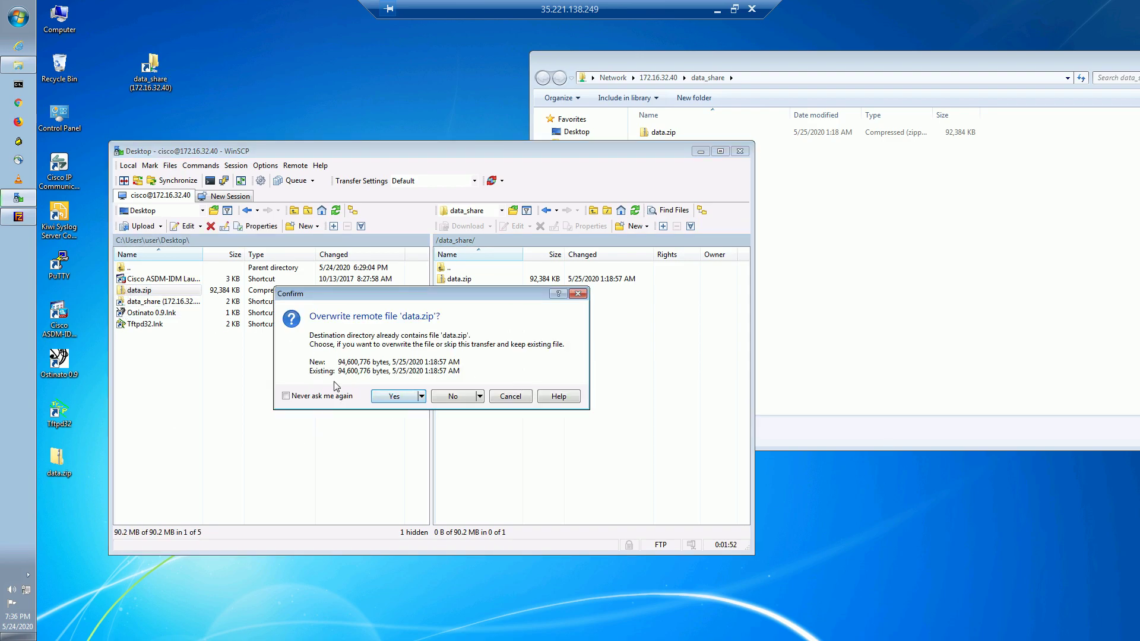
pyautogui.click(479, 397)
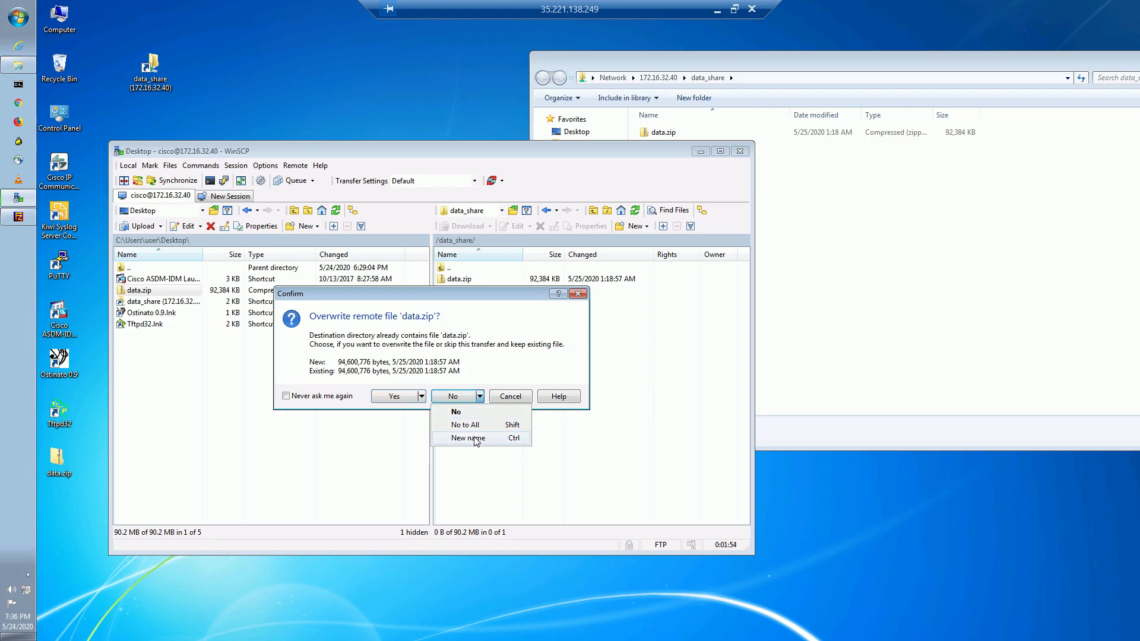
pyautogui.click(478, 437)
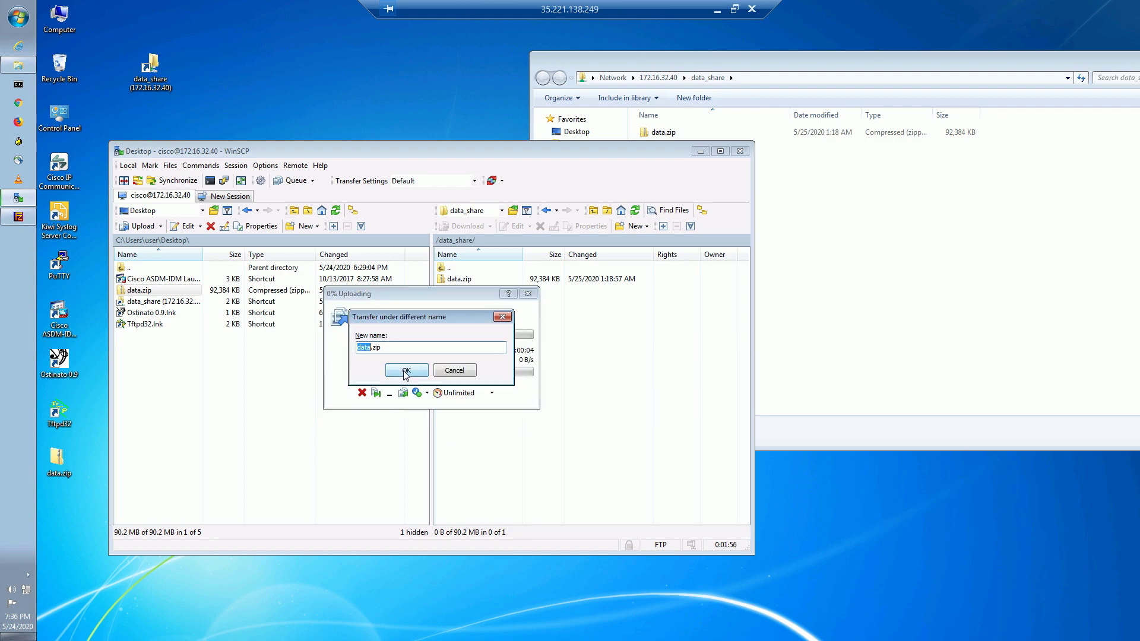
pyautogui.click(372, 347)
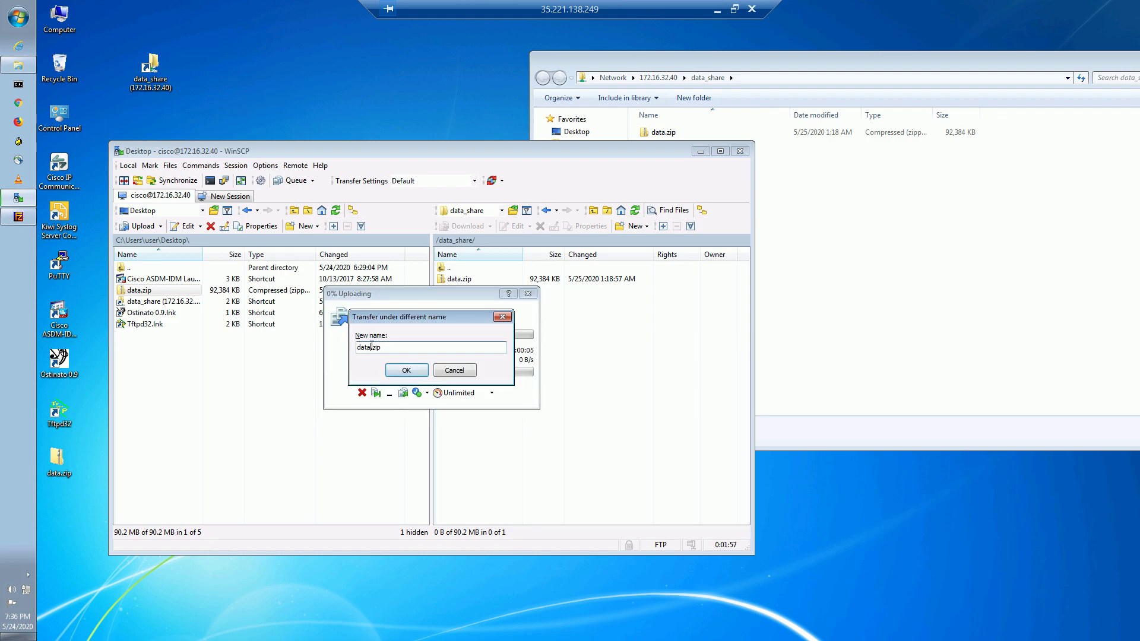
pyautogui.click(399, 370)
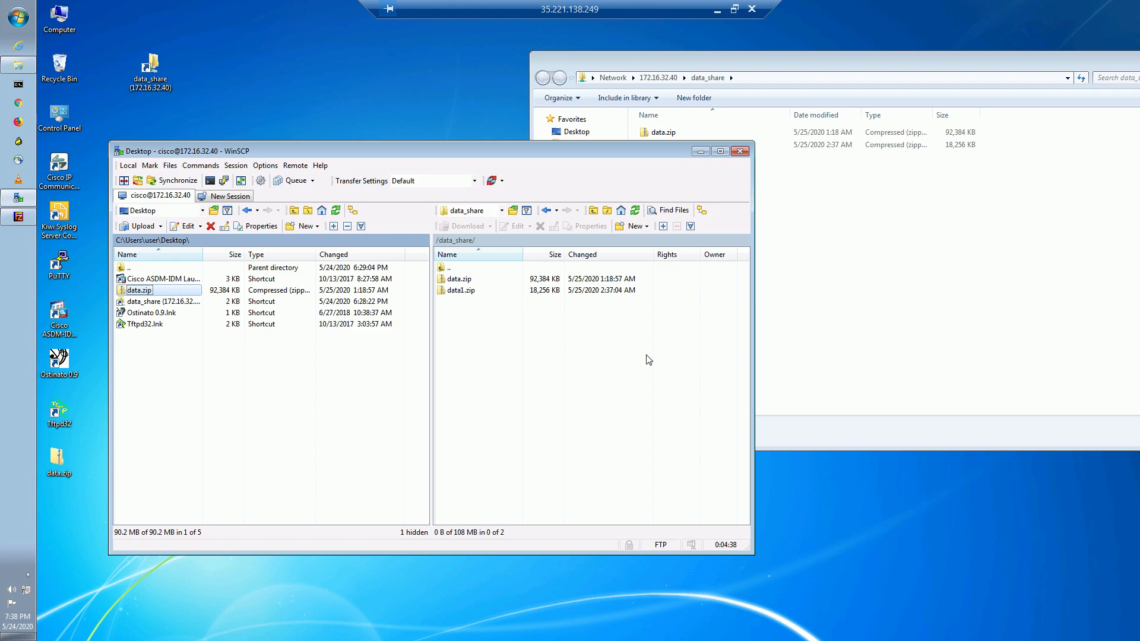
# Delete the partial data1.zip from the remote folder and reconnect to the file server.
pyautogui.click(488, 292)
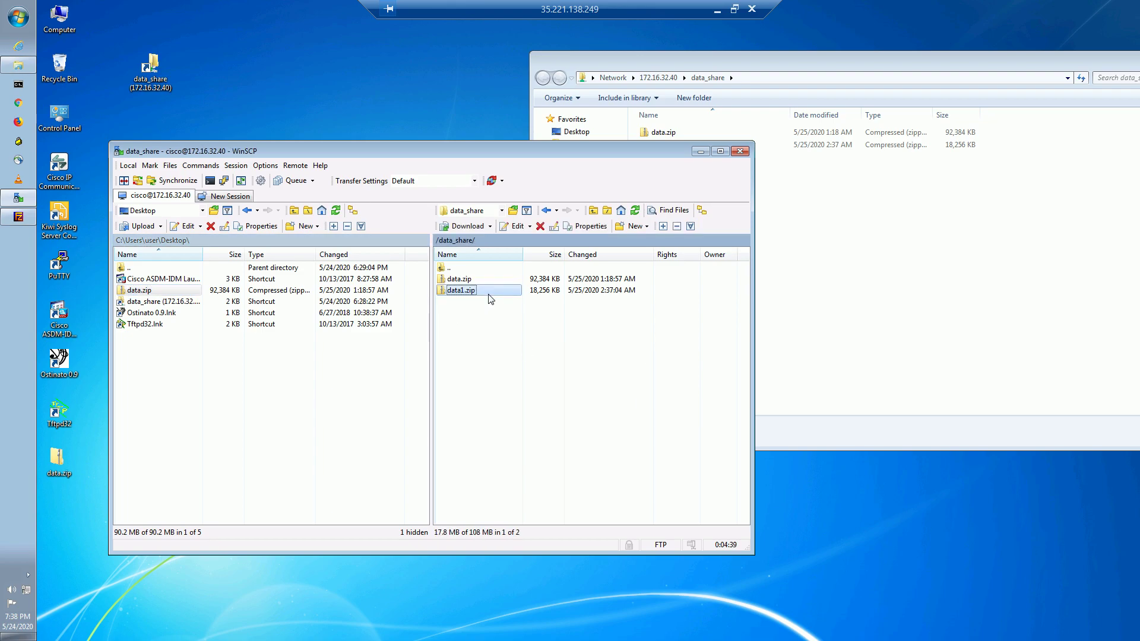
pyautogui.click(539, 227)
pyautogui.click(447, 378)
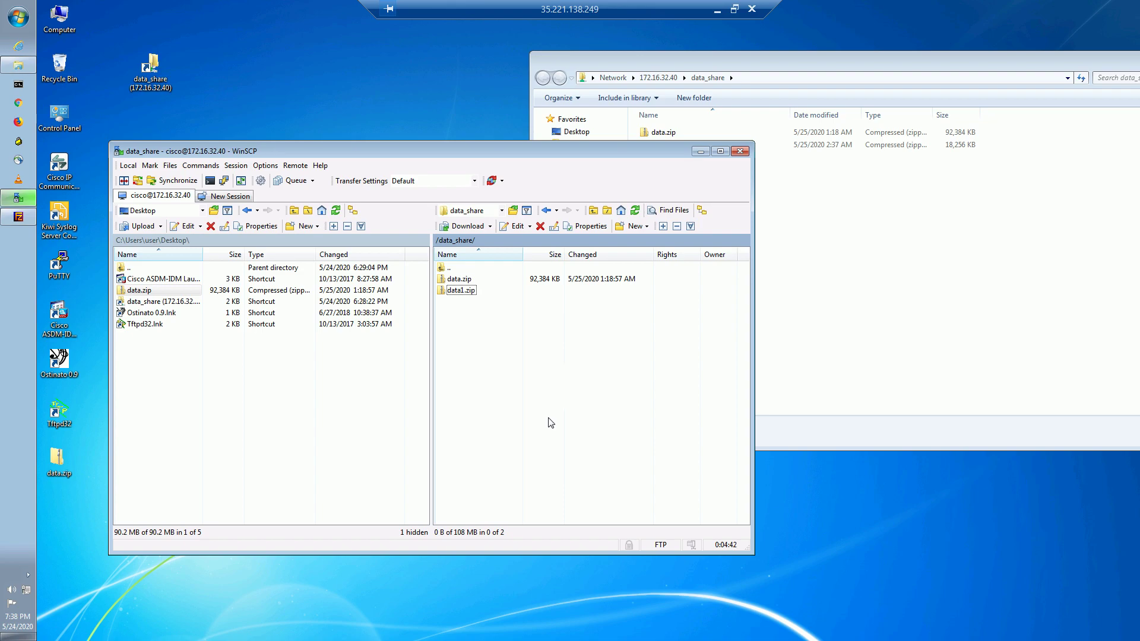
pyautogui.click(989, 289)
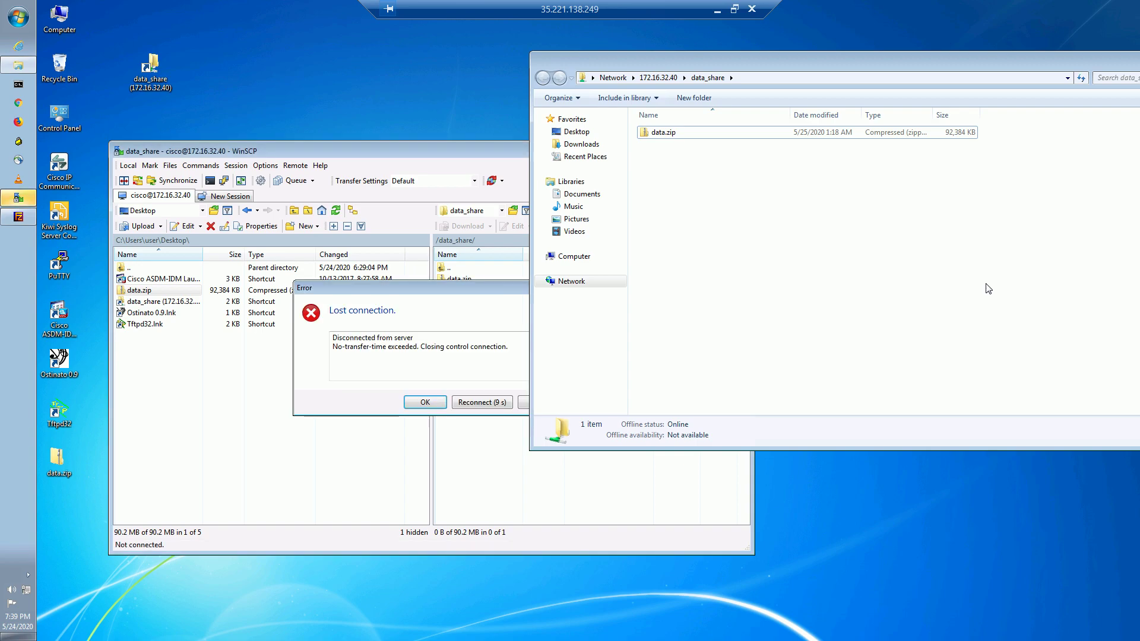
pyautogui.click(478, 402)
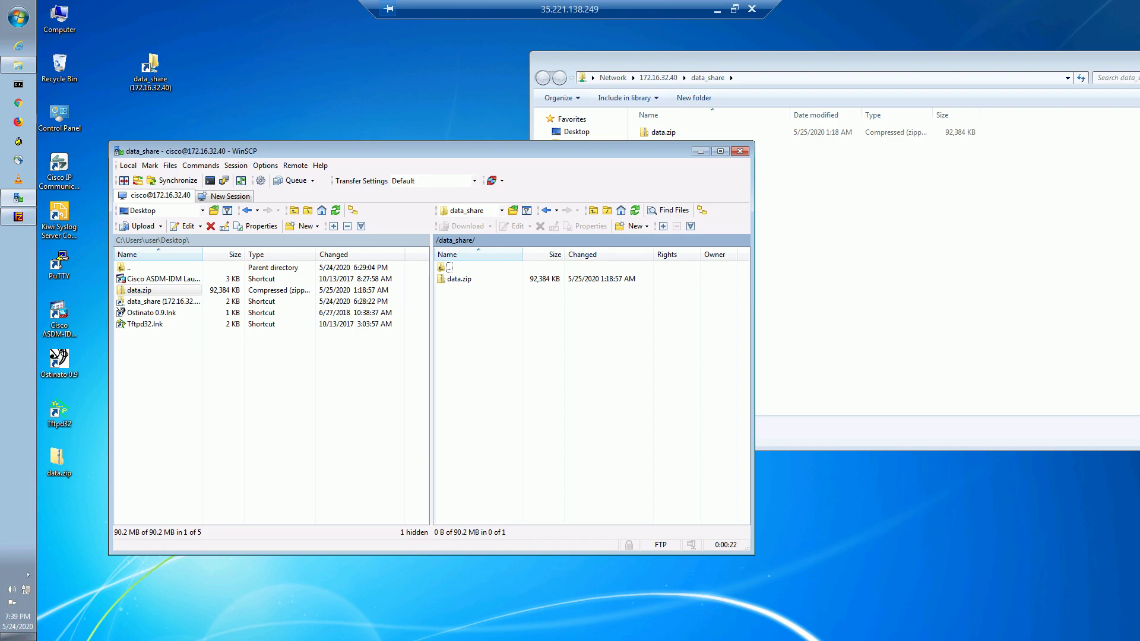
pyautogui.click(718, 10)
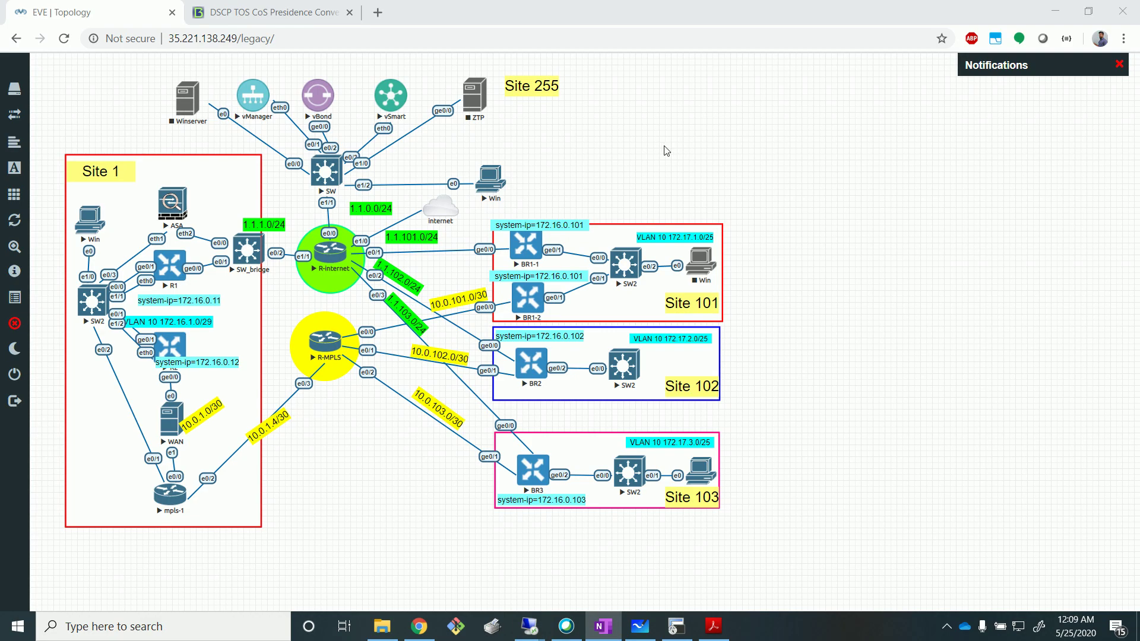
# Bring up the Whiteboard sketch with the highlighted Classify, police, Scheduling and Rewrite labels.
pyautogui.click(635, 629)
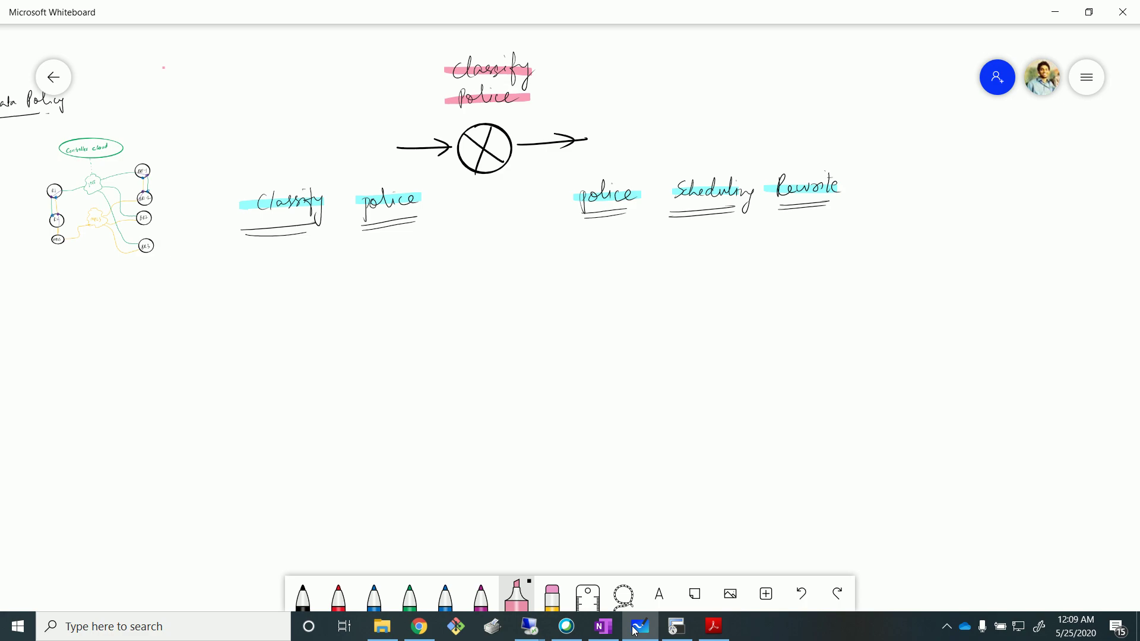
pyautogui.click(303, 597)
pyautogui.moveTo(161, 65)
pyautogui.mouseDown()
pyautogui.moveTo(154, 79)
pyautogui.moveTo(236, 78)
pyautogui.moveTo(239, 93)
pyautogui.mouseUp()
pyautogui.moveTo(246, 72); pyautogui.dragTo(259, 70)
pyautogui.moveTo(180, 112)
pyautogui.mouseDown()
pyautogui.moveTo(218, 119)
pyautogui.moveTo(240, 98)
pyautogui.mouseUp()
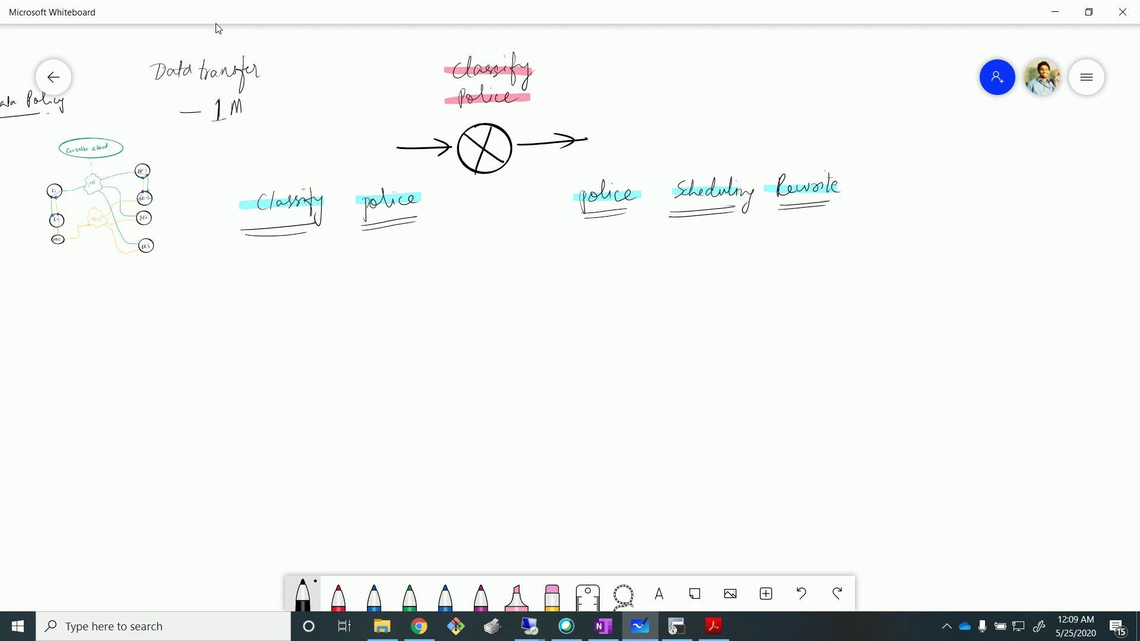
pyautogui.moveTo(254, 104); pyautogui.dragTo(261, 112)
pyautogui.moveTo(307, 97)
pyautogui.mouseDown()
pyautogui.moveTo(305, 112)
pyautogui.moveTo(342, 111)
pyautogui.mouseUp()
pyautogui.moveTo(343, 106)
pyautogui.mouseDown()
pyautogui.moveTo(352, 98)
pyautogui.moveTo(368, 117)
pyautogui.mouseUp()
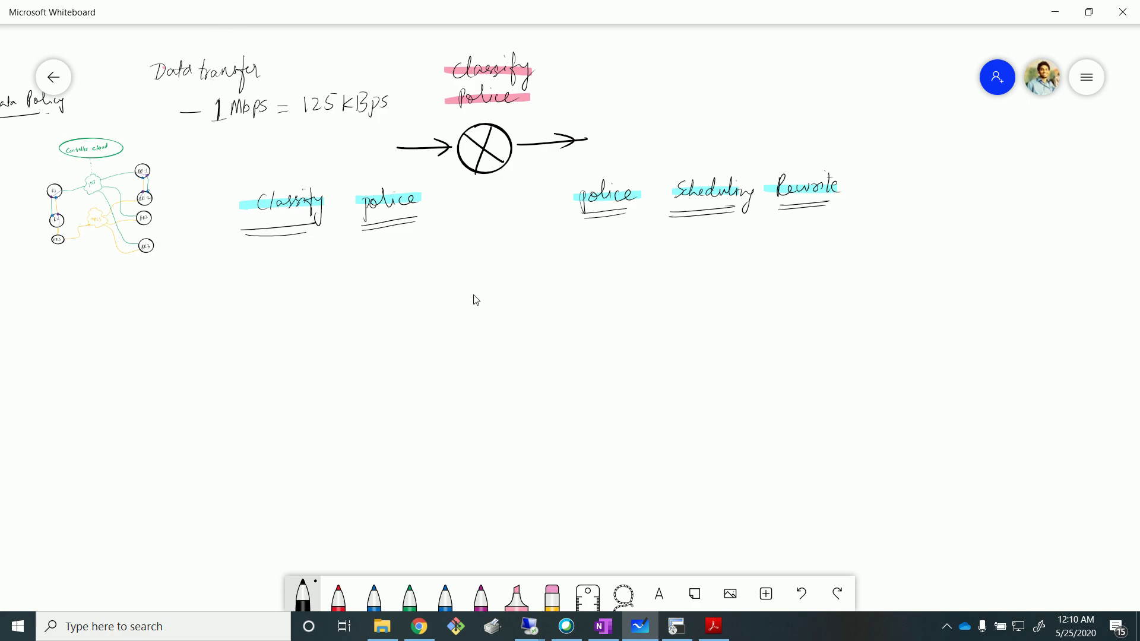
pyautogui.hotkey('alt', 'Tab')
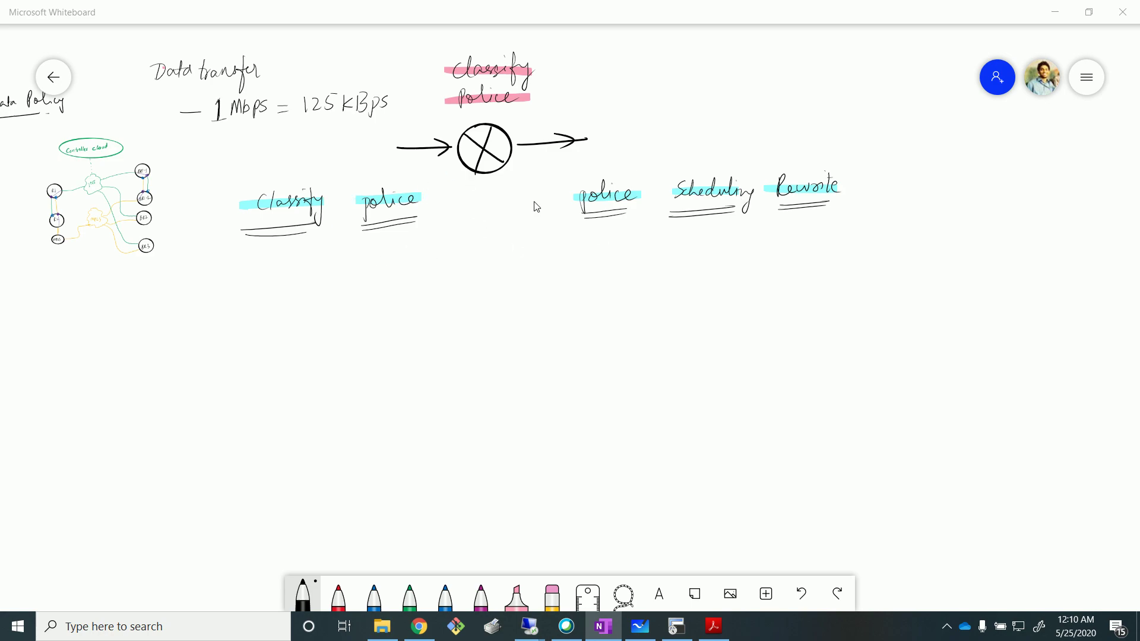
pyautogui.click(579, 463)
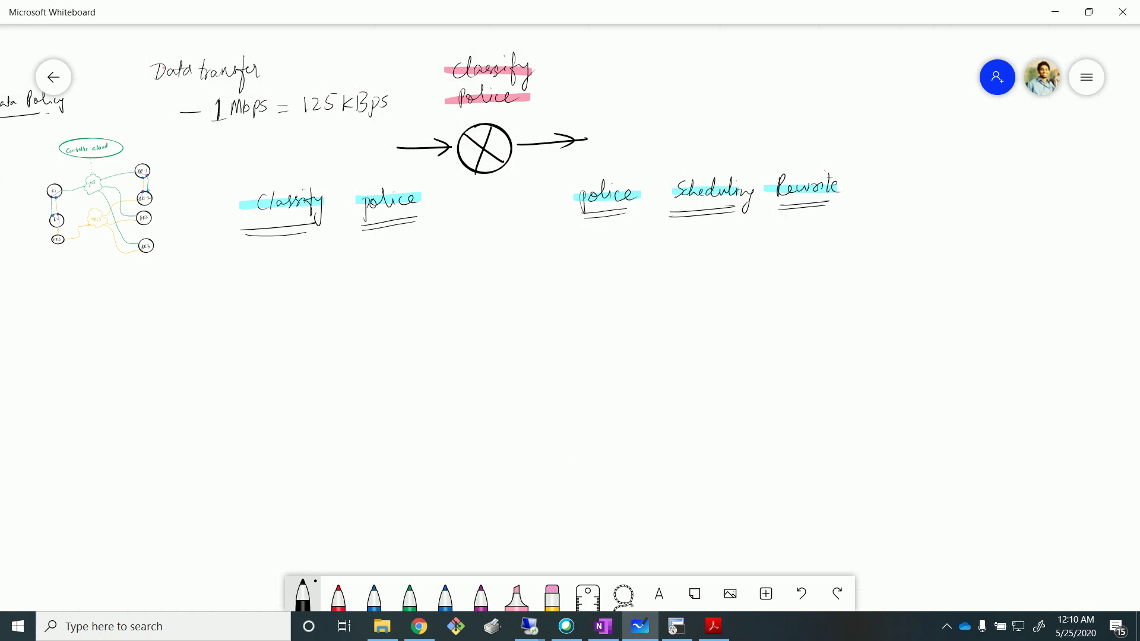
pyautogui.hotkey('alt', 'Tab')
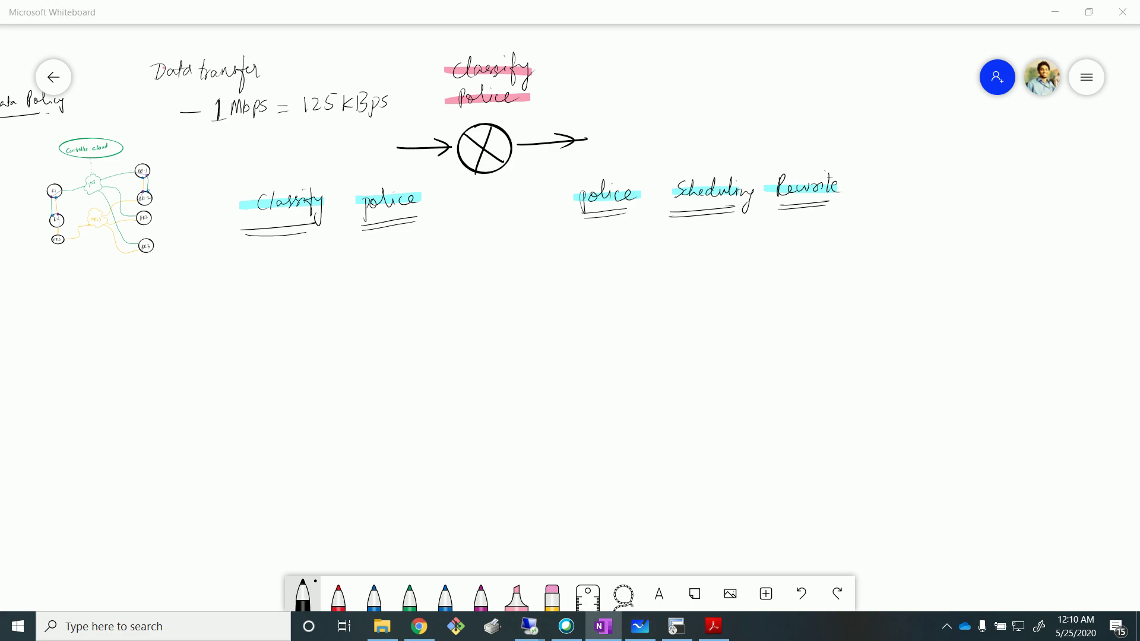
pyautogui.moveTo(529, 626)
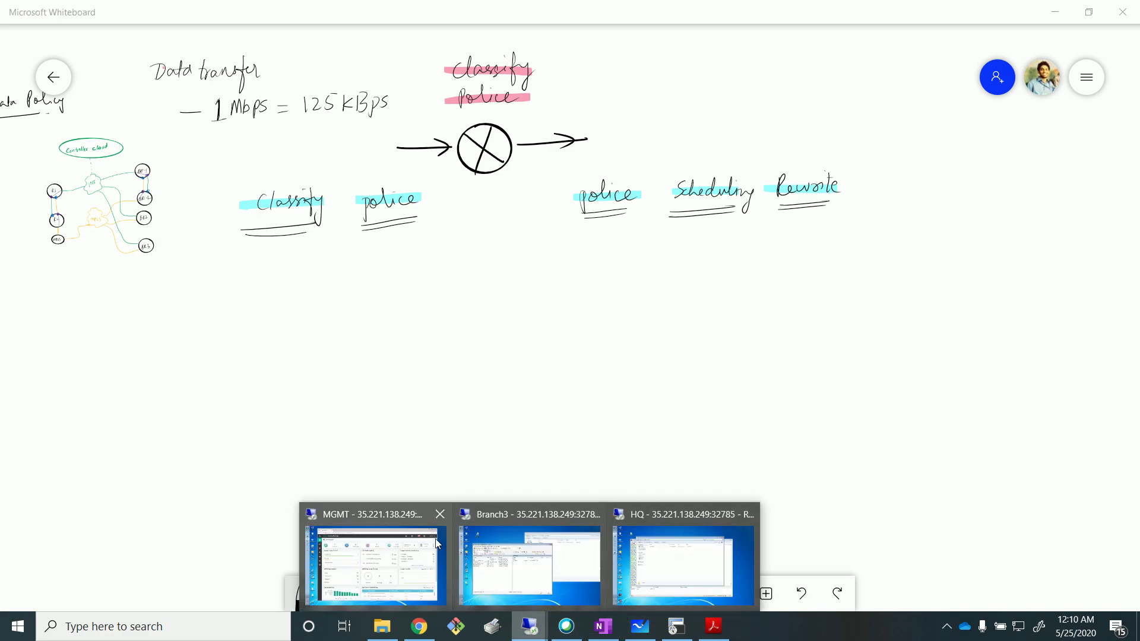
# In vManage, go to Configuration > Policies, then Custom Options > Localized Policy > Lists.
pyautogui.click(347, 538)
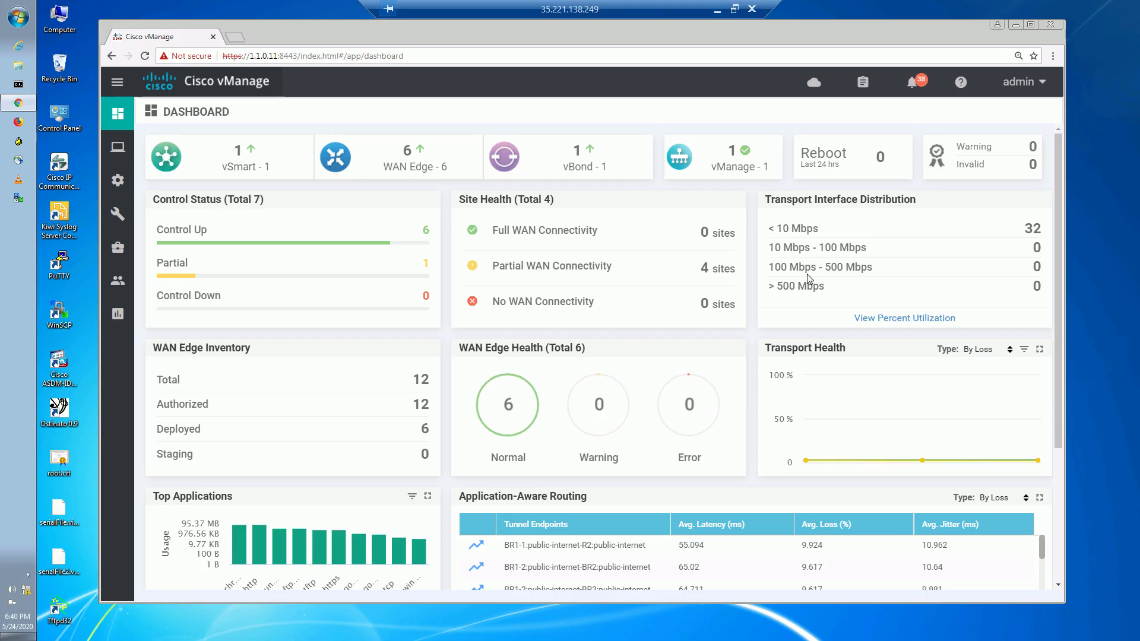
pyautogui.moveTo(117, 180)
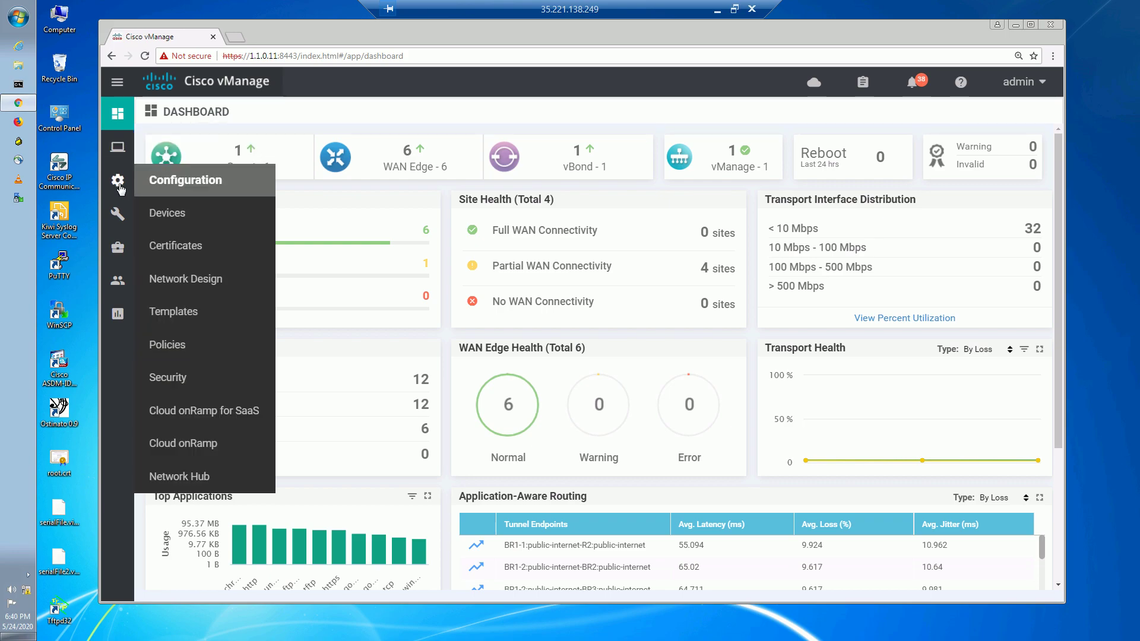
pyautogui.click(165, 349)
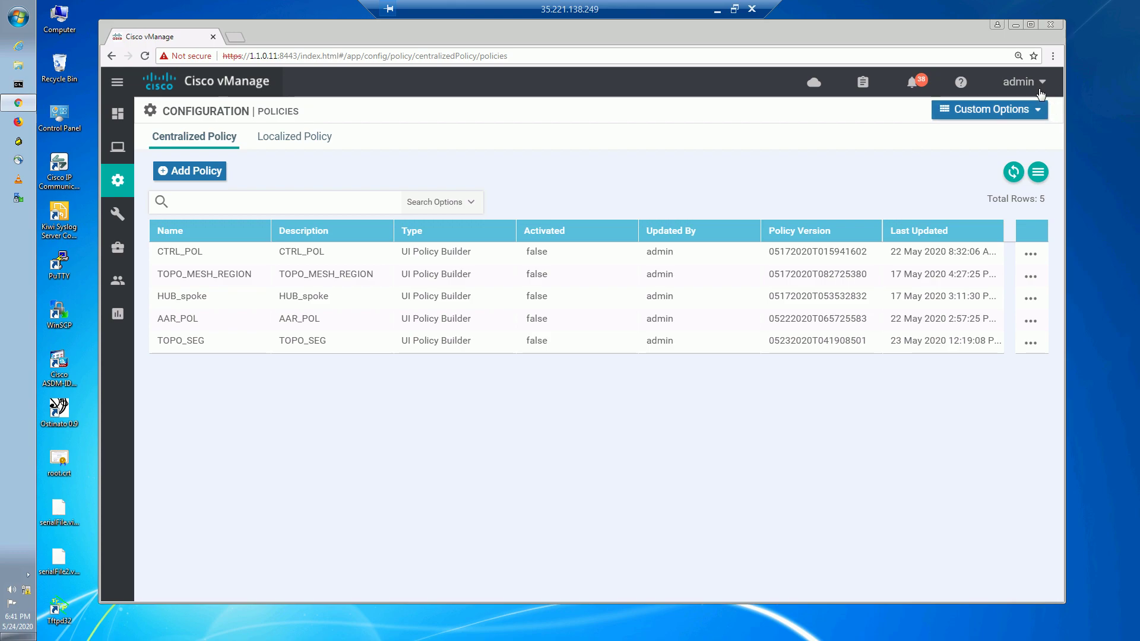
pyautogui.click(1009, 109)
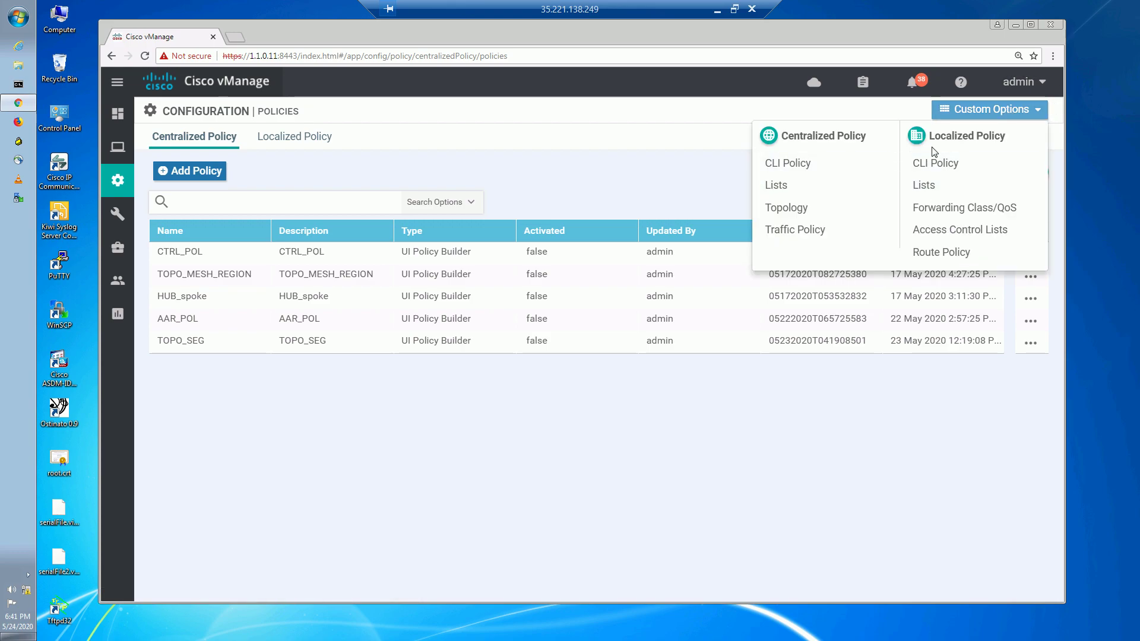
pyautogui.click(919, 185)
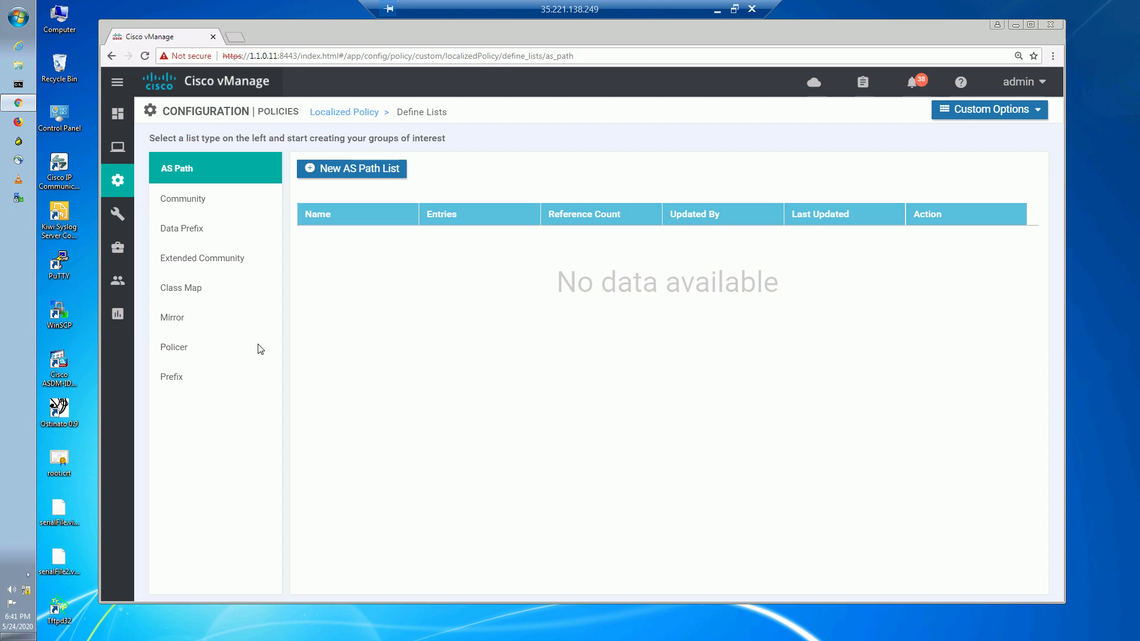
# Start a new policer list named POLICE_1M.
pyautogui.click(188, 348)
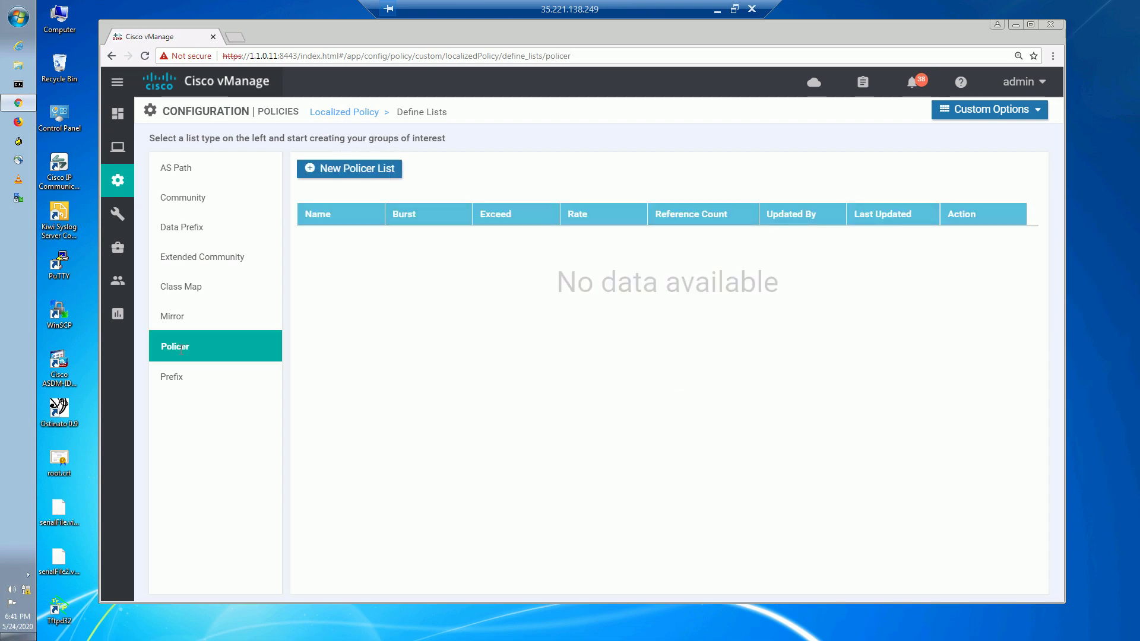
pyautogui.click(359, 172)
pyautogui.click(375, 227)
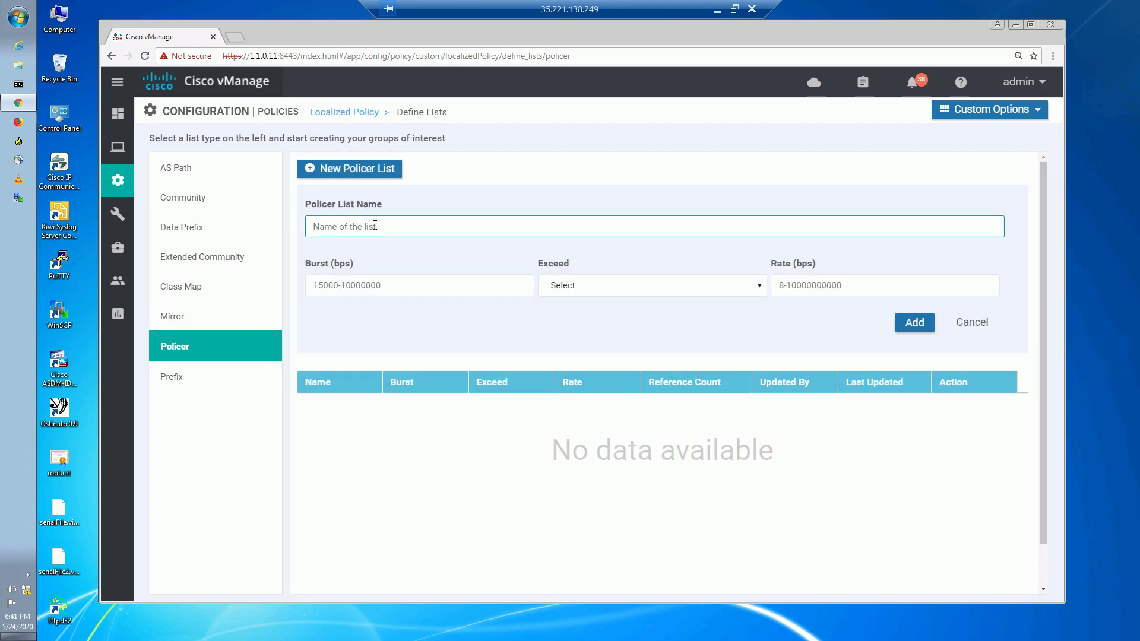
pyautogui.write('POLICE')
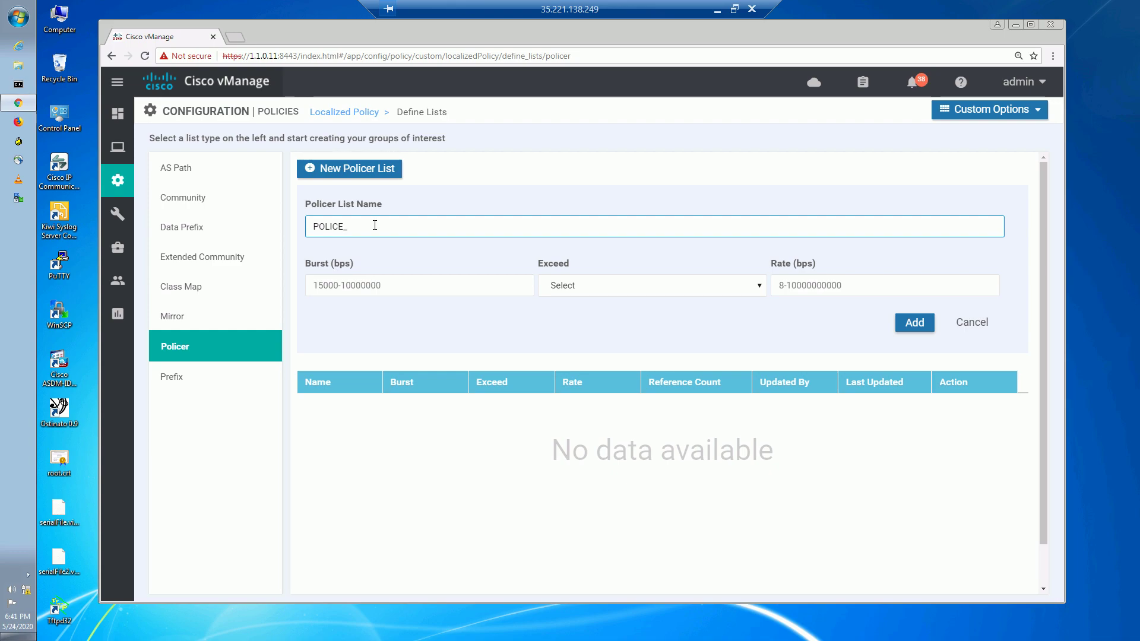
pyautogui.write('_1M')
# Enter the burst value, choose Drop for exceeding traffic, and set rate 1000000.
pyautogui.click(358, 279)
pyautogui.write('1000000')
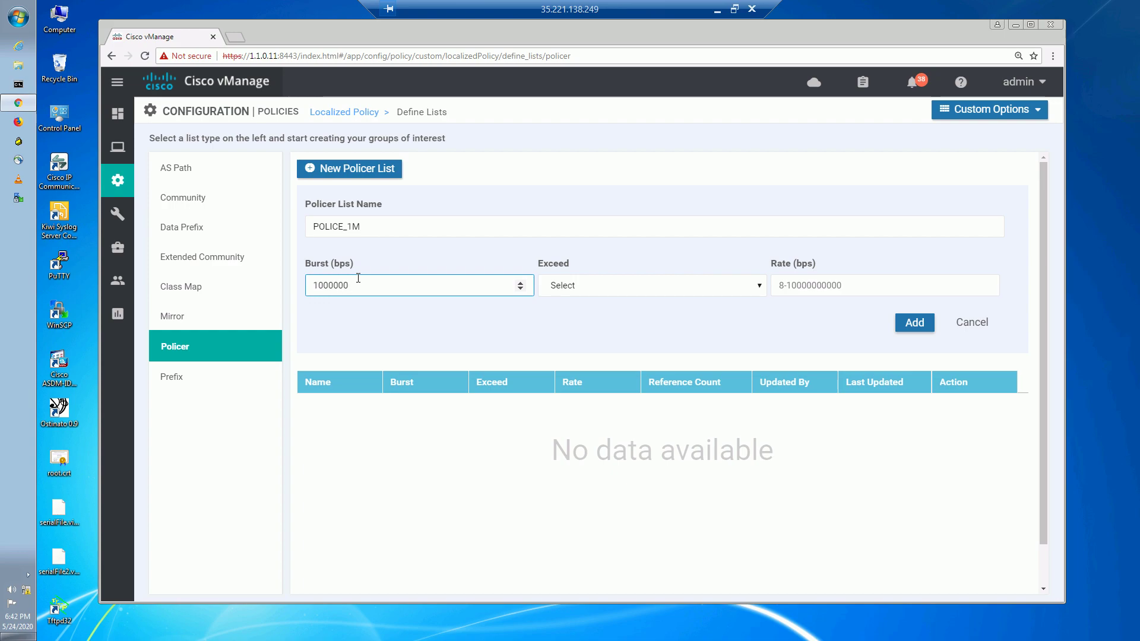
pyautogui.click(591, 288)
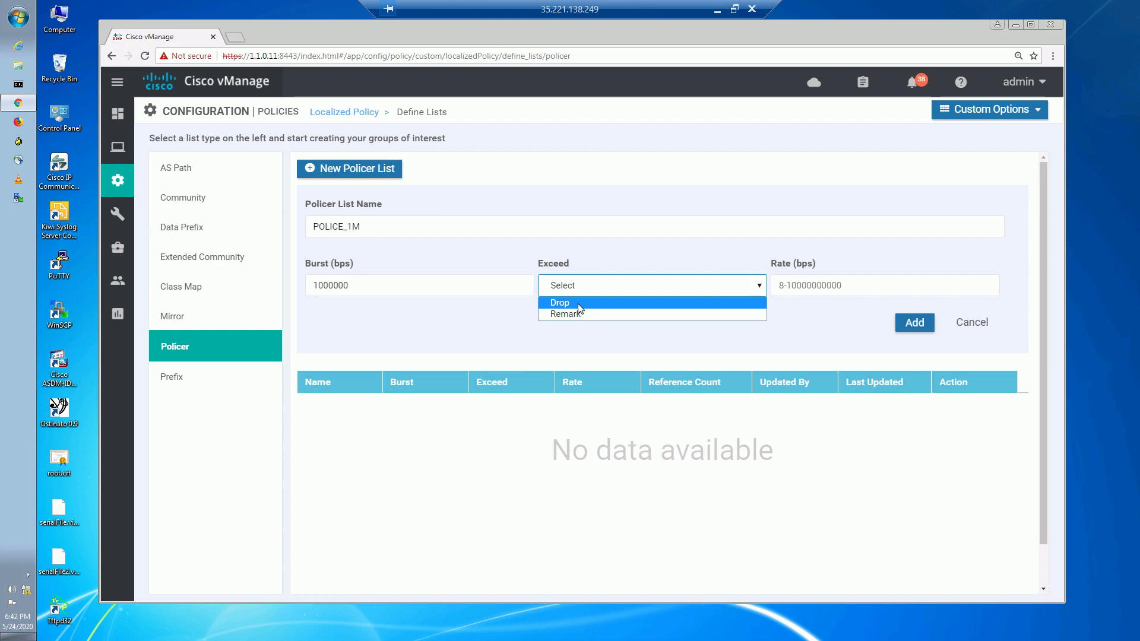
pyautogui.click(570, 303)
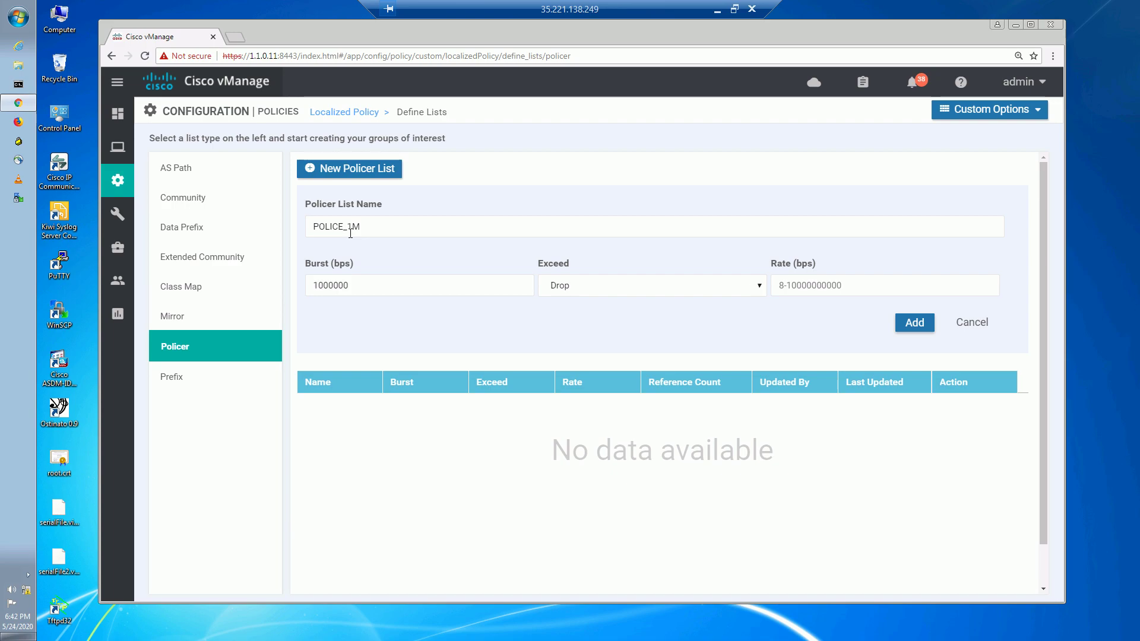
pyautogui.click(808, 285)
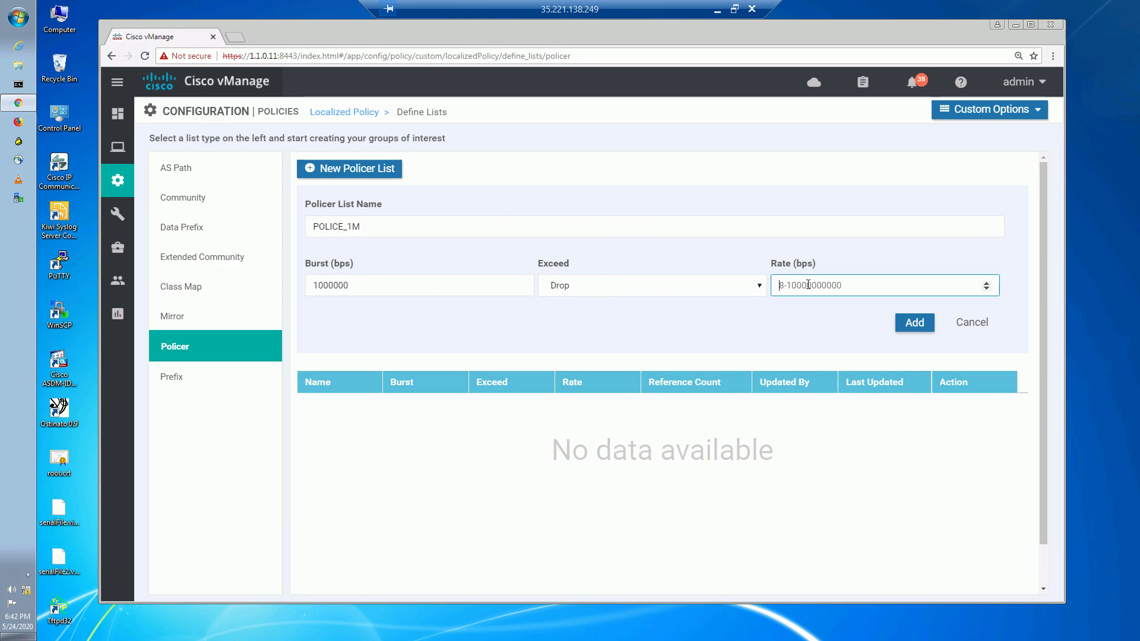
pyautogui.write('1000')
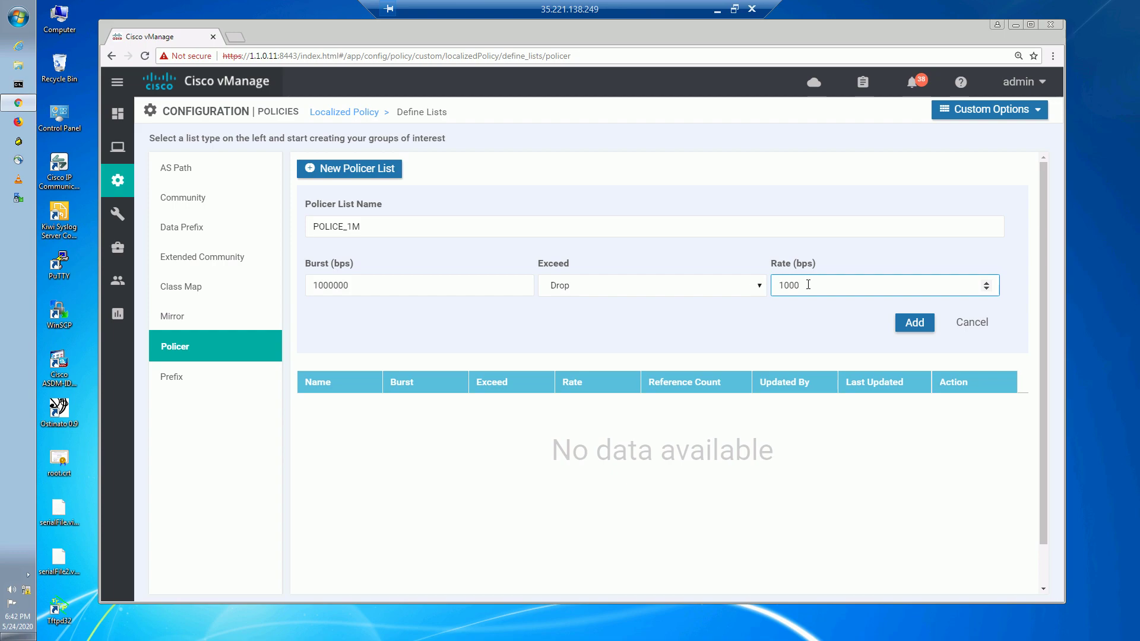
pyautogui.write('000')
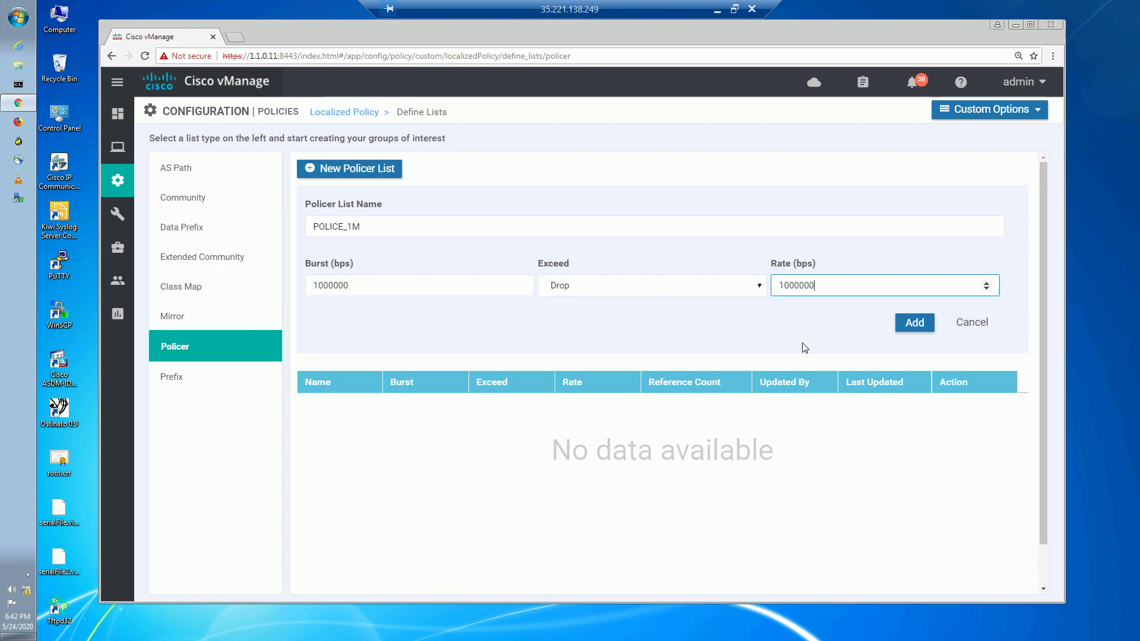
# Check the burst and rate digits, then save the POLICE_1M policer list.
pyautogui.keyDown('shift'); pyautogui.click(801, 285); pyautogui.keyUp('shift')
pyautogui.click(359, 286)
pyautogui.keyDown('shift'); pyautogui.click(333, 288); pyautogui.keyUp('shift')
pyautogui.click(423, 324)
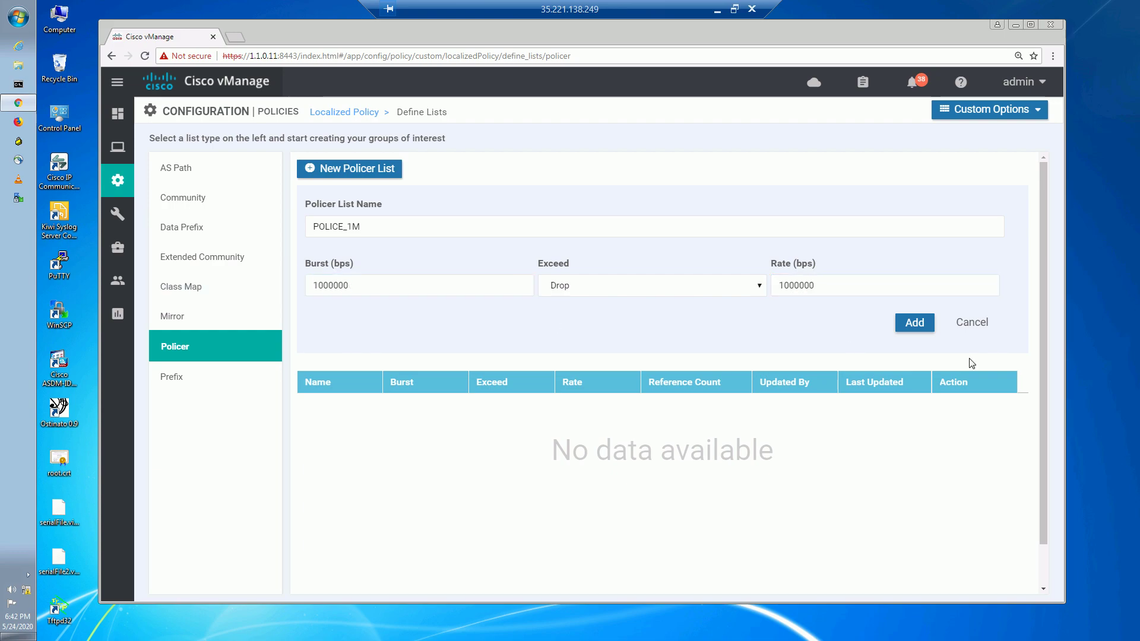
pyautogui.click(913, 323)
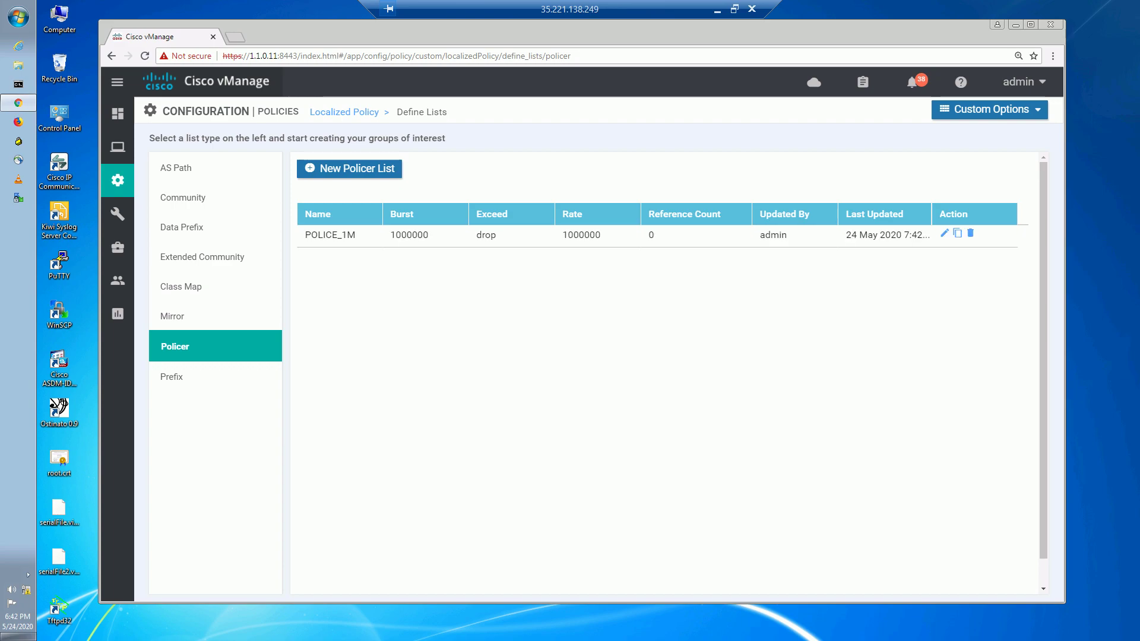
pyautogui.click(717, 10)
pyautogui.click(419, 627)
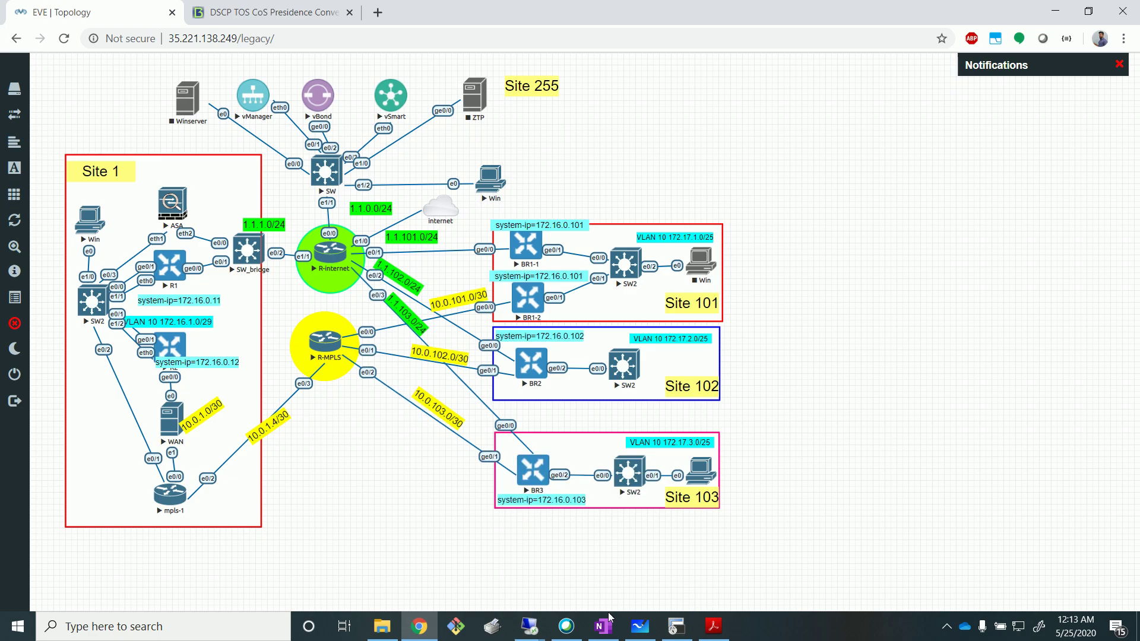
pyautogui.click(534, 628)
pyautogui.click(403, 585)
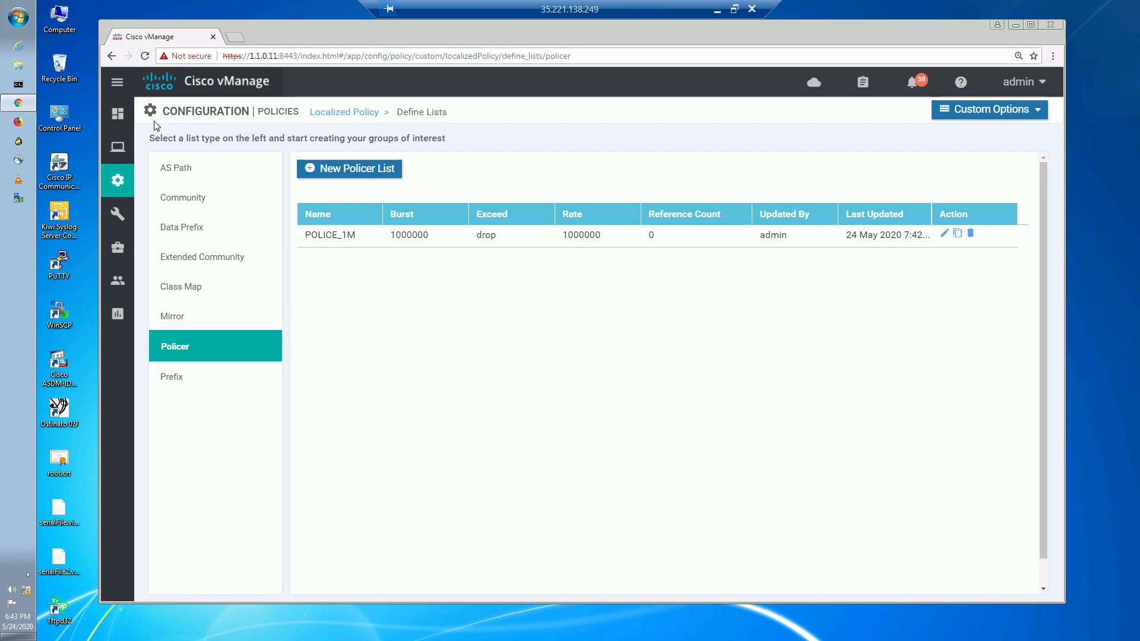
pyautogui.moveTo(117, 188)
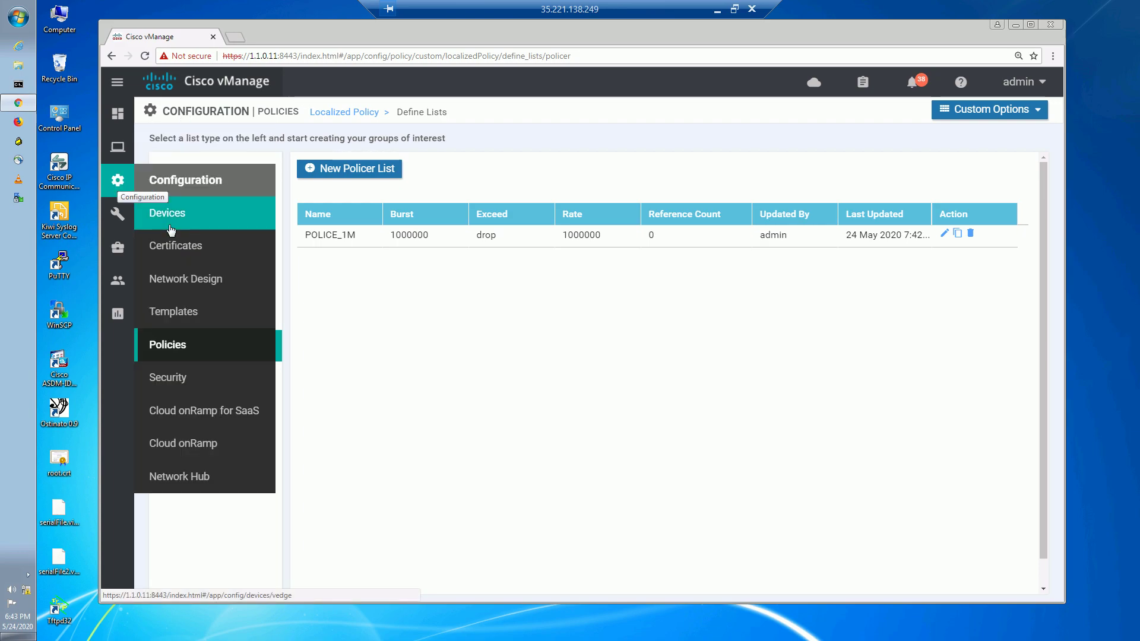
# Show the Feature templates under Configuration > Templates, then return to the MGMT remote session.
pyautogui.click(185, 315)
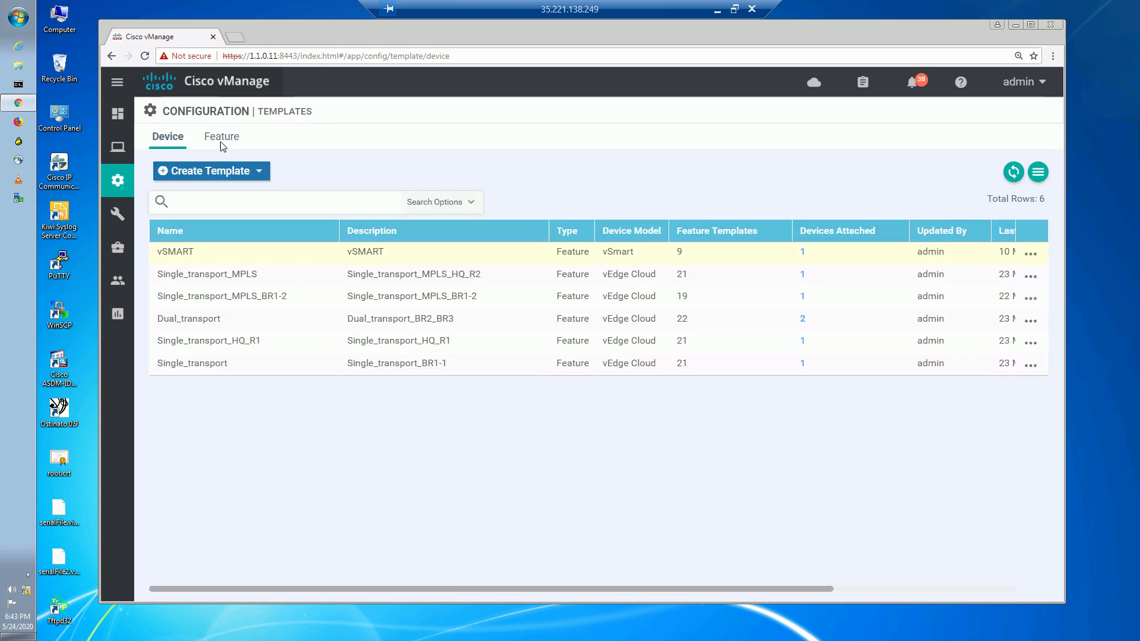
pyautogui.click(221, 143)
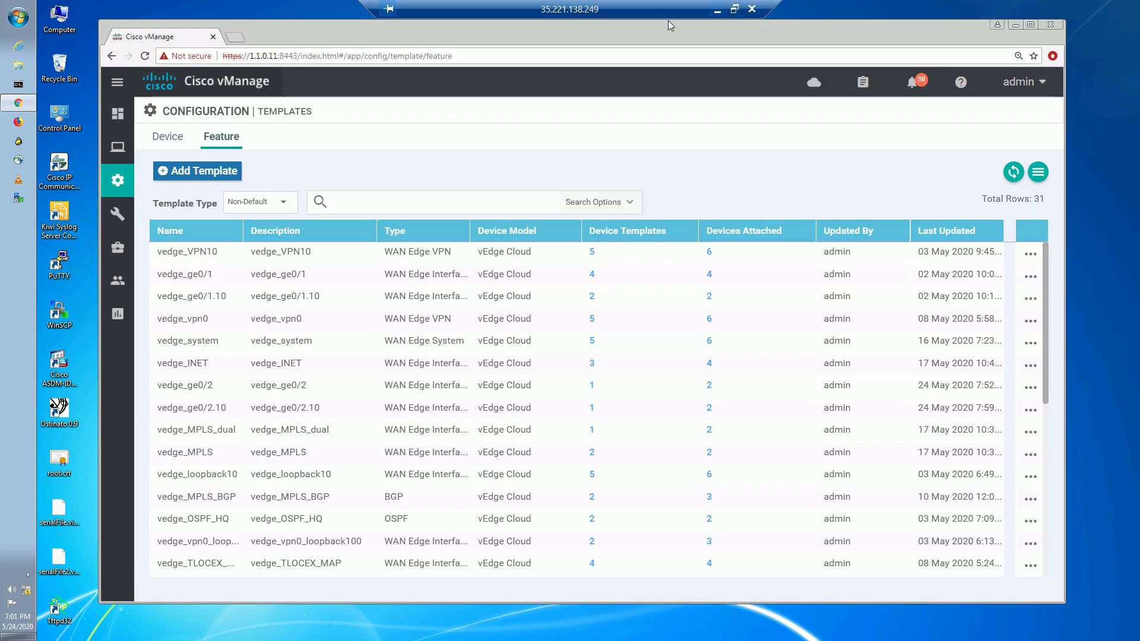
pyautogui.click(420, 202)
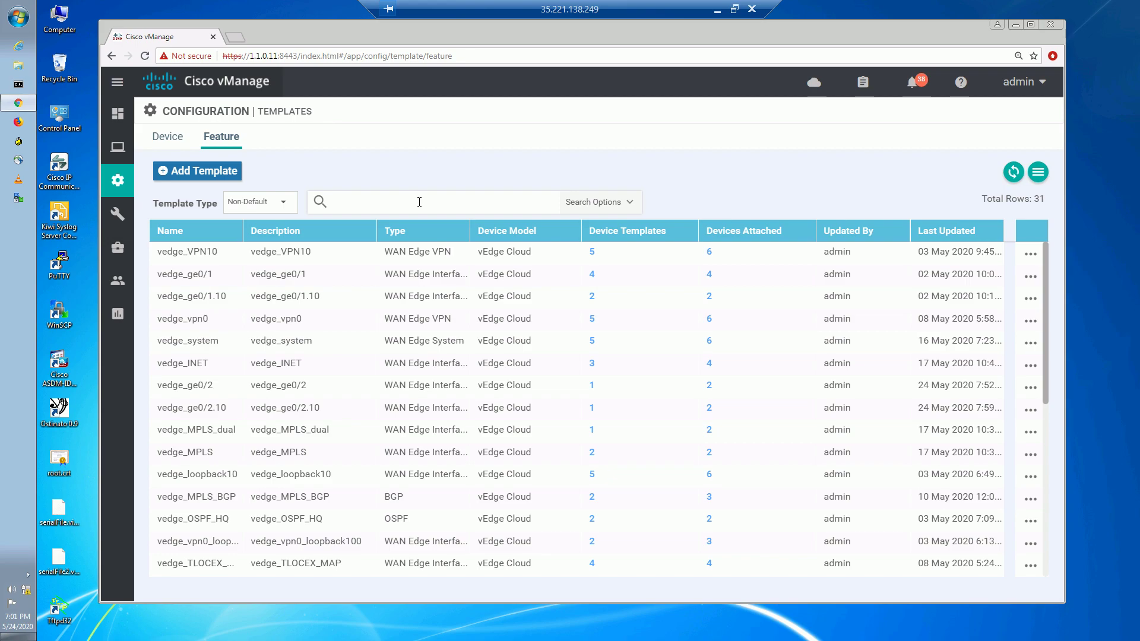
pyautogui.click(718, 11)
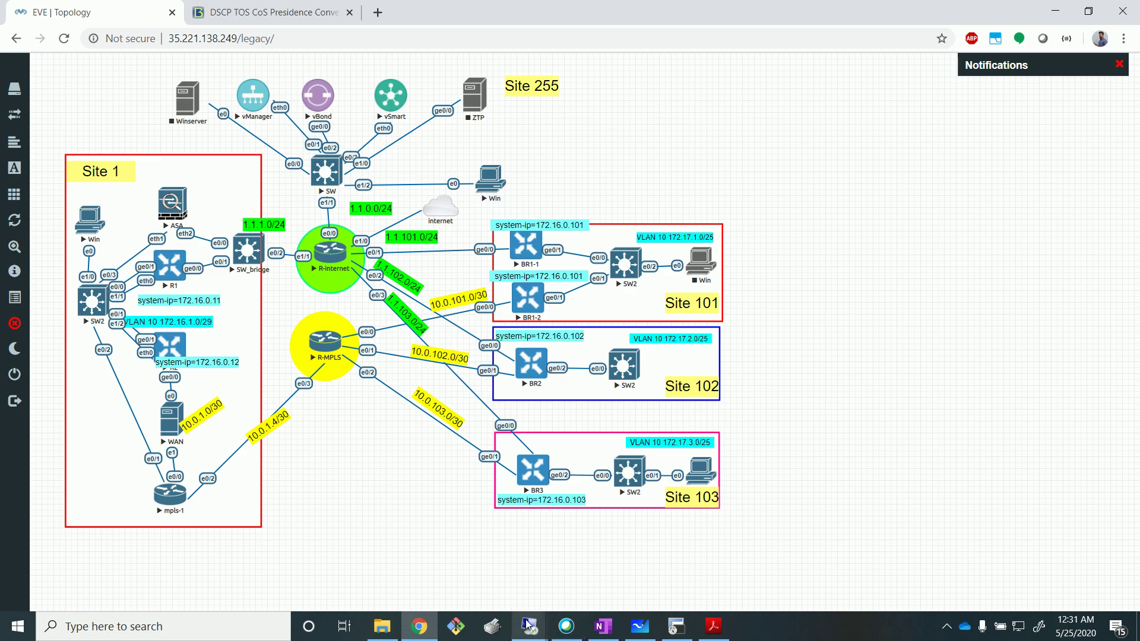
pyautogui.moveTo(528, 625)
pyautogui.click(365, 535)
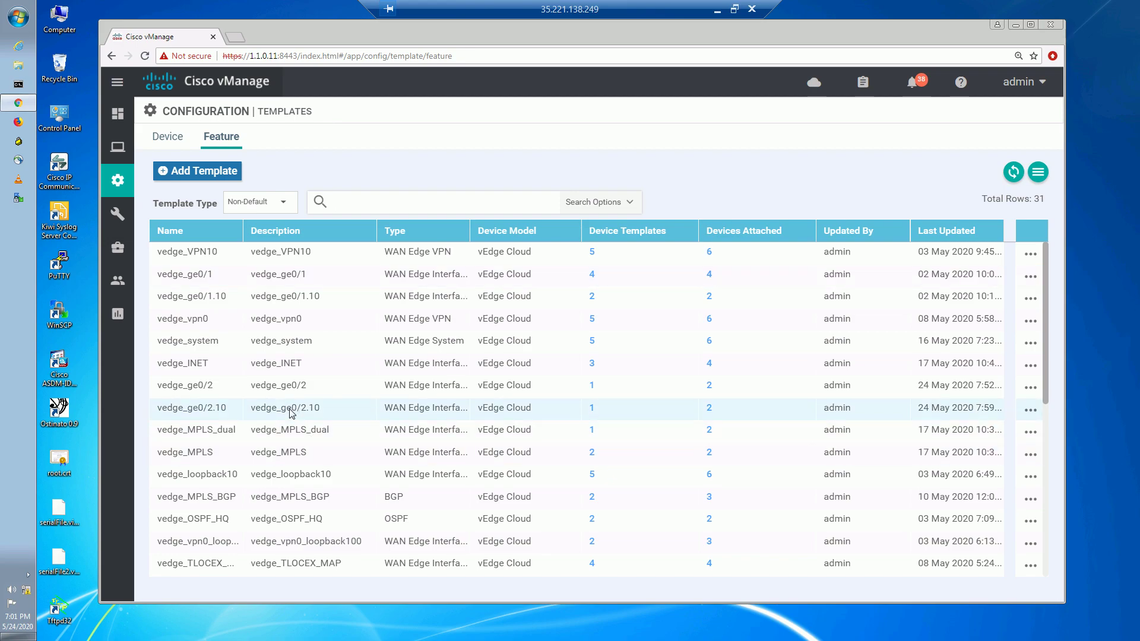
# Edit the vedge_ge0/2.10 interface template at its ACL/QoS section.
pyautogui.click(1031, 411)
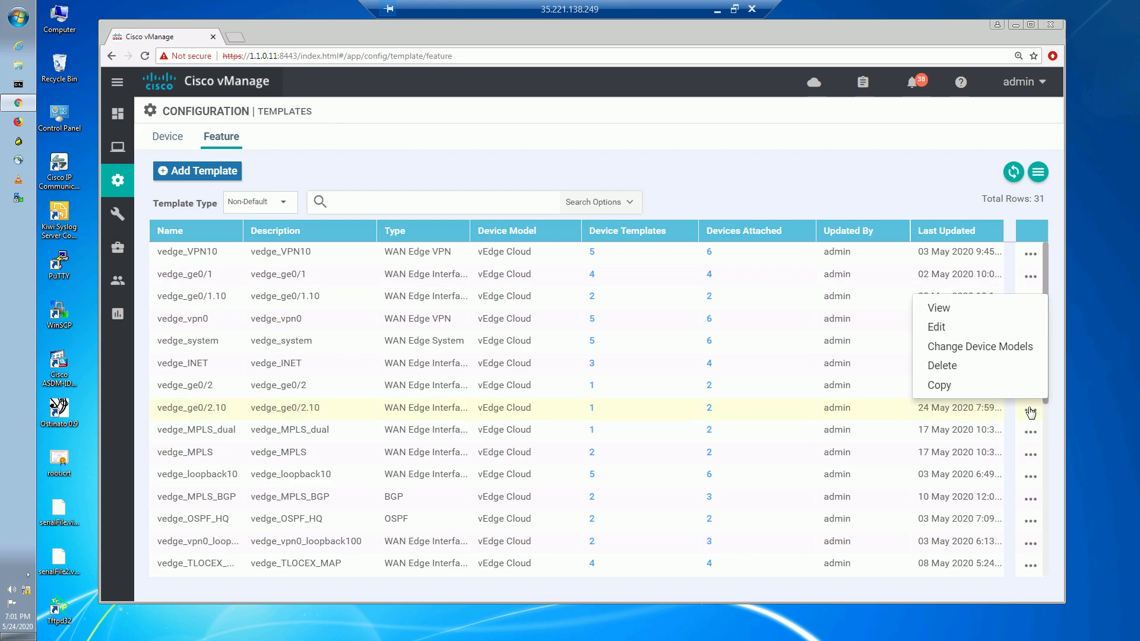
pyautogui.click(939, 327)
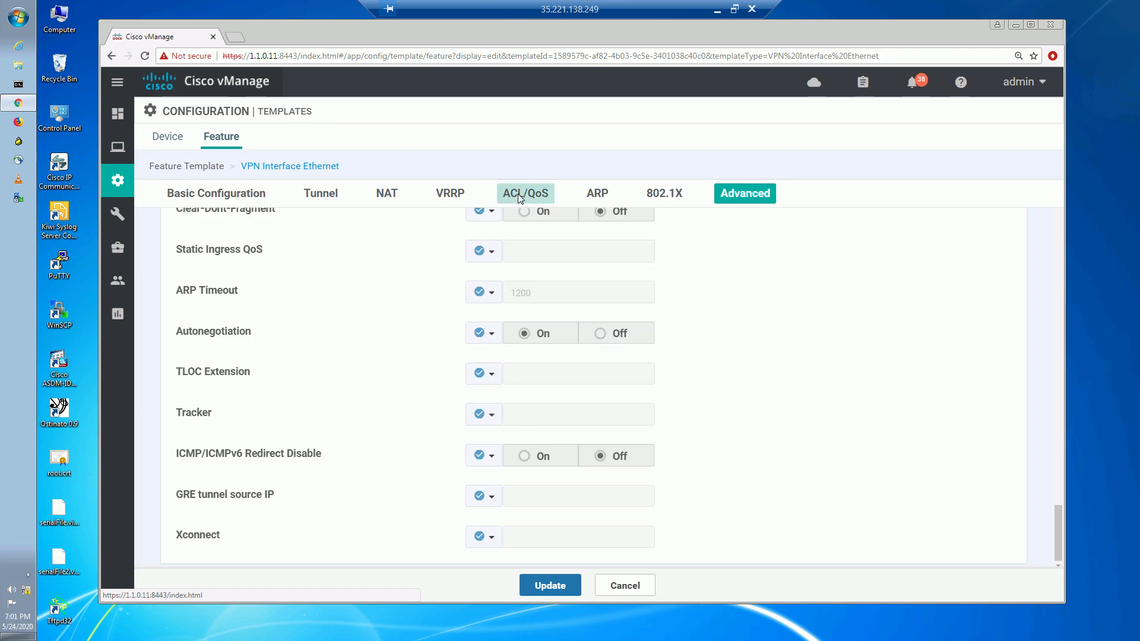
pyautogui.click(534, 311)
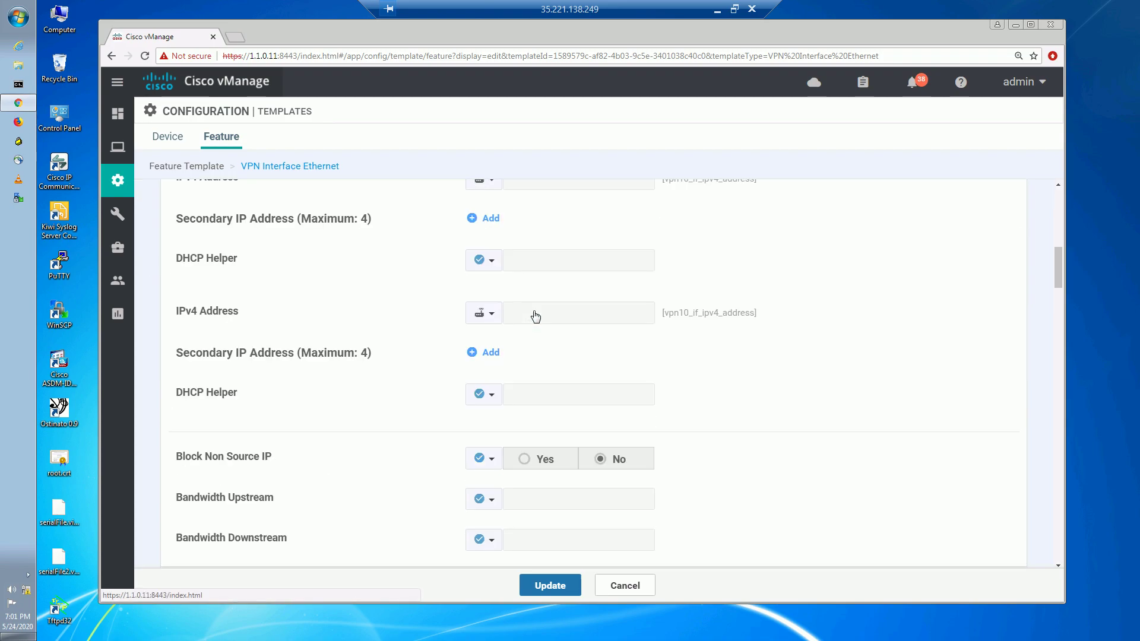
pyautogui.scroll(-5, 331, 420)
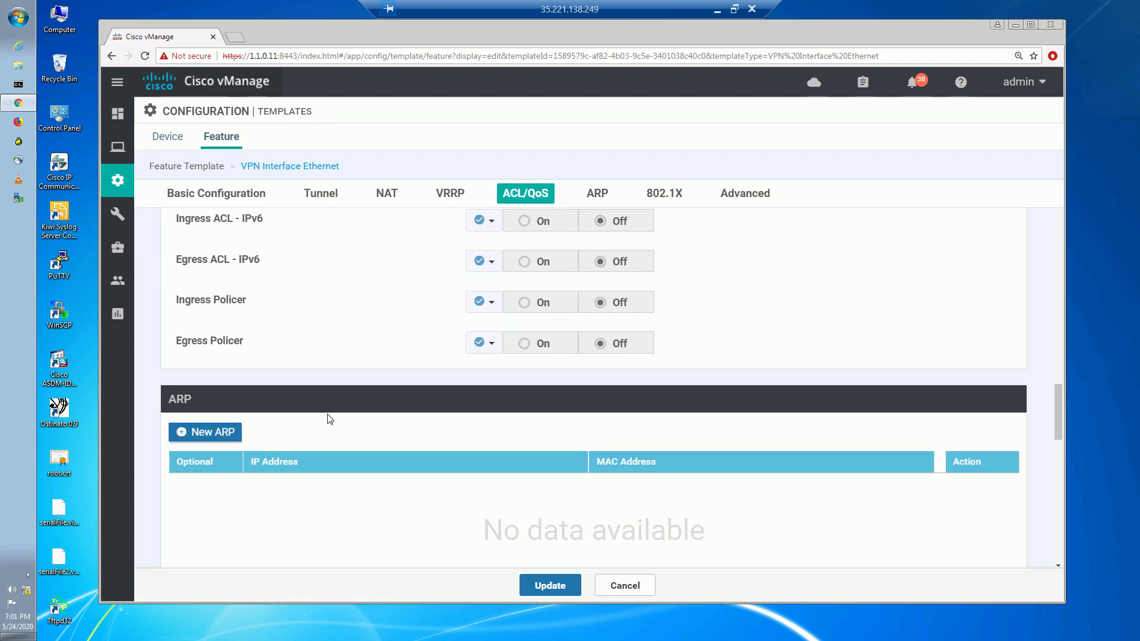
pyautogui.scroll(-2, 593, 313)
pyautogui.scroll(3, 509, 285)
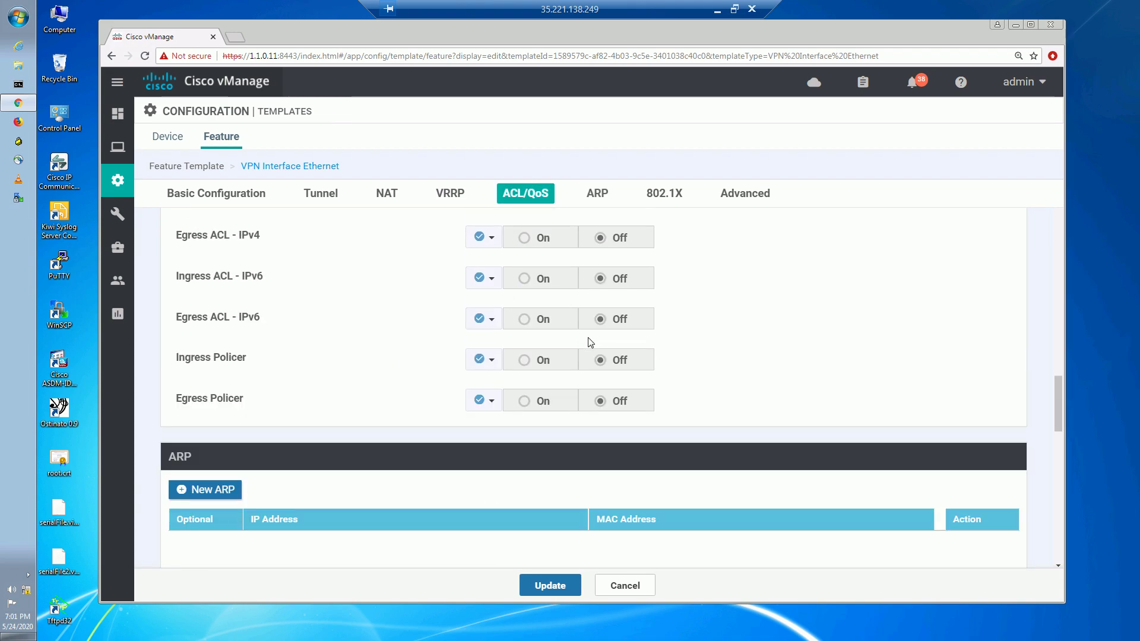
# Turn the Ingress Policer on with Global scope and name POLICE_1M.
pyautogui.click(488, 360)
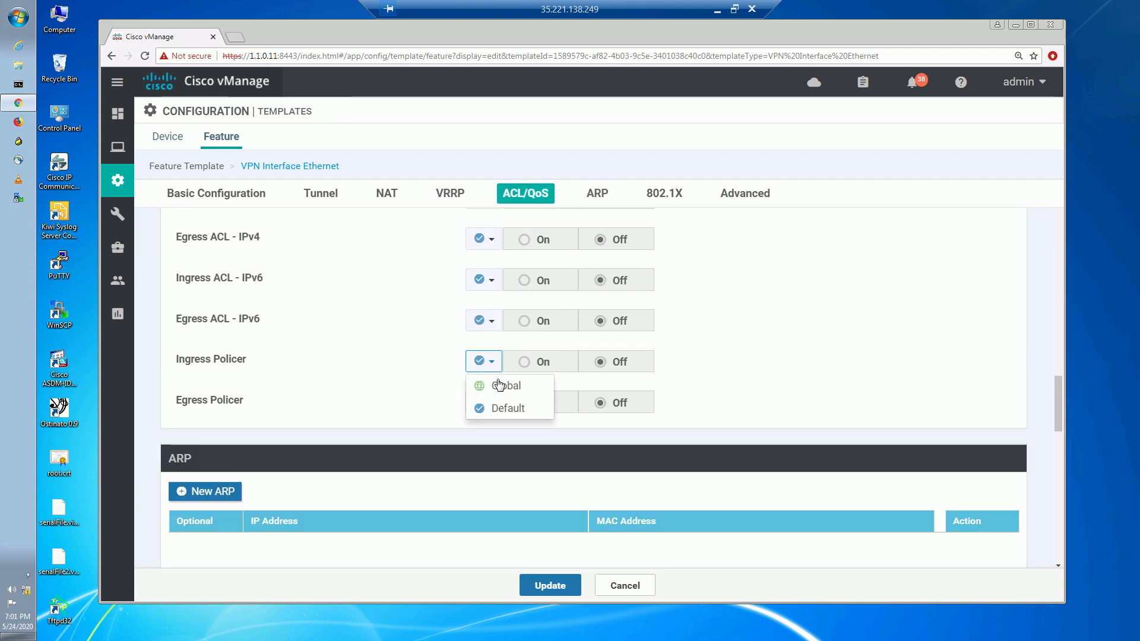
pyautogui.click(500, 386)
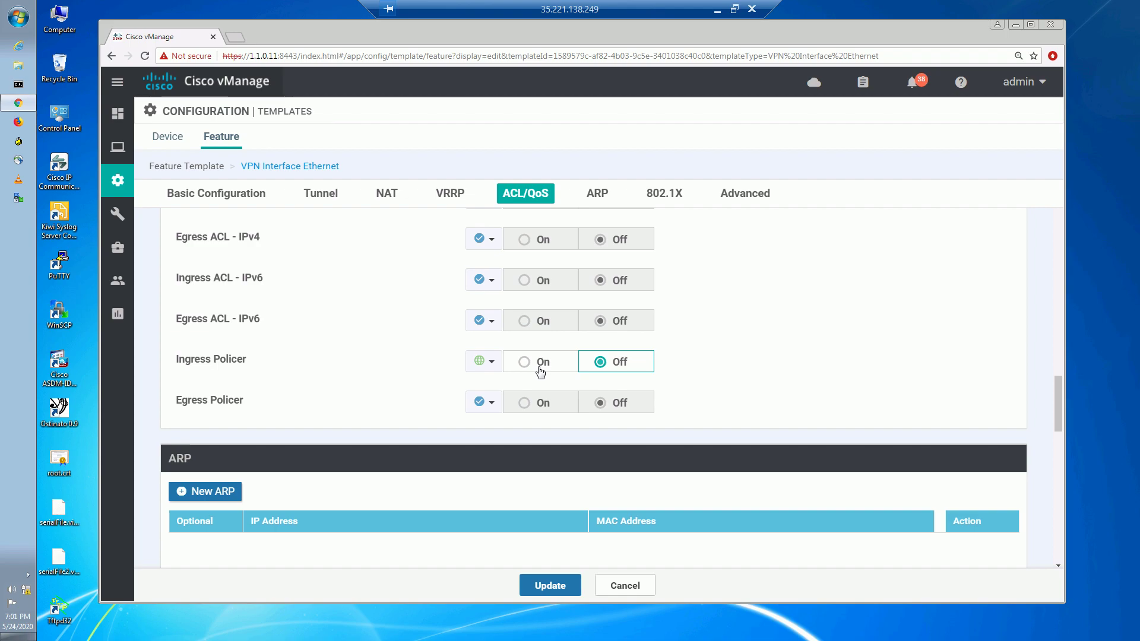
pyautogui.click(572, 369)
pyautogui.click(568, 404)
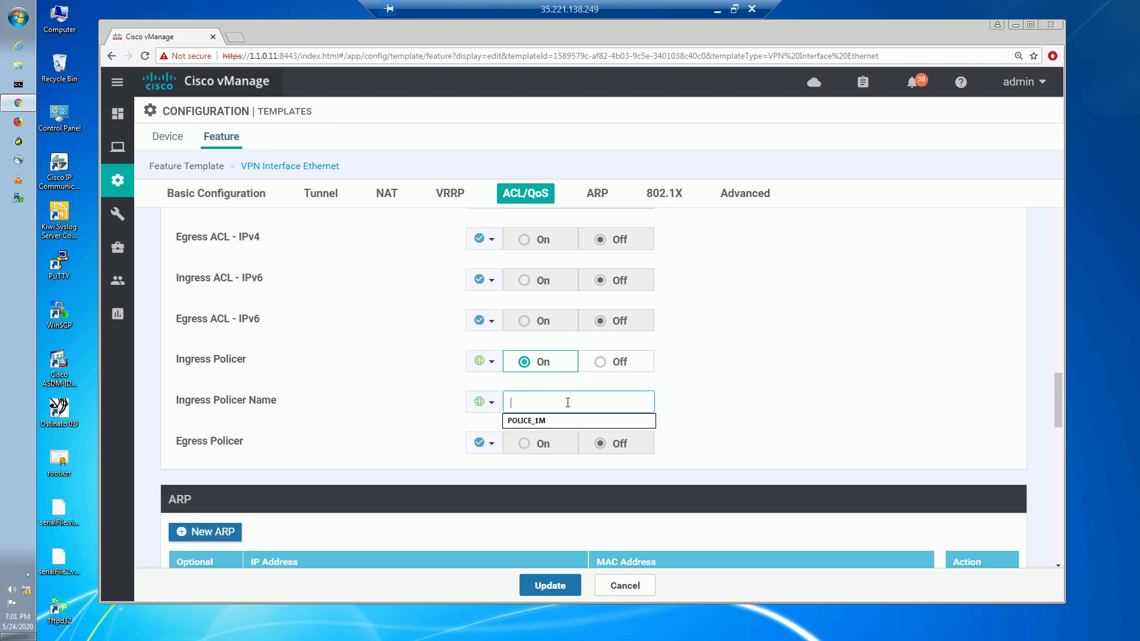
pyautogui.click(548, 420)
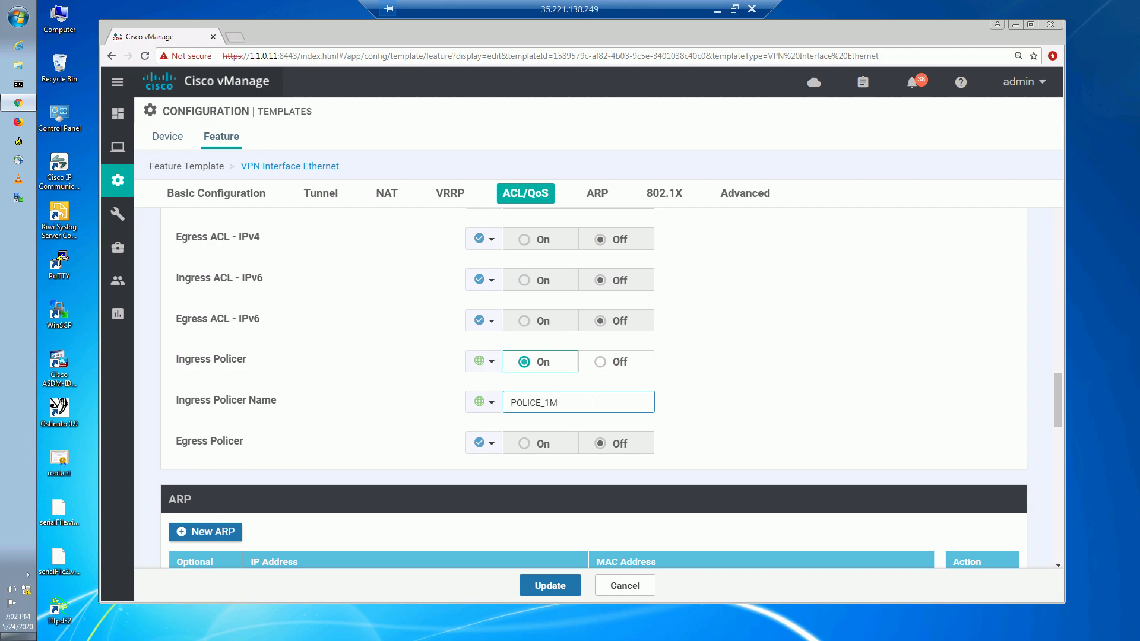
pyautogui.click(734, 414)
# Update the template and push the configuration to both BR2 and BR3.
pyautogui.click(562, 590)
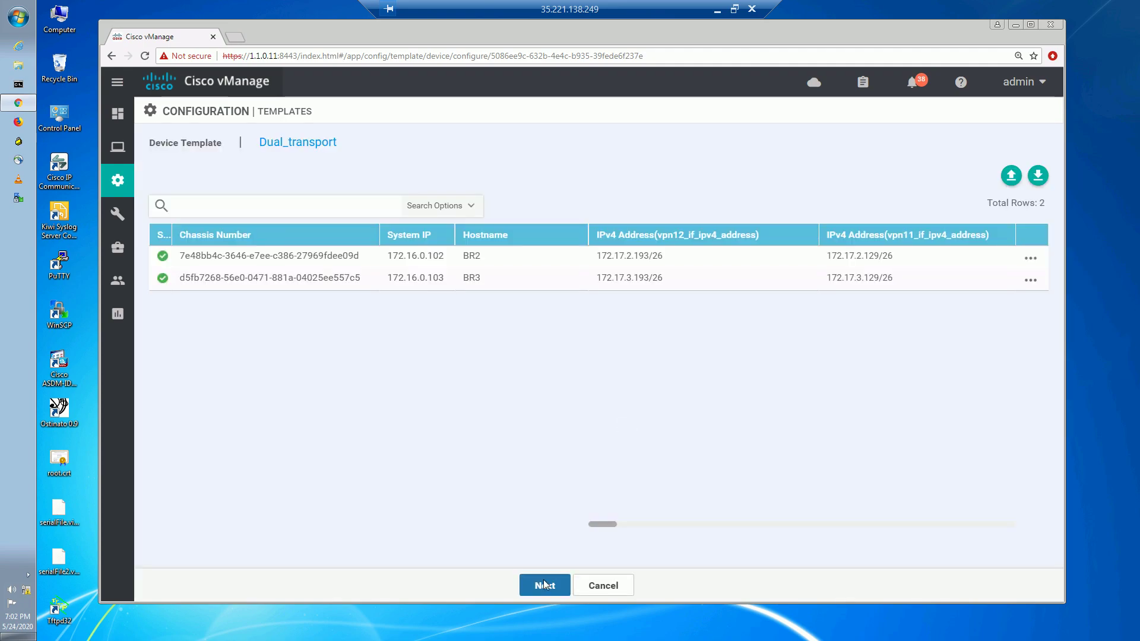
pyautogui.click(545, 585)
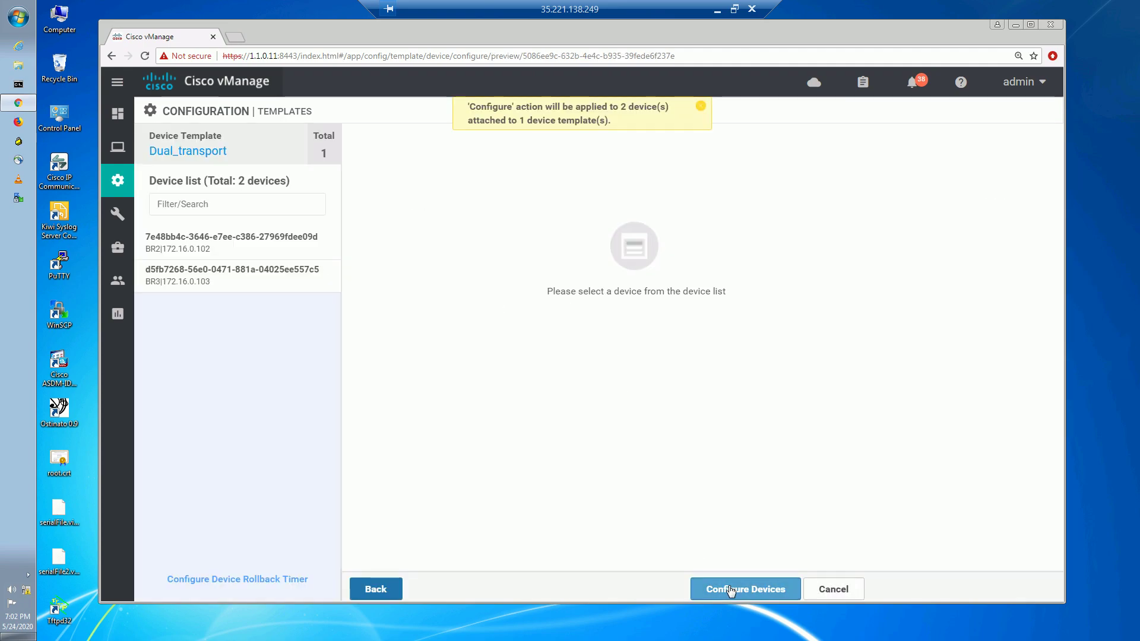
pyautogui.click(720, 588)
pyautogui.click(415, 340)
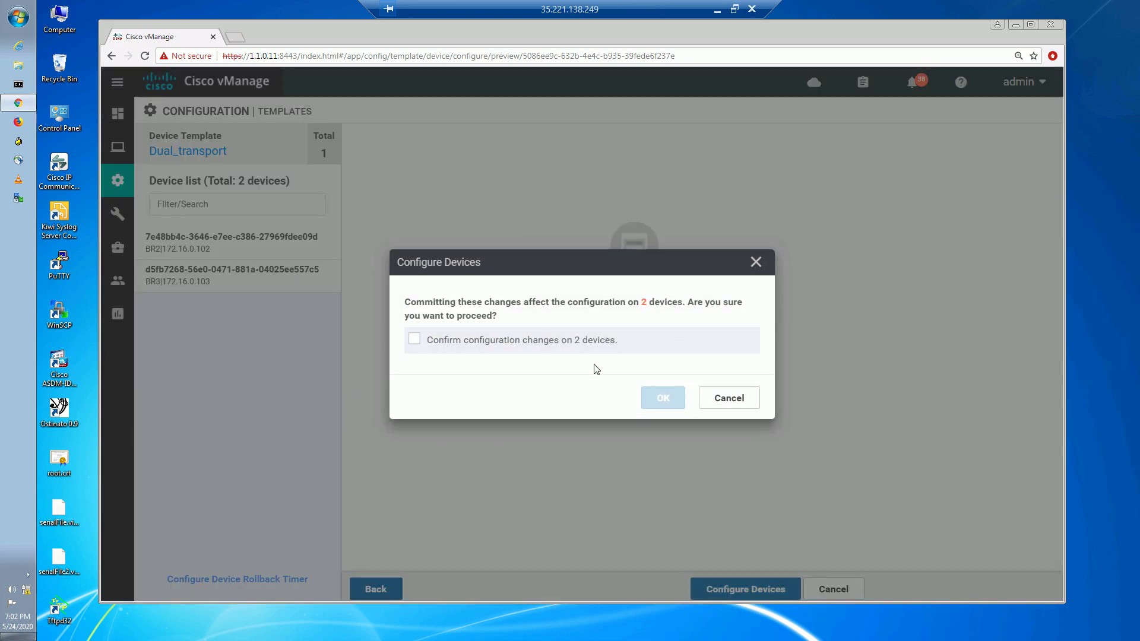
pyautogui.click(668, 399)
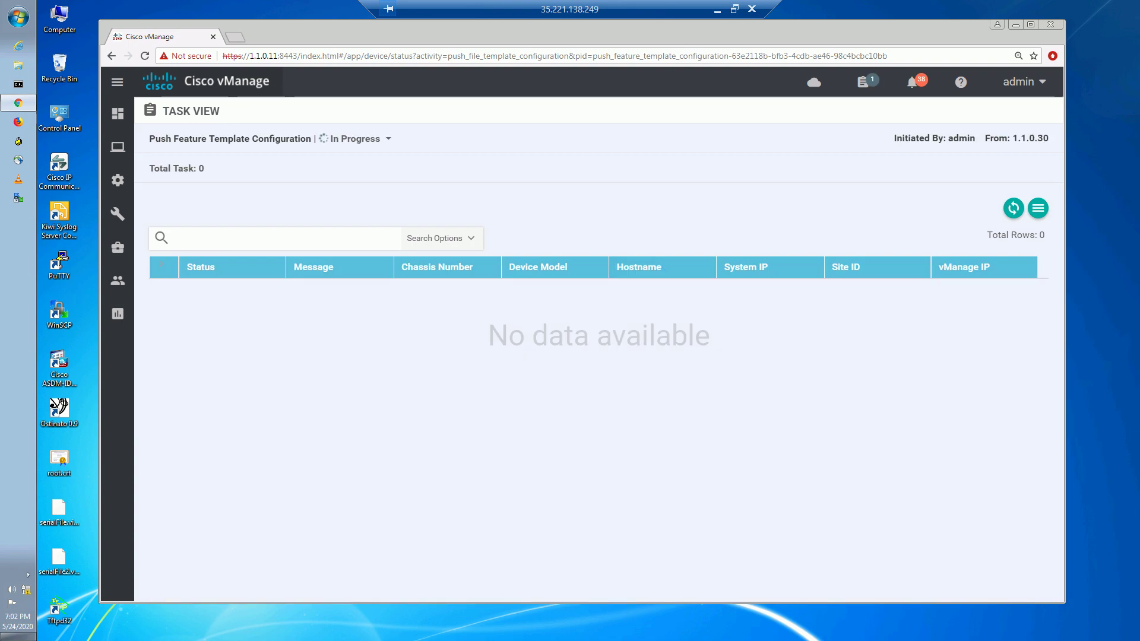
# Check the vManage push status, then leave that remote session for the local desktop.
pyautogui.click(717, 10)
pyautogui.click(945, 628)
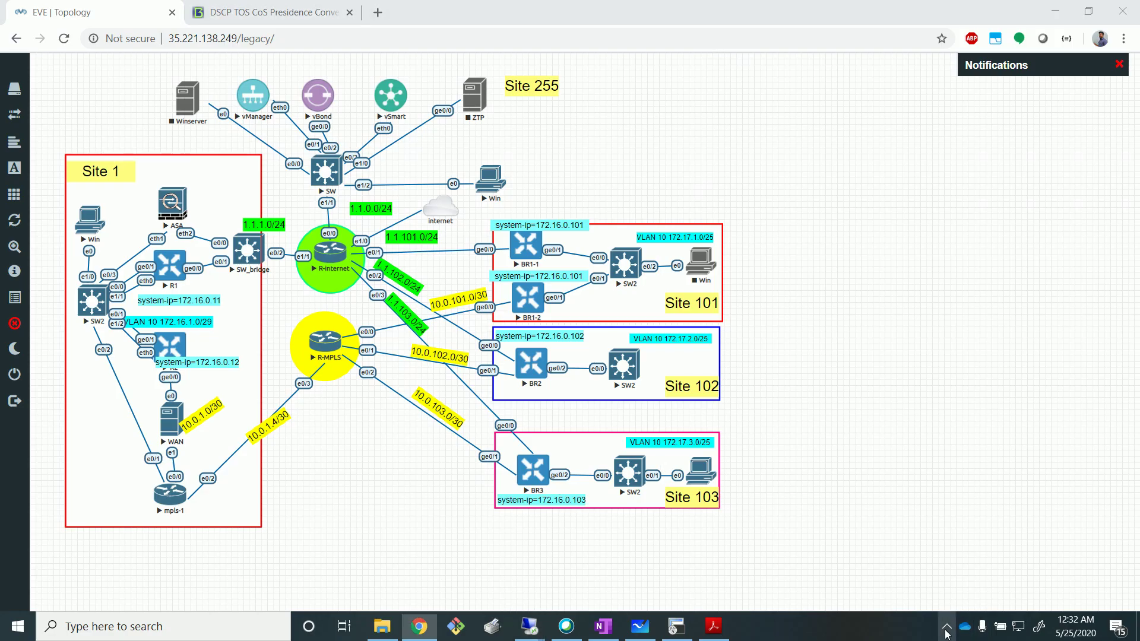
pyautogui.click(933, 566)
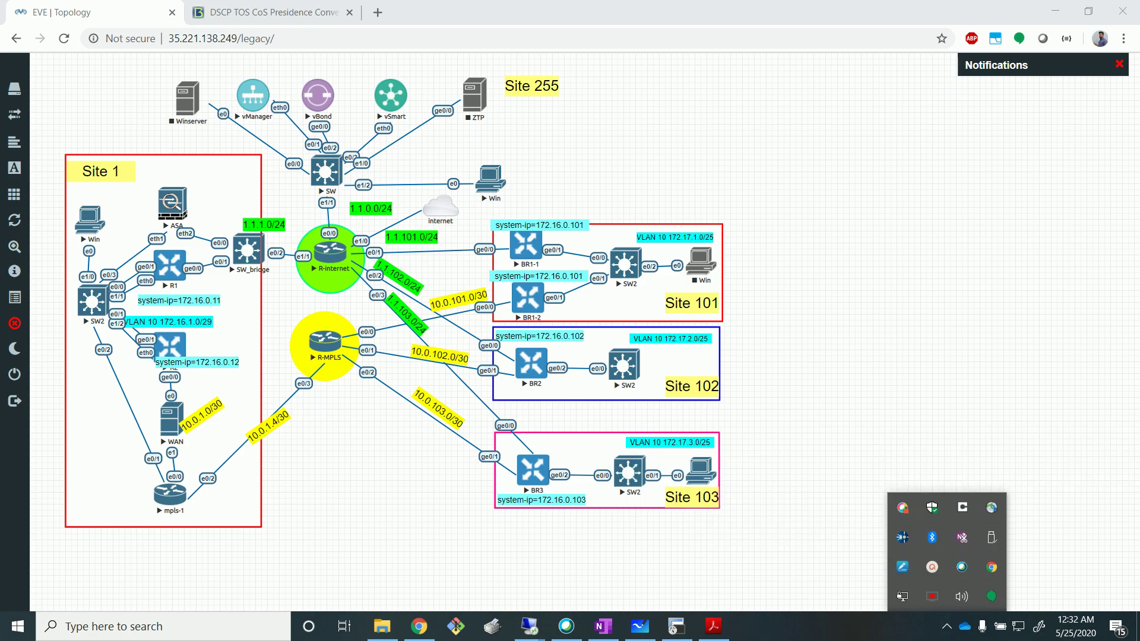
pyautogui.click(948, 290)
pyautogui.hotkey('alt', 'Tab')
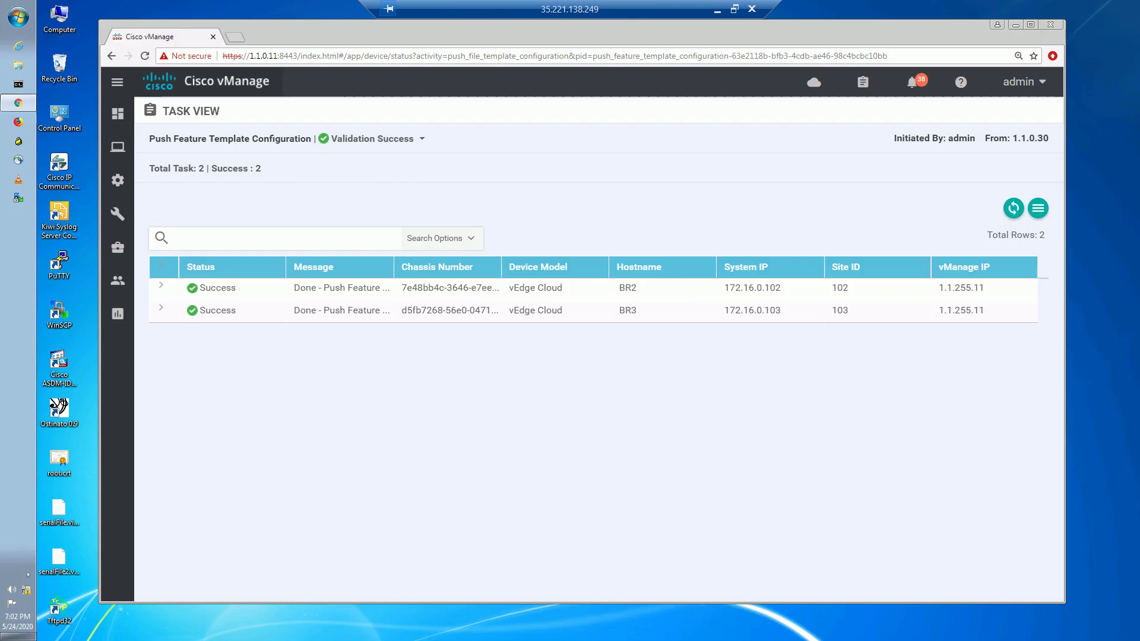
pyautogui.click(717, 9)
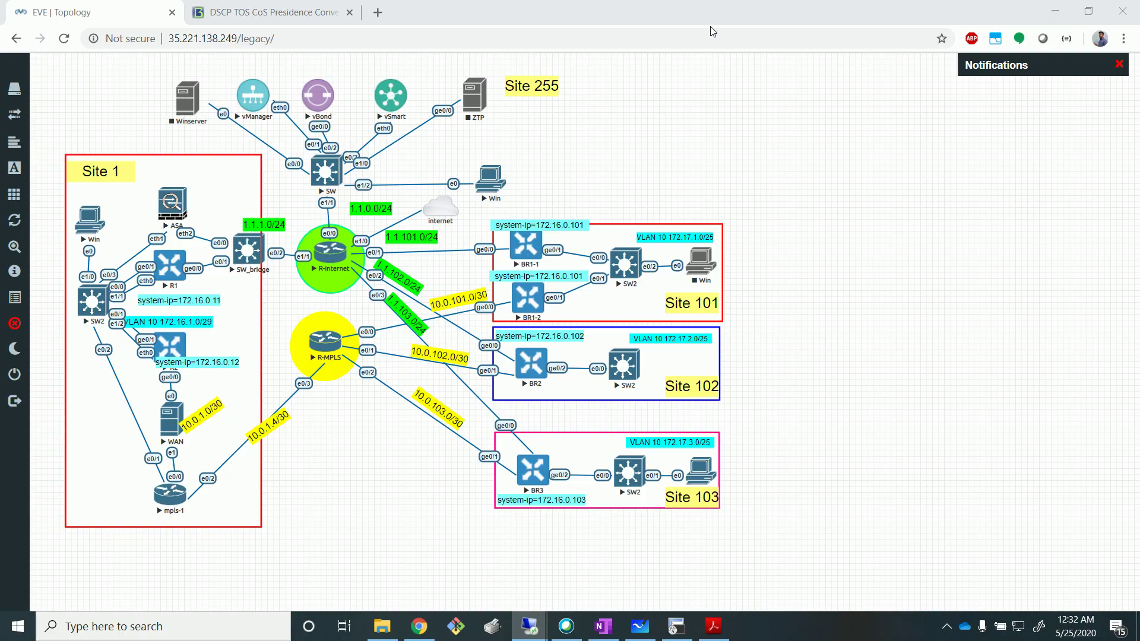
# On Branch3, copy data.zip into data_share keeping both files, then cancel the slow copy.
pyautogui.moveTo(671, 630)
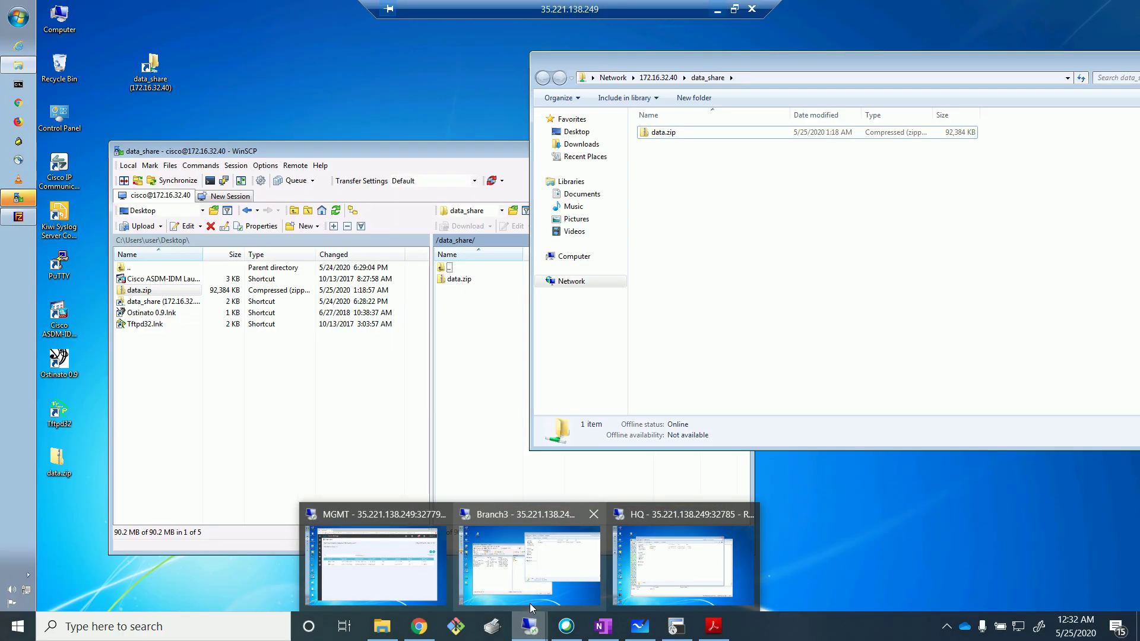
pyautogui.click(536, 545)
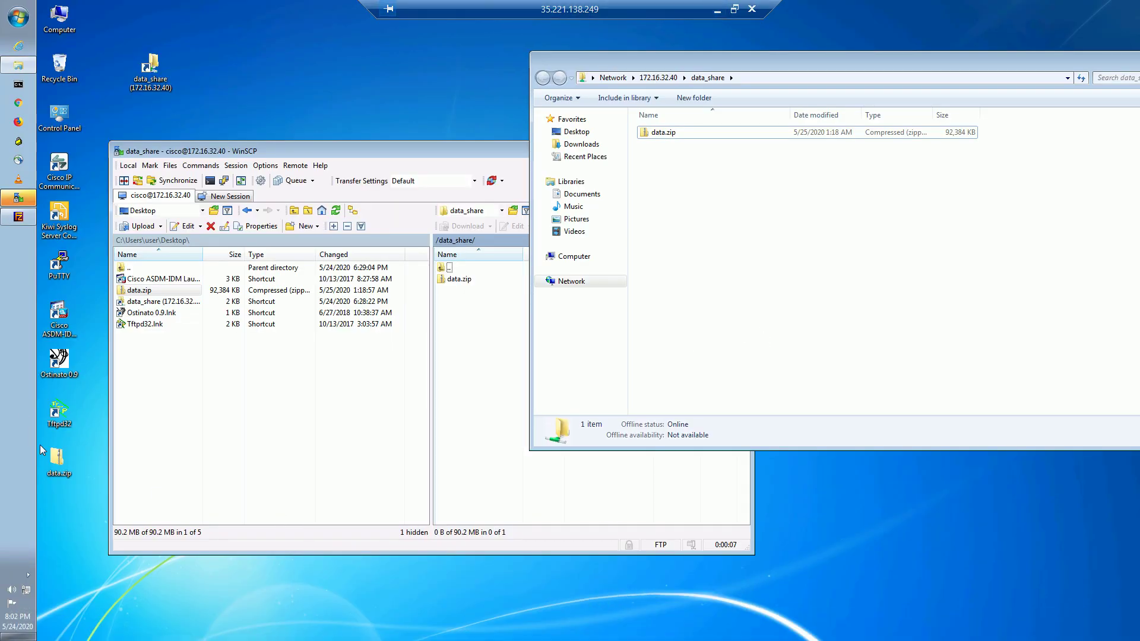
pyautogui.click(66, 471)
pyautogui.moveTo(65, 471); pyautogui.dragTo(705, 229)
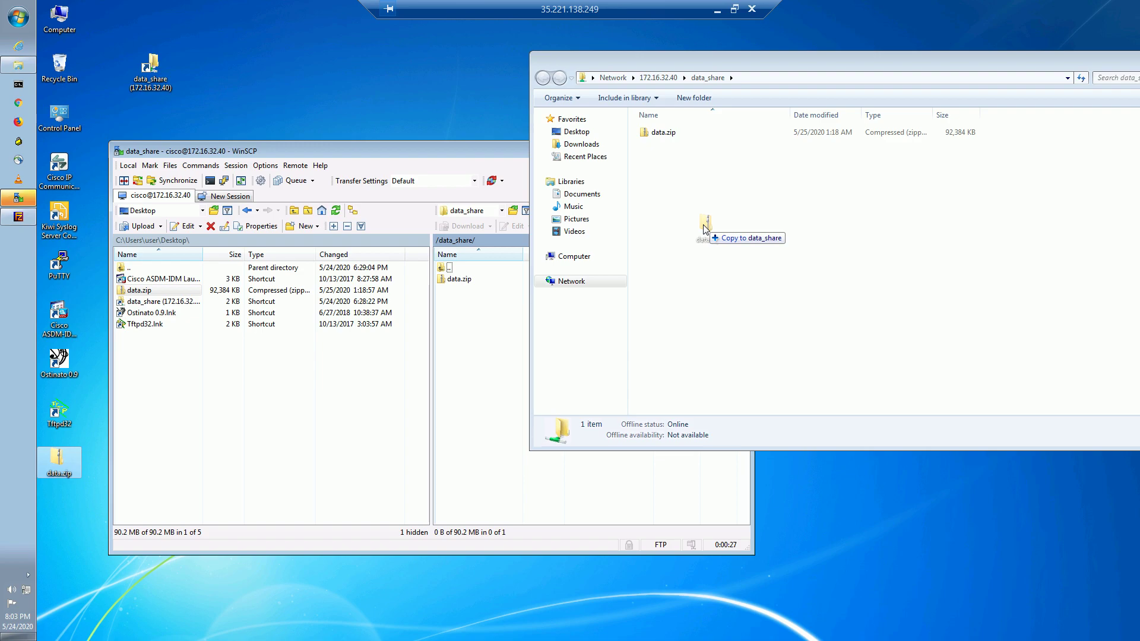
pyautogui.moveTo(705, 229); pyautogui.dragTo(705, 229)
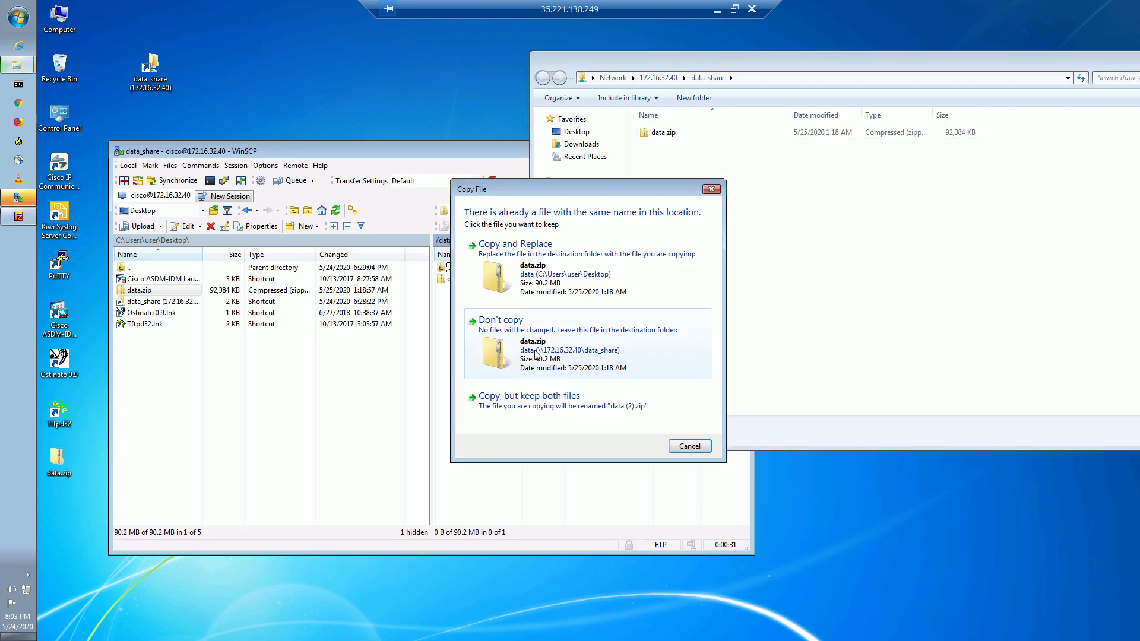
pyautogui.click(585, 410)
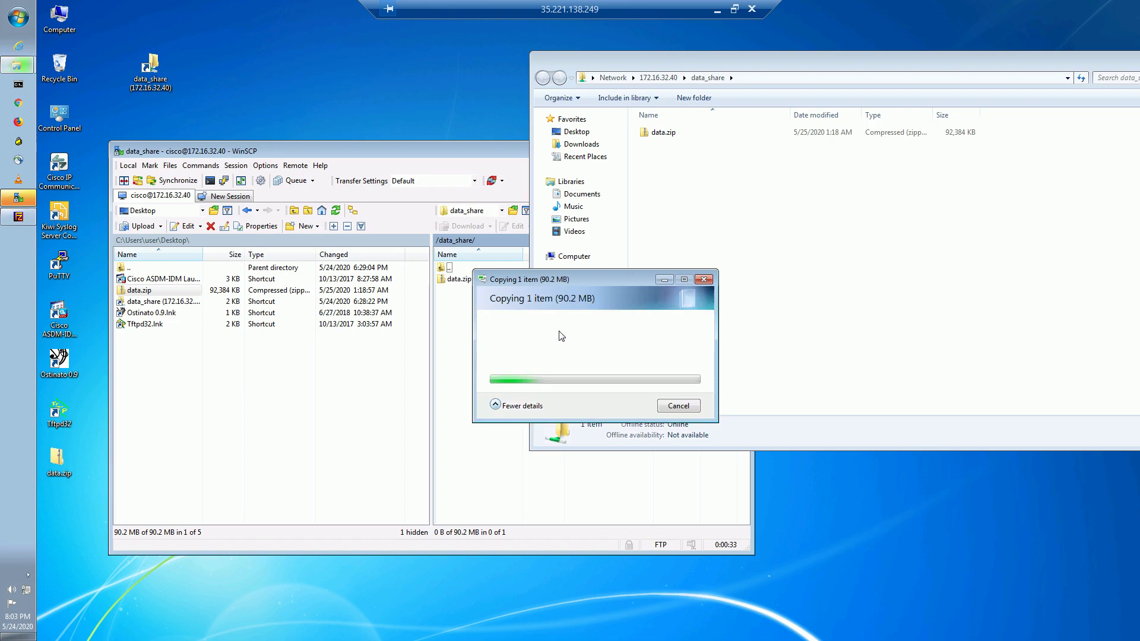
pyautogui.moveTo(575, 280); pyautogui.dragTo(657, 202)
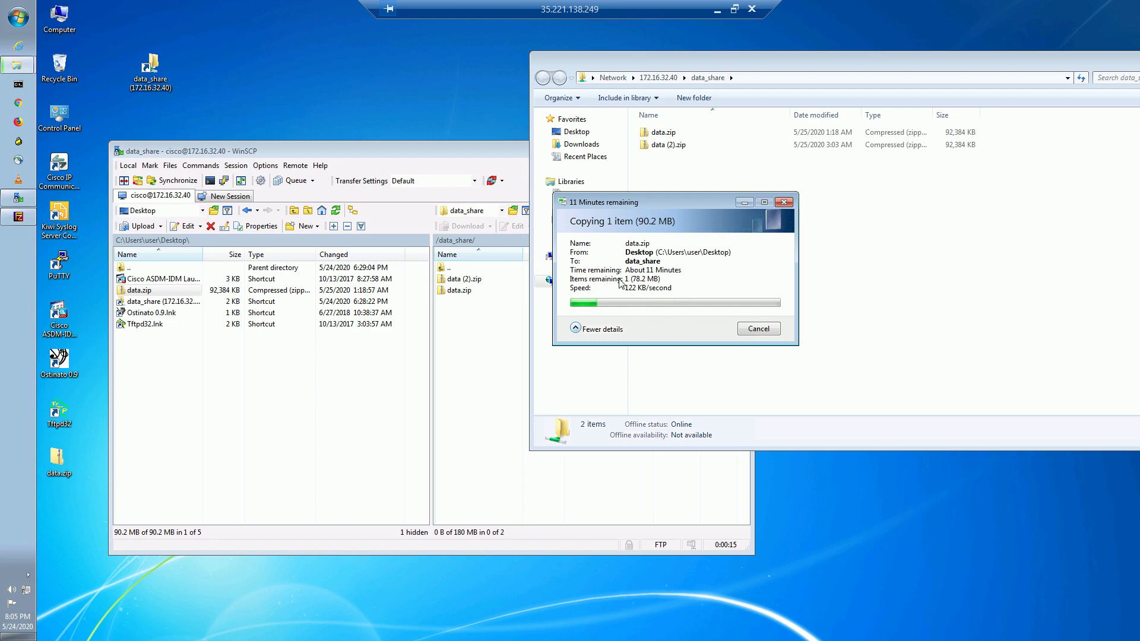
pyautogui.click(750, 330)
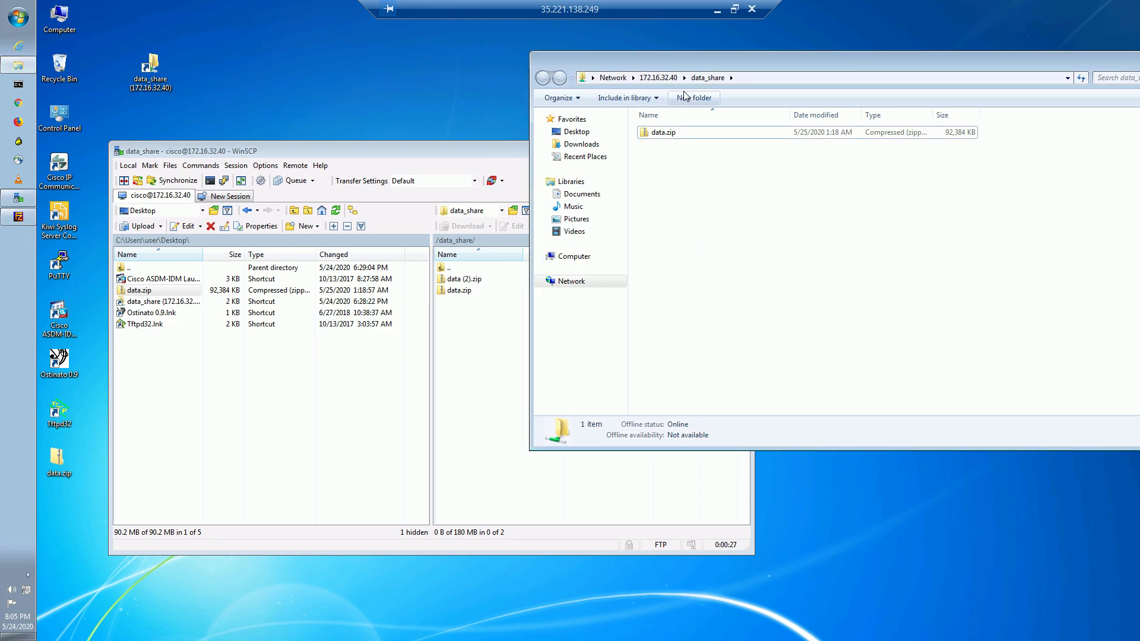
# Refresh the remote data_share file list in WinSCP.
pyautogui.click(480, 357)
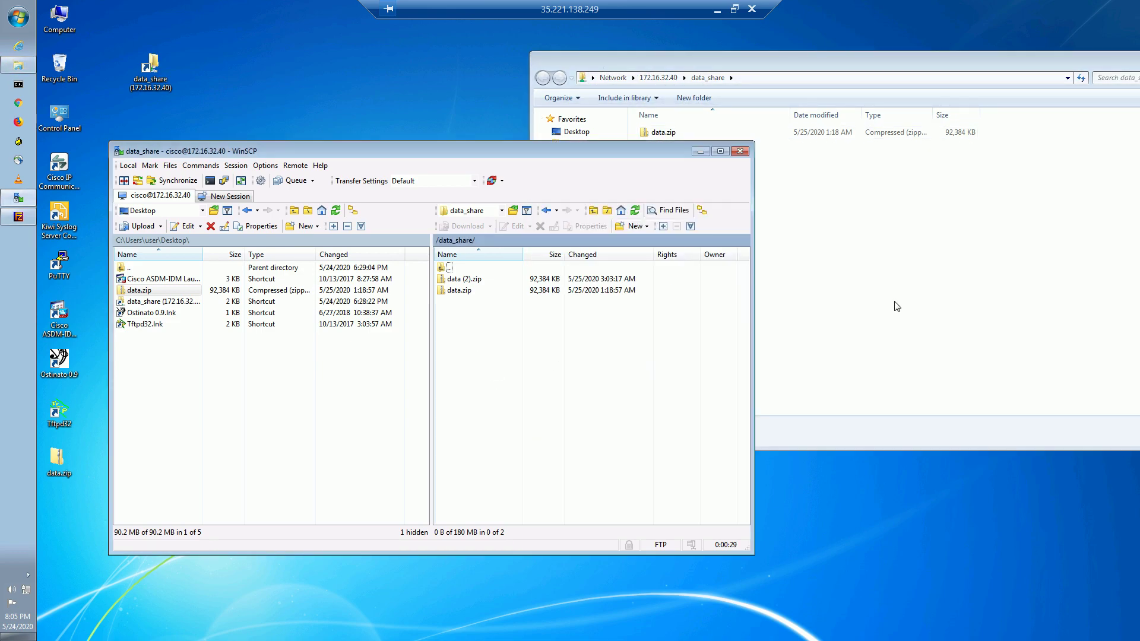
pyautogui.click(897, 306)
pyautogui.click(492, 362)
pyautogui.click(634, 210)
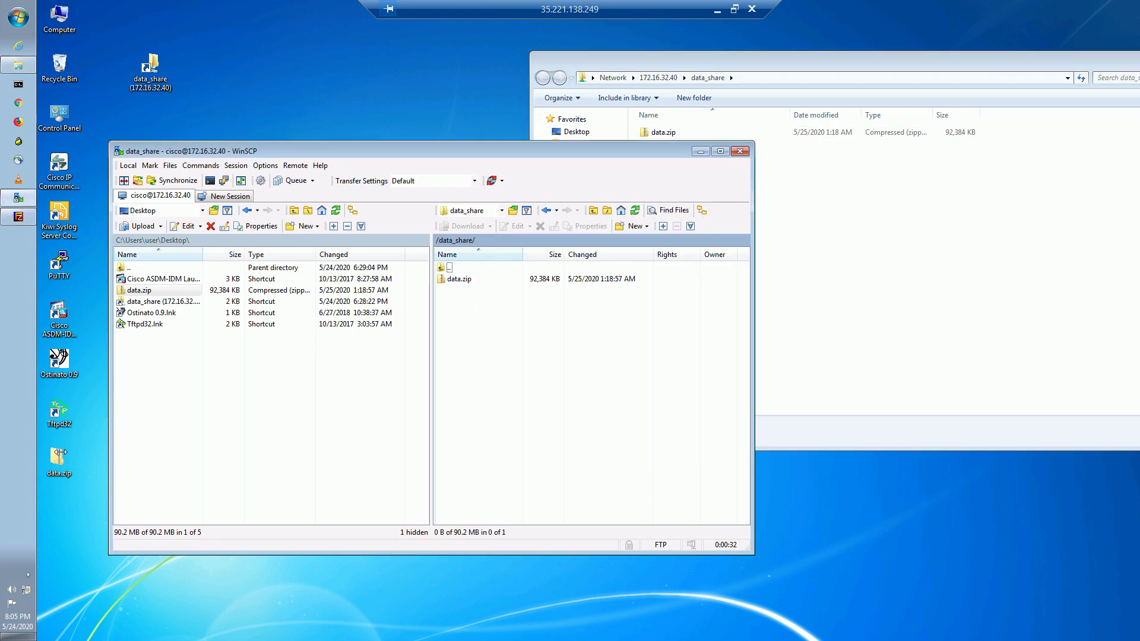
# Upload the local data.zip to /data_share/ under the new name data1.
pyautogui.click(165, 390)
pyautogui.click(144, 292)
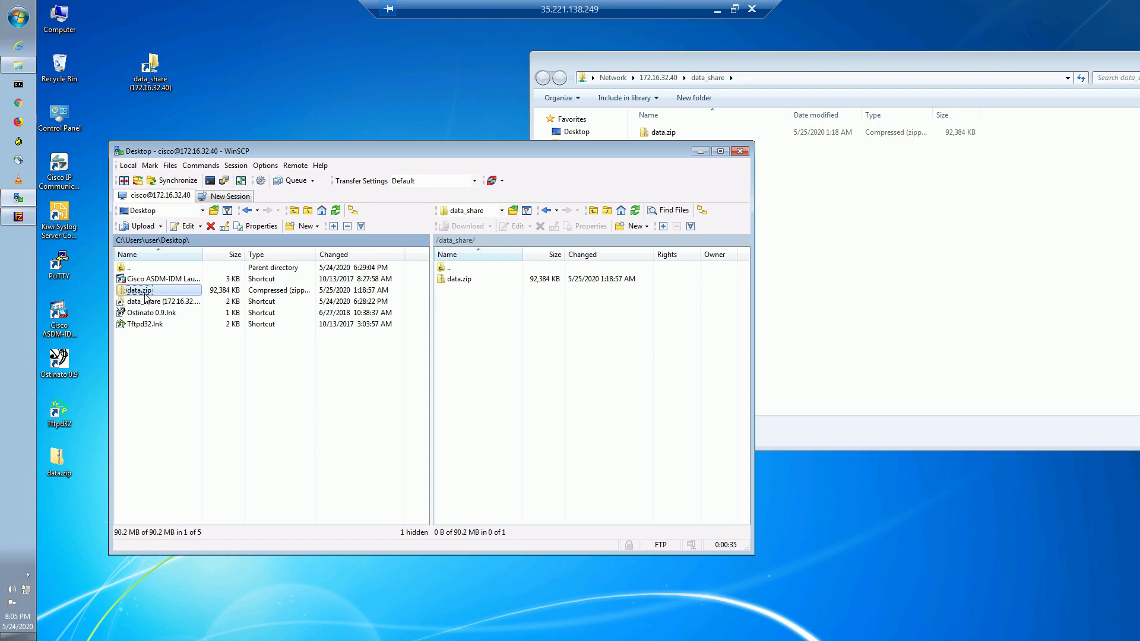
pyautogui.moveTo(144, 294); pyautogui.dragTo(550, 420)
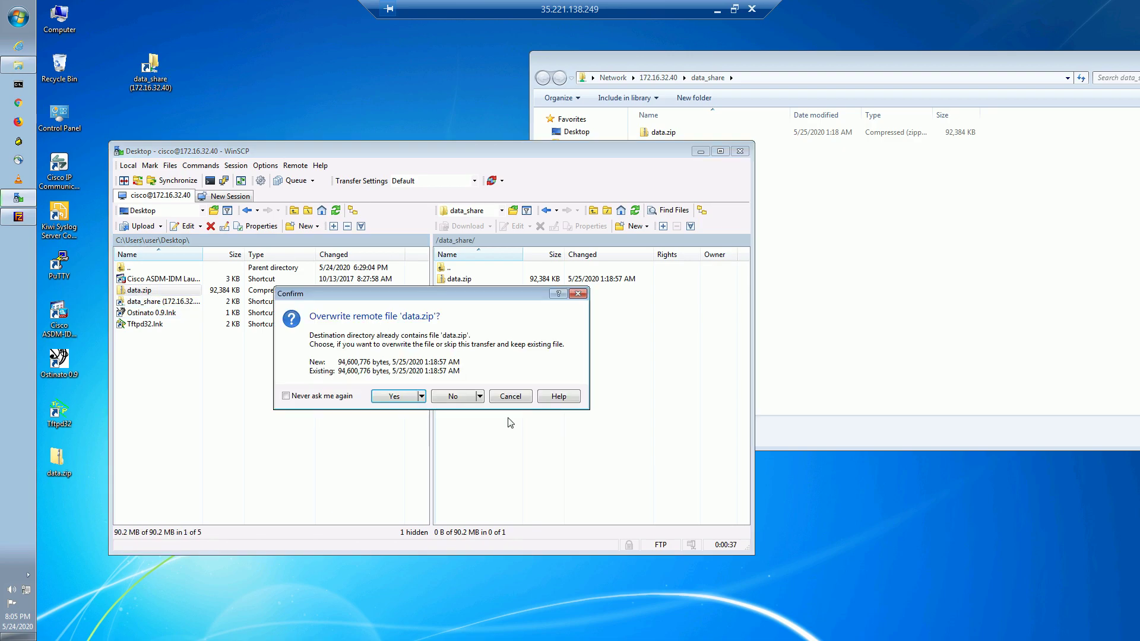
pyautogui.click(480, 396)
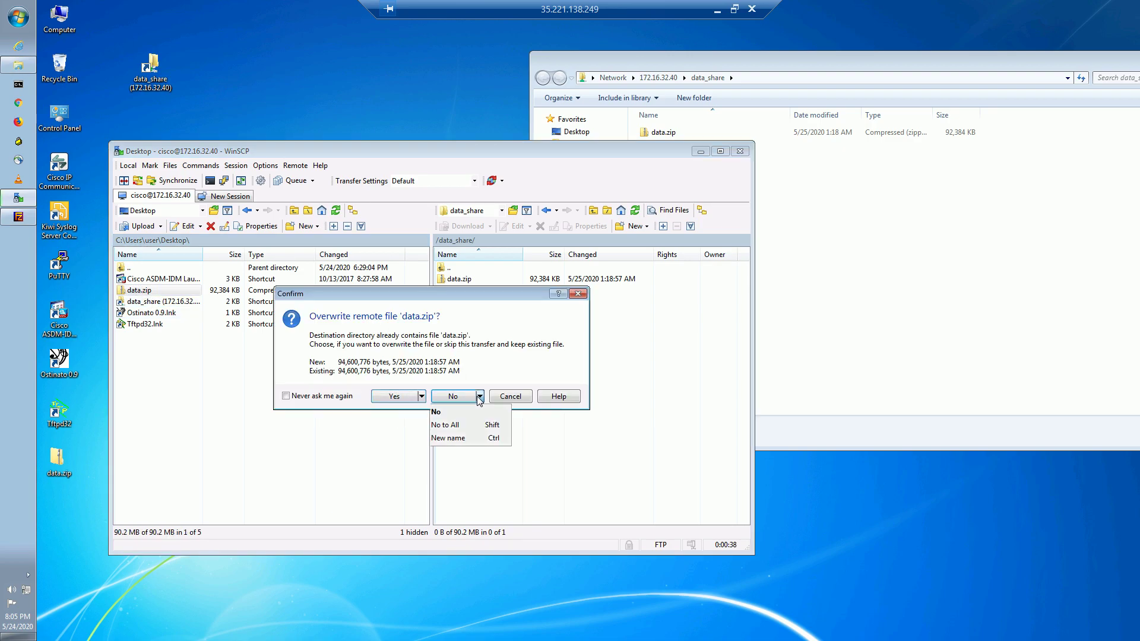
pyautogui.click(471, 439)
pyautogui.write('data1')
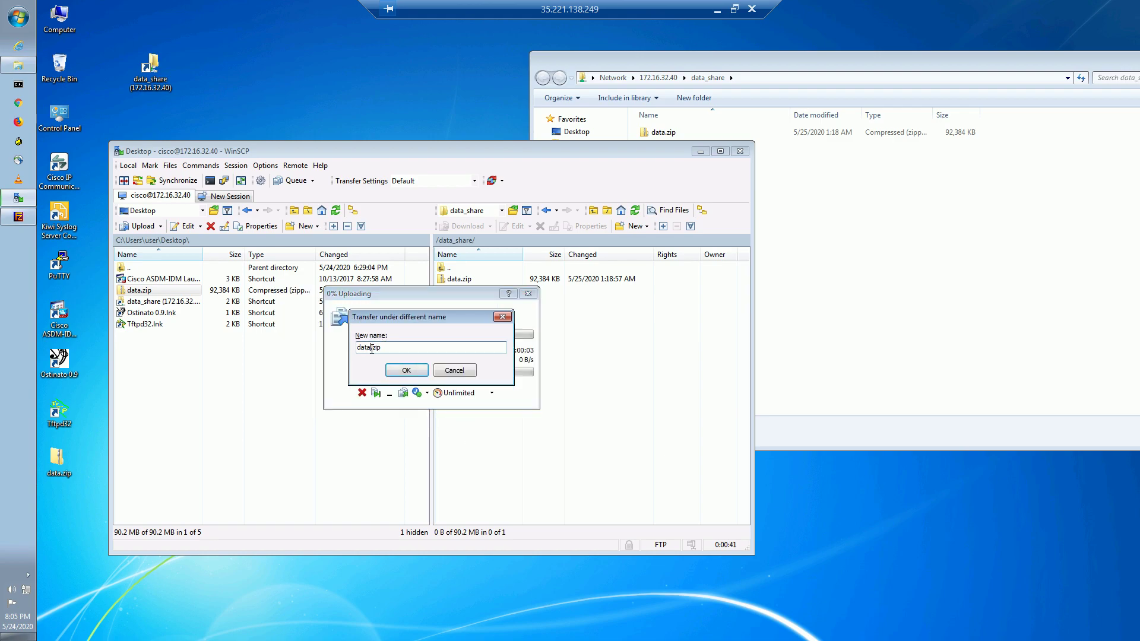
pyautogui.click(425, 371)
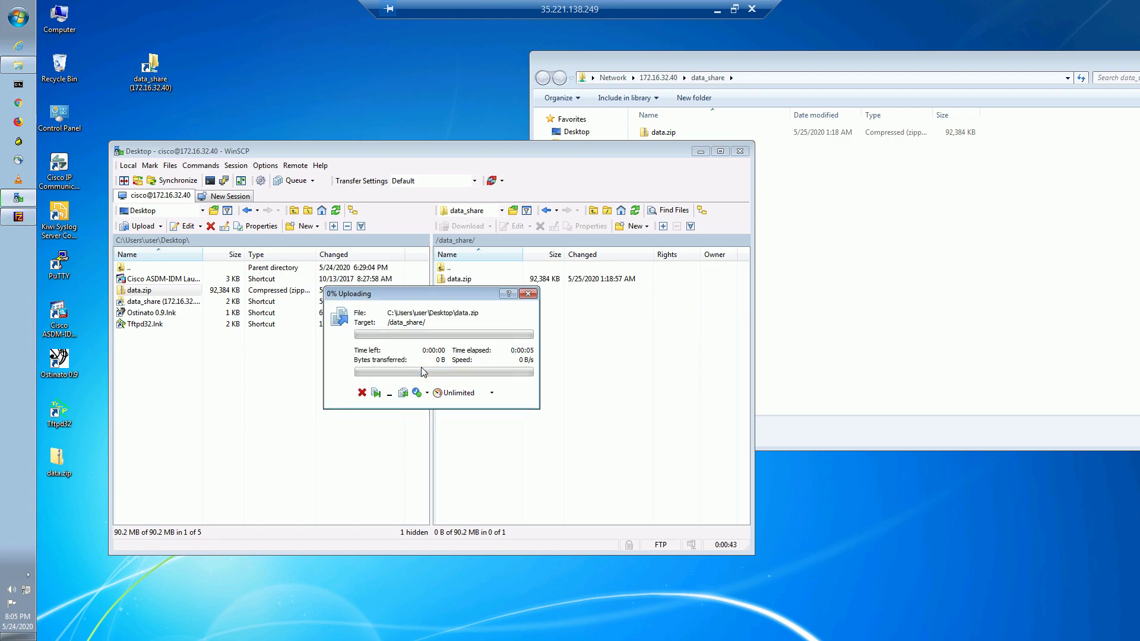
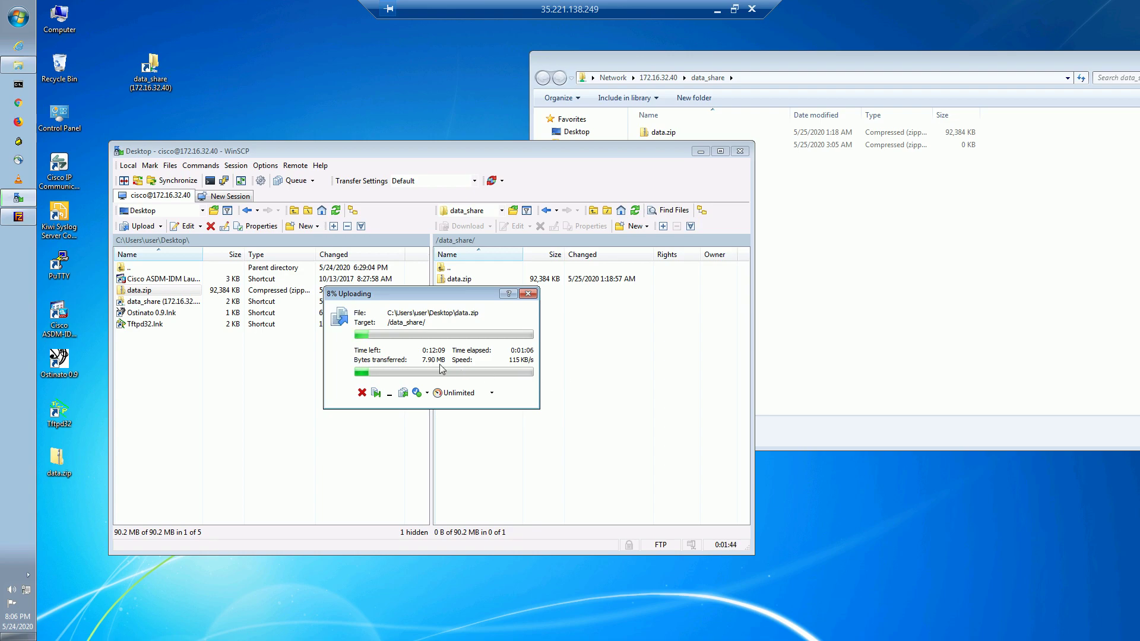
# Cancel the data.zip upload and bring up the BR3 router's SecureCRT session.
pyautogui.click(362, 394)
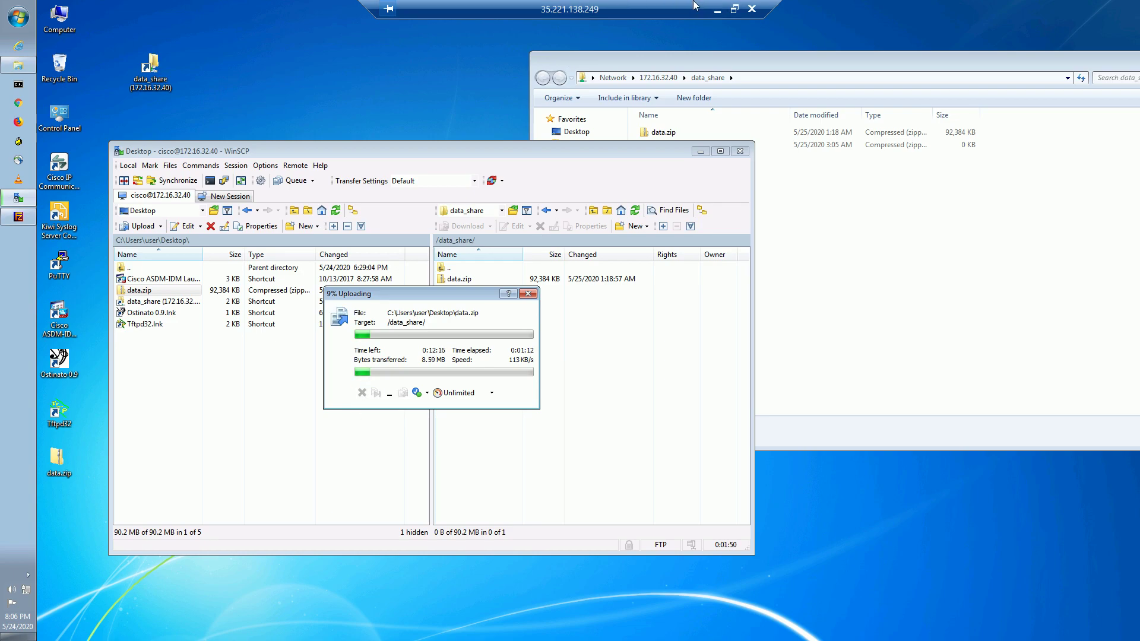
pyautogui.click(717, 9)
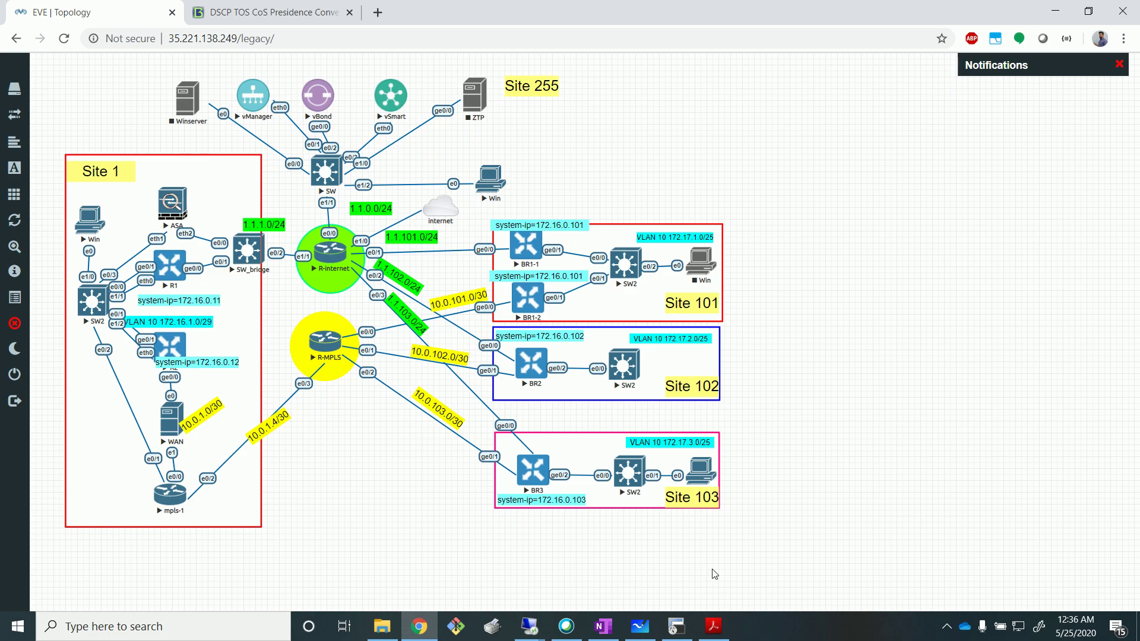
pyautogui.click(639, 626)
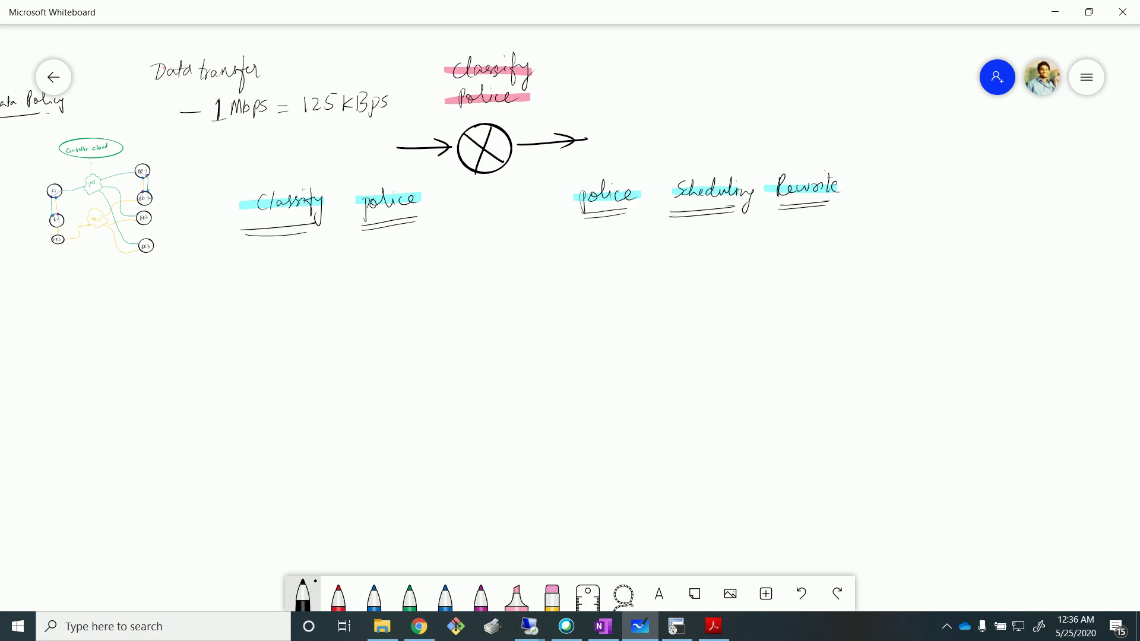
pyautogui.click(692, 633)
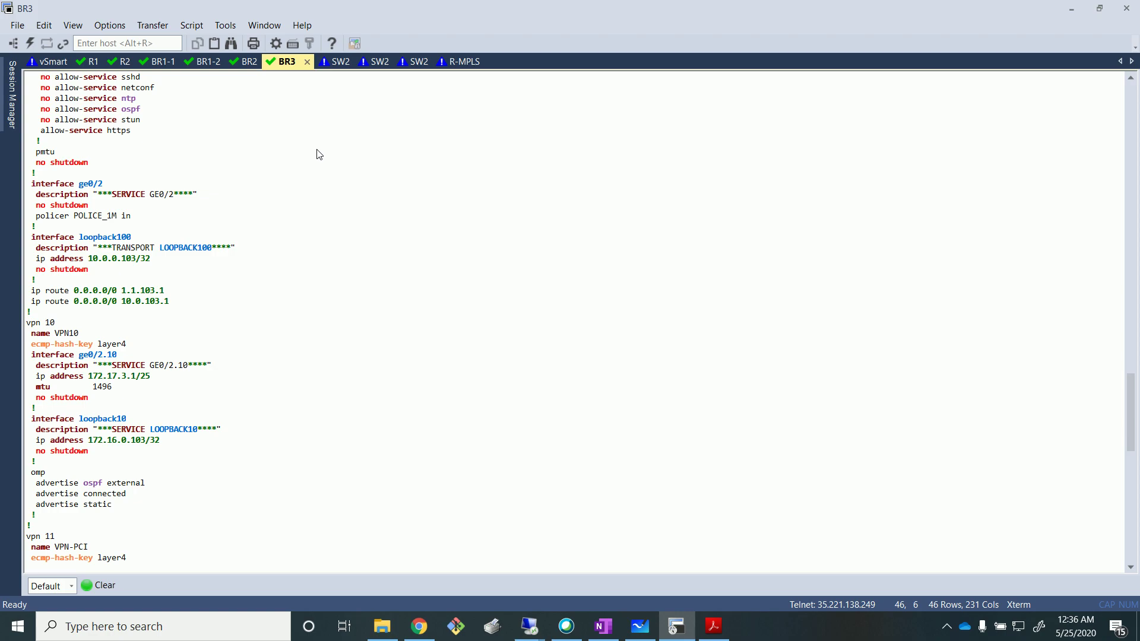
# Clear BR3's terminal and run 'show system statistics' filtered for policer counters.
pyautogui.click(104, 586)
pyautogui.press('Return')
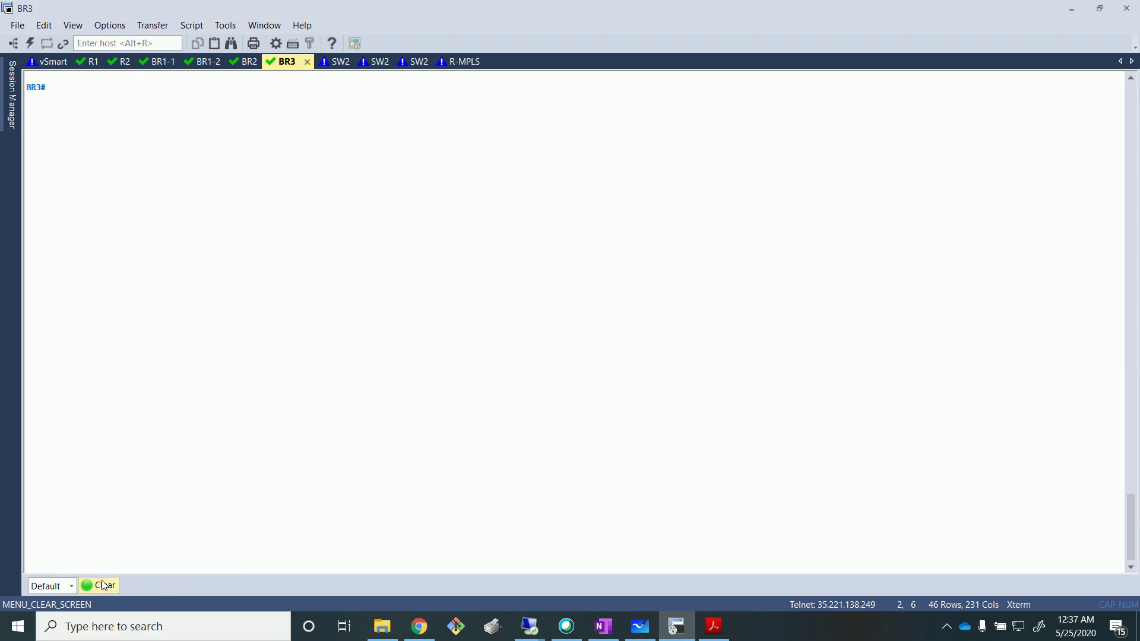
pyautogui.write('show system ')
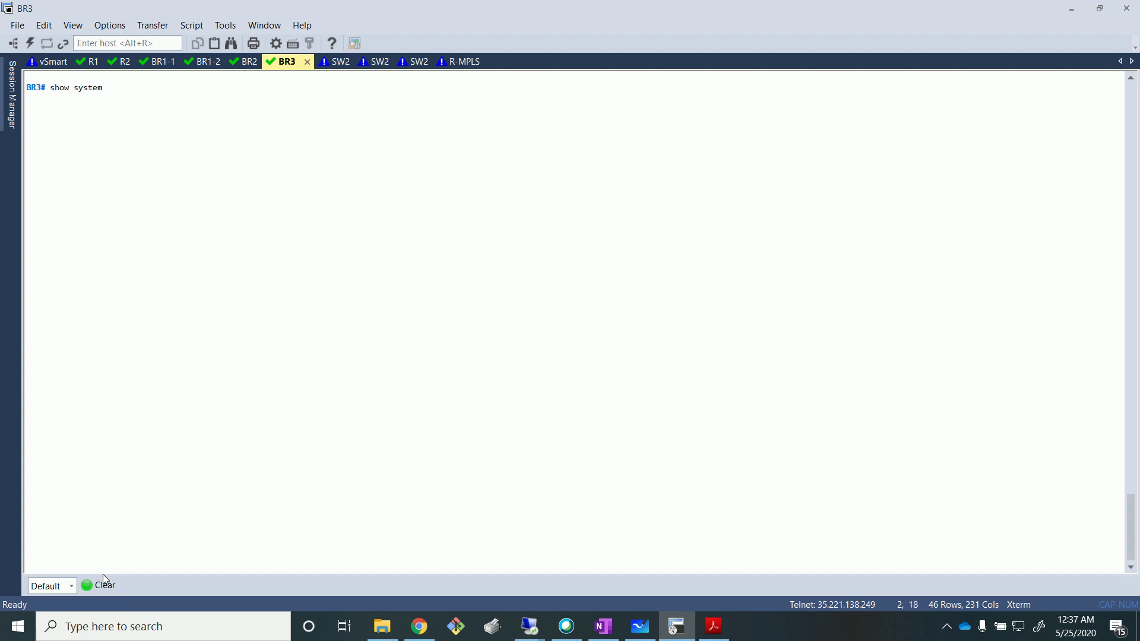
pyautogui.write('stat')
pyautogui.press('?')
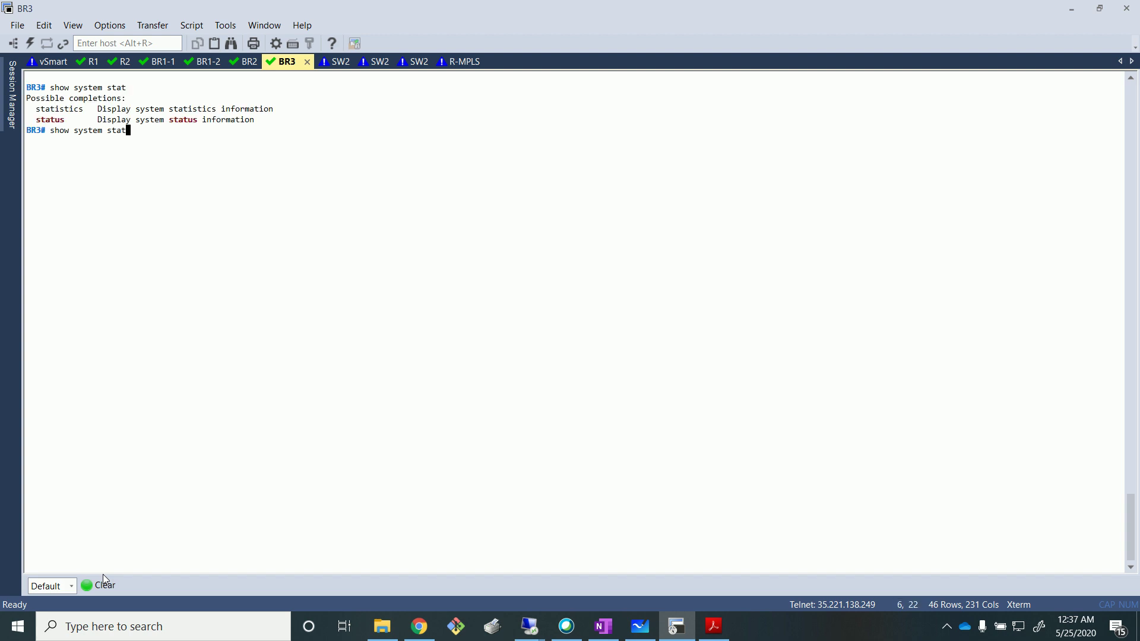
pyautogui.write('i')
pyautogui.press('Tab')
pyautogui.write('| in')
pyautogui.write('i pol')
pyautogui.write('er')
pyautogui.press('Return')
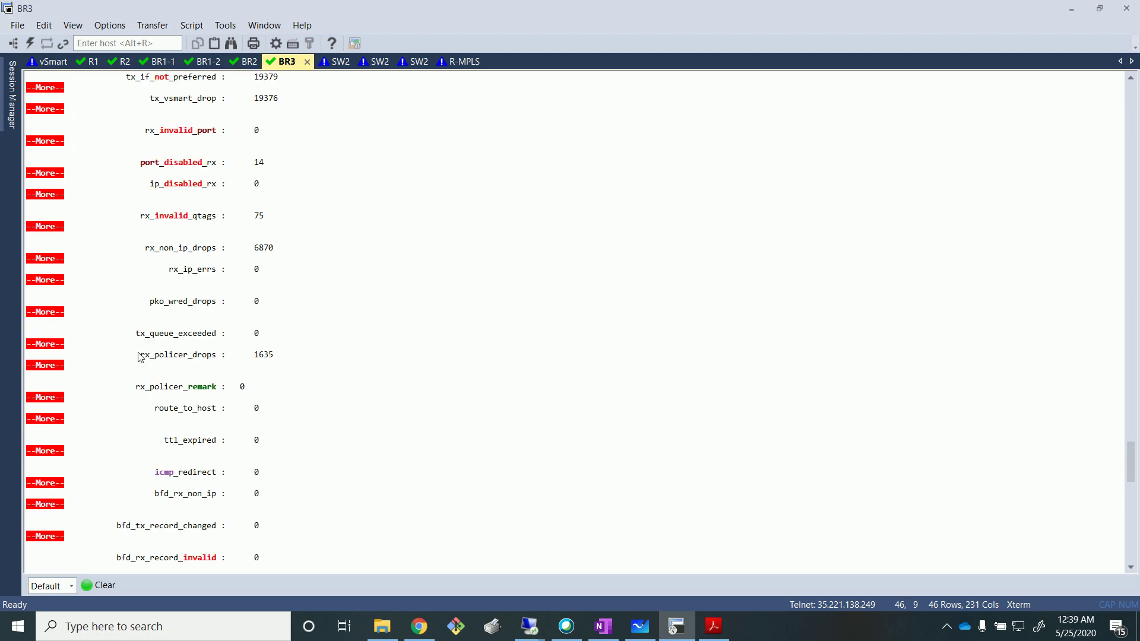
# Highlight the rx_policer_drops counter reading 1635 in the statistics output.
pyautogui.moveTo(138, 354); pyautogui.dragTo(272, 368)
pyautogui.scroll(13, 73, 350)
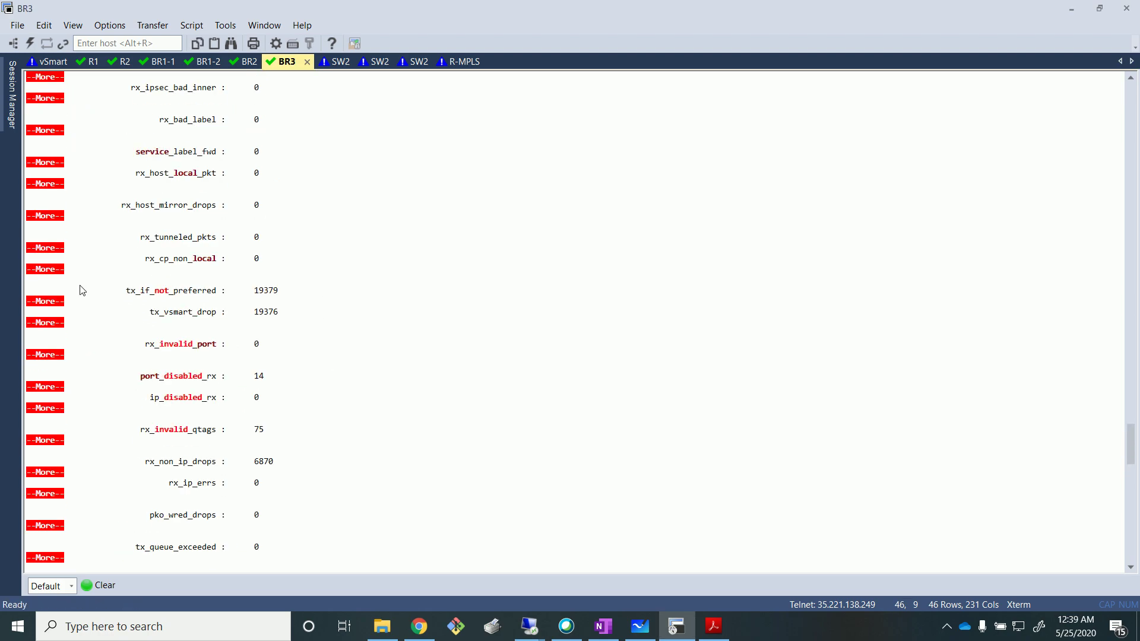
pyautogui.scroll(7, 74, 255)
pyautogui.scroll(-17, 75, 254)
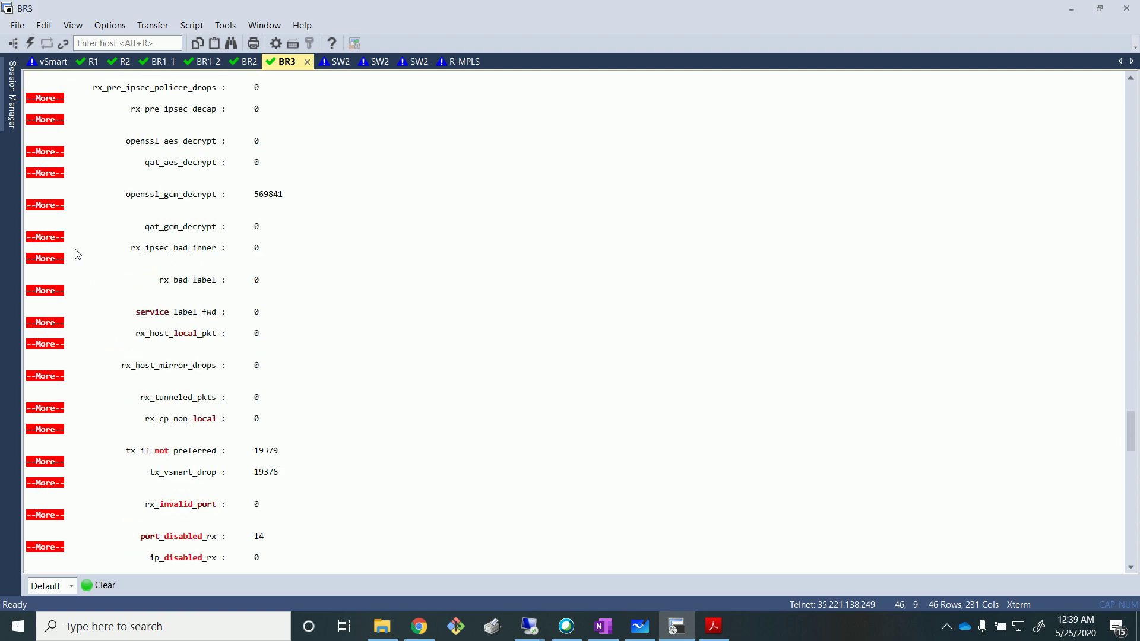
pyautogui.scroll(-8, 83, 251)
pyautogui.moveTo(127, 199); pyautogui.dragTo(288, 200)
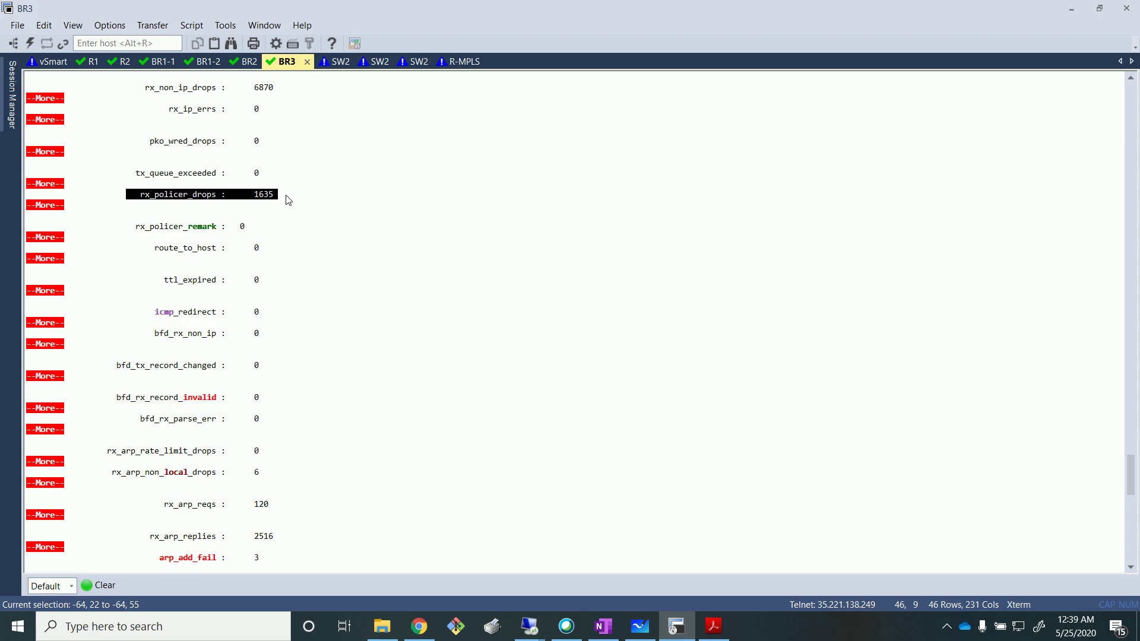
pyautogui.scroll(-2, 308, 245)
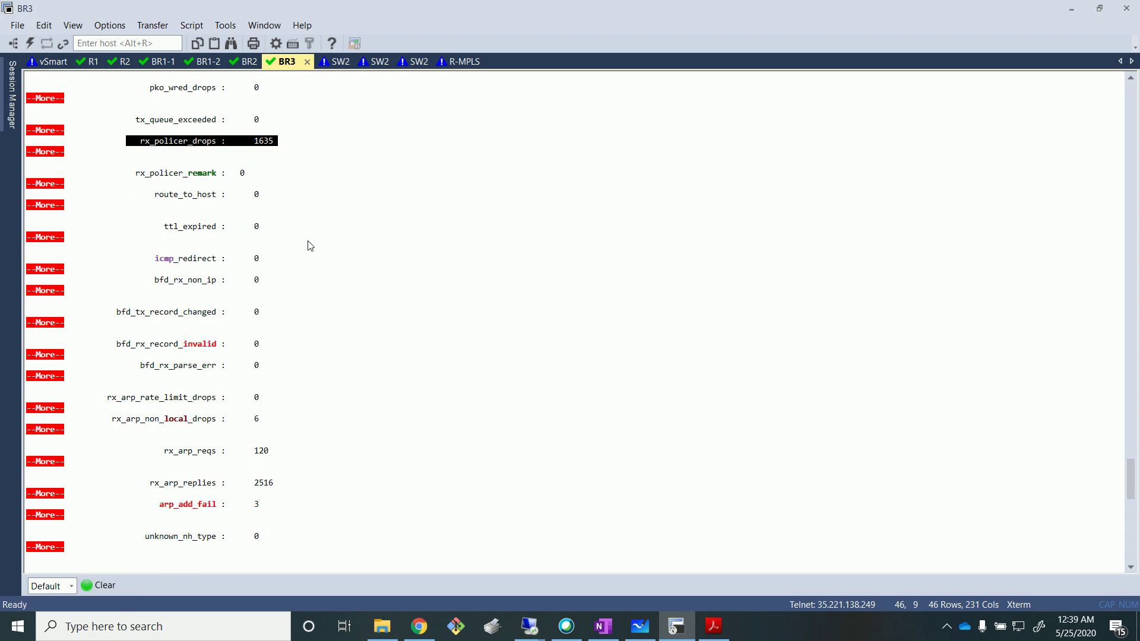
# Quit the statistics pager and run 'show interface detail ge0/2.10 | i drops' on BR3.
pyautogui.press('Return')
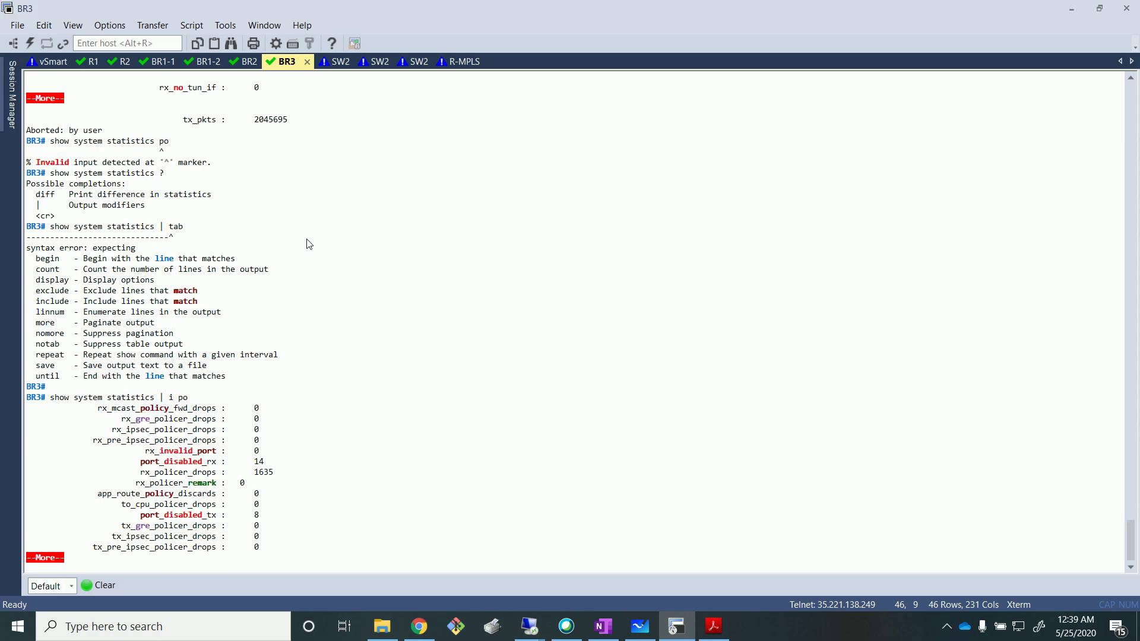
pyautogui.press('q')
pyautogui.press('Return')
pyautogui.press('Return')
pyautogui.press('Return')
pyautogui.press('Return')
pyautogui.press('Return')
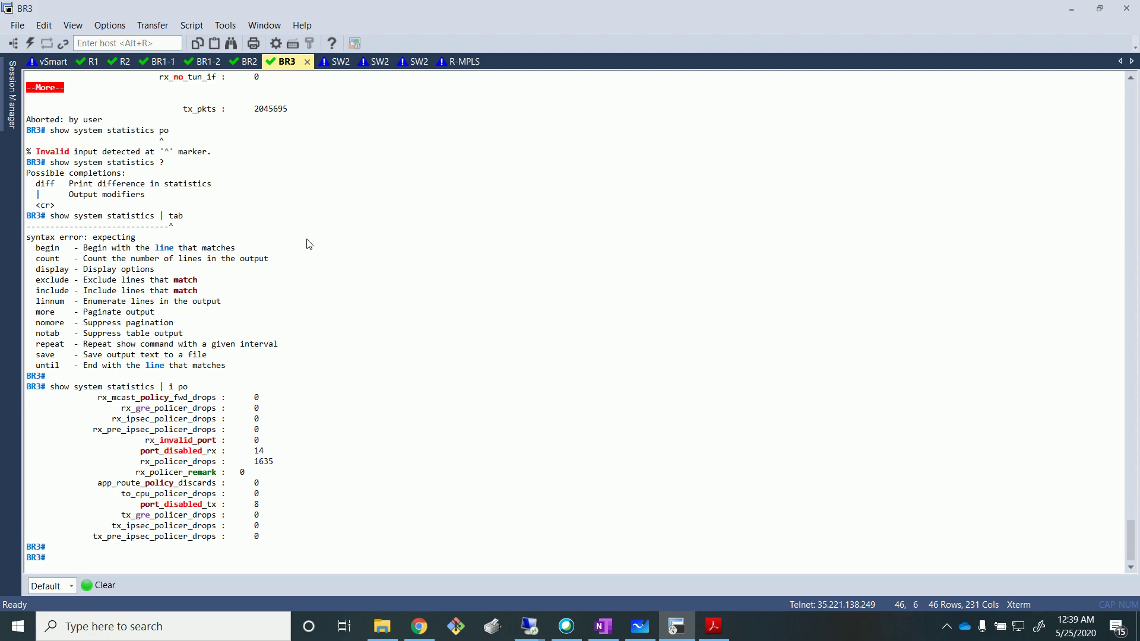
pyautogui.write('show ')
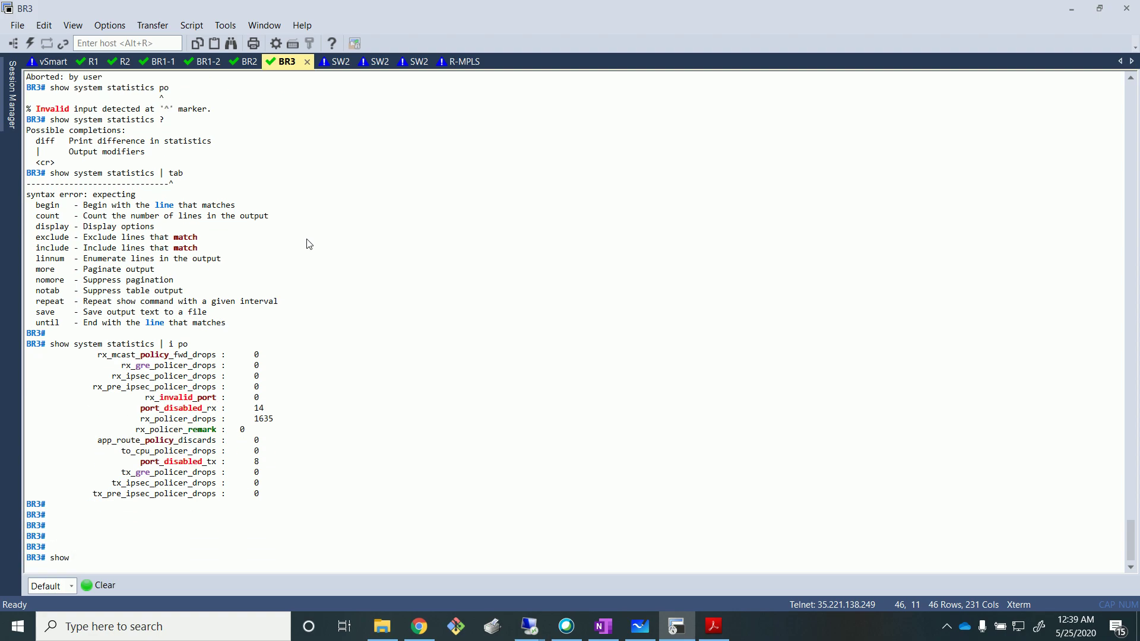
pyautogui.write('interface ')
pyautogui.write('de?')
pyautogui.write('t')
pyautogui.press('Tab')
pyautogui.write('ge0/')
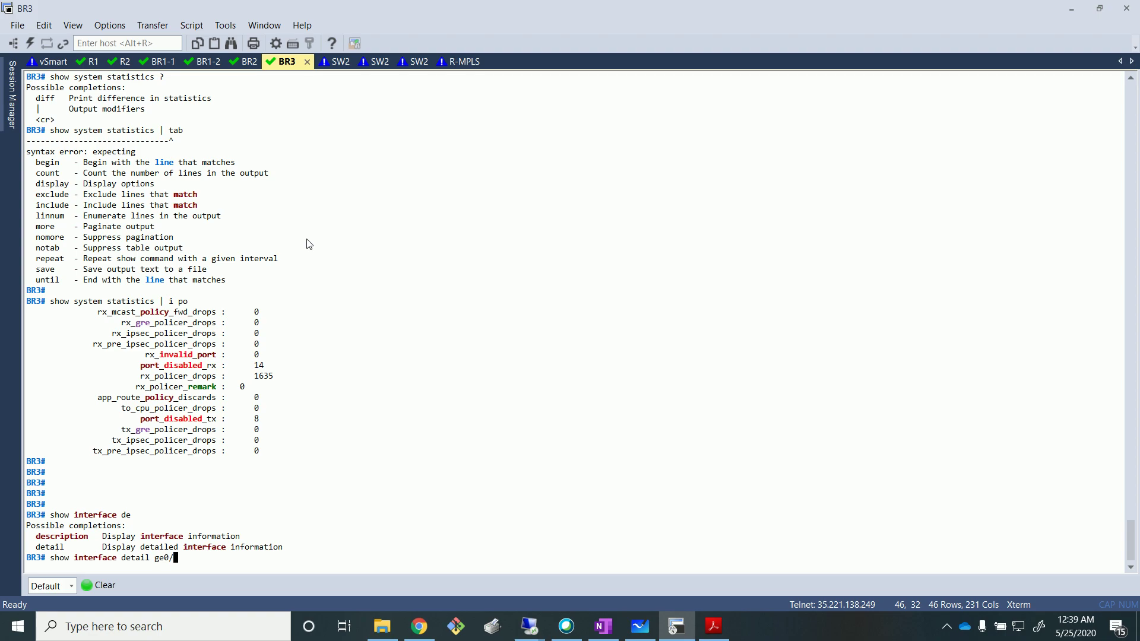
pyautogui.write('2.10 | i drops')
pyautogui.press('Return')
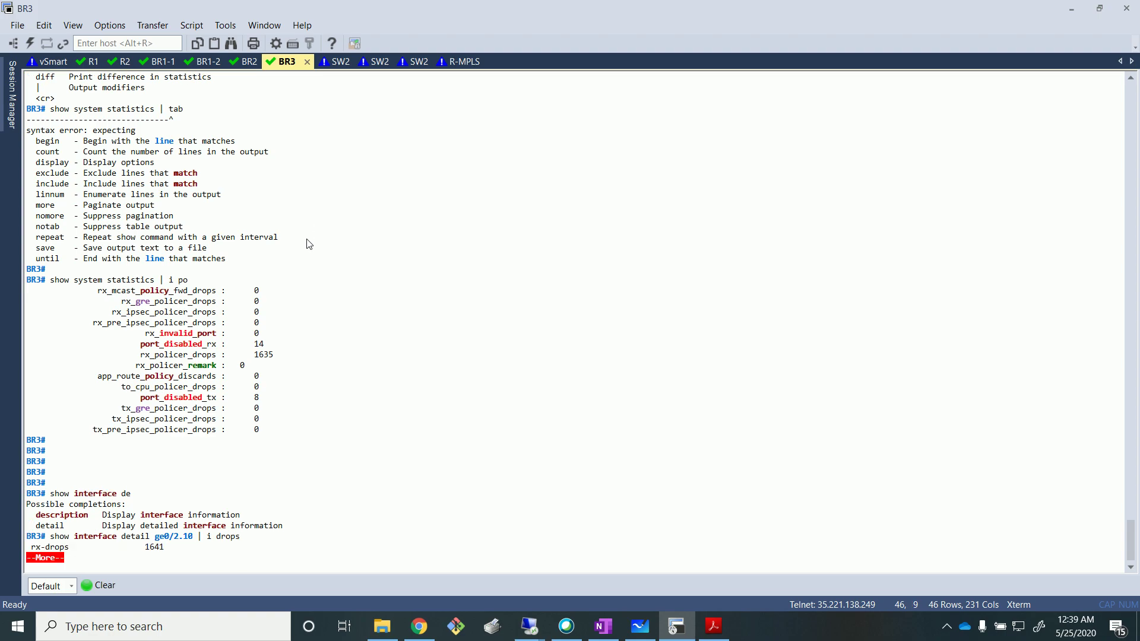
pyautogui.press('space')
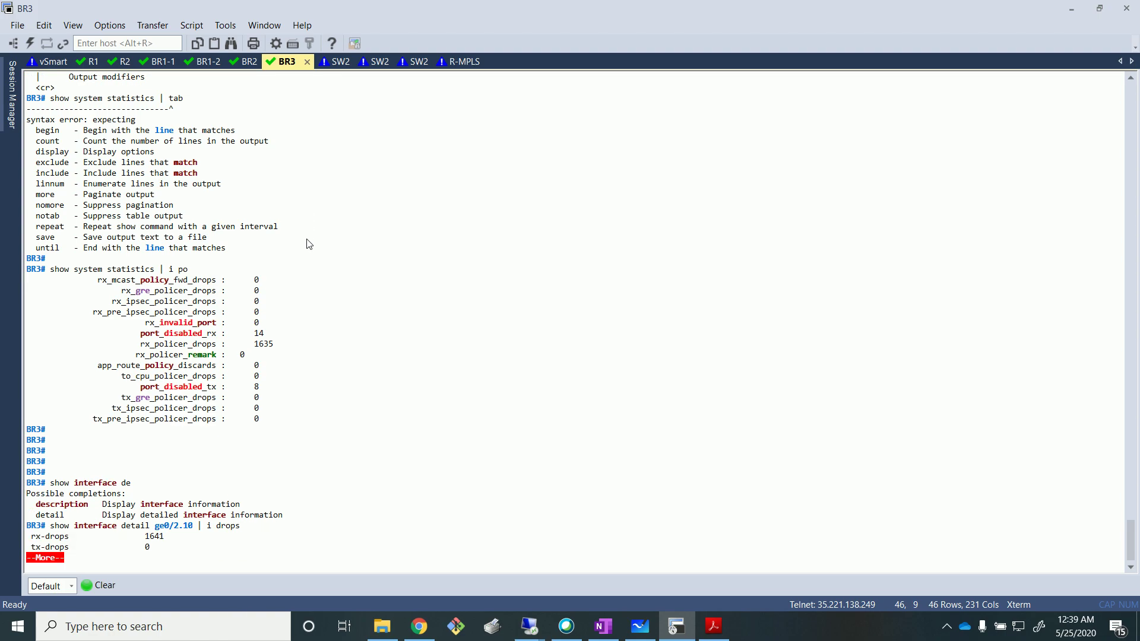
# Highlight the rx-drops 1641 line, then dismiss the paged output.
pyautogui.moveTo(162, 534); pyautogui.dragTo(24, 529)
pyautogui.click(313, 483)
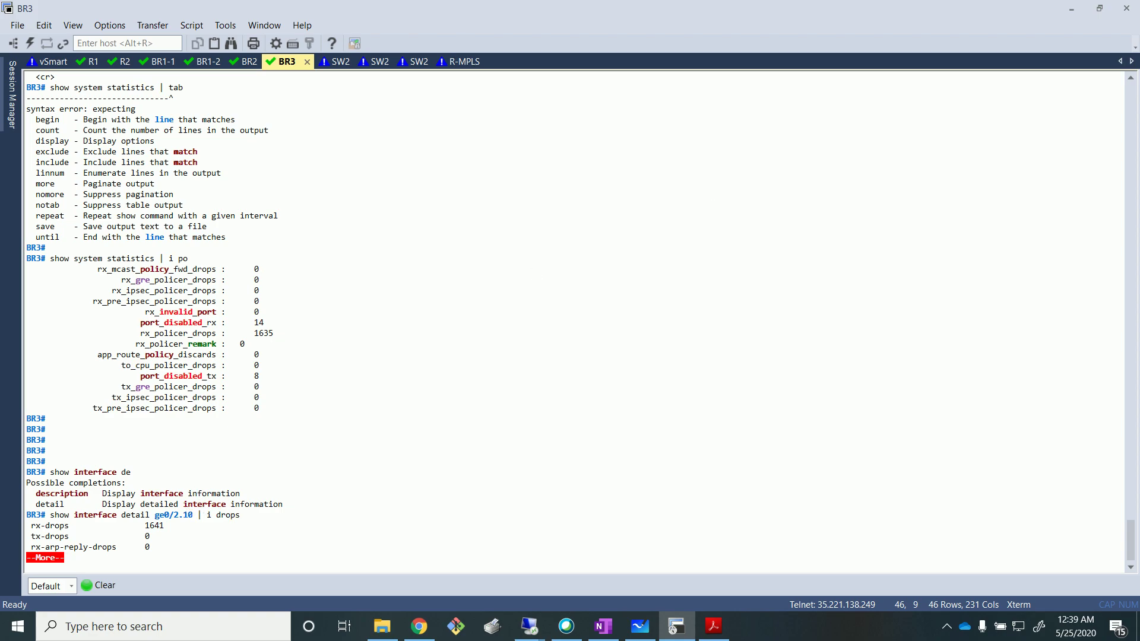
pyautogui.press('q')
pyautogui.press('Return')
pyautogui.press('Return')
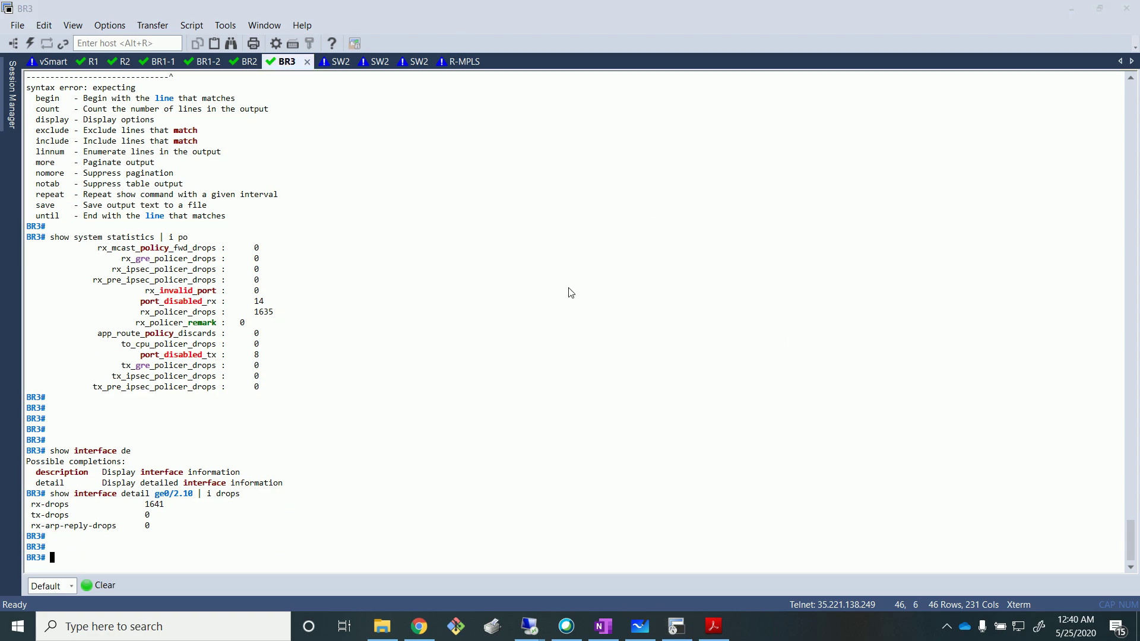
# Delete data1.zip from the remote data_share folder on Branch3 and minimize that remote desktop.
pyautogui.click(530, 626)
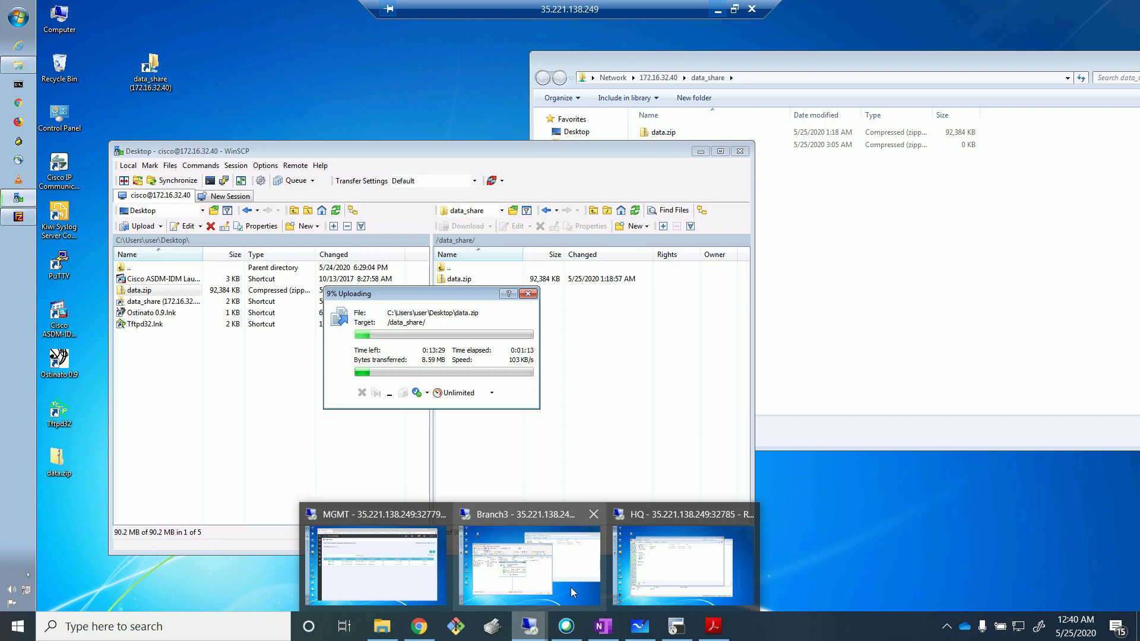
pyautogui.click(571, 592)
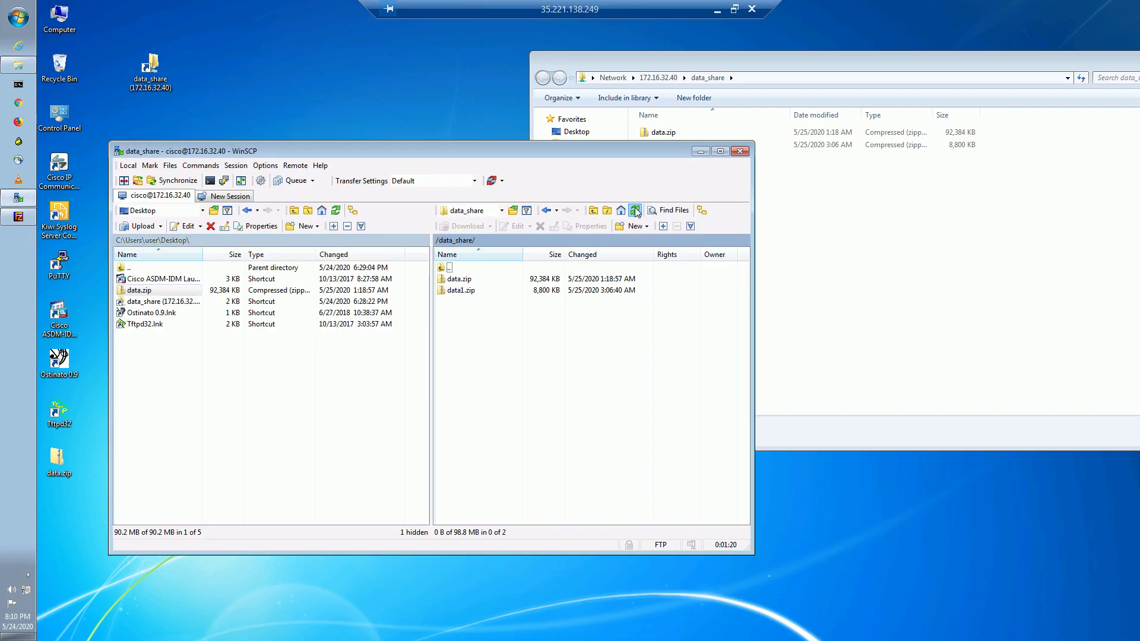
pyautogui.click(466, 290)
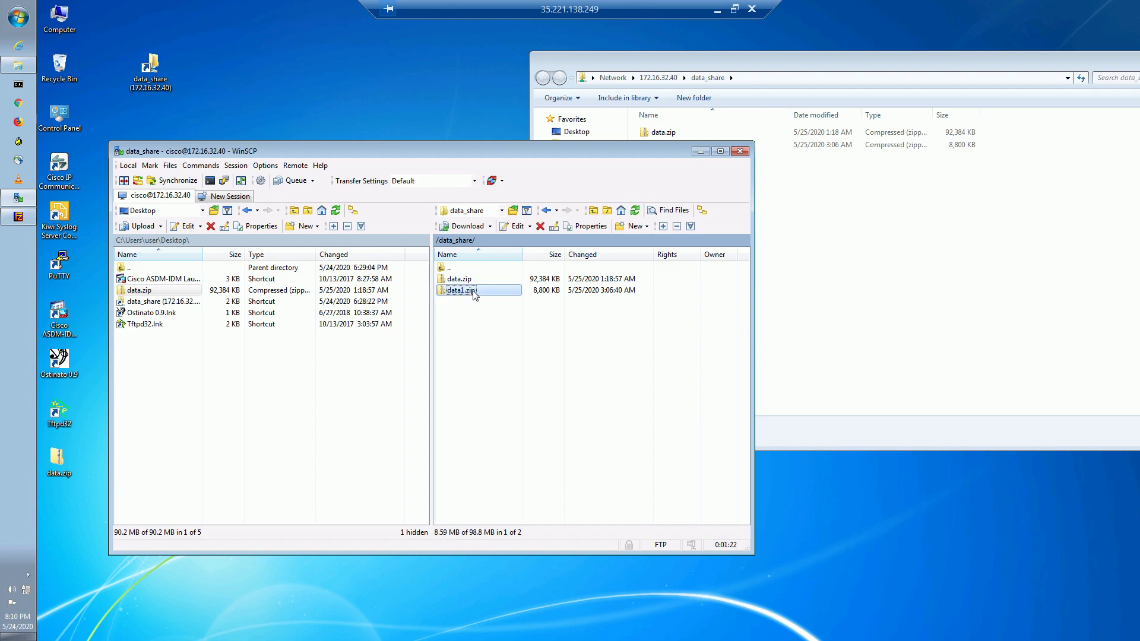
pyautogui.click(541, 226)
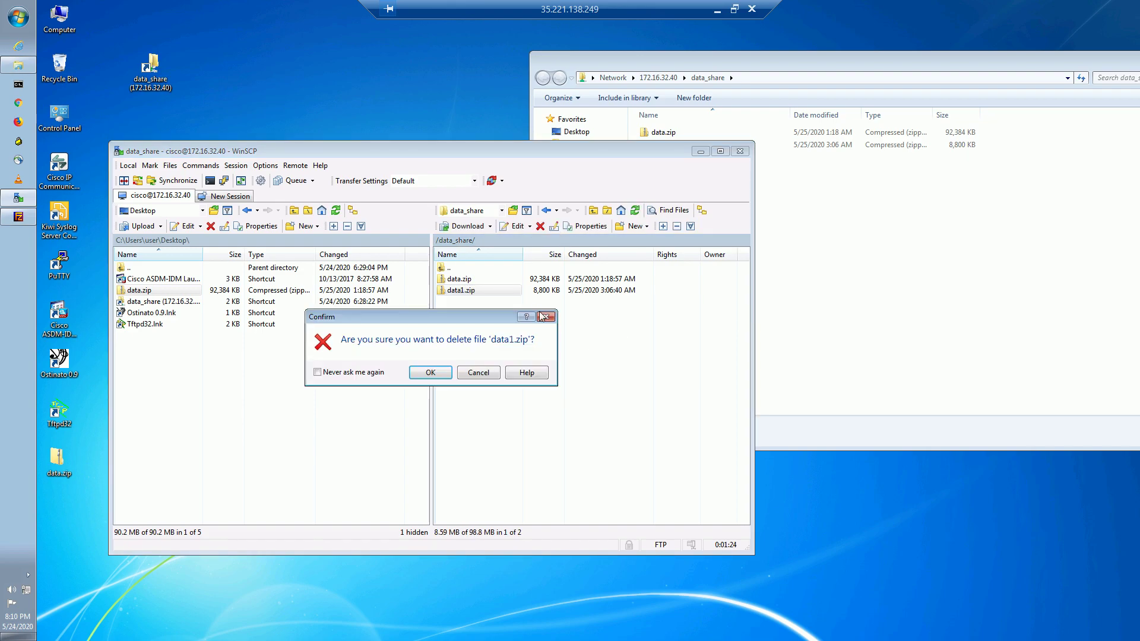
pyautogui.click(443, 374)
pyautogui.click(718, 9)
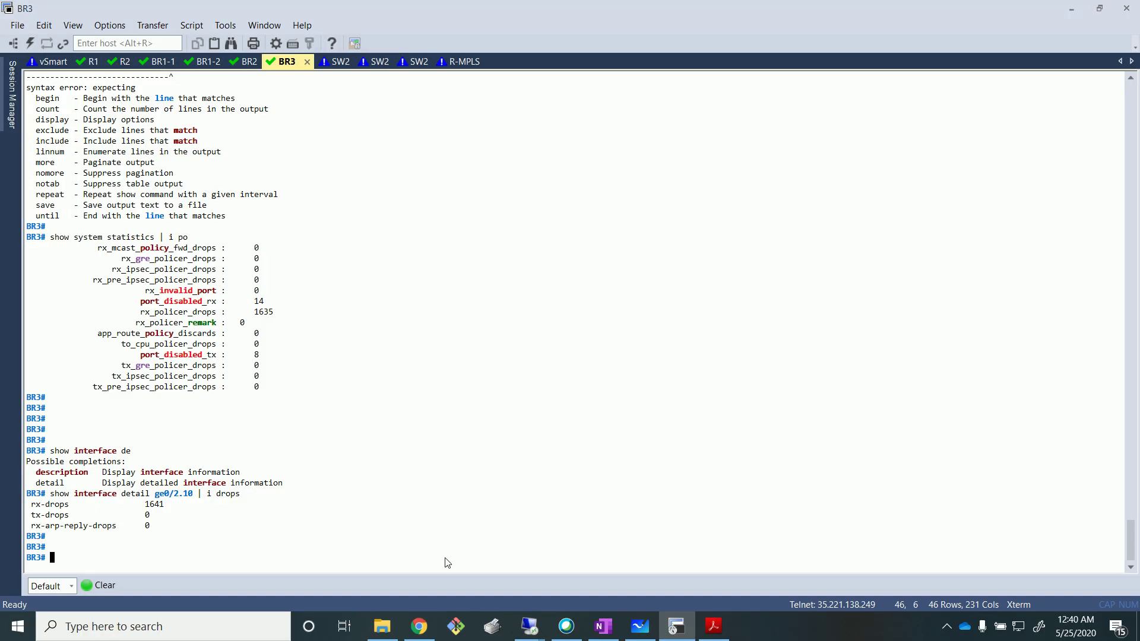
# Restore the vManage remote desktop and log in with the admin credentials.
pyautogui.moveTo(533, 631)
pyautogui.click(392, 570)
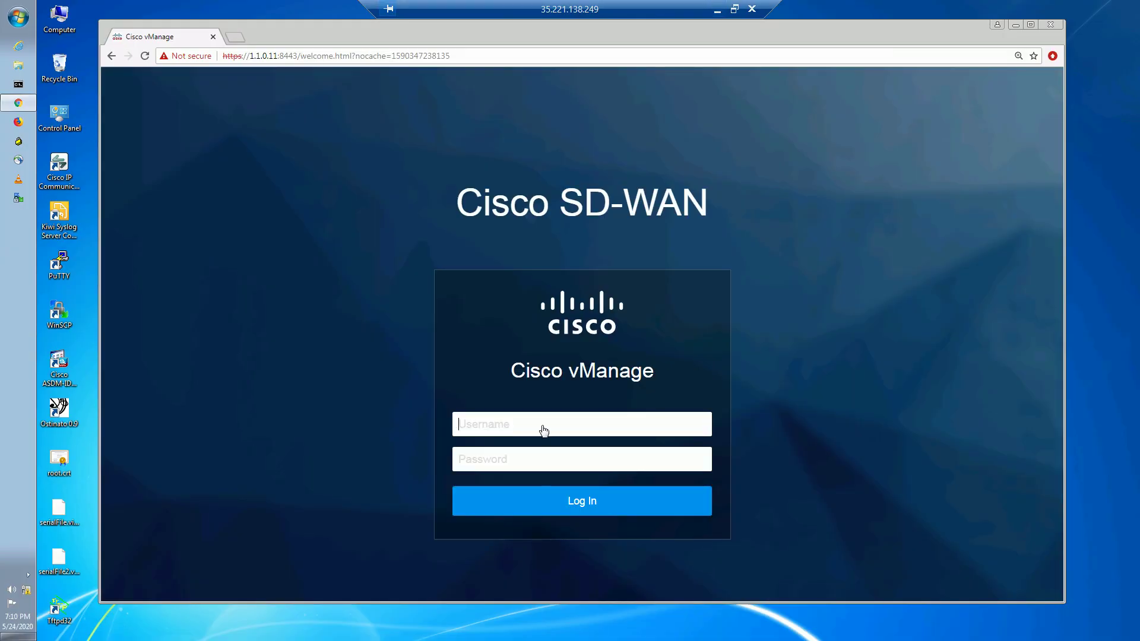
pyautogui.click(544, 428)
pyautogui.write('adminadmi')
pyautogui.write('n')
pyautogui.press('Return')
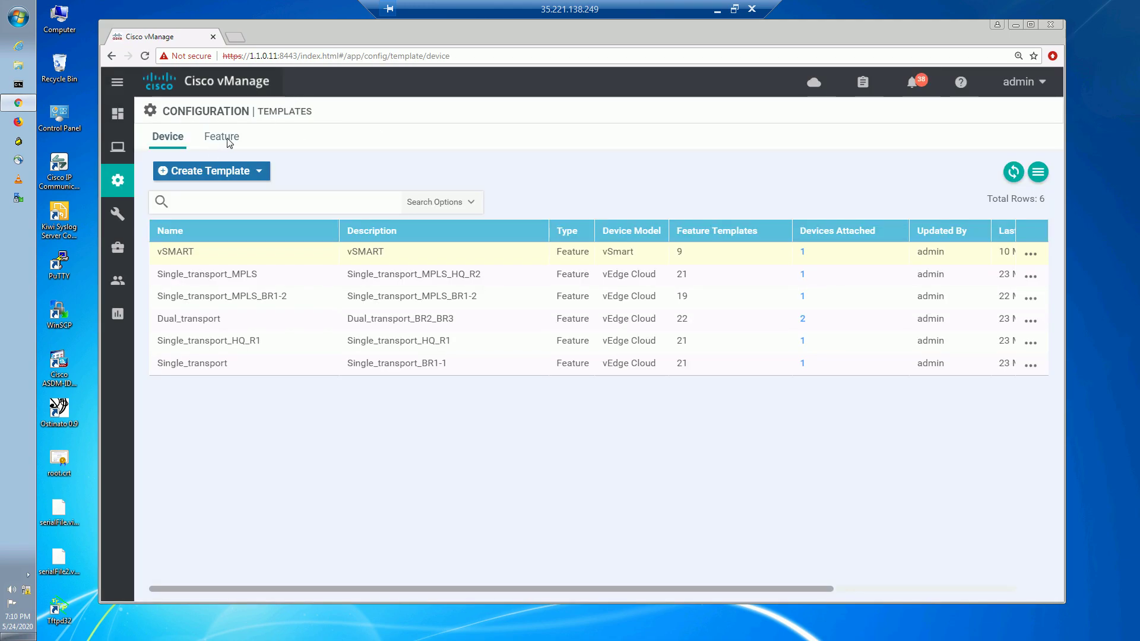
# Set Ingress Policer to Default (Off) in the vedge_ge0/2.10 feature template and update it.
pyautogui.click(228, 142)
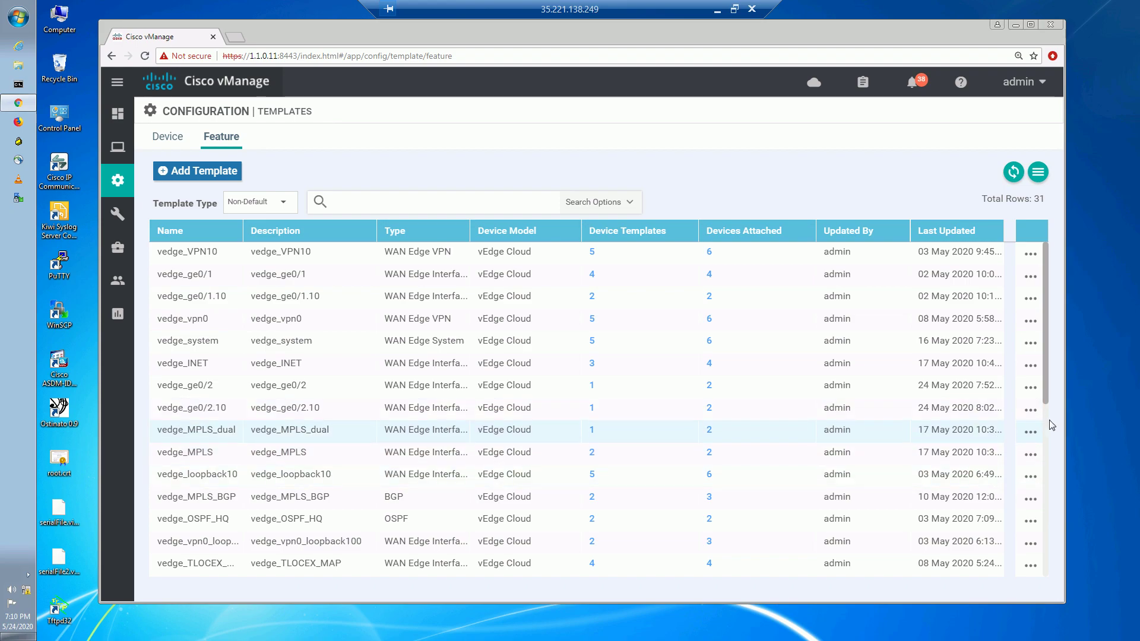
pyautogui.click(1032, 412)
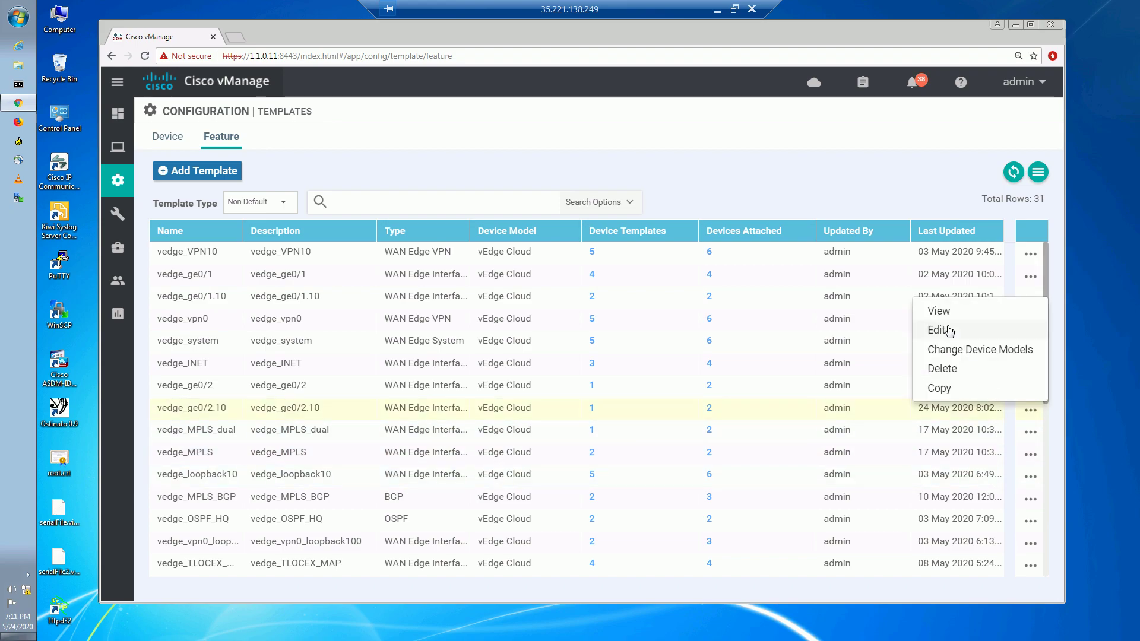
pyautogui.click(945, 330)
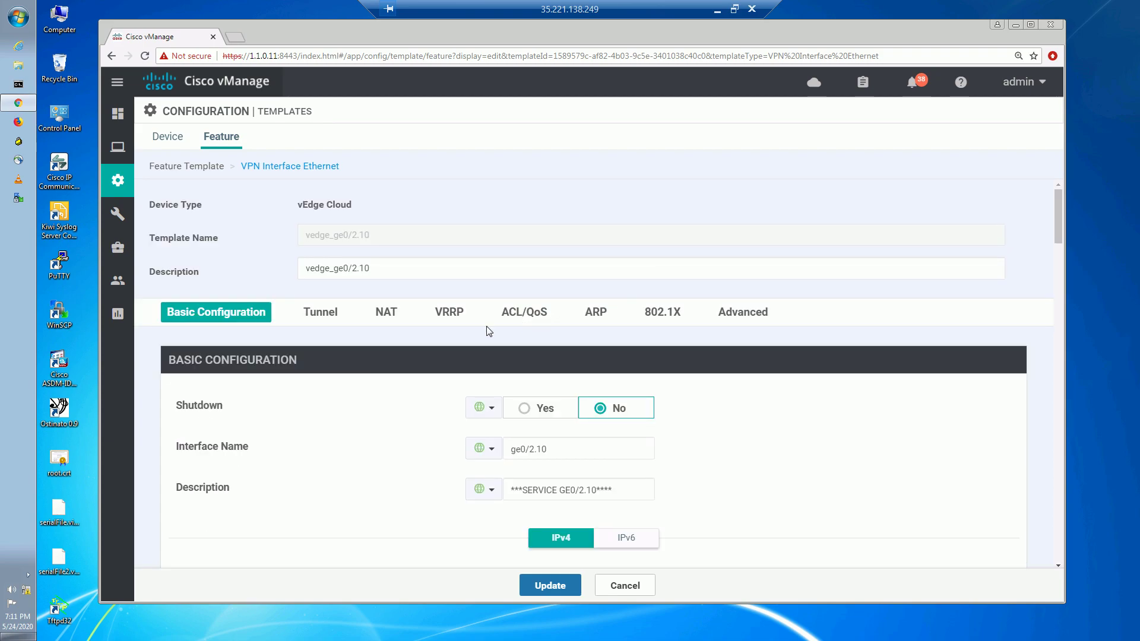
pyautogui.click(522, 311)
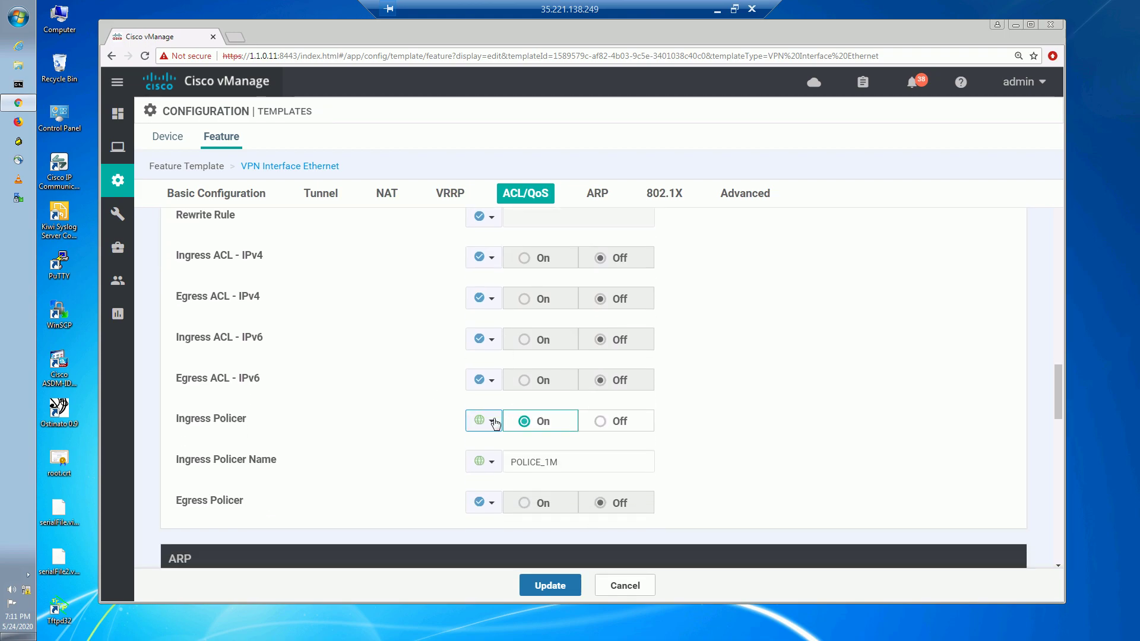
pyautogui.click(491, 421)
pyautogui.click(509, 467)
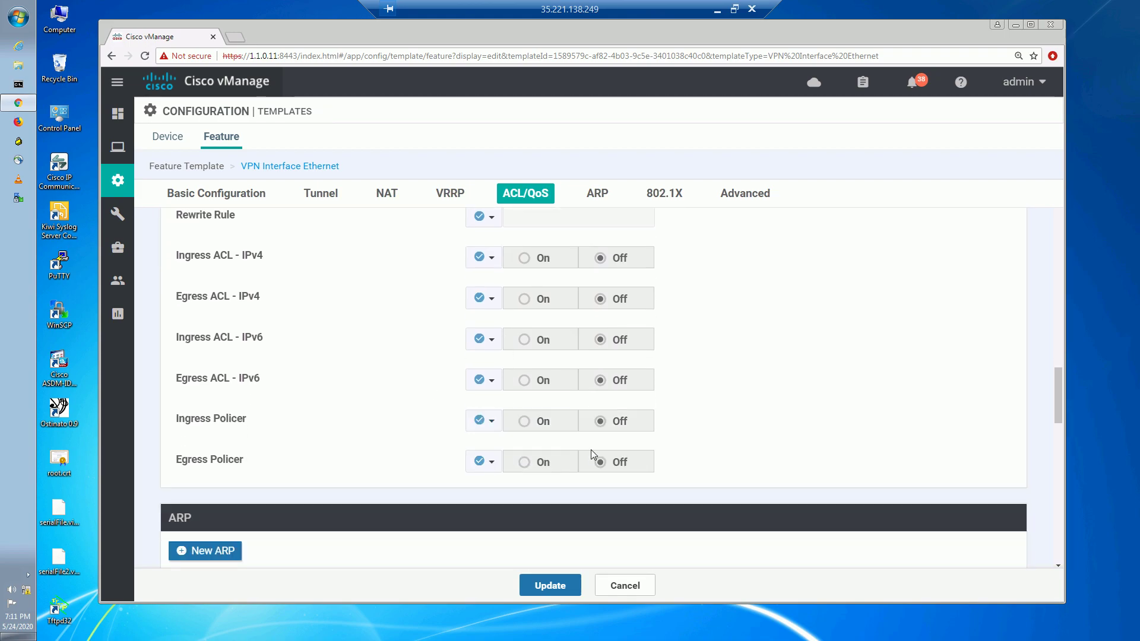
pyautogui.click(554, 597)
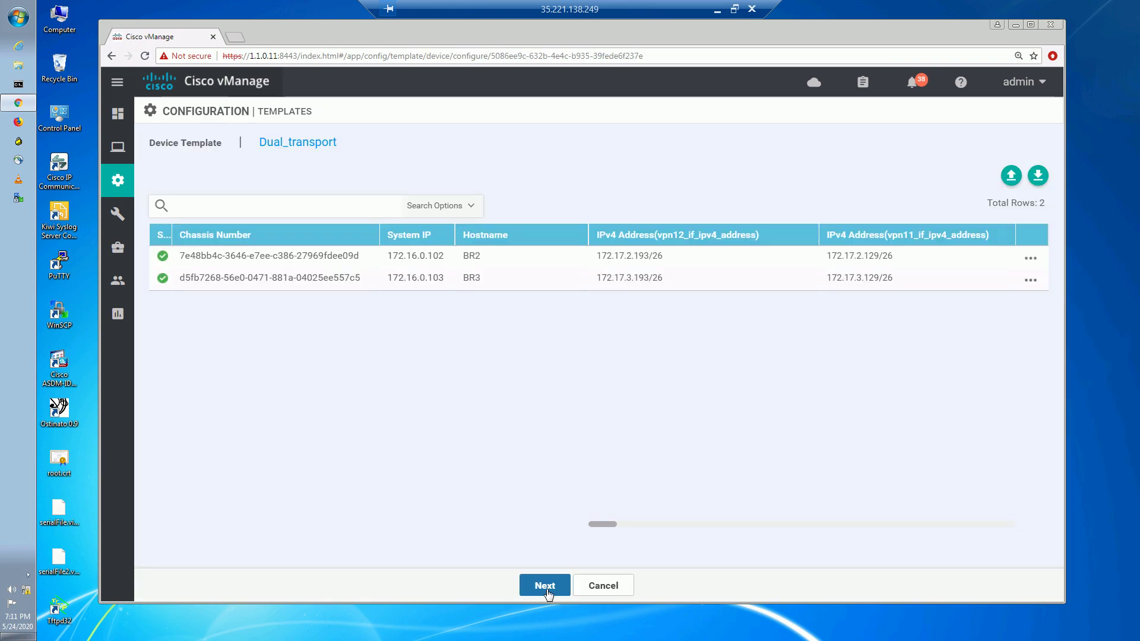
# Push the updated template configuration to BR2 and BR3.
pyautogui.click(545, 588)
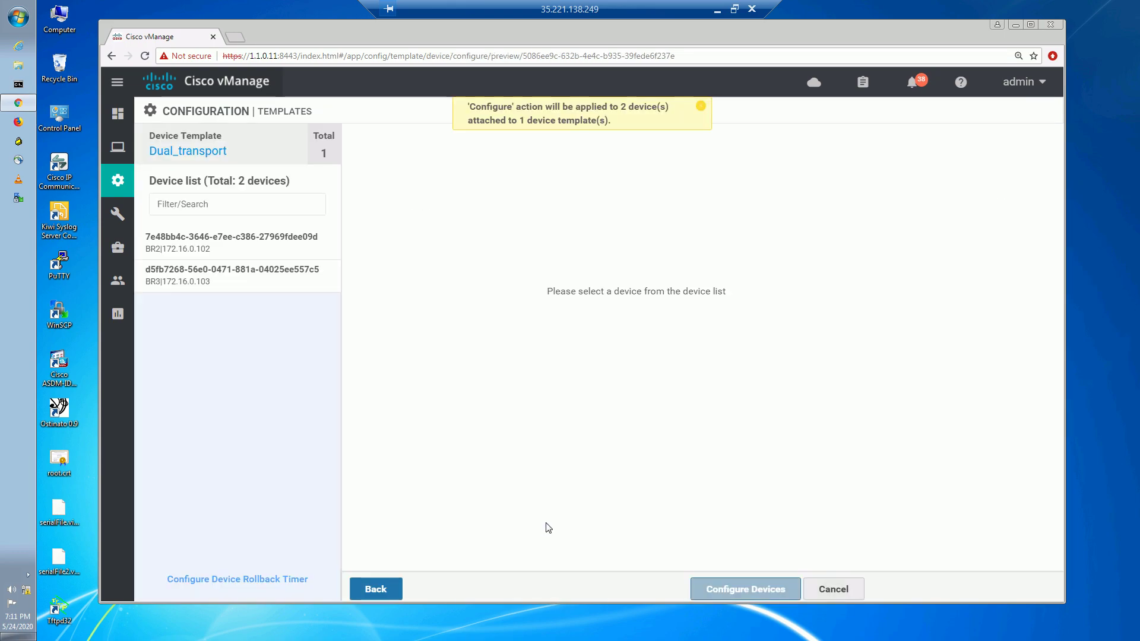
pyautogui.click(745, 584)
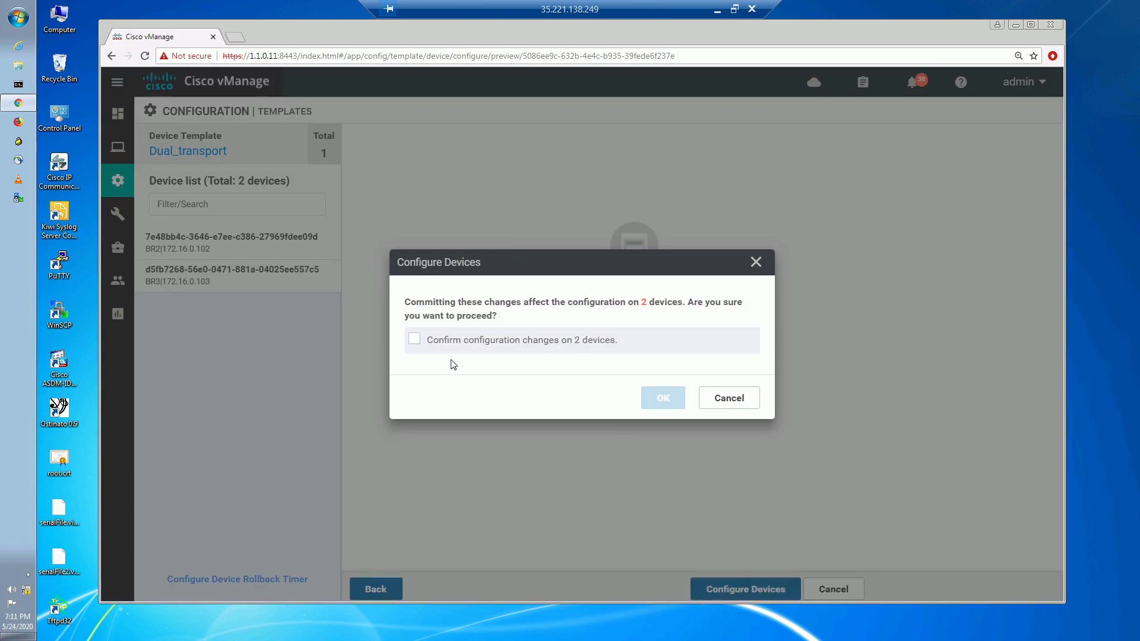
pyautogui.click(414, 340)
pyautogui.click(658, 399)
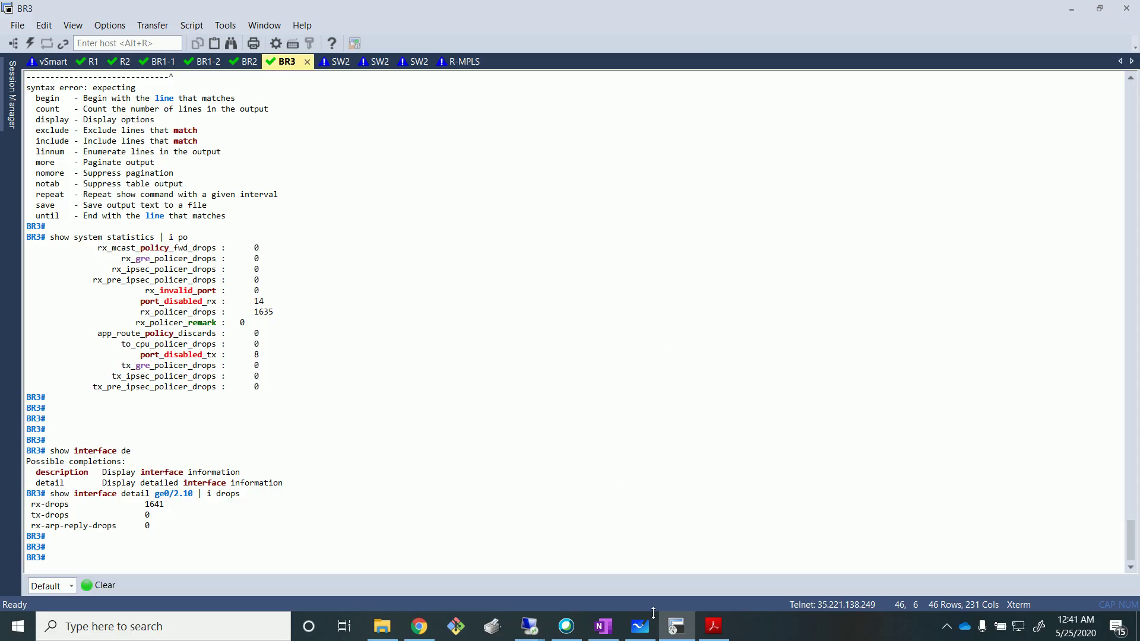
# Switch from the SecureCRT BR3 session to Microsoft Whiteboard.
pyautogui.click(640, 626)
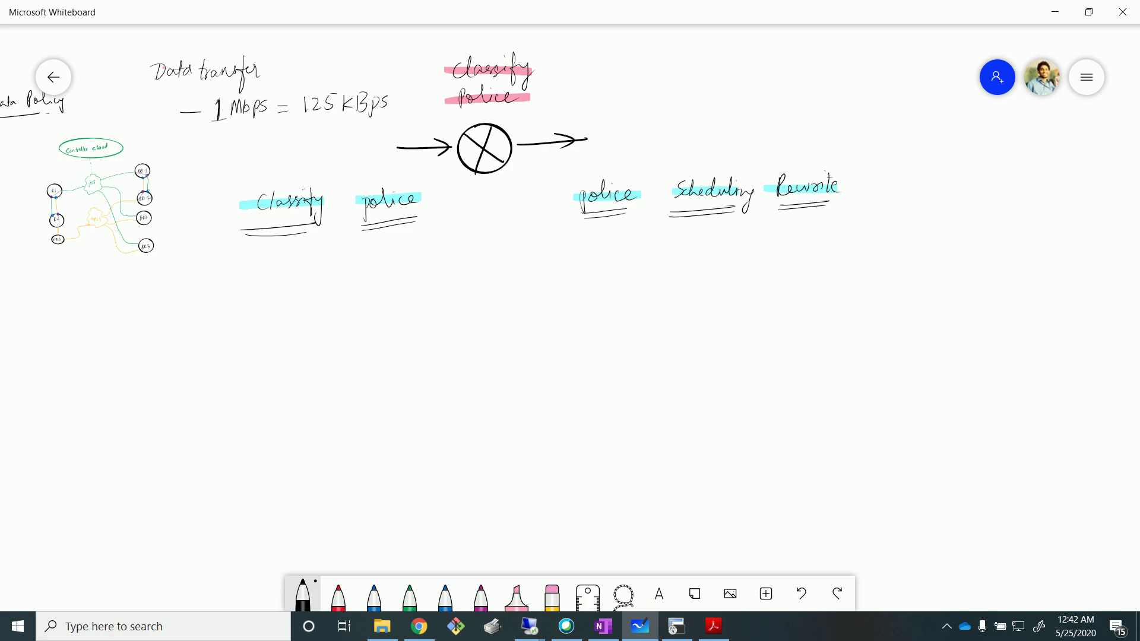
# With the thinnest red pen, write '-per interface' and '-per traffic class' under 'police'.
pyautogui.click(338, 597)
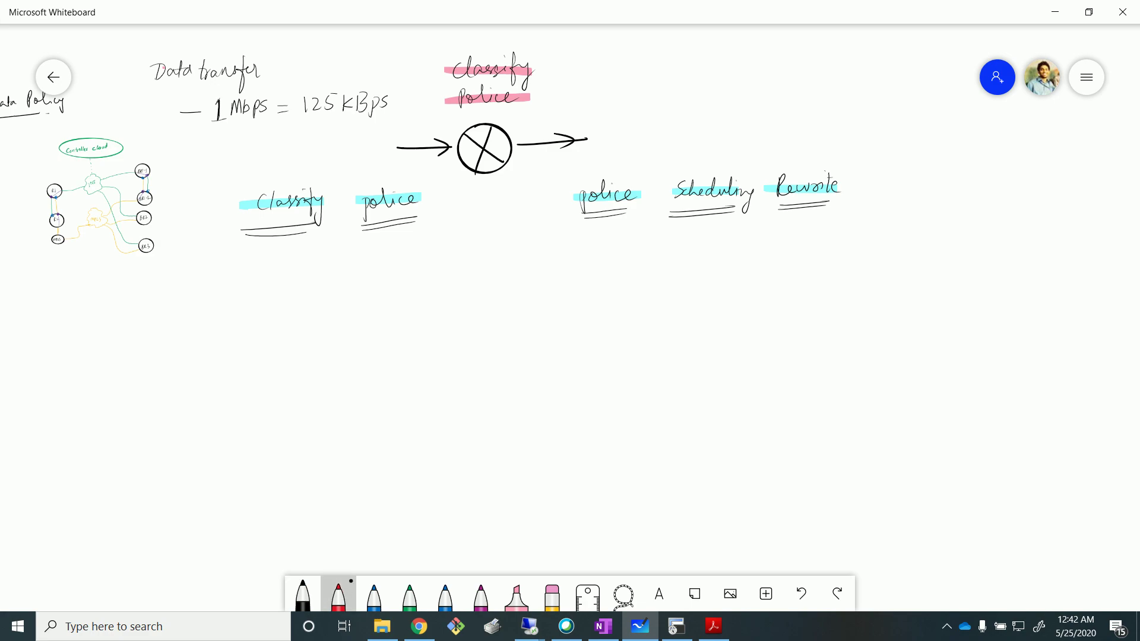
pyautogui.click(338, 597)
pyautogui.click(374, 558)
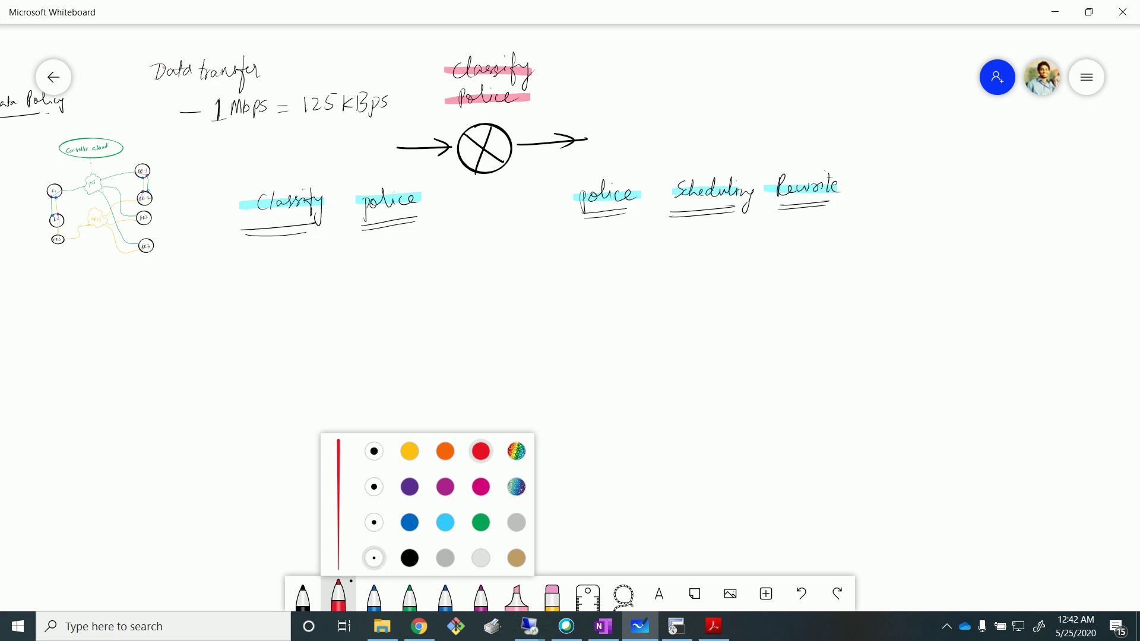
pyautogui.moveTo(360, 258); pyautogui.dragTo(503, 244)
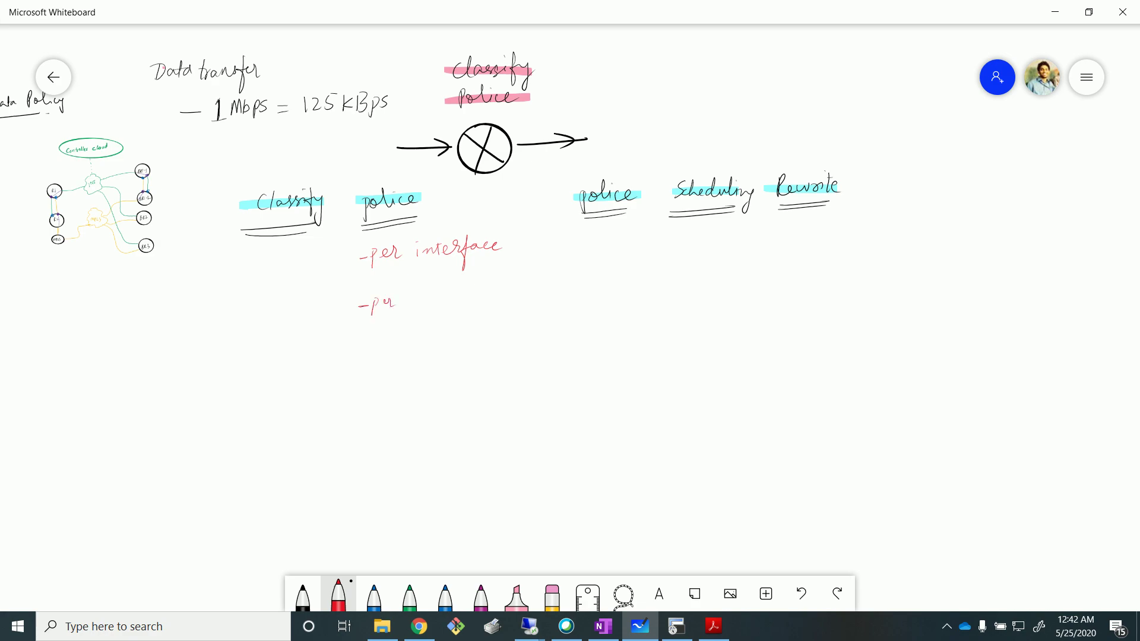
pyautogui.moveTo(431, 301)
pyautogui.mouseDown()
pyautogui.moveTo(455, 286)
pyautogui.moveTo(424, 328)
pyautogui.mouseUp()
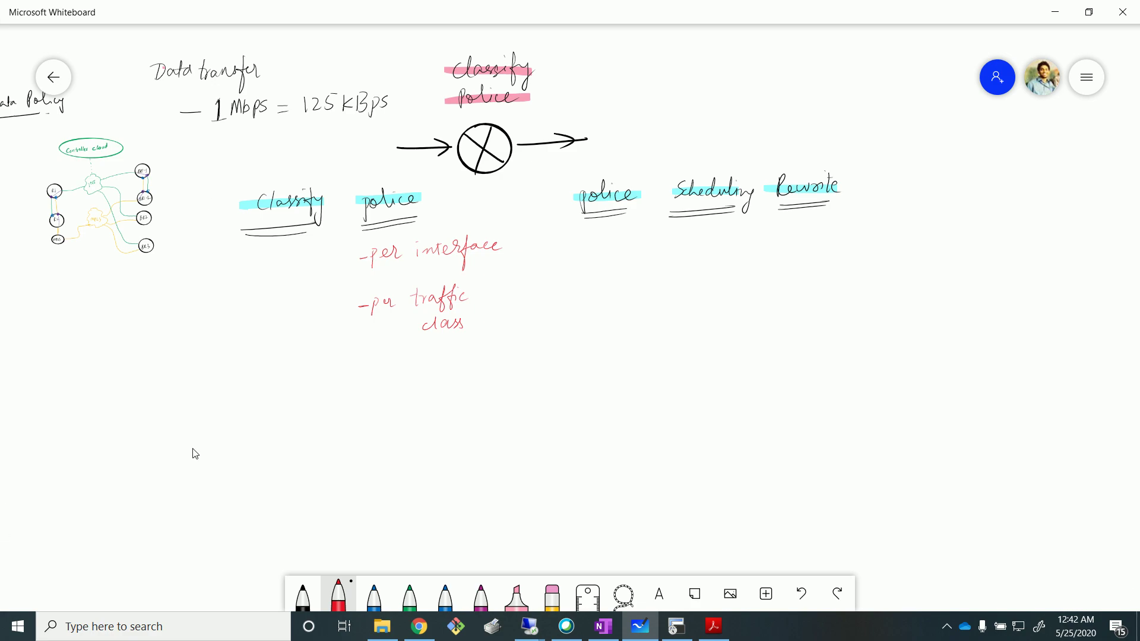
# Go to Configuration > Policies > Localized Policy > Access Control Lists and add an IPv4 ACL policy.
pyautogui.moveTo(519, 630)
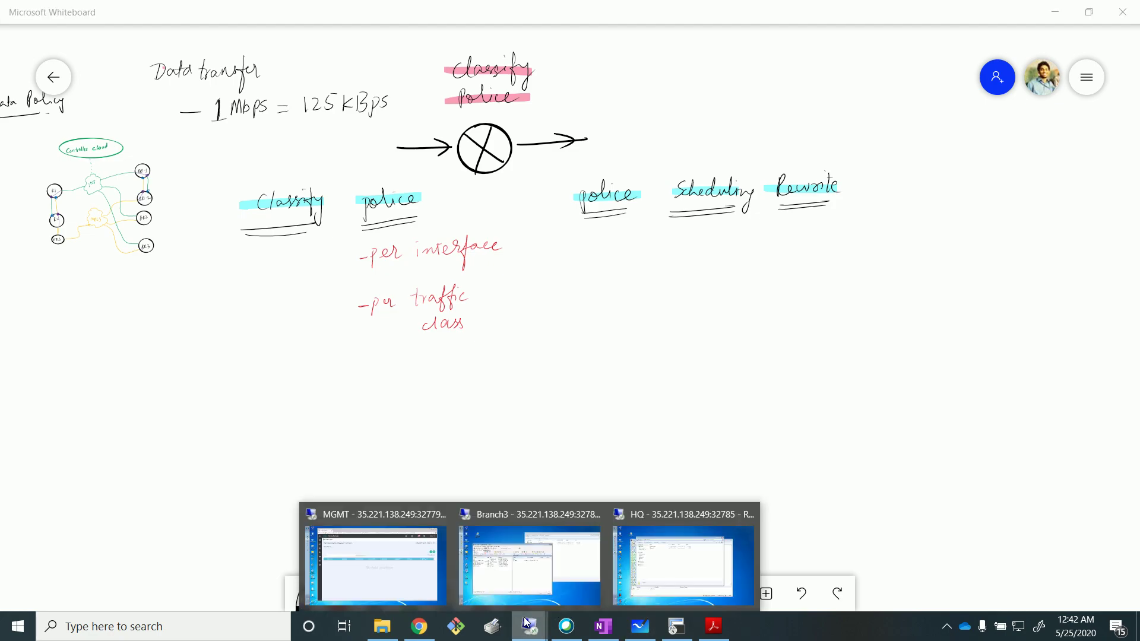
pyautogui.click(359, 552)
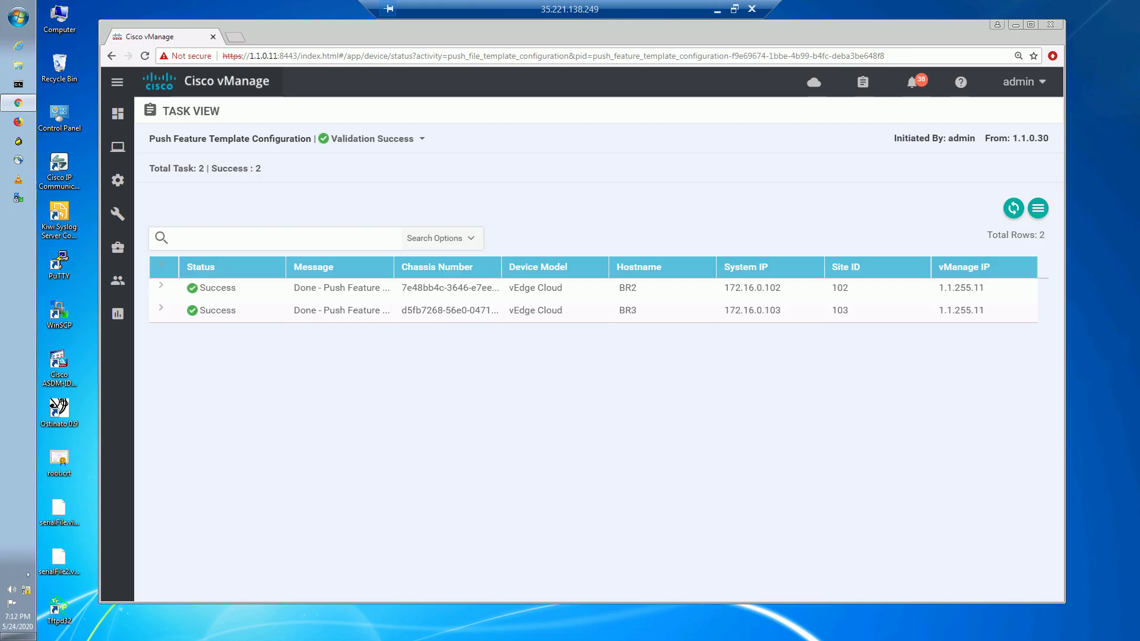
pyautogui.moveTo(119, 186)
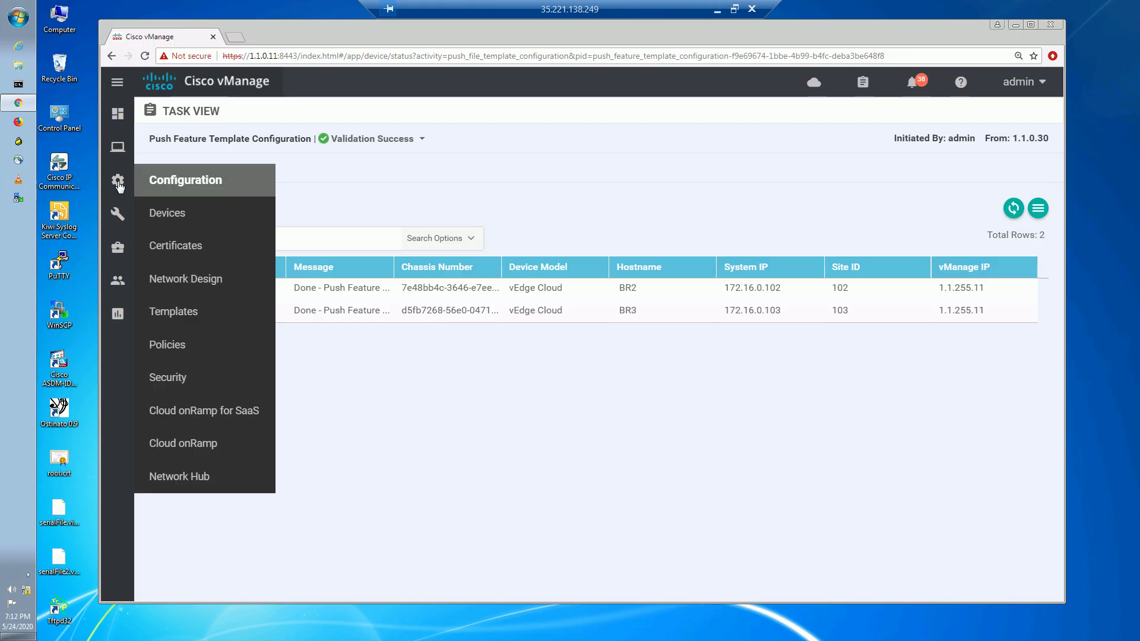
pyautogui.click(166, 342)
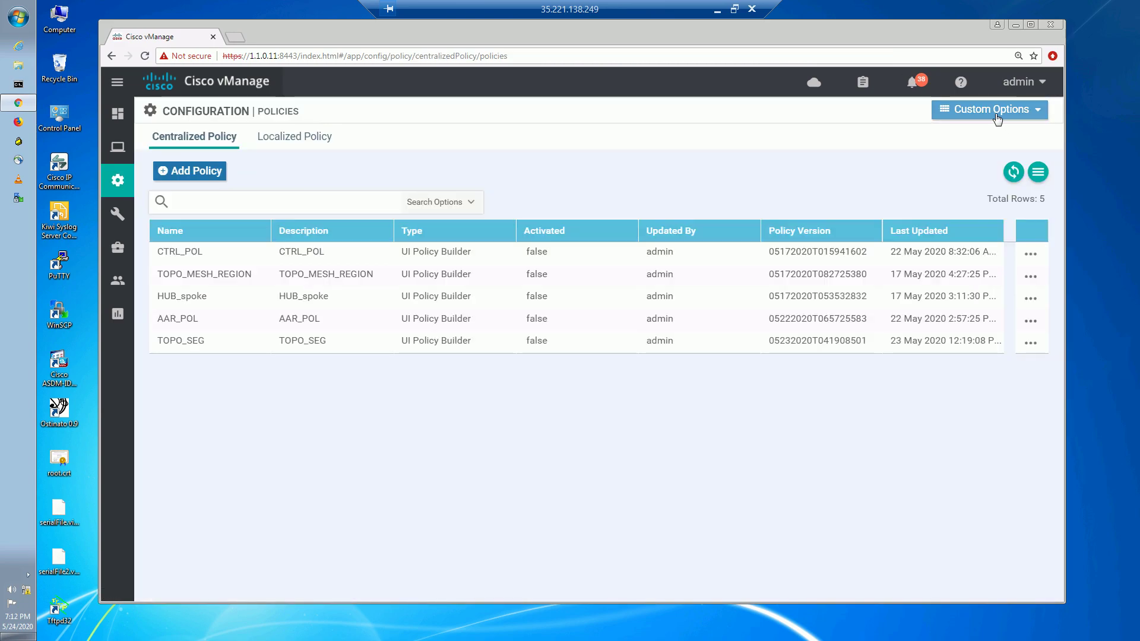
pyautogui.click(998, 113)
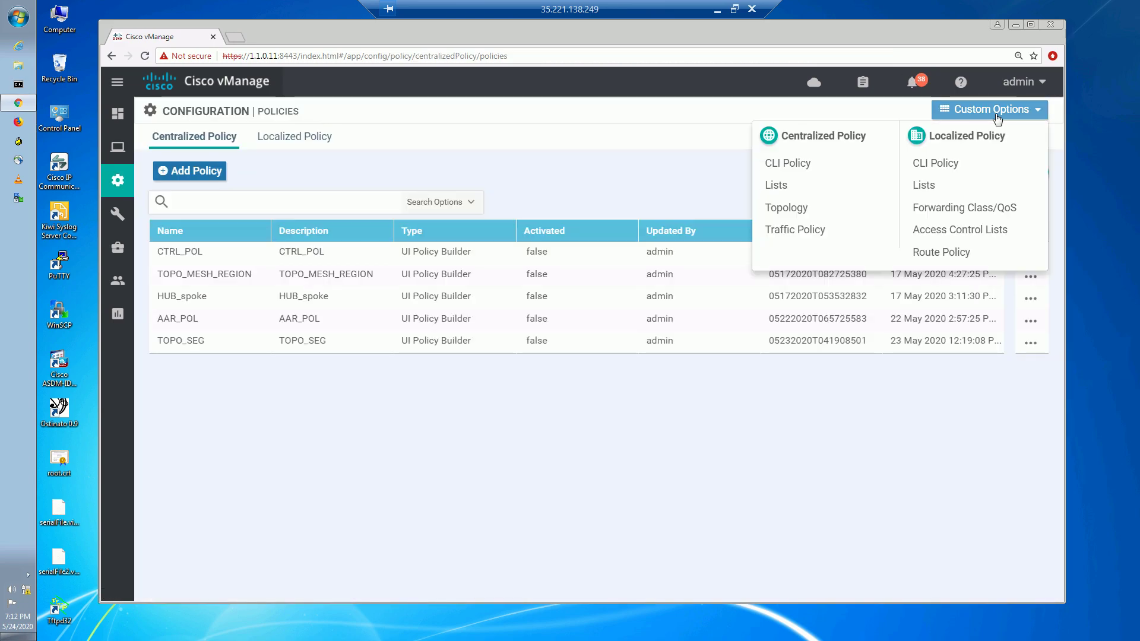
pyautogui.click(941, 236)
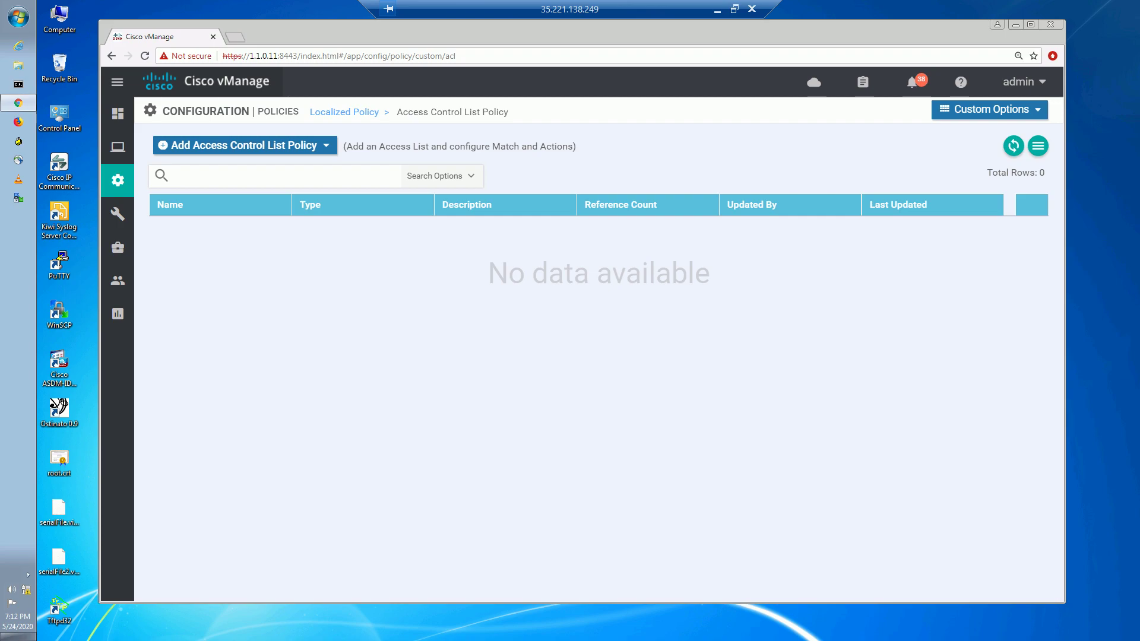
pyautogui.click(270, 151)
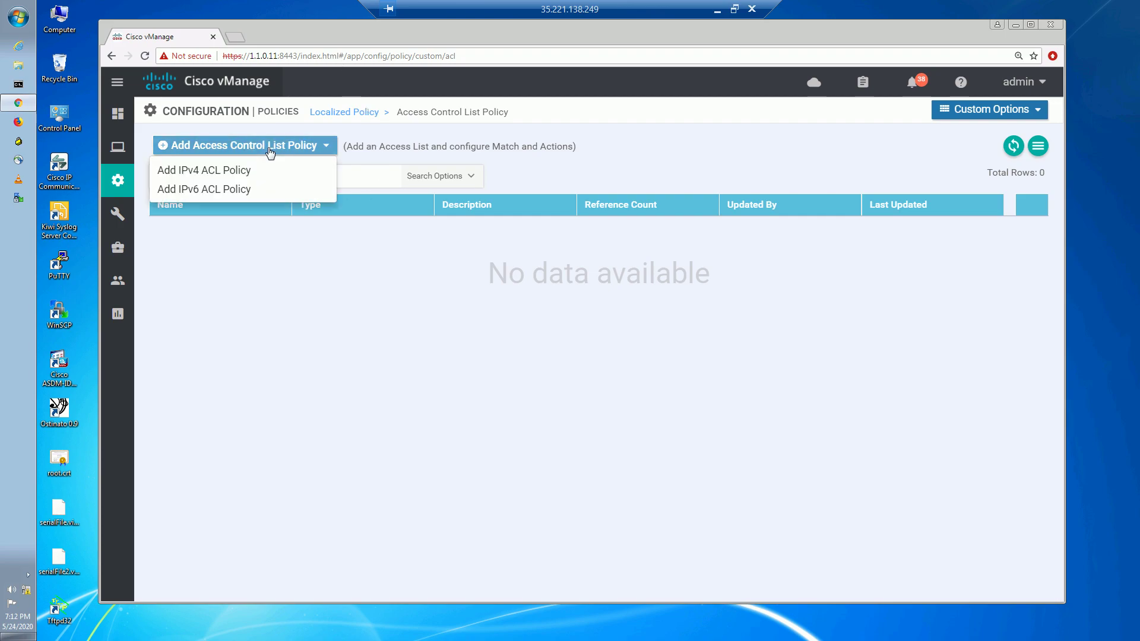
pyautogui.click(237, 172)
# Name the ACL policy ACL_FROM_VLAN10 and use the same text as its description.
pyautogui.click(361, 151)
pyautogui.write('ACL_')
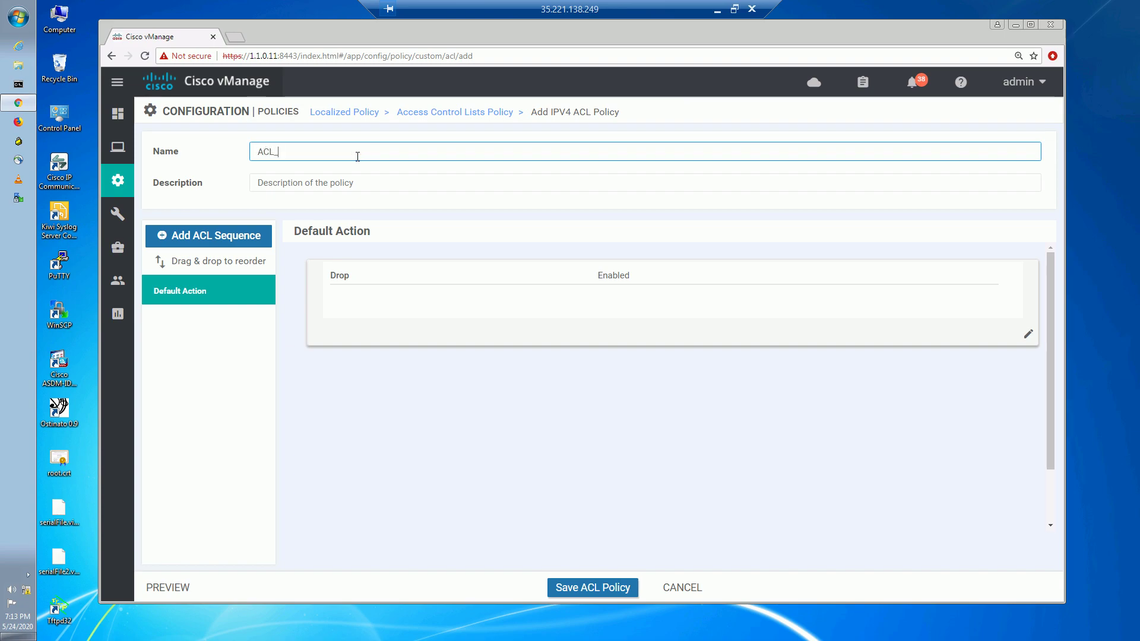
pyautogui.write('FROM_VLAN10')
pyautogui.moveTo(360, 154); pyautogui.dragTo(169, 136)
pyautogui.hotkey('ctrl', 'c')
pyautogui.click(362, 179)
pyautogui.hotkey('ctrl', 'v')
# Add an ACL sequence rule matching destination port 445 and protocol 6.
pyautogui.click(232, 243)
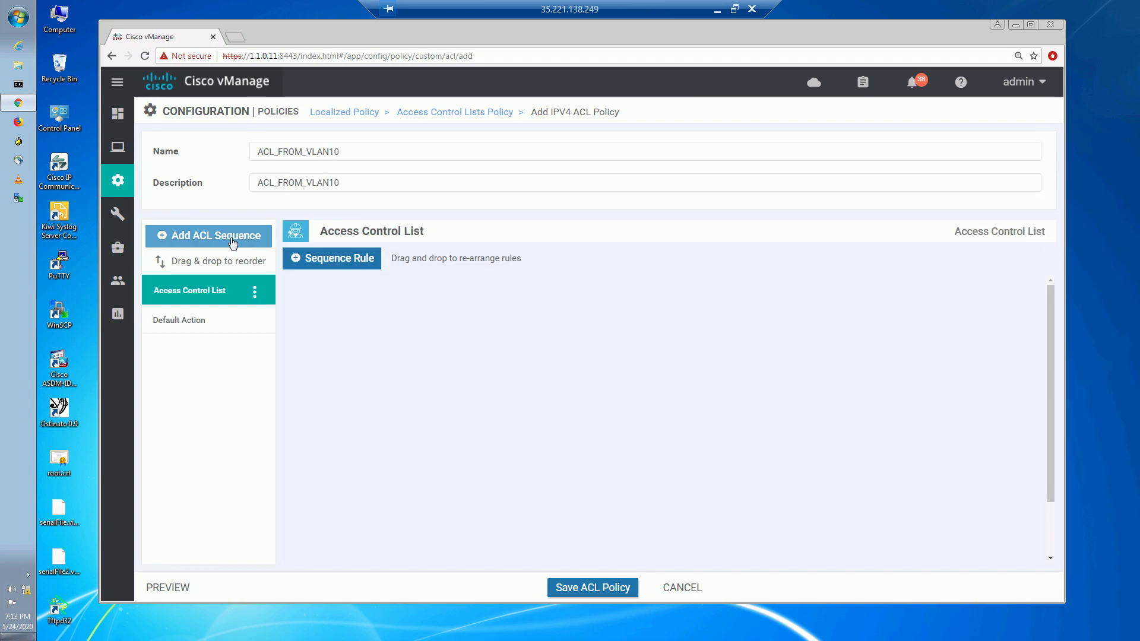
pyautogui.click(364, 259)
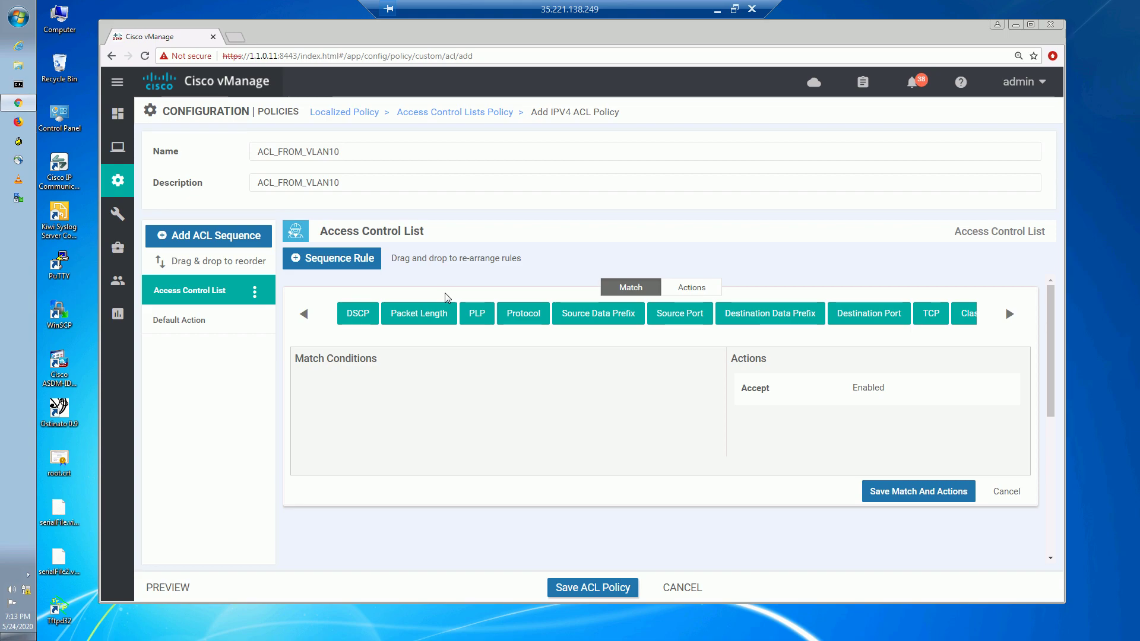
pyautogui.click(873, 314)
pyautogui.click(534, 381)
pyautogui.write('445')
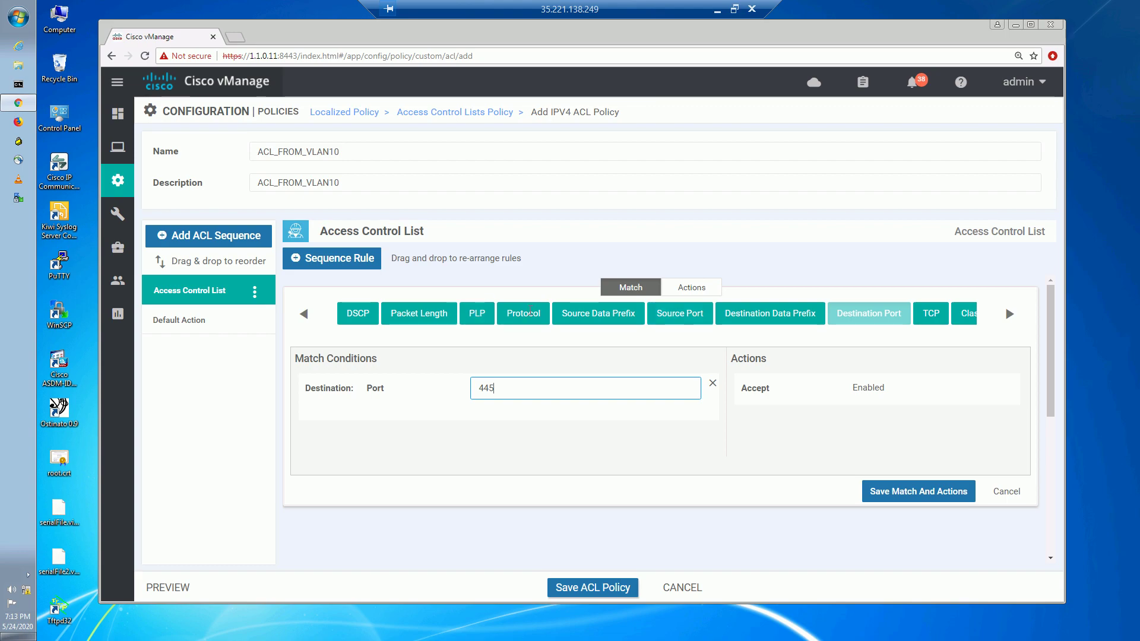
pyautogui.click(530, 320)
pyautogui.click(500, 443)
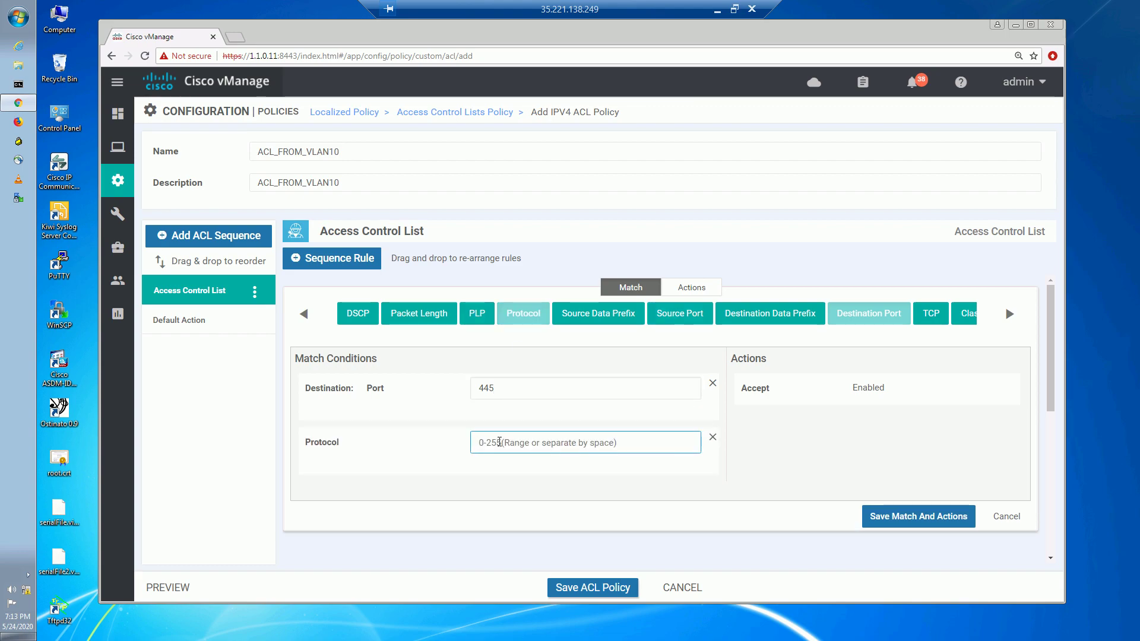
pyautogui.write('6')
pyautogui.click(493, 488)
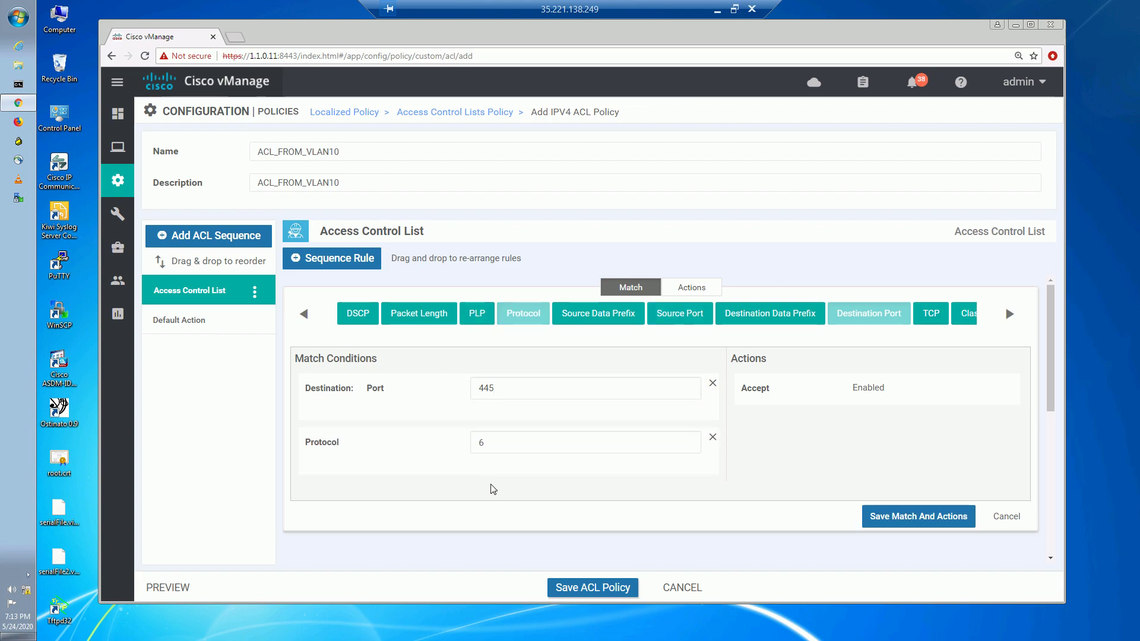
pyautogui.click(703, 290)
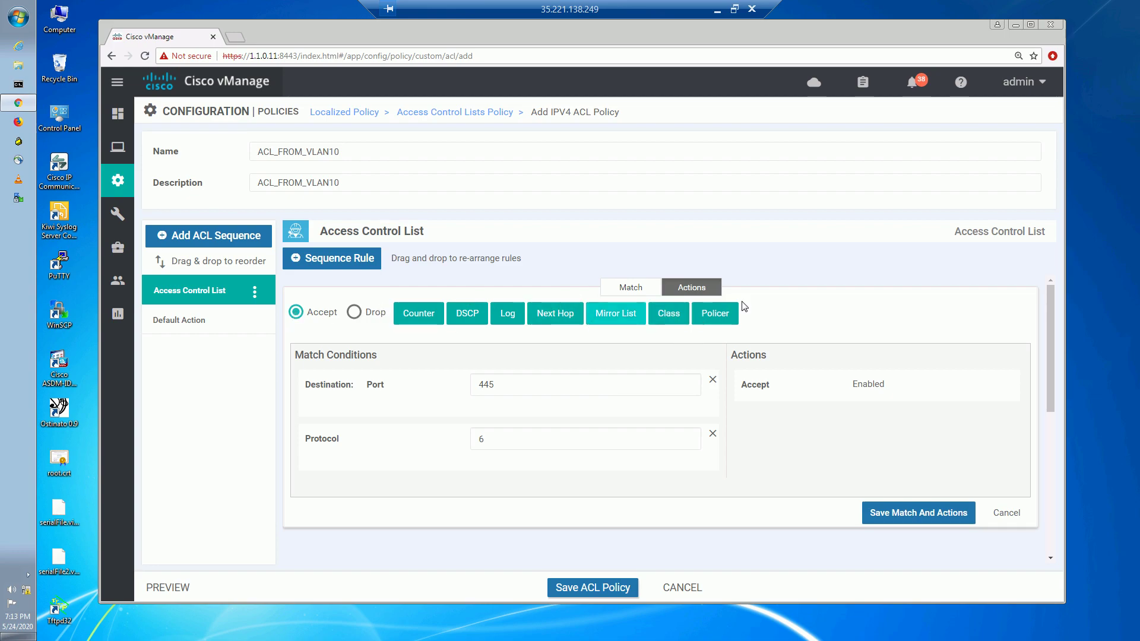
# Add the POLICE_1M policer as an action on the ACL_FROM_VLAN10 rule.
pyautogui.click(716, 314)
pyautogui.click(865, 450)
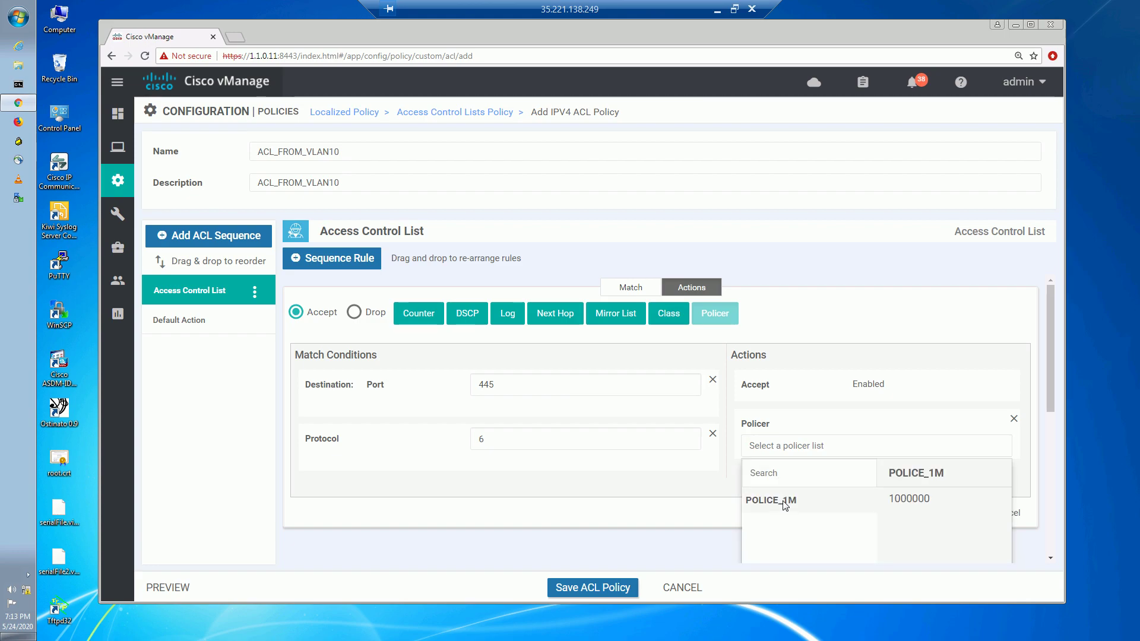
pyautogui.click(785, 505)
pyautogui.moveTo(1053, 407); pyautogui.dragTo(1062, 384)
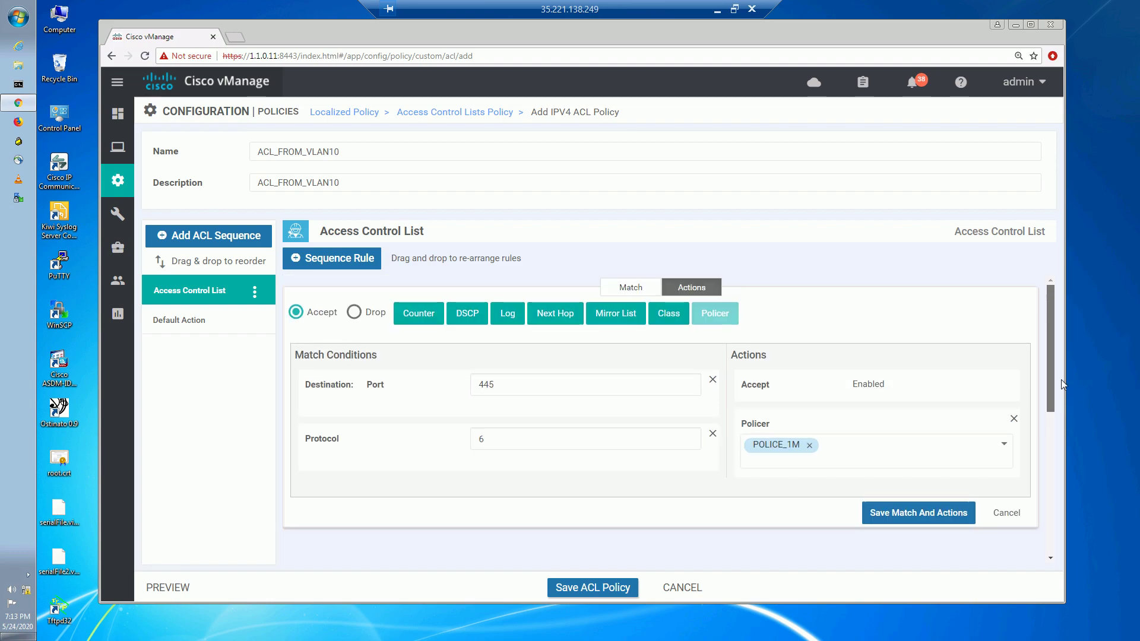
# Add a counter named POLICE_1M_CIFS and save the rule's matches and actions.
pyautogui.click(419, 313)
pyautogui.click(881, 517)
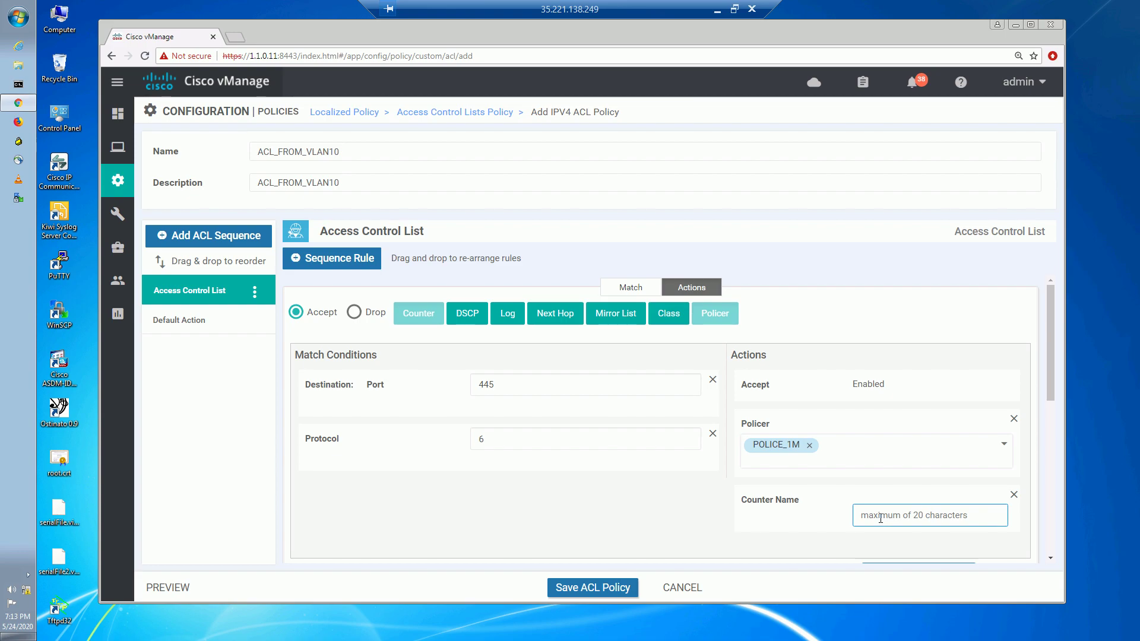
pyautogui.write('POLICE_1M_CIFS')
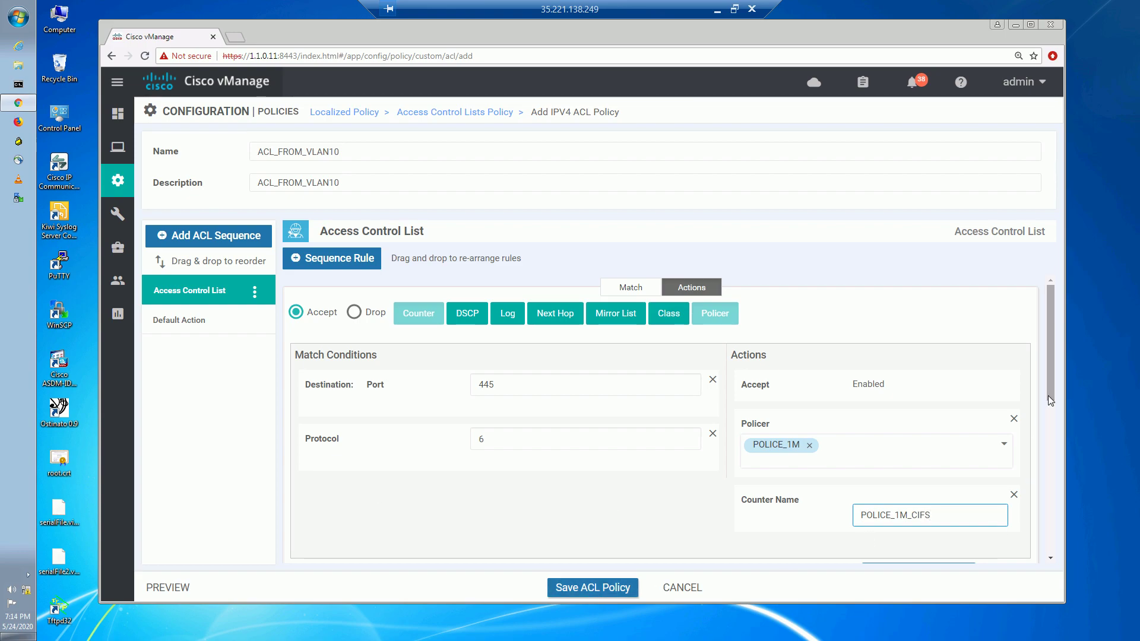
pyautogui.moveTo(1049, 395); pyautogui.dragTo(1048, 442)
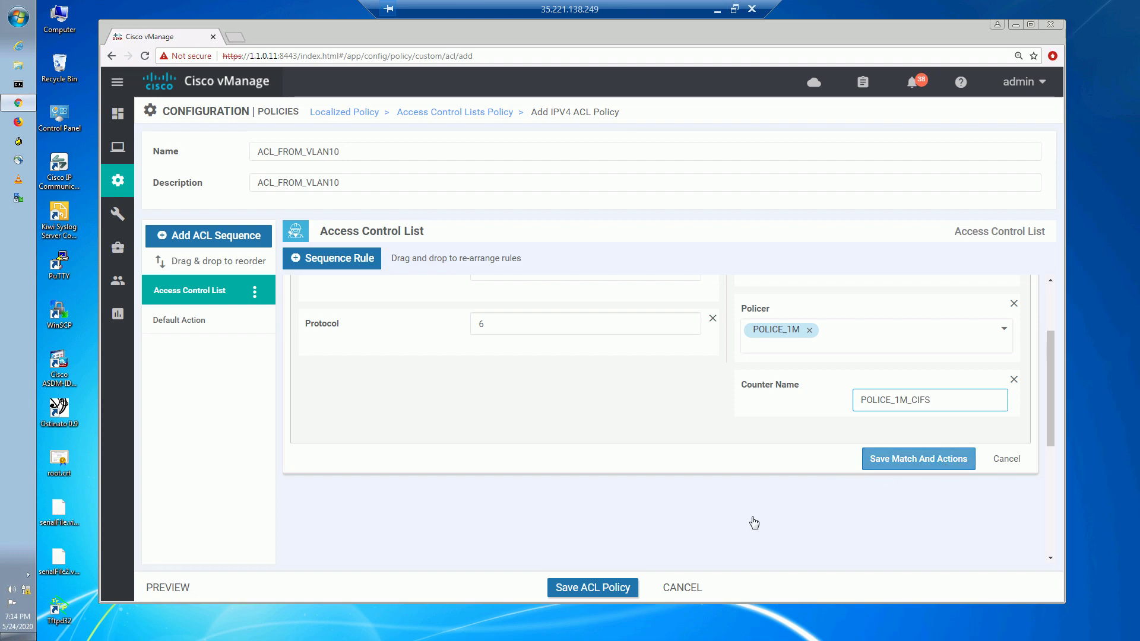
pyautogui.press('Return')
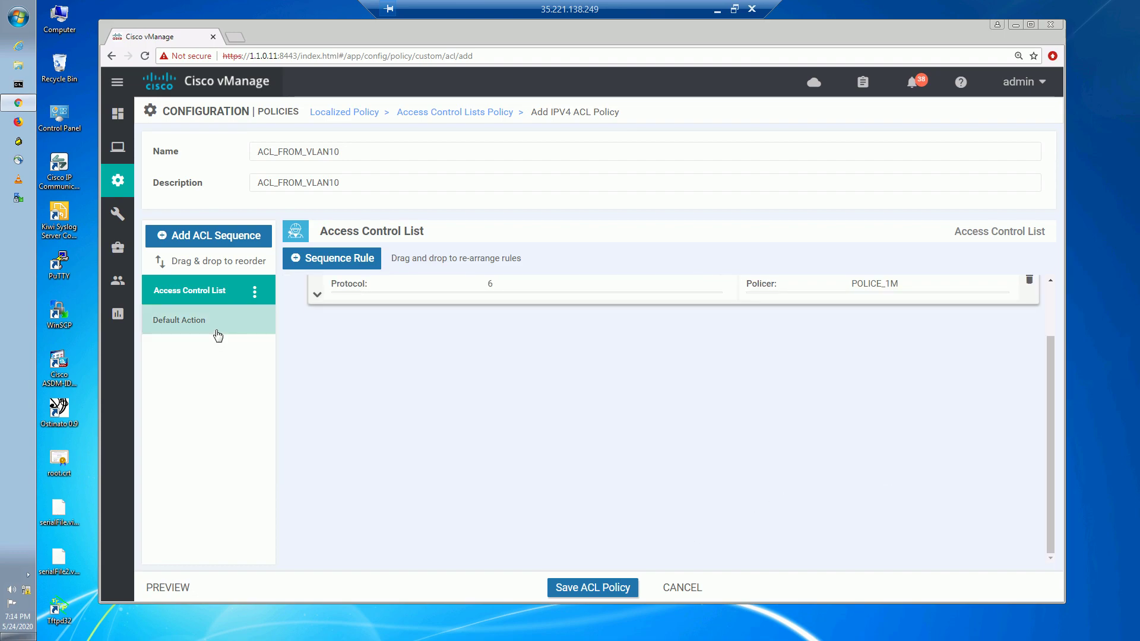
# Change ACL_FROM_VLAN10's default action from drop to Accept and save the ACL policy.
pyautogui.click(218, 336)
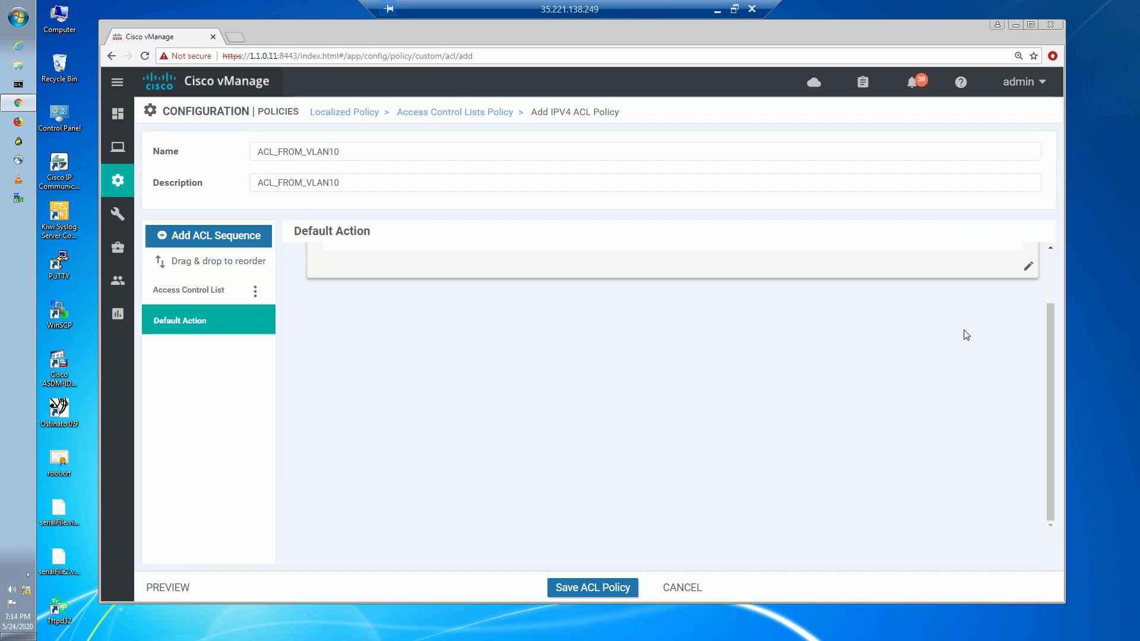
pyautogui.moveTo(1053, 419); pyautogui.dragTo(1062, 303)
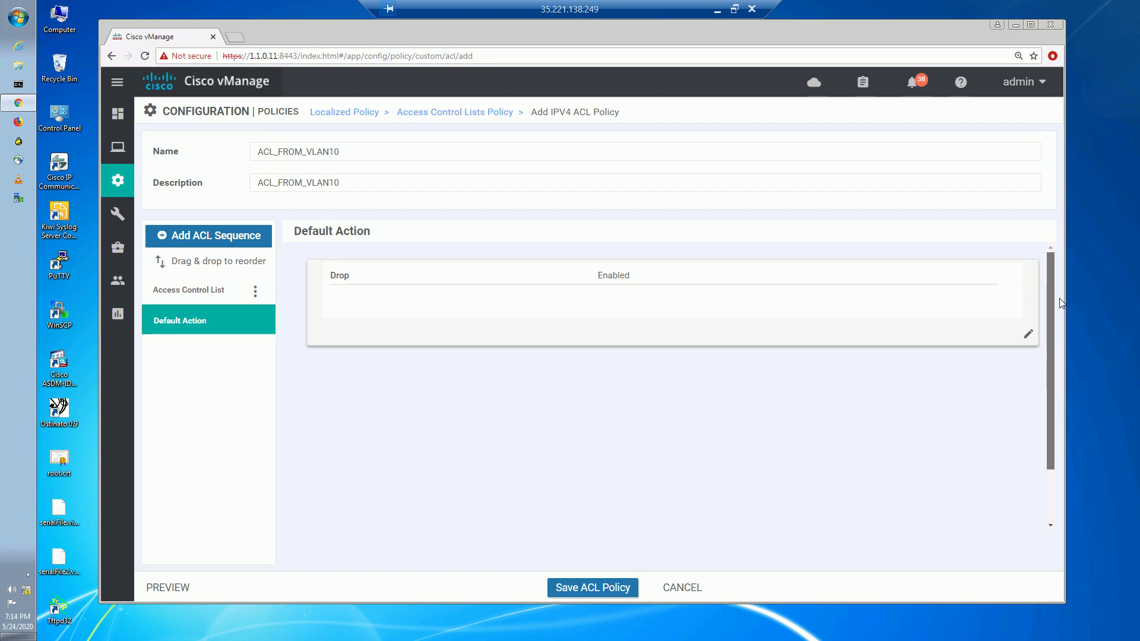
pyautogui.click(1030, 337)
pyautogui.click(631, 301)
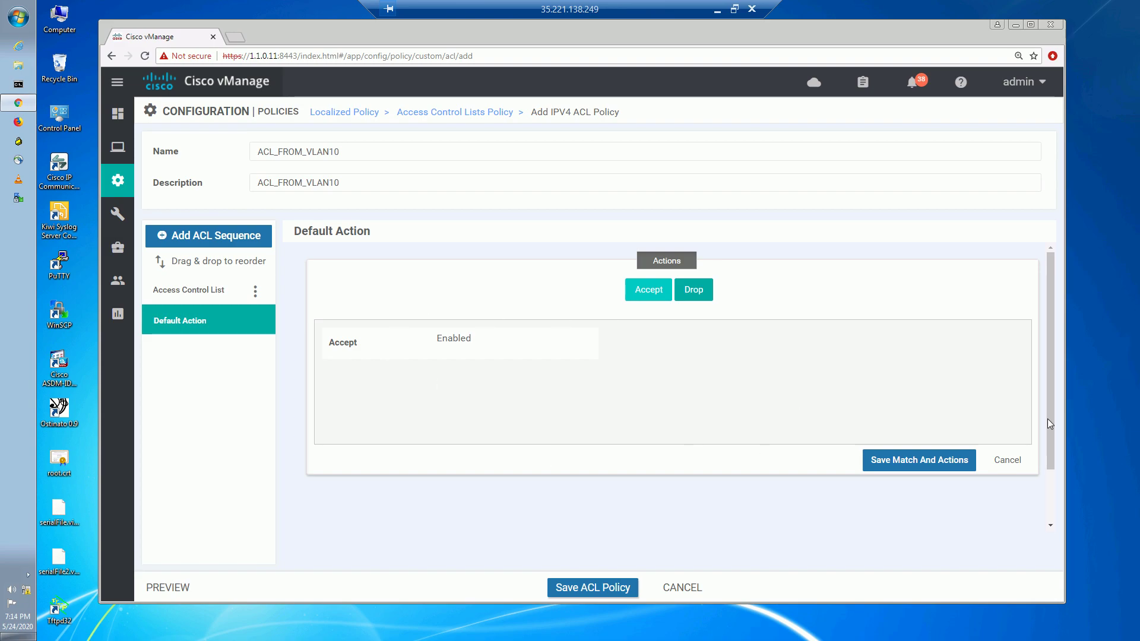
pyautogui.click(916, 460)
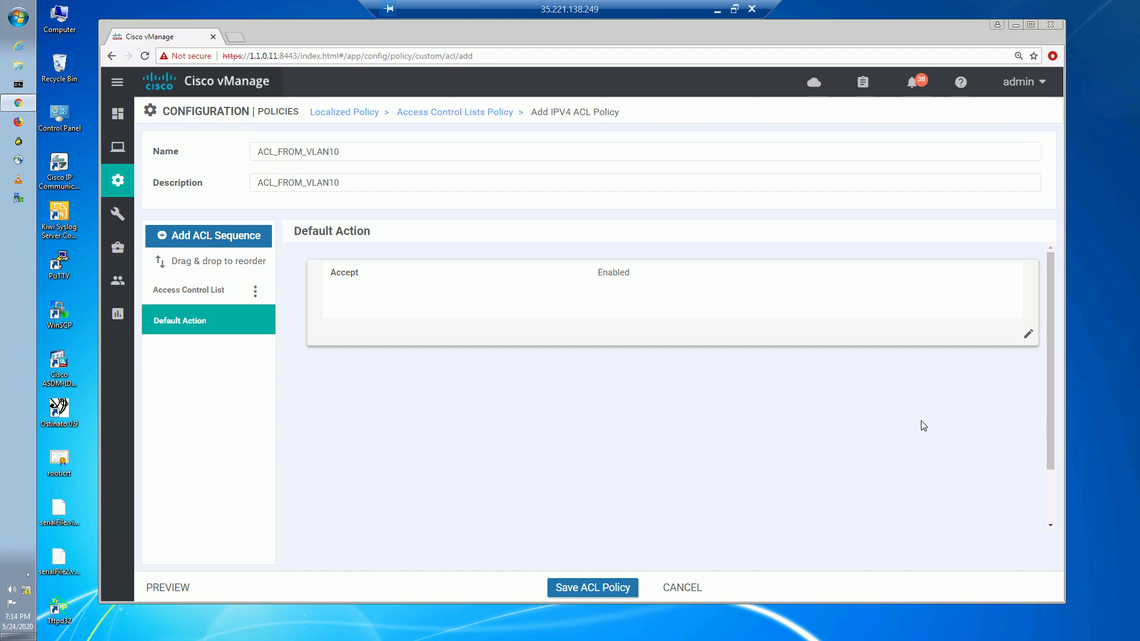
pyautogui.click(581, 594)
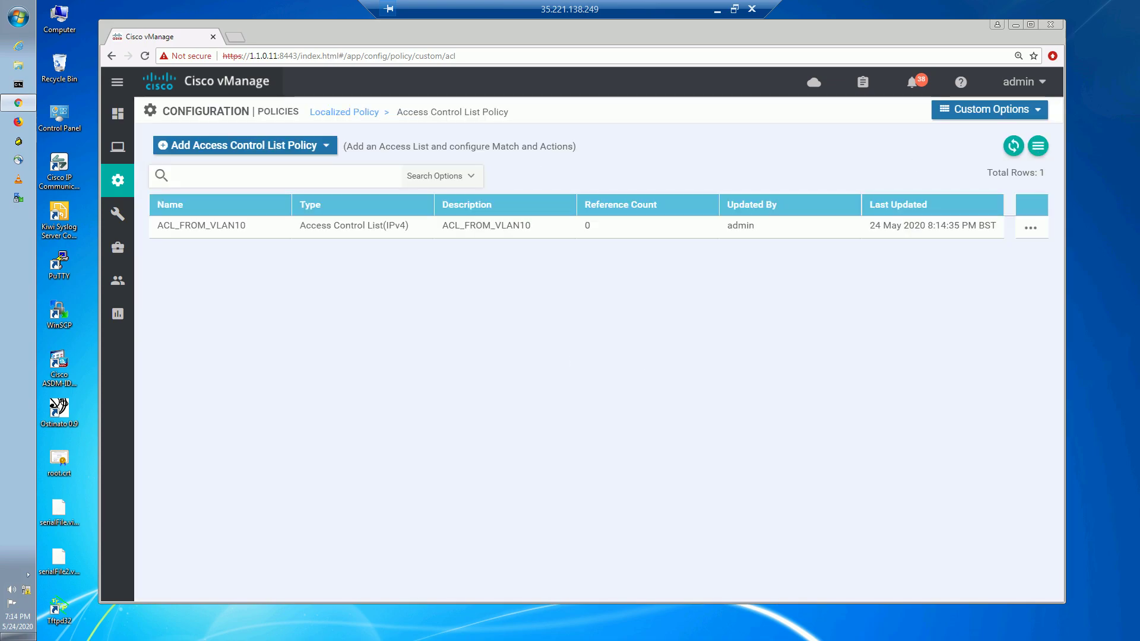
# Open the LOCAL_POL_BGP localized policy for editing.
pyautogui.click(340, 117)
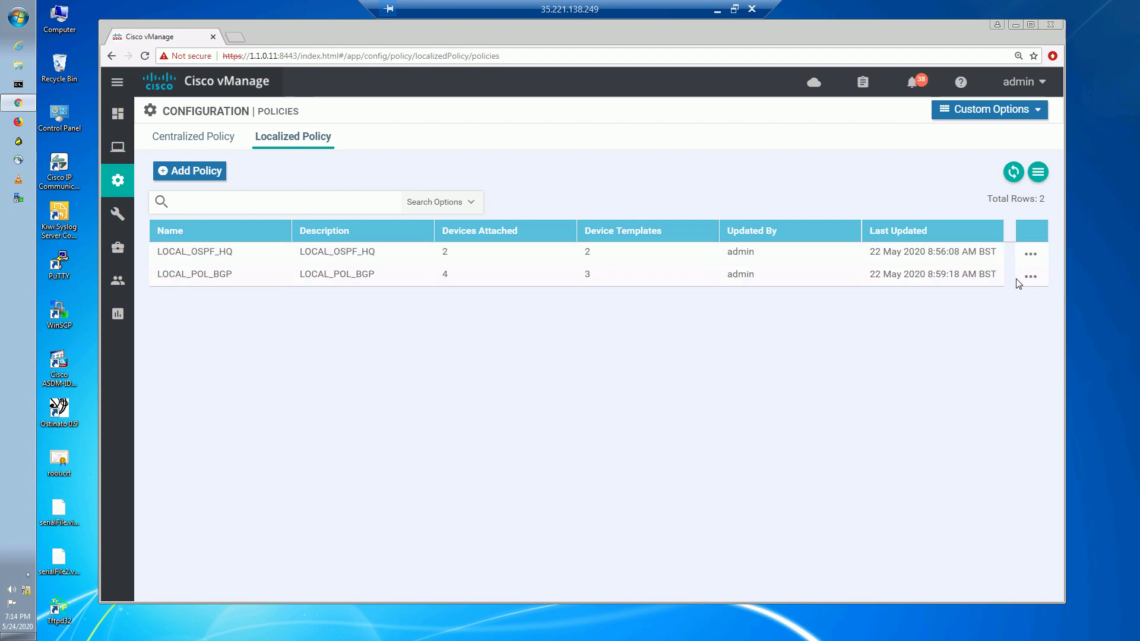
pyautogui.click(1031, 278)
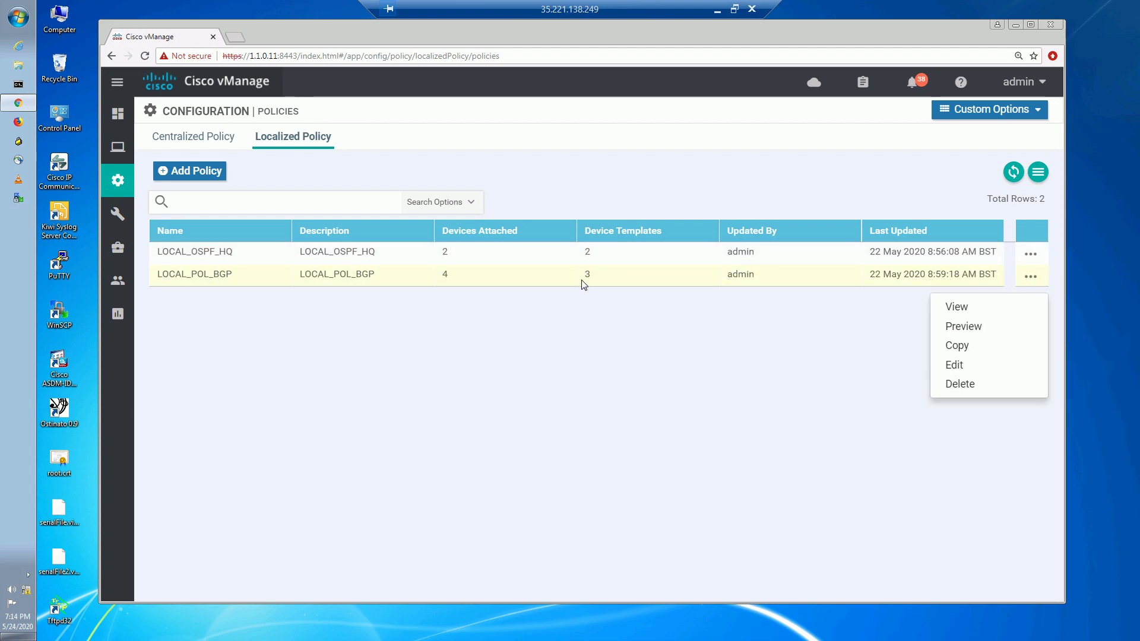
pyautogui.click(979, 367)
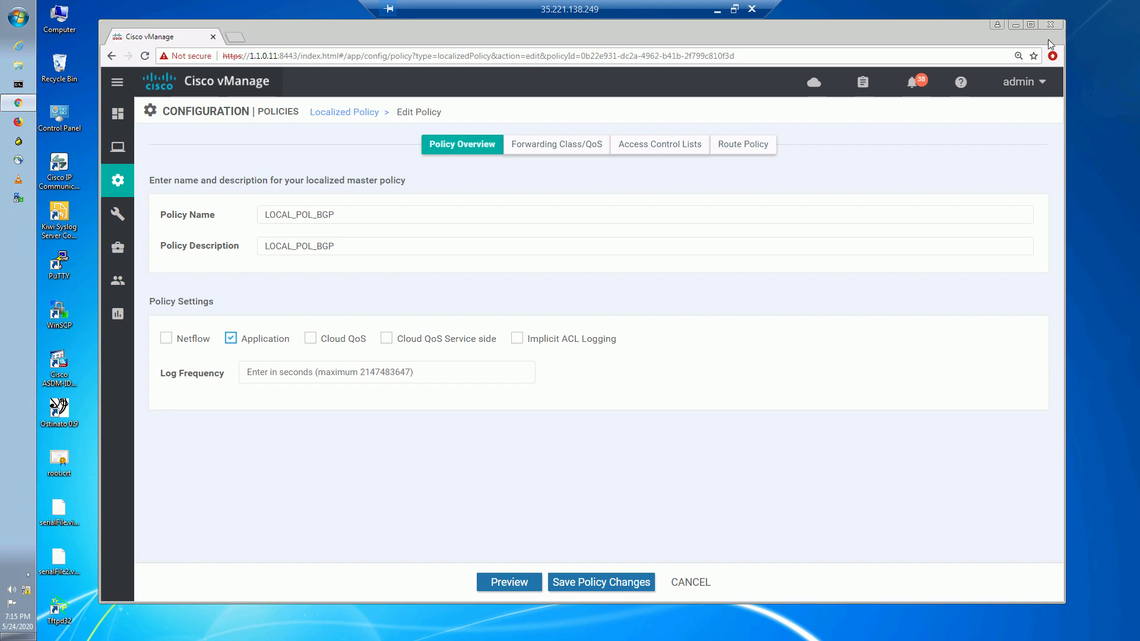
# Import the existing ACL_FROM_VLAN10 access list into the policy's Access Control Lists.
pyautogui.click(665, 149)
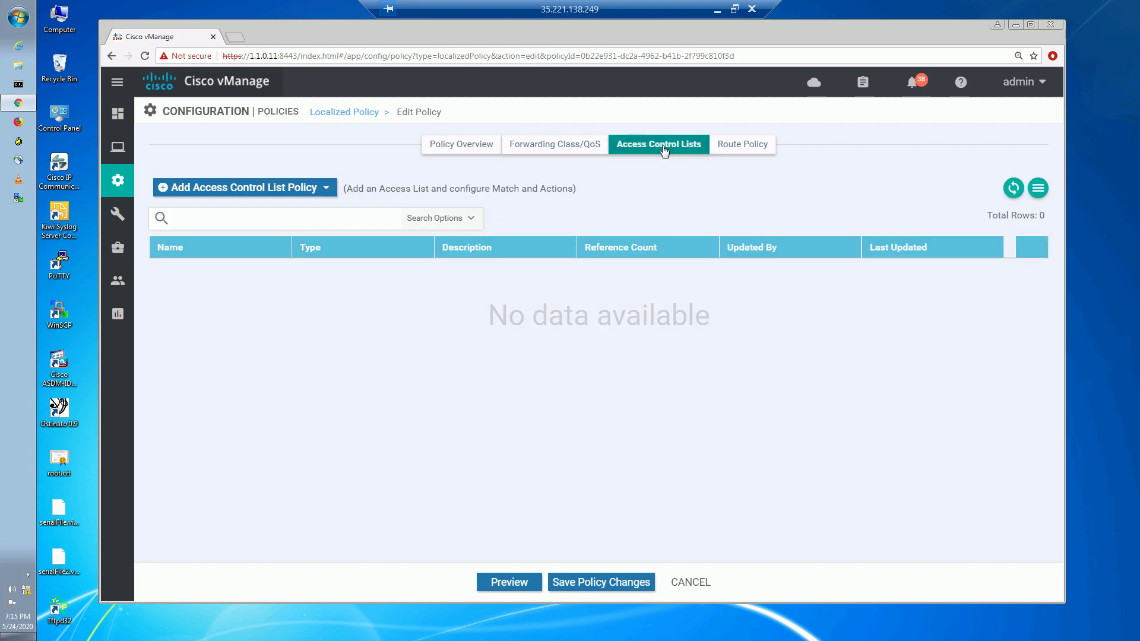
pyautogui.click(293, 192)
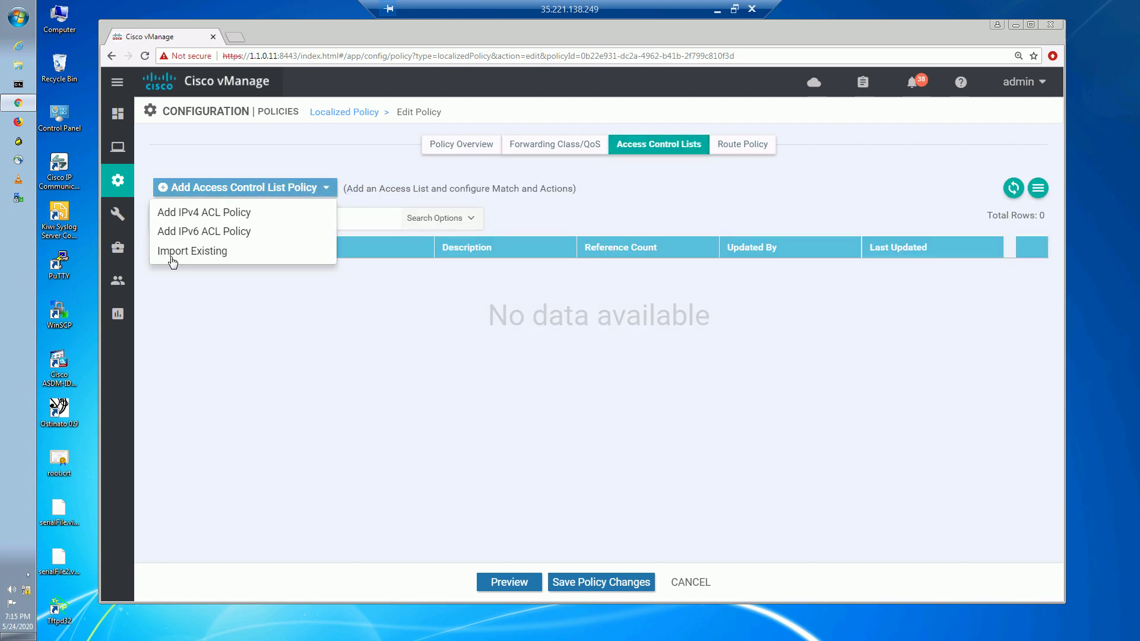
pyautogui.click(192, 251)
pyautogui.click(533, 310)
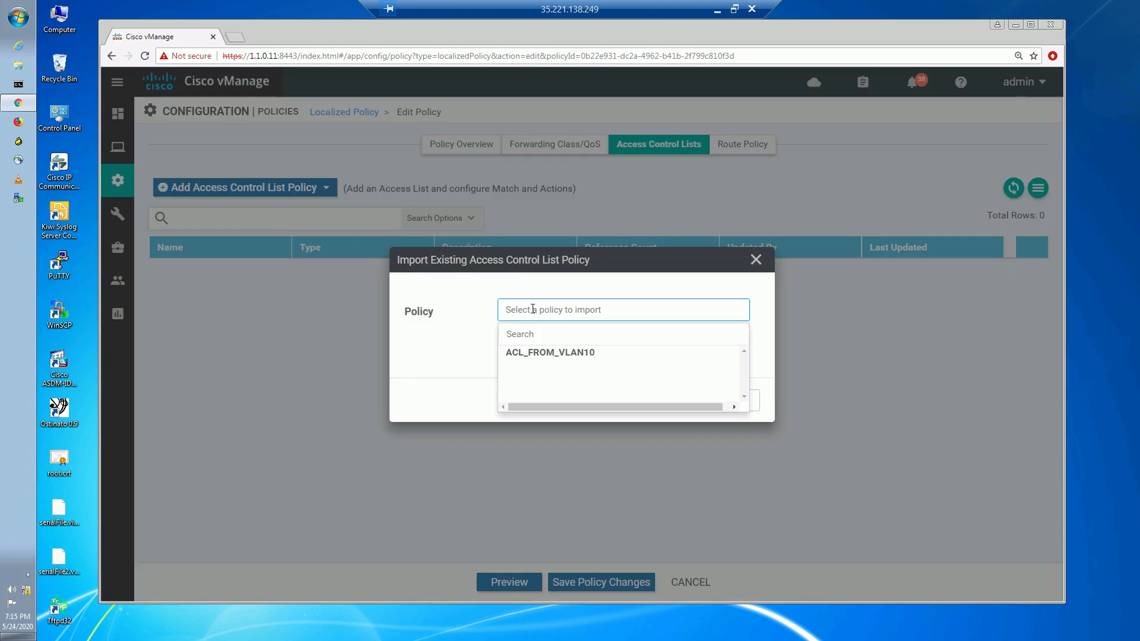
pyautogui.click(549, 354)
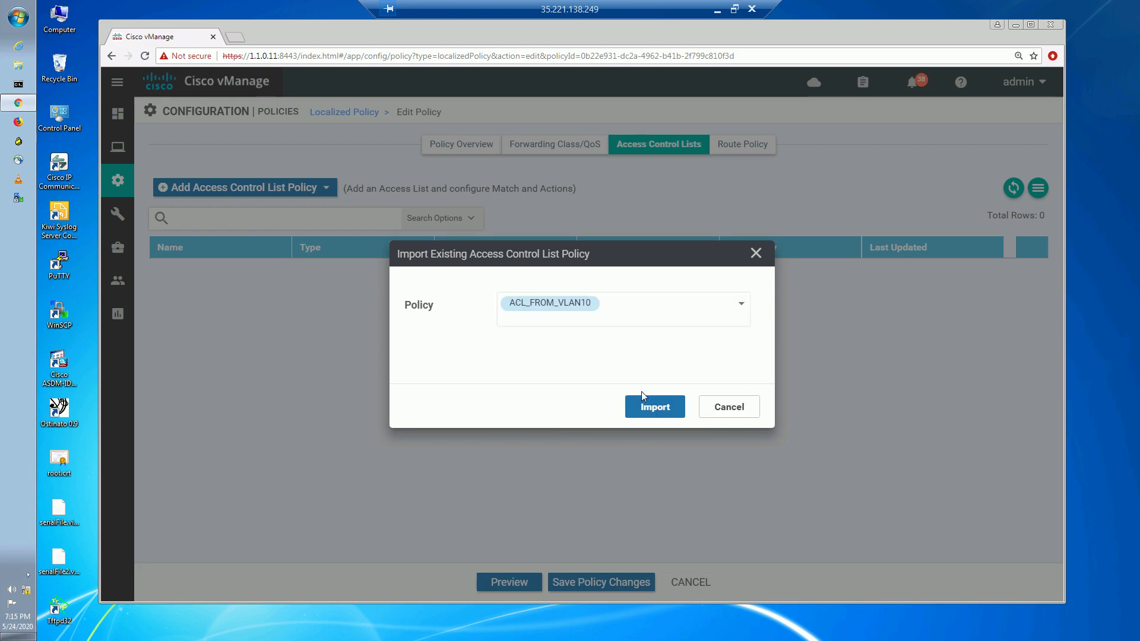
pyautogui.click(653, 407)
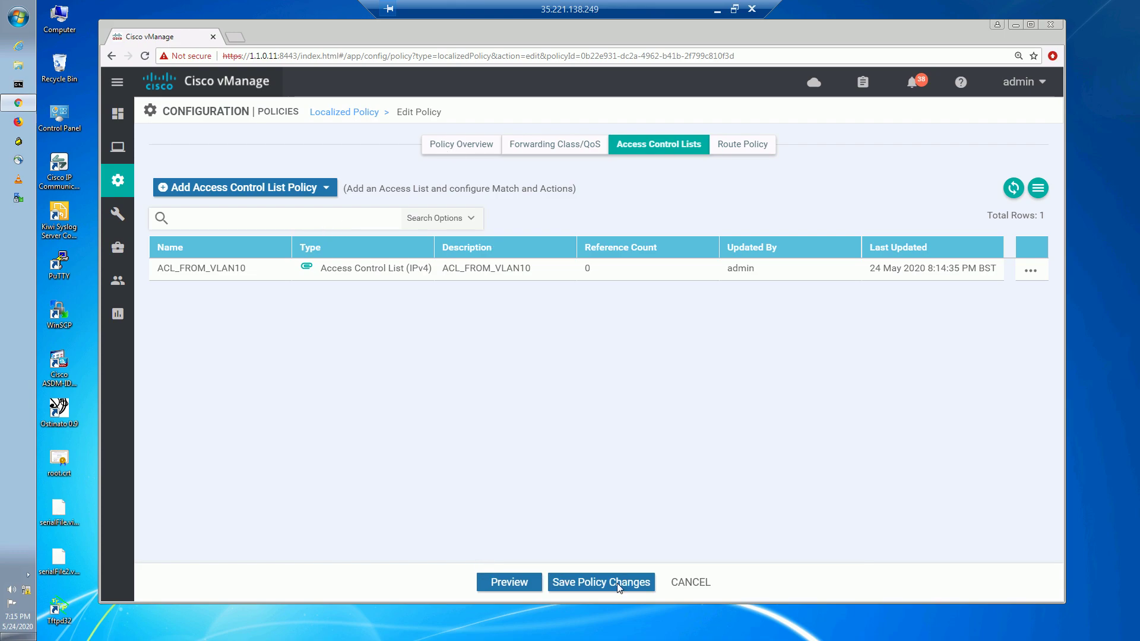
# Preview the config, check the POLICE_1M policer and ACL_FROM_VLAN10 sequence, then save LOCAL_POL_BGP.
pyautogui.click(507, 582)
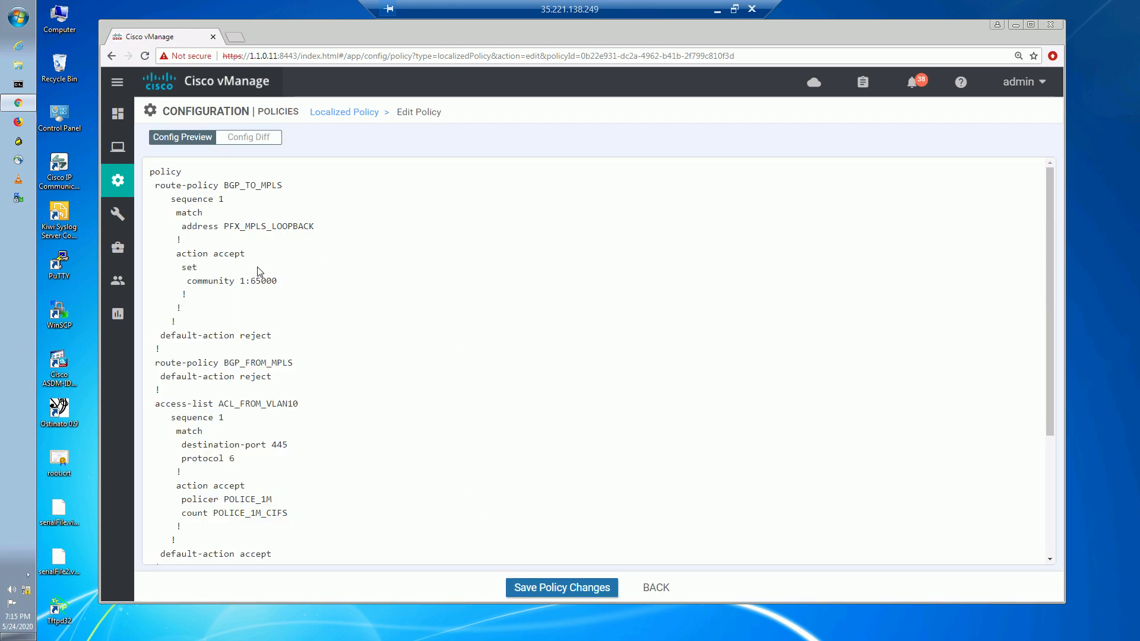
pyautogui.scroll(-1, 235, 279)
pyautogui.scroll(-3, 236, 279)
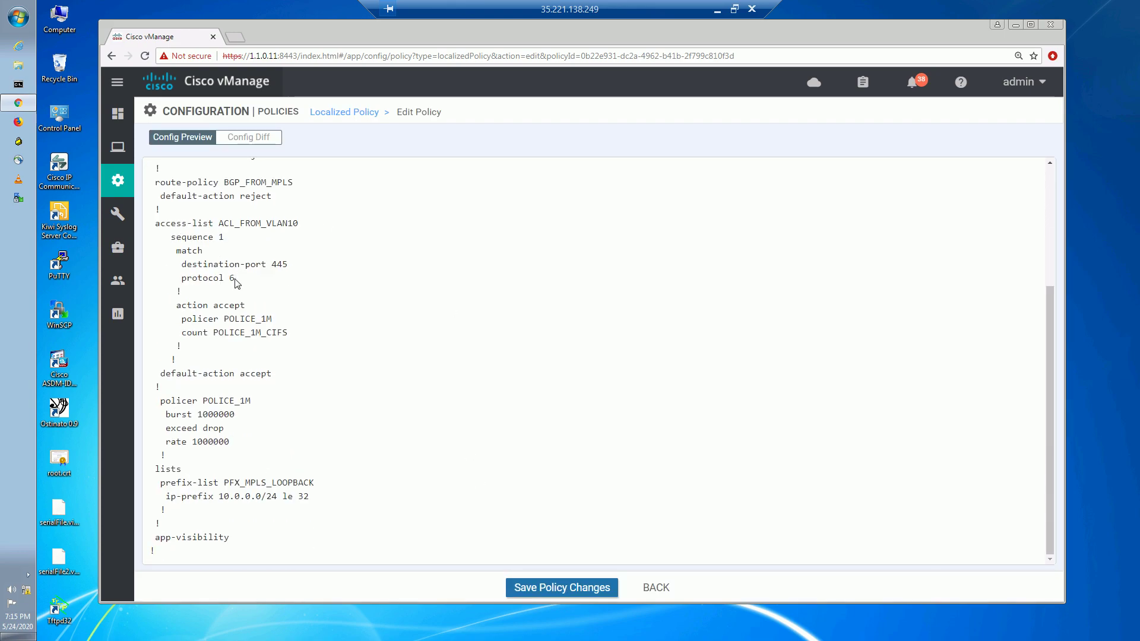
pyautogui.moveTo(159, 401); pyautogui.dragTo(319, 509)
pyautogui.moveTo(254, 447); pyautogui.dragTo(158, 390)
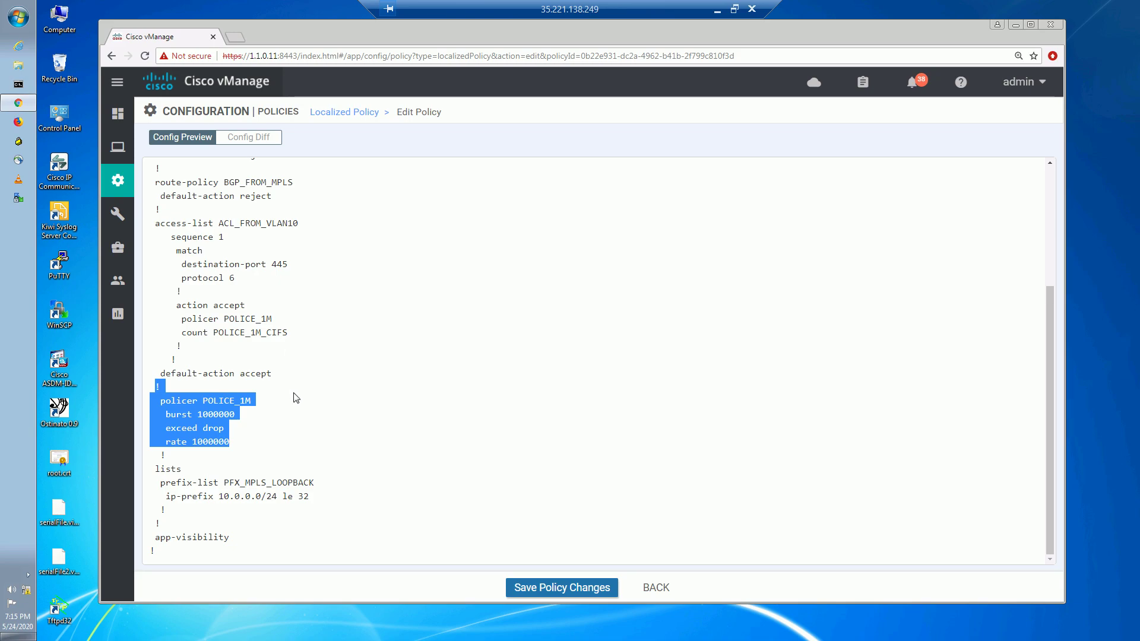
pyautogui.scroll(4, 295, 397)
pyautogui.moveTo(300, 523); pyautogui.dragTo(209, 414)
pyautogui.click(559, 588)
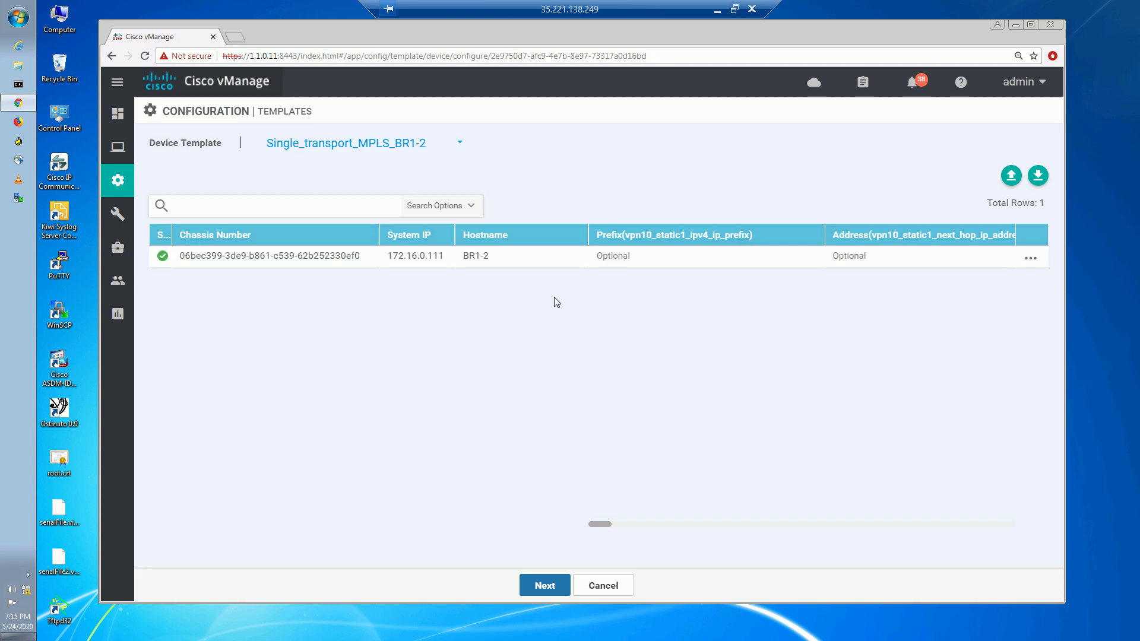
# Push the updated configuration to all four attached devices, confirming the change.
pyautogui.click(544, 587)
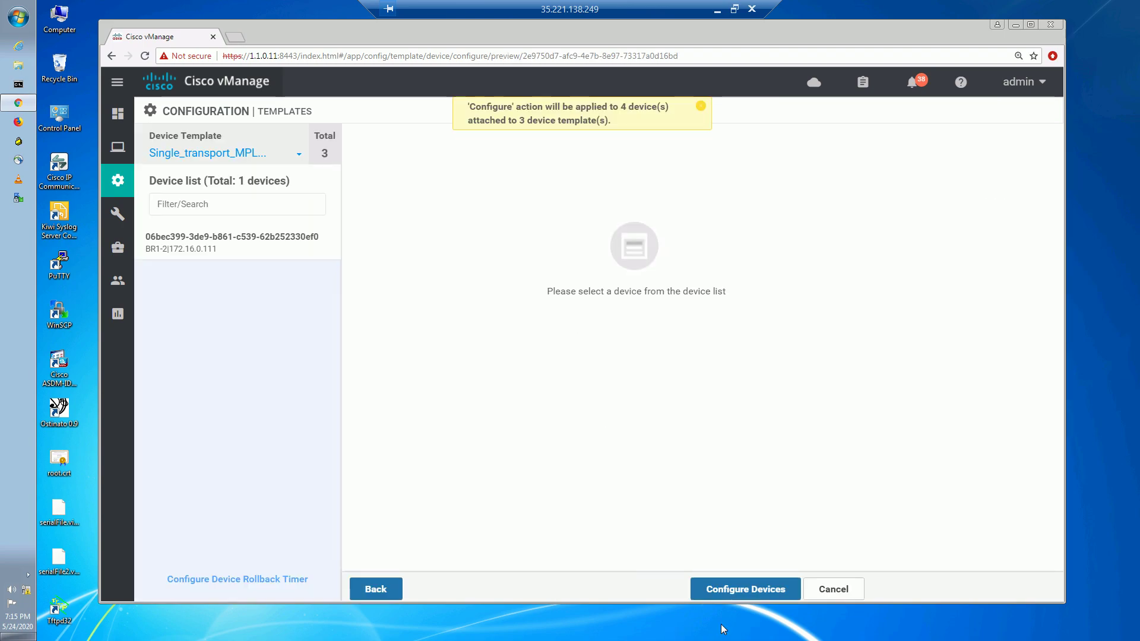
pyautogui.click(740, 591)
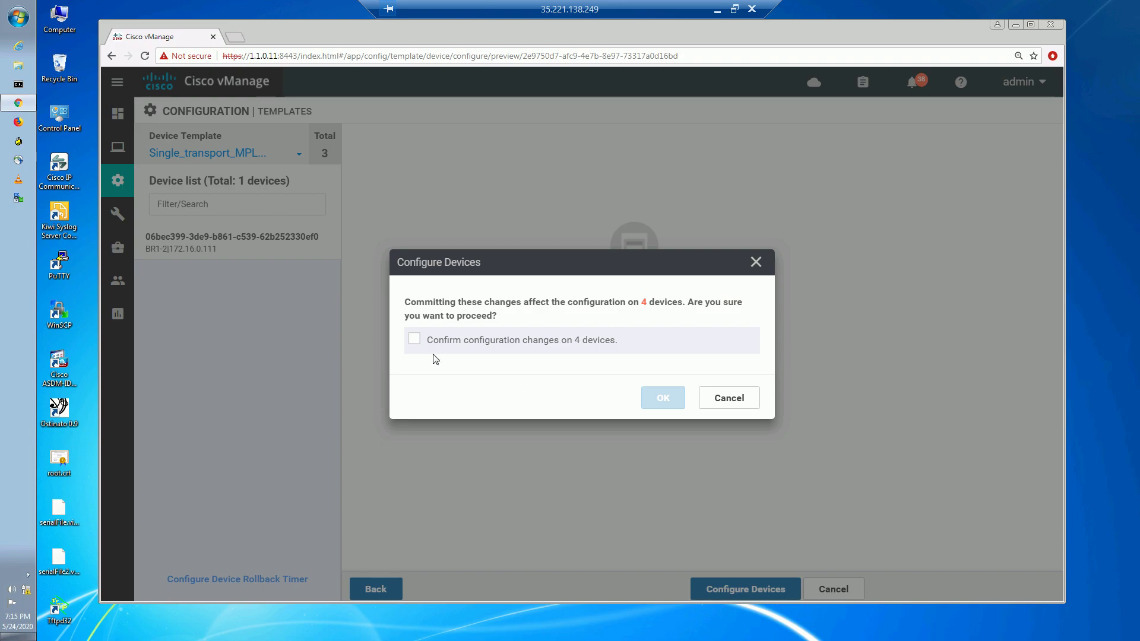
pyautogui.click(415, 339)
pyautogui.click(677, 397)
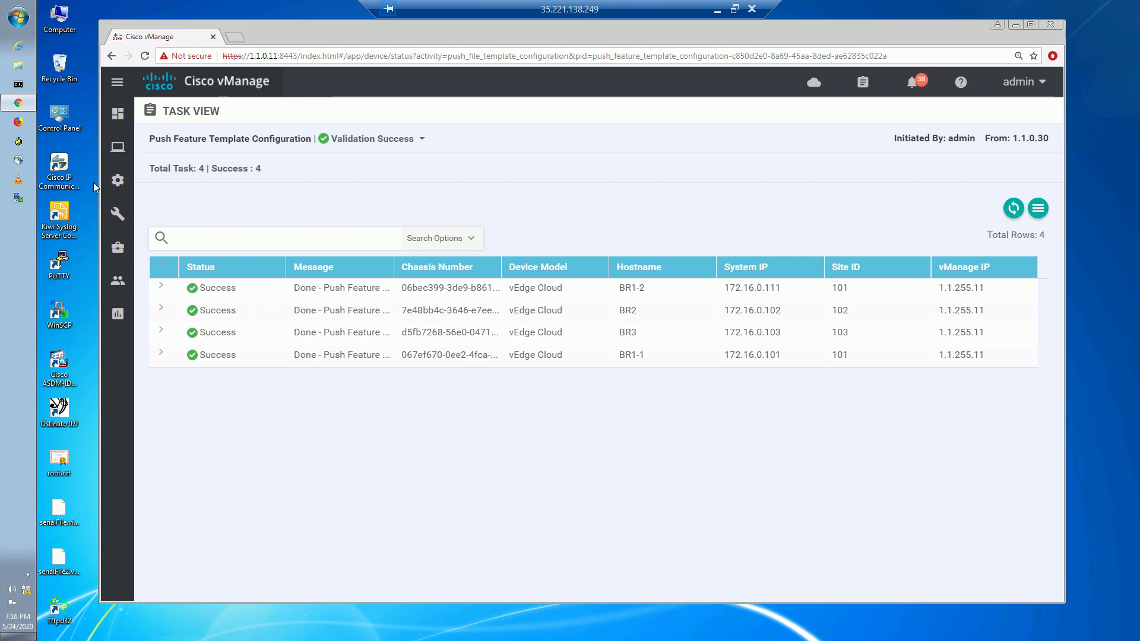
# Show the Feature templates list and bring up the options for vedge_ge0/2.10.
pyautogui.moveTo(118, 185)
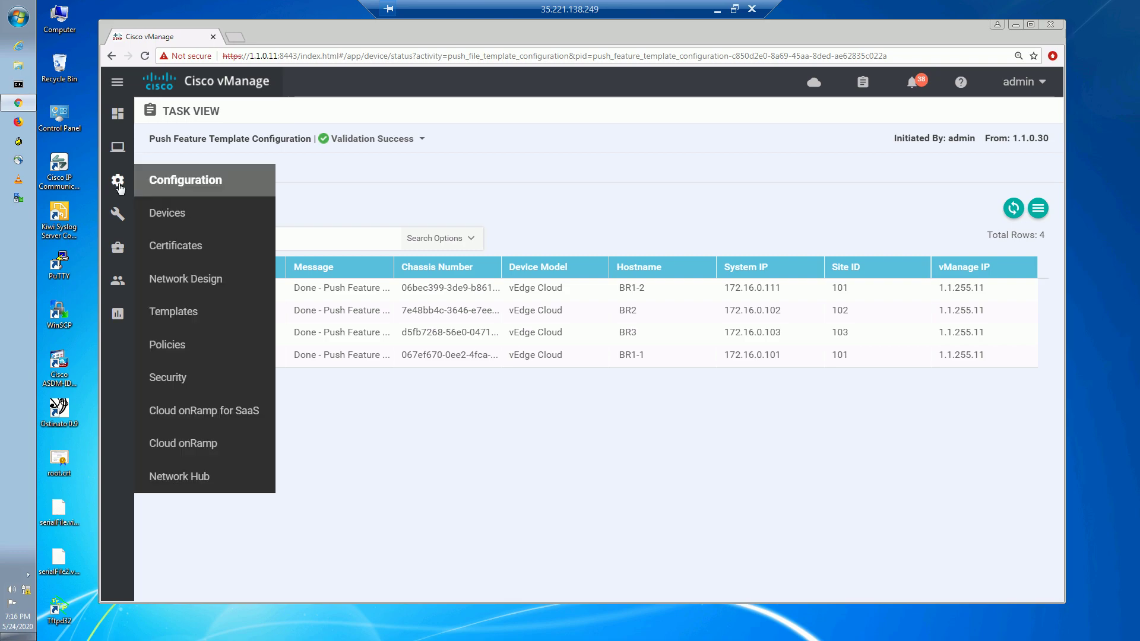
pyautogui.click(173, 306)
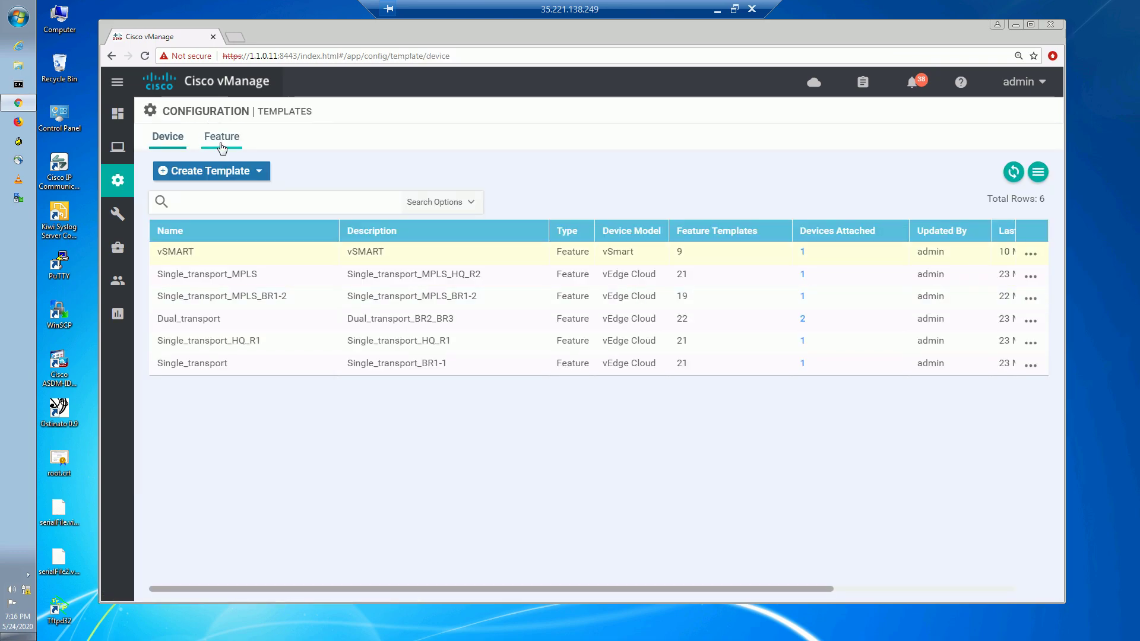
pyautogui.click(222, 146)
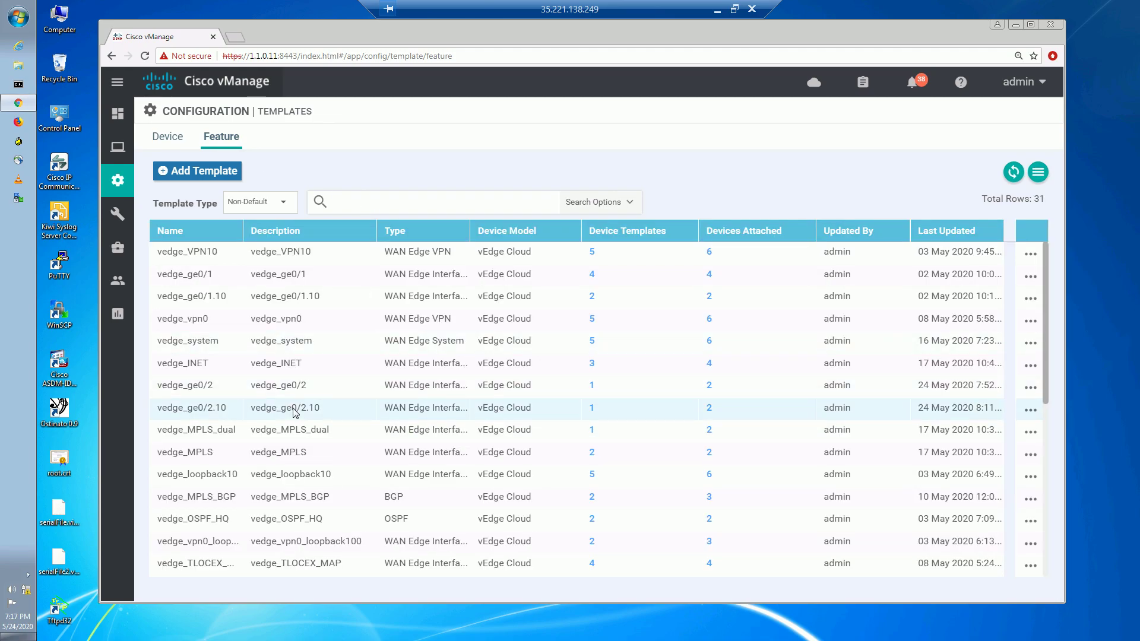
pyautogui.click(1031, 414)
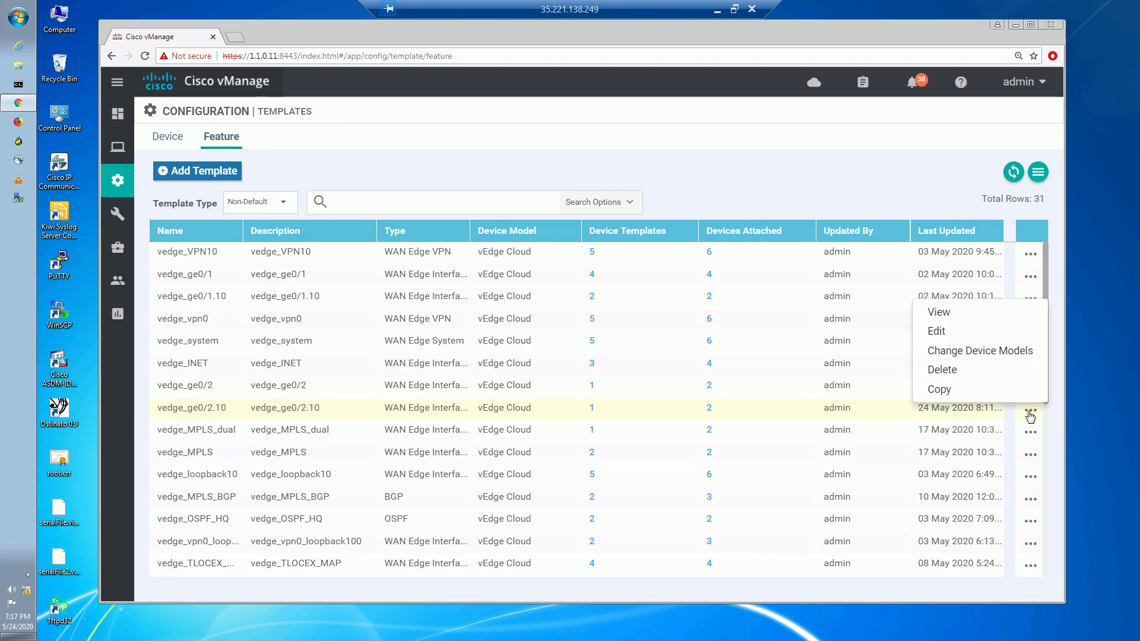
# In the vedge_ge0/2.10 template, set Ingress ACL - IPv4 to Global and On, then minimise the remote session.
pyautogui.click(938, 336)
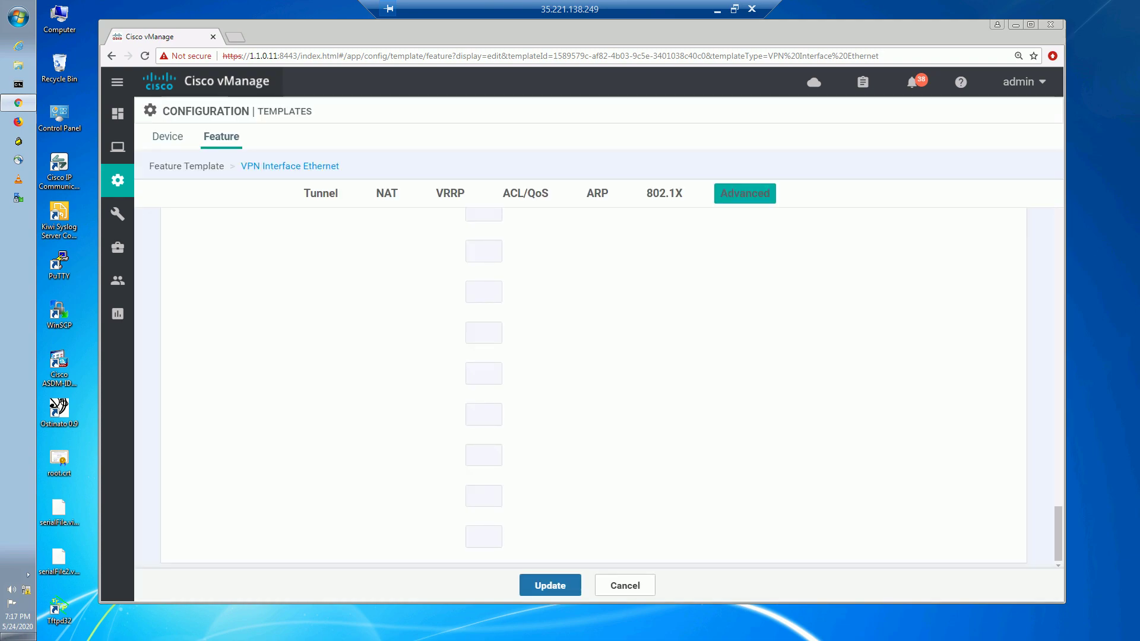
pyautogui.click(532, 198)
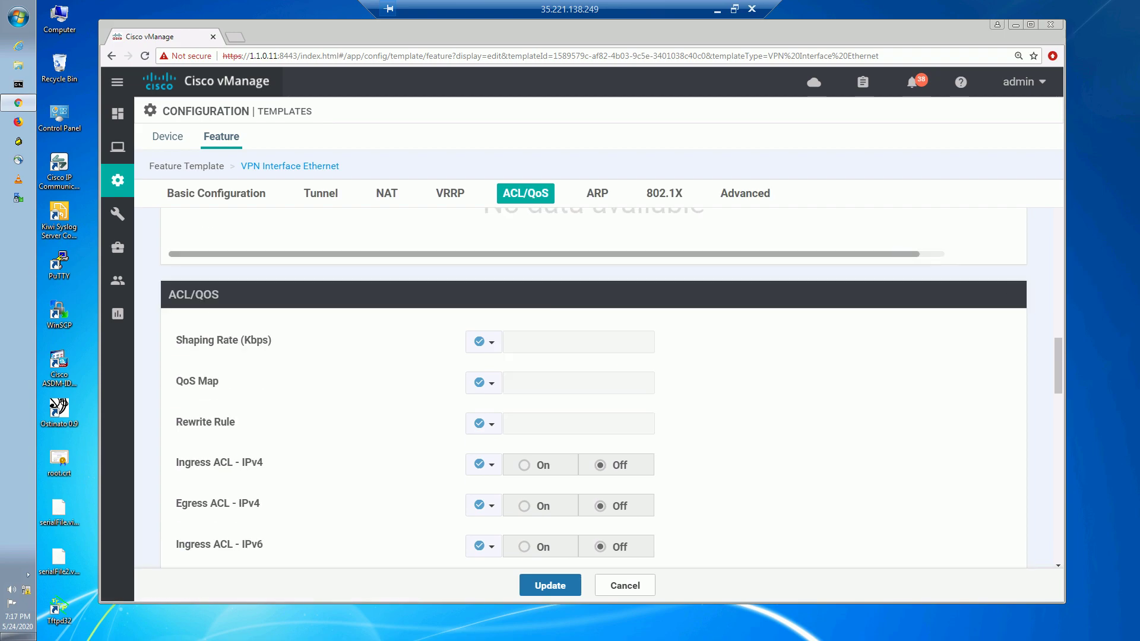
pyautogui.scroll(-1, 885, 440)
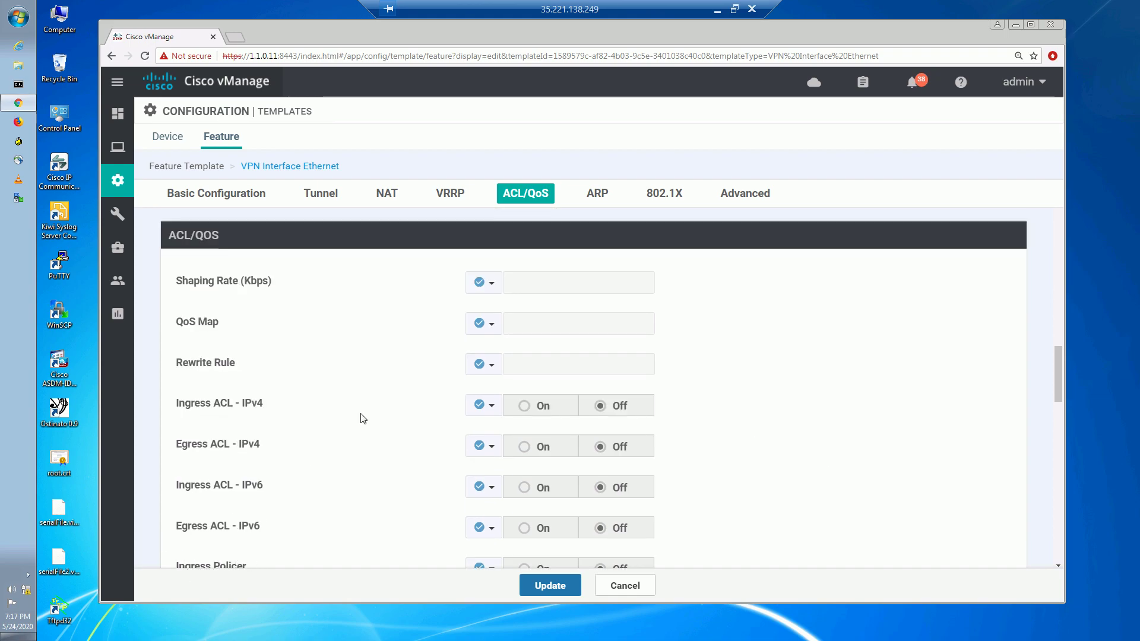
pyautogui.click(492, 414)
pyautogui.click(493, 431)
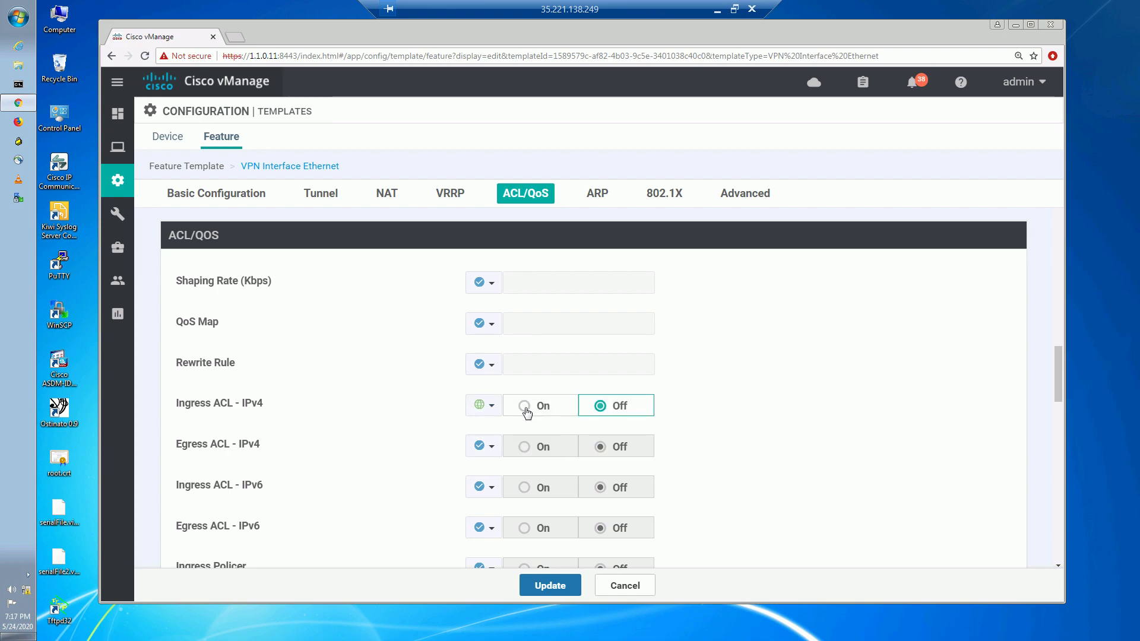
pyautogui.click(525, 409)
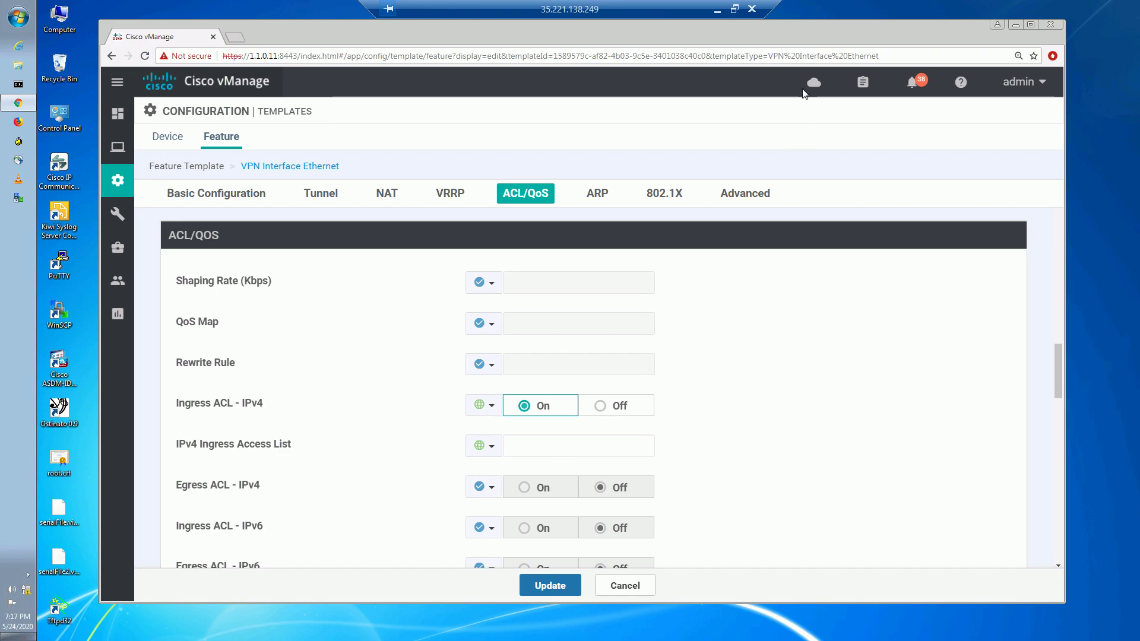
pyautogui.click(717, 9)
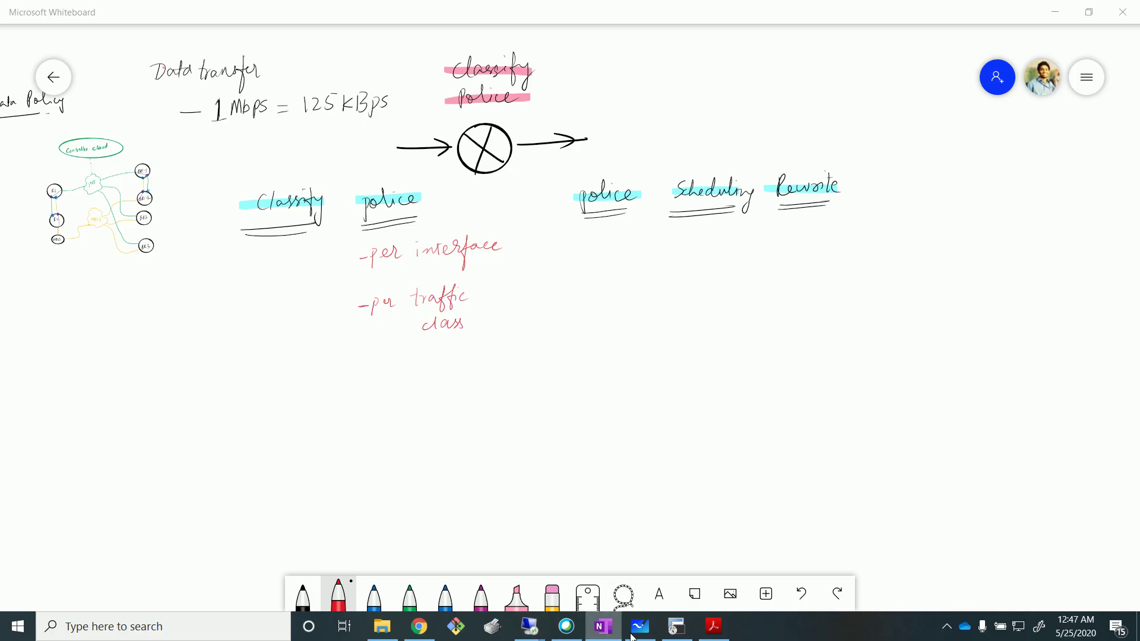
# On BR3, run 'show policy access-list-associations' and copy the unattached ACL_FROM_VLAN10 name.
pyautogui.click(677, 626)
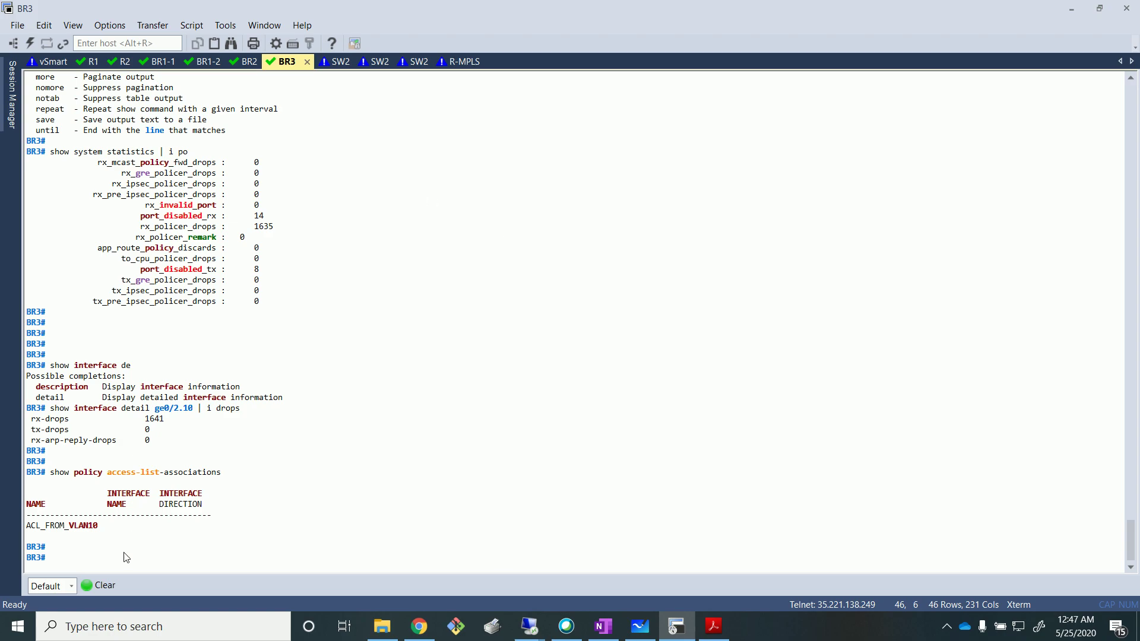
pyautogui.click(98, 586)
pyautogui.press('Return')
pyautogui.press('Return')
pyautogui.press('Return')
pyautogui.write('show policy access-list-associations')
pyautogui.press('Return')
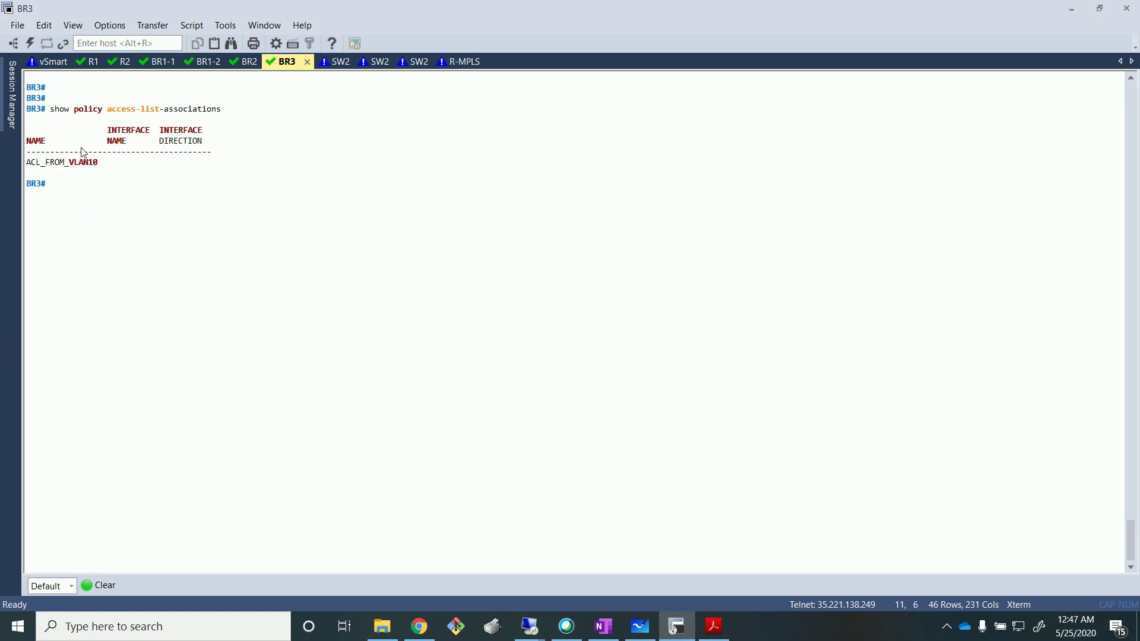
pyautogui.doubleClick(79, 163)
pyautogui.hotkey('ctrl', 'c')
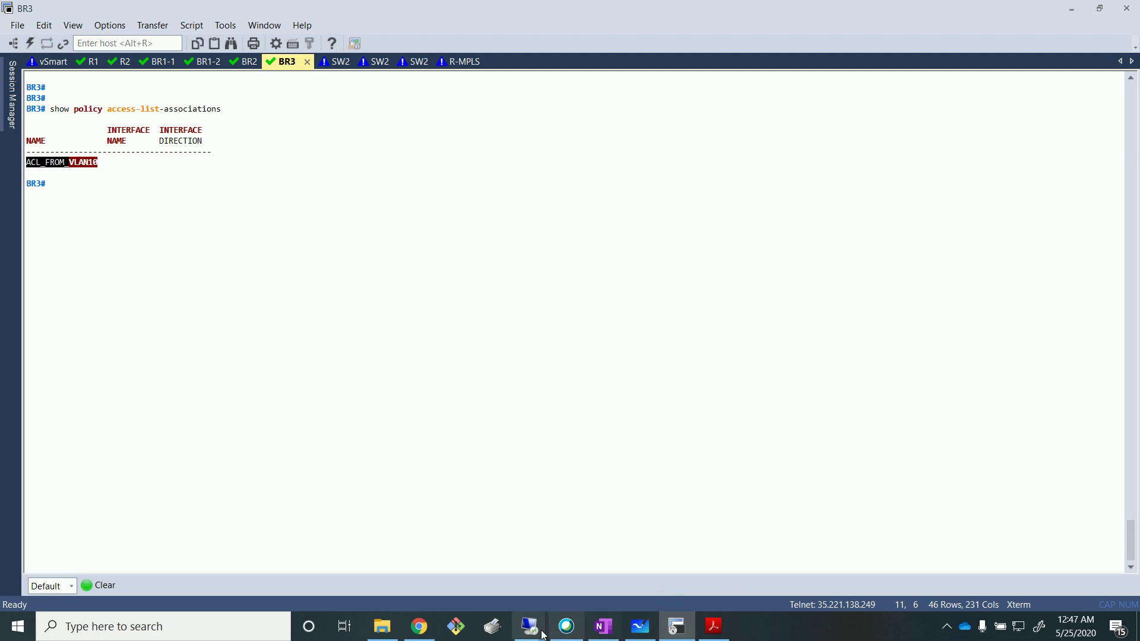
# Return to the vManage remote desktop at the IPv4 Ingress Access List field.
pyautogui.moveTo(528, 625)
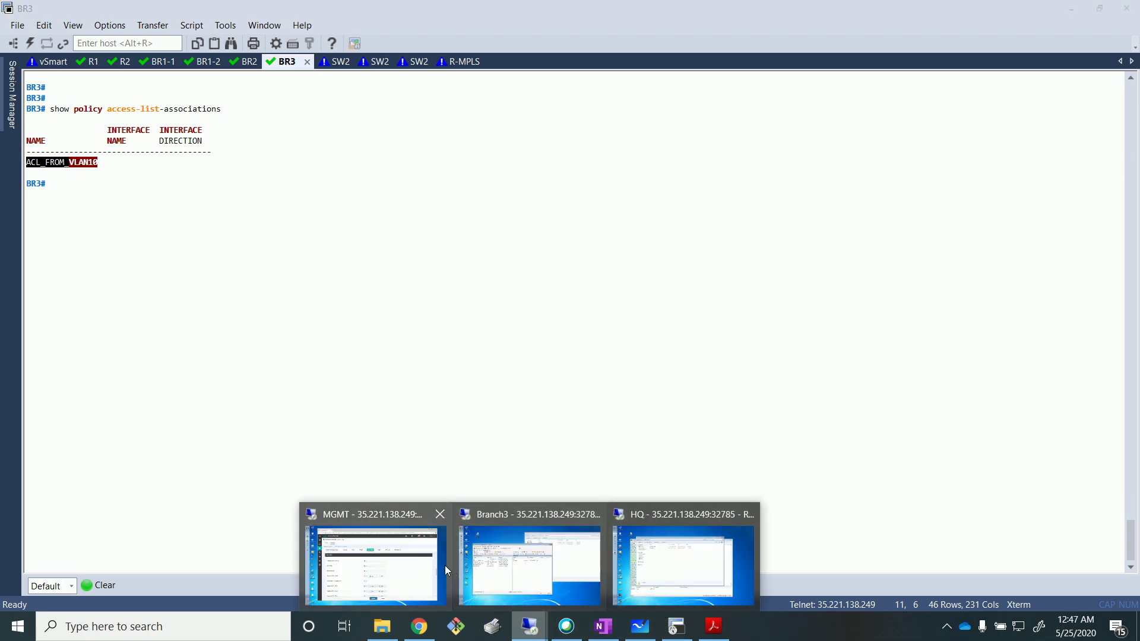
pyautogui.click(447, 571)
pyautogui.click(543, 450)
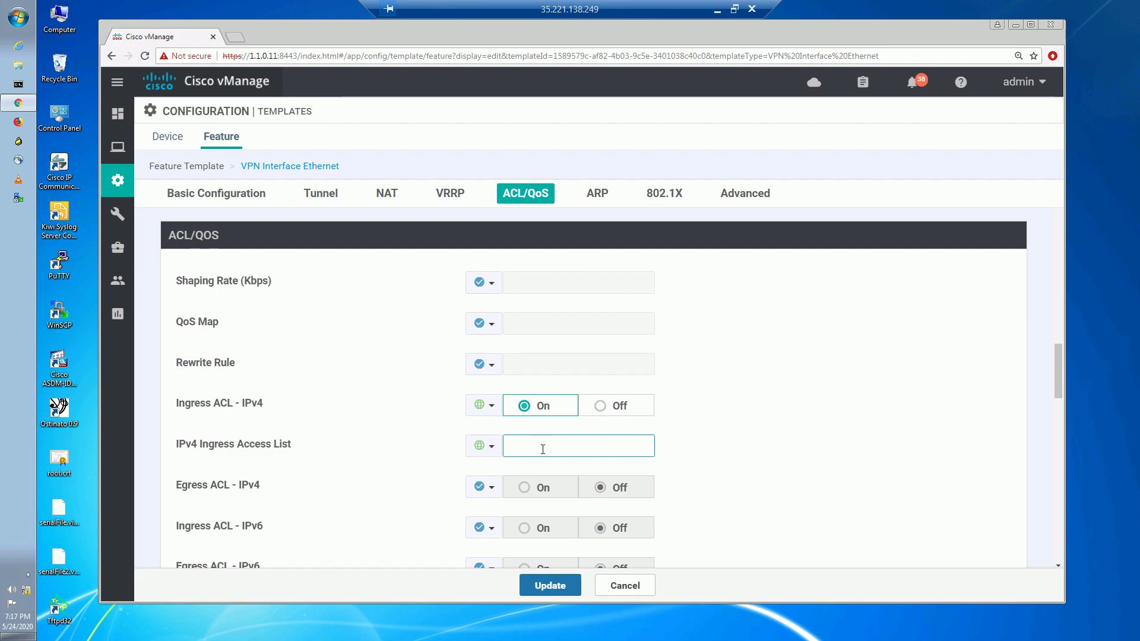
# Enter ACL_FROM_VLAN10 as the IPv4 ingress access list, update the template and push it to BR2 and BR3.
pyautogui.hotkey('ctrl', 'v')
pyautogui.click(547, 586)
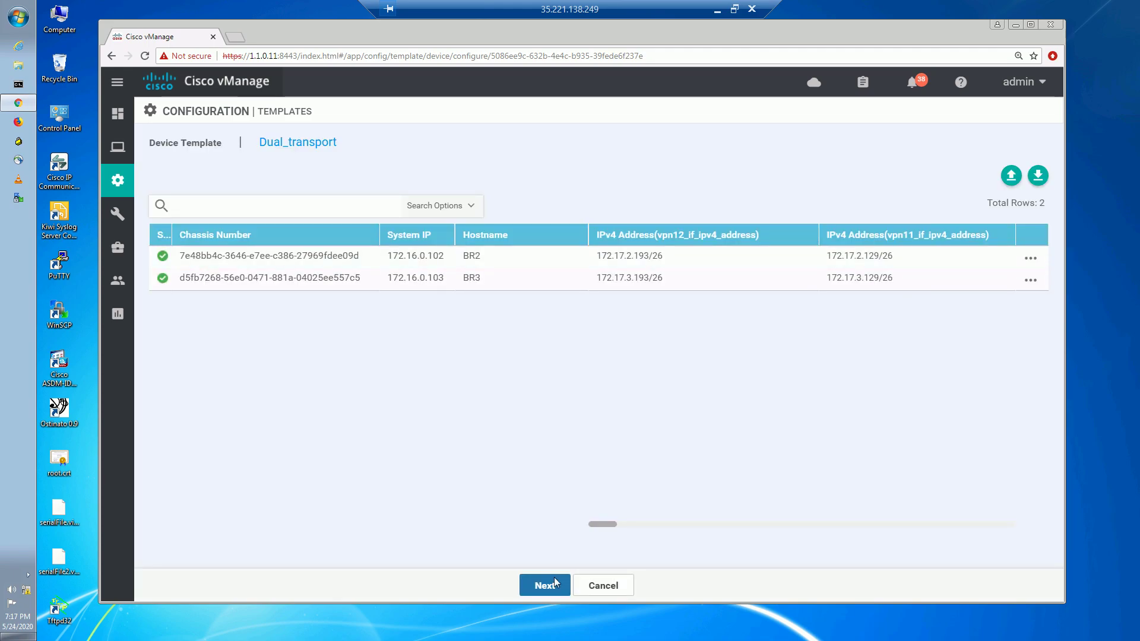
pyautogui.click(544, 585)
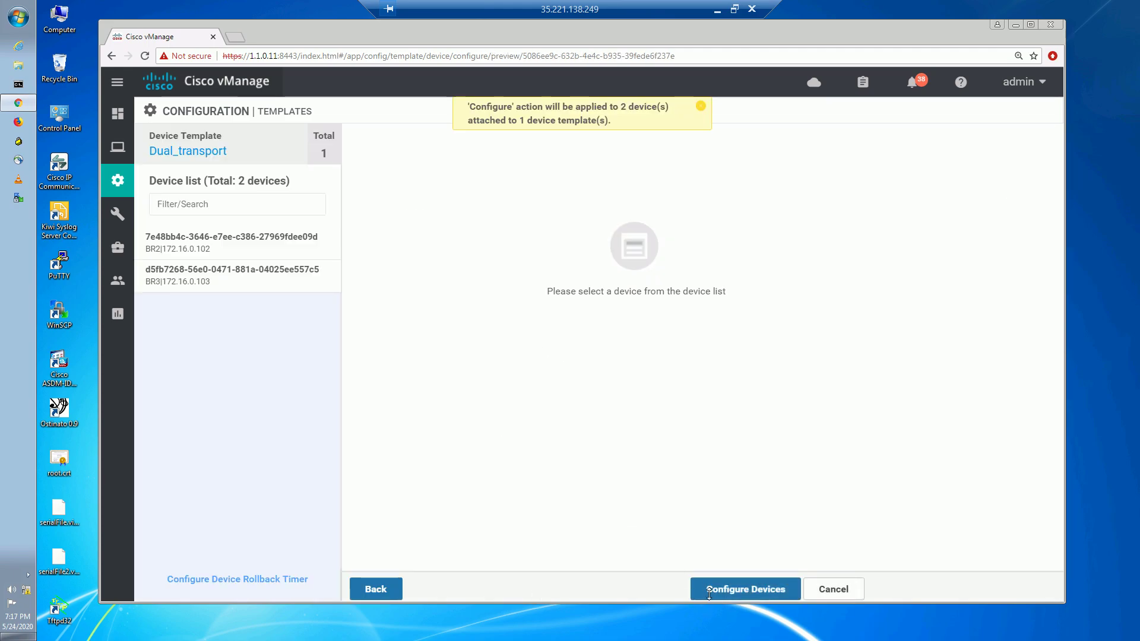
pyautogui.click(711, 589)
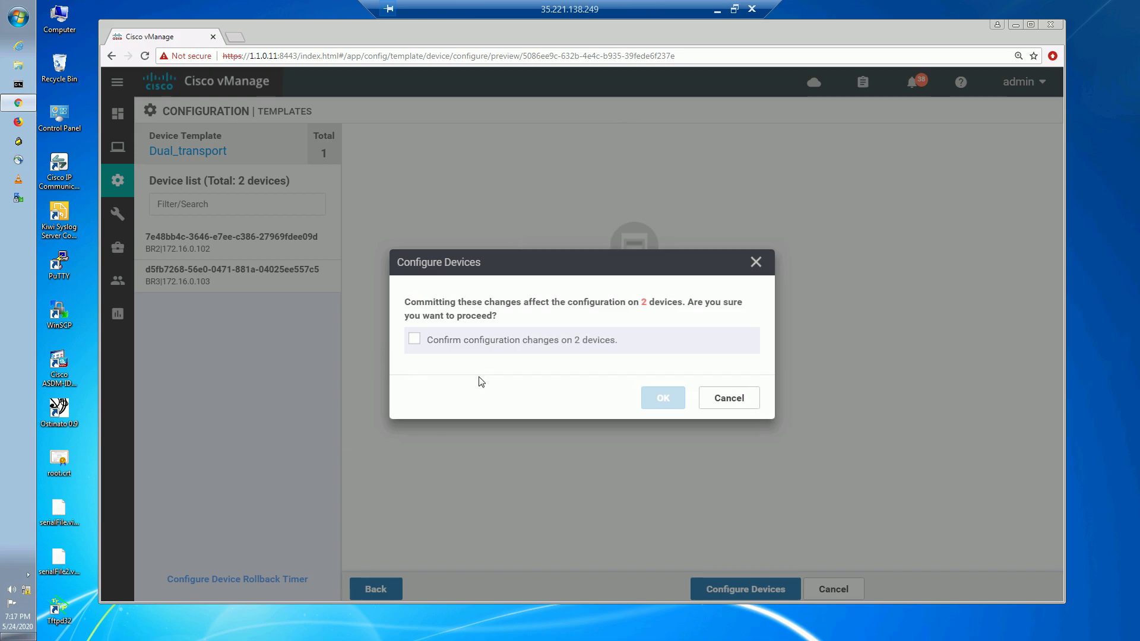
pyautogui.click(415, 341)
pyautogui.click(663, 398)
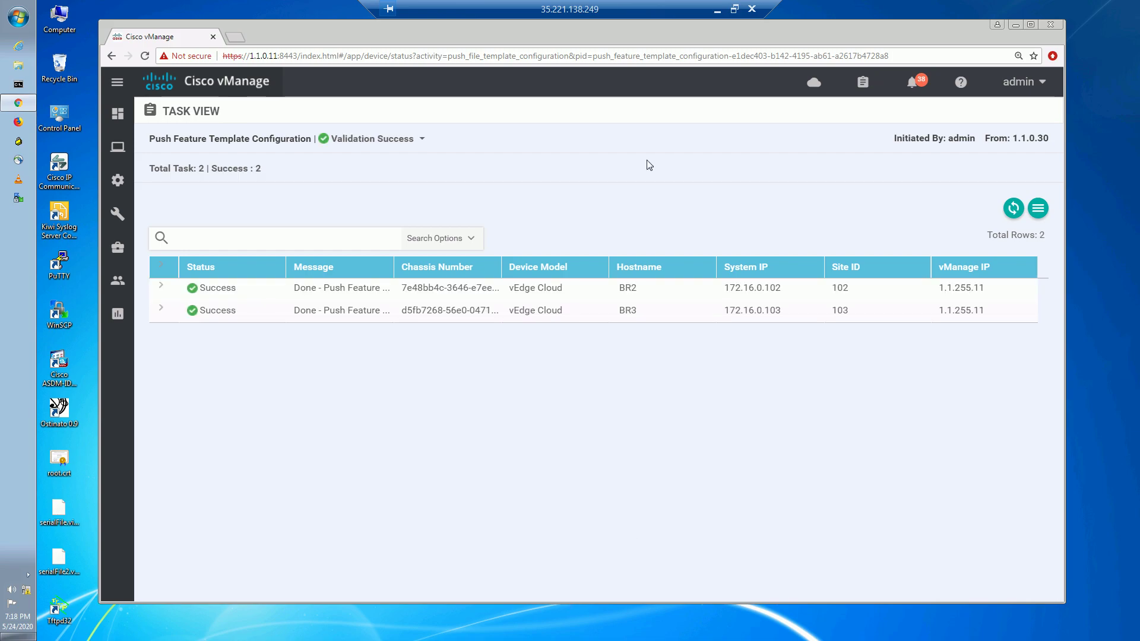
# Rerun the association check on BR3, confirming ACL_FROM_VLAN10 is applied inbound on ge0/2.10.
pyautogui.click(718, 10)
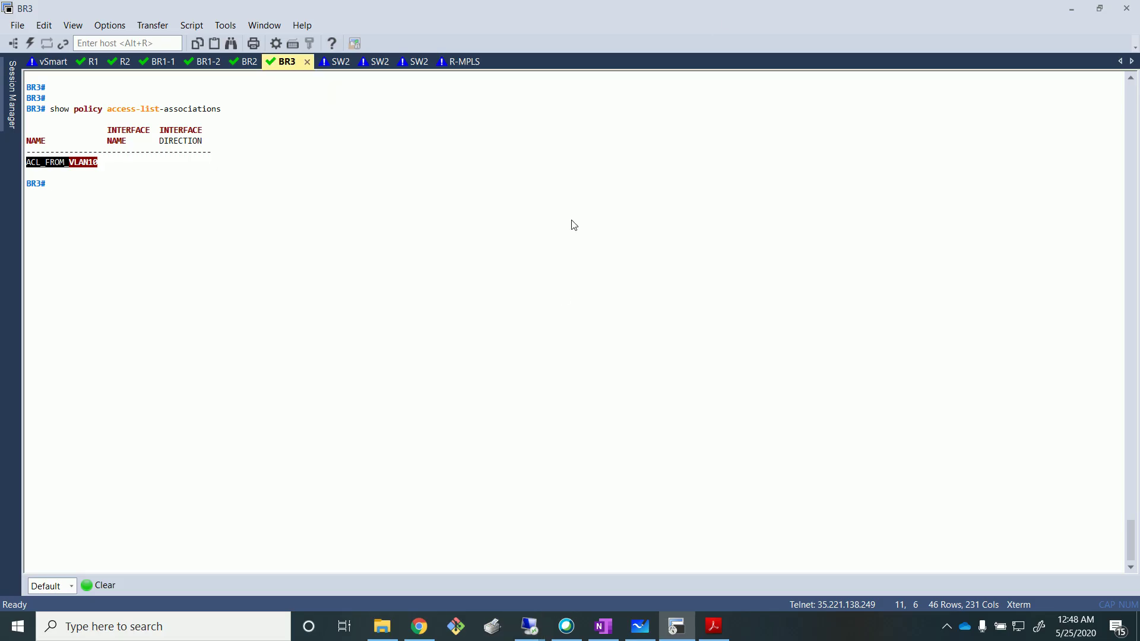
pyautogui.press('Up')
pyautogui.press('Return')
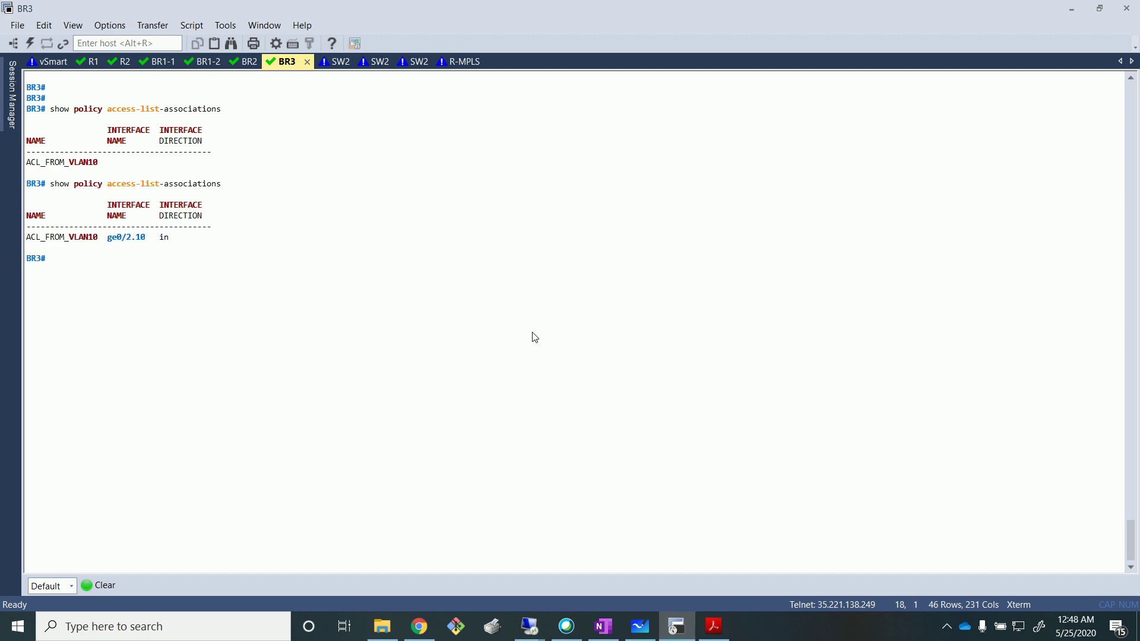
pyautogui.press('Return')
pyautogui.press('Return')
pyautogui.moveTo(105, 238); pyautogui.dragTo(150, 241)
pyautogui.click(112, 238)
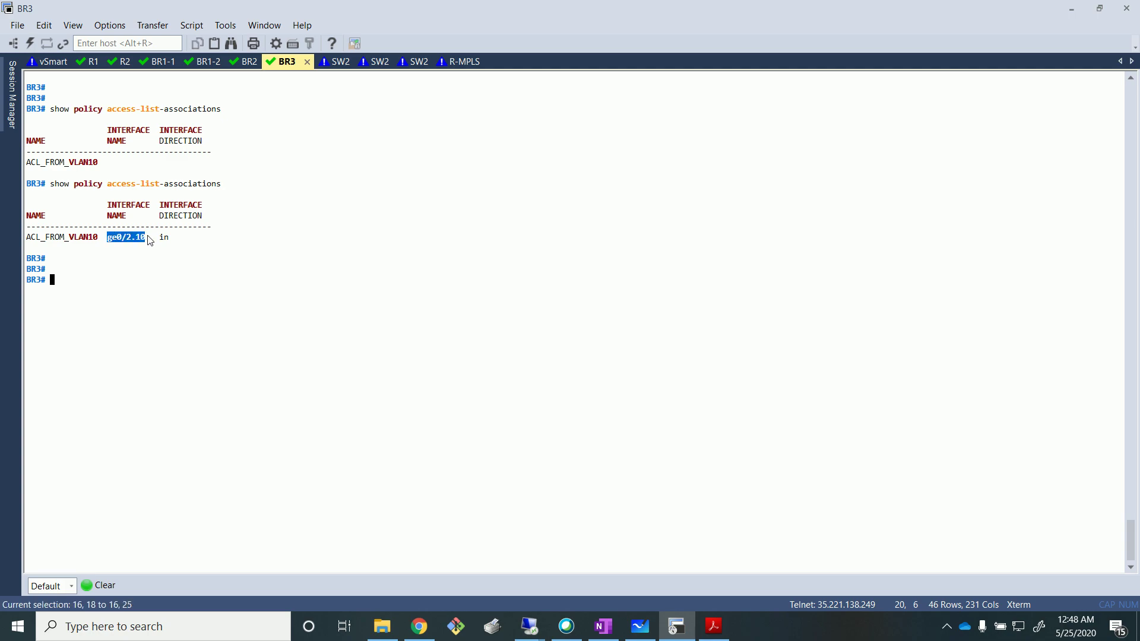
pyautogui.click(151, 243)
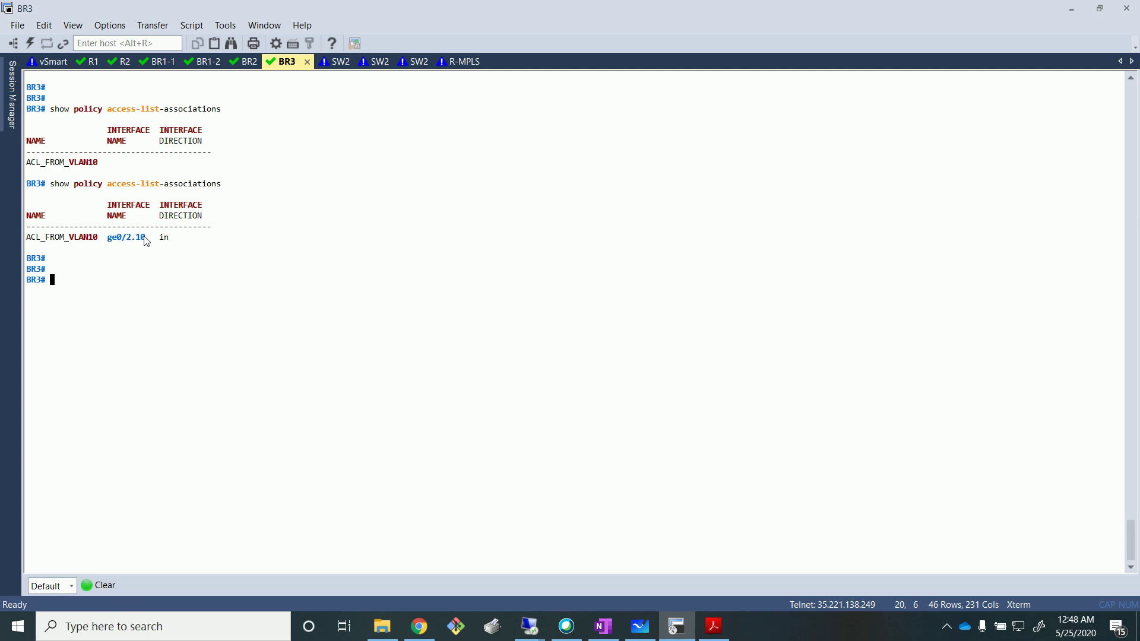
pyautogui.moveTo(156, 238); pyautogui.dragTo(184, 232)
pyautogui.hotkey('alt', 'Tab')
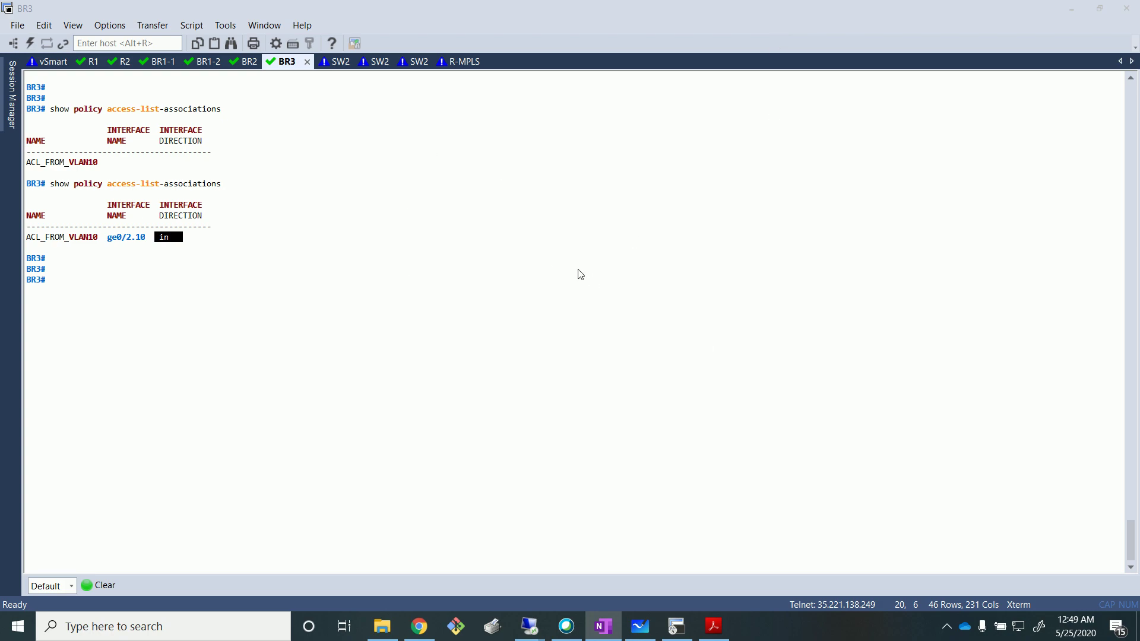
pyautogui.hotkey('alt', 'Tab')
# Display the access-list counters on BR3 with 'show policy access-list-counters'.
pyautogui.write('show policy acc')
pyautogui.press('BackSpace')
pyautogui.press('BackSpace')
pyautogui.press('BackSpace')
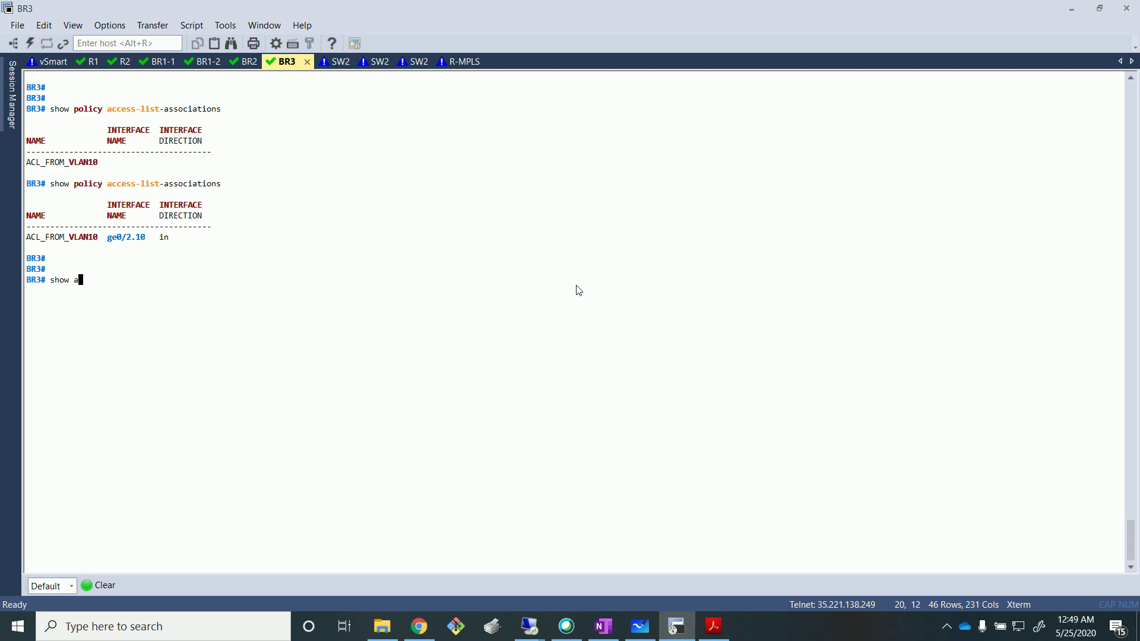
pyautogui.write('policy acc')
pyautogui.press('Tab')
pyautogui.write('c')
pyautogui.press('Tab')
pyautogui.press('Return')
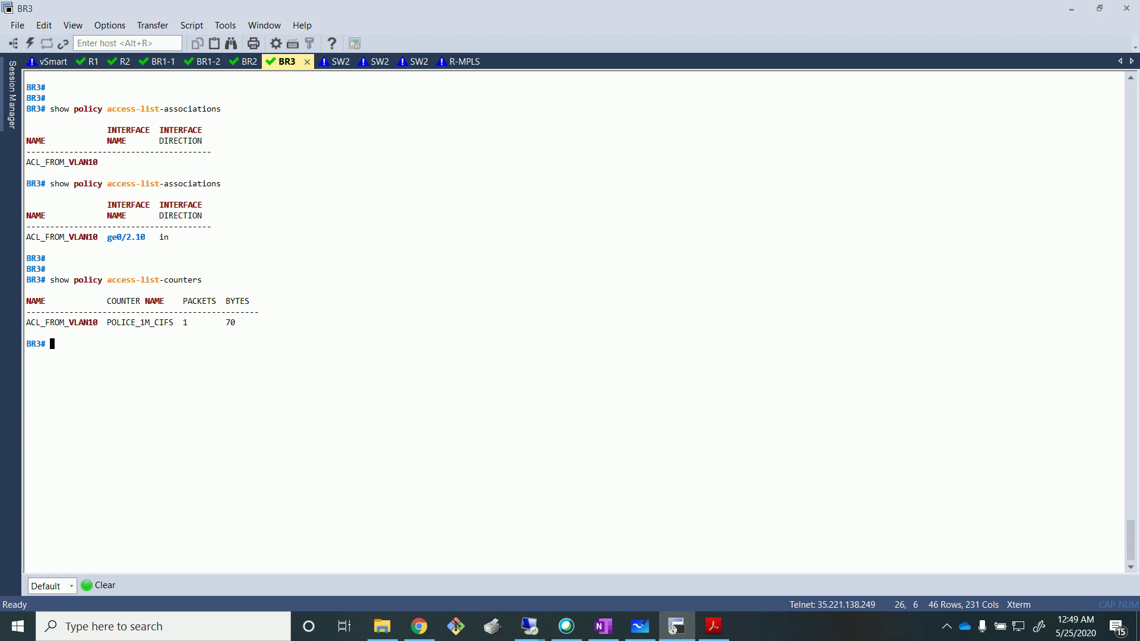
# Run 'show policy access-list-policers' and highlight ACL_FROM_VLAN10 with its POLICE_1M policer.
pyautogui.write('w policy acc')
pyautogui.press('Tab')
pyautogui.write('pol')
pyautogui.press('Tab')
pyautogui.press('Return')
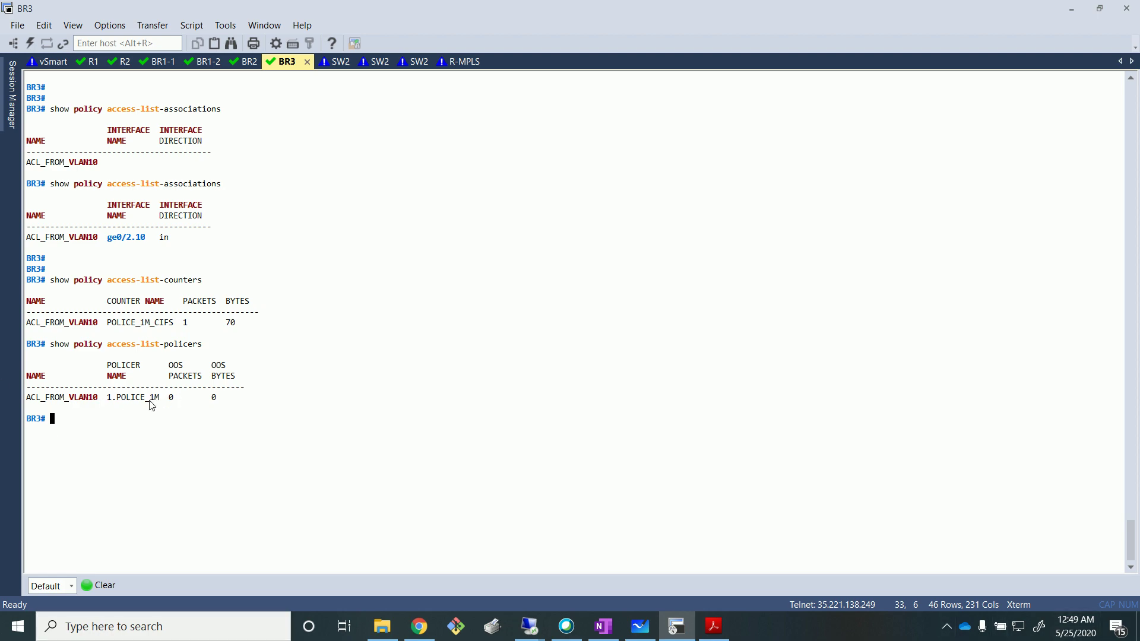
pyautogui.moveTo(97, 398); pyautogui.dragTo(27, 399)
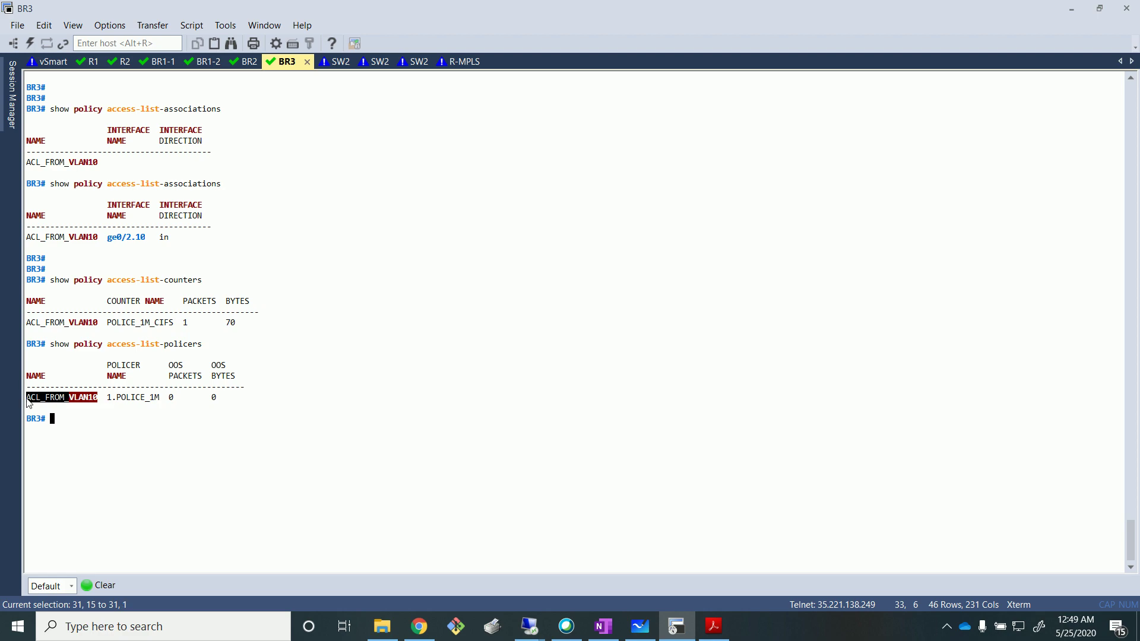
pyautogui.moveTo(159, 398); pyautogui.dragTo(123, 407)
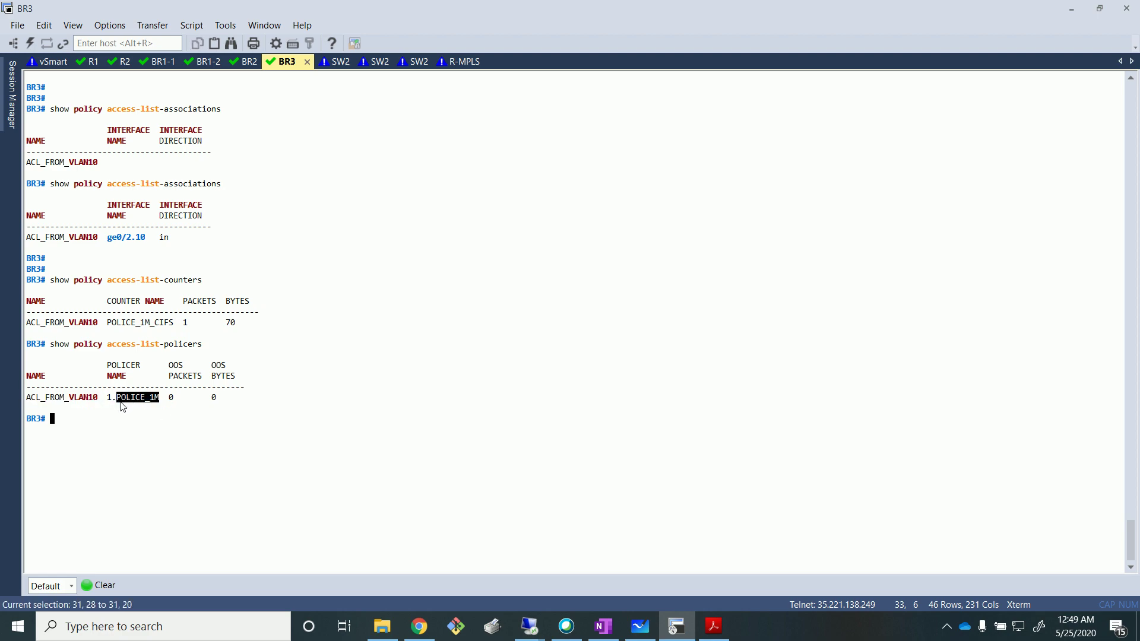
pyautogui.click(123, 407)
pyautogui.moveTo(97, 398); pyautogui.dragTo(28, 401)
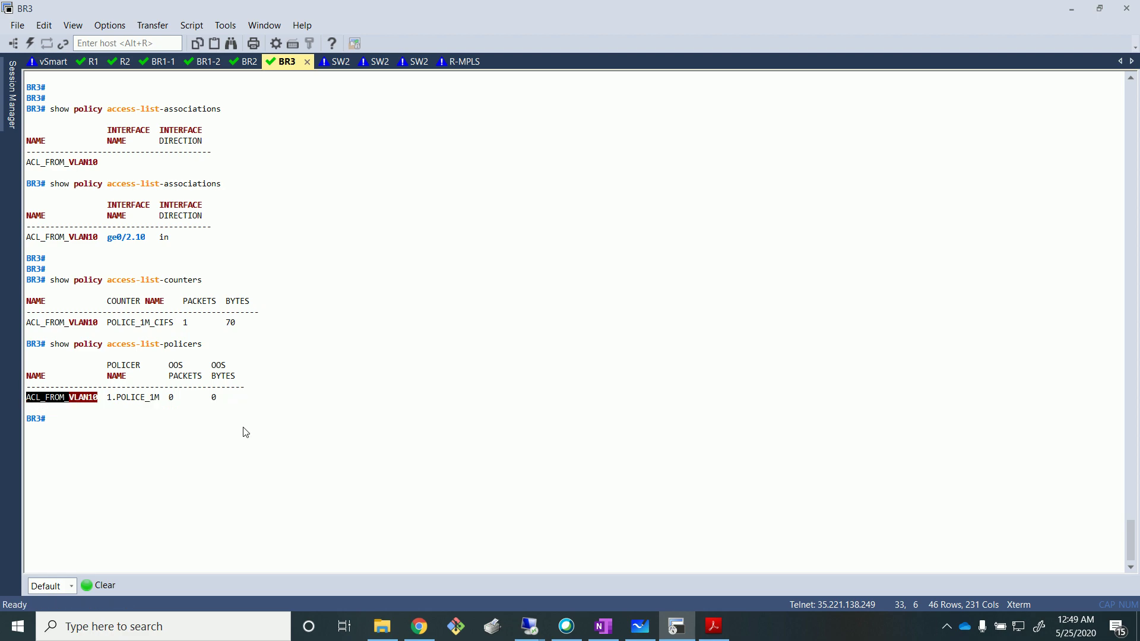
pyautogui.click(184, 420)
pyautogui.moveTo(118, 400); pyautogui.dragTo(162, 404)
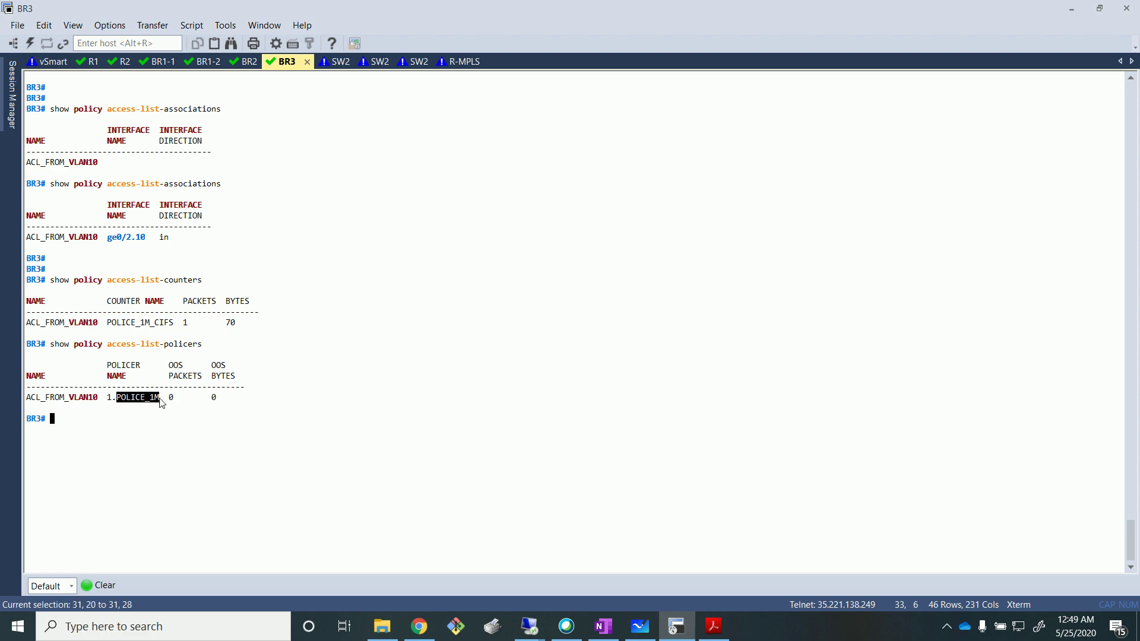
pyautogui.click(158, 445)
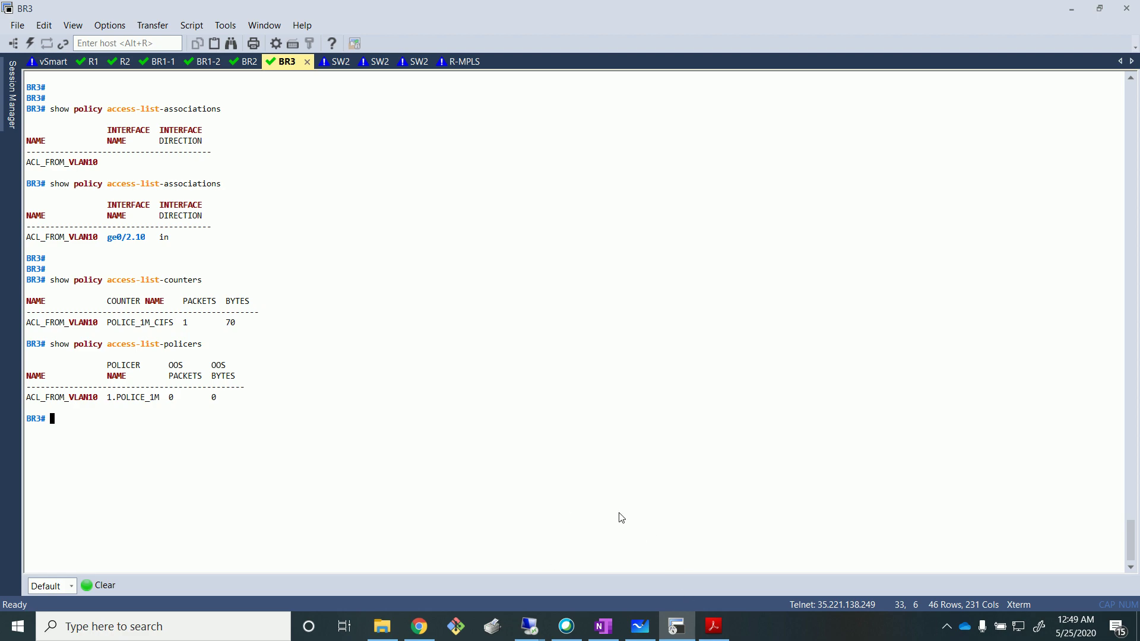
# Switch to the Branch3 remote desktop and activate WinSCP's local file list.
pyautogui.moveTo(529, 627)
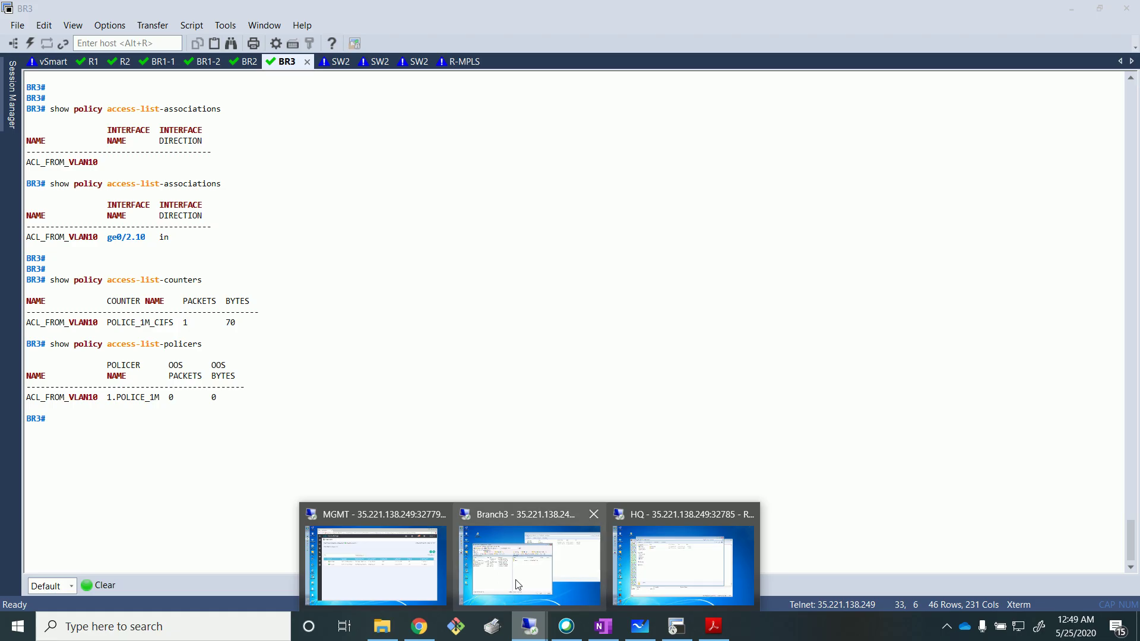
pyautogui.click(524, 567)
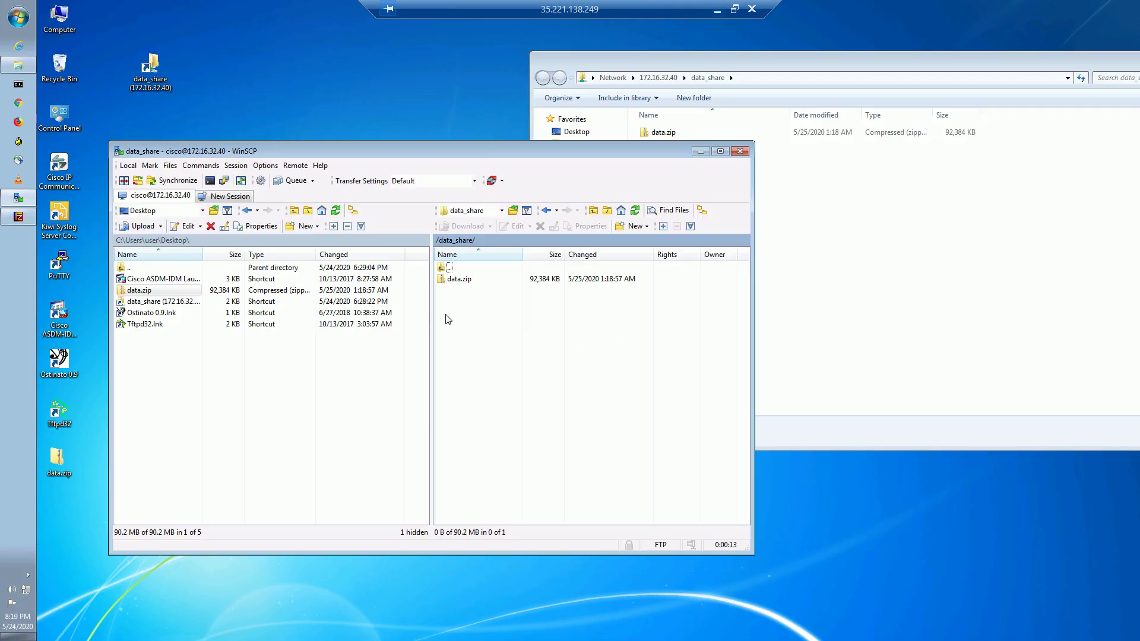
pyautogui.click(292, 460)
# Upload data.zip to data_share as data1.zip, then cancel the transfer at 14%.
pyautogui.moveTo(50, 457); pyautogui.dragTo(537, 385)
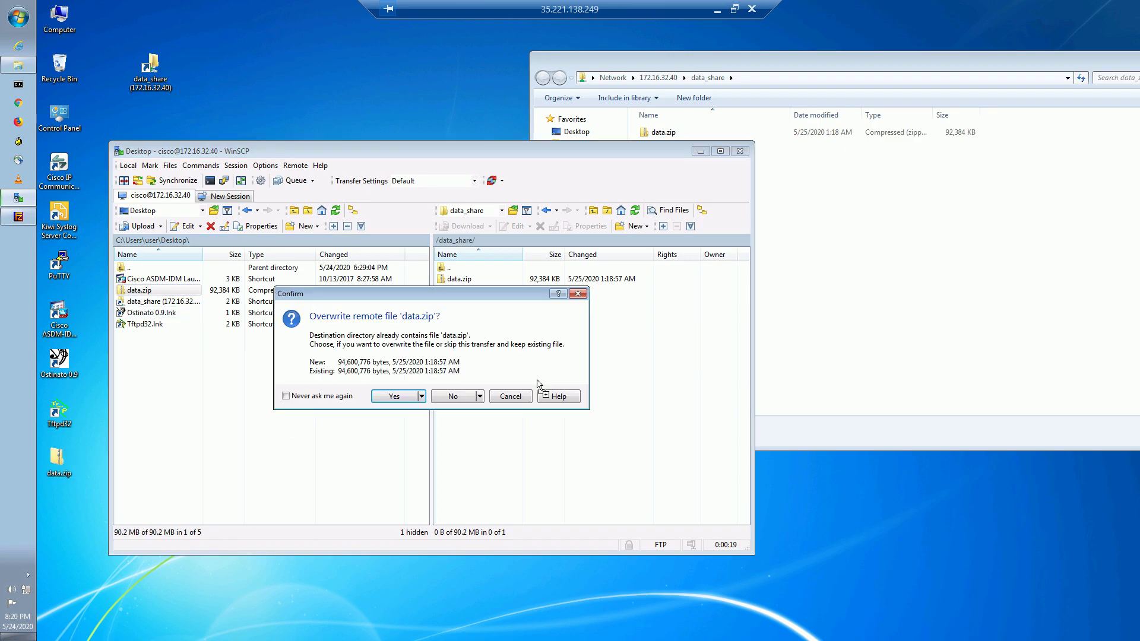
pyautogui.click(480, 397)
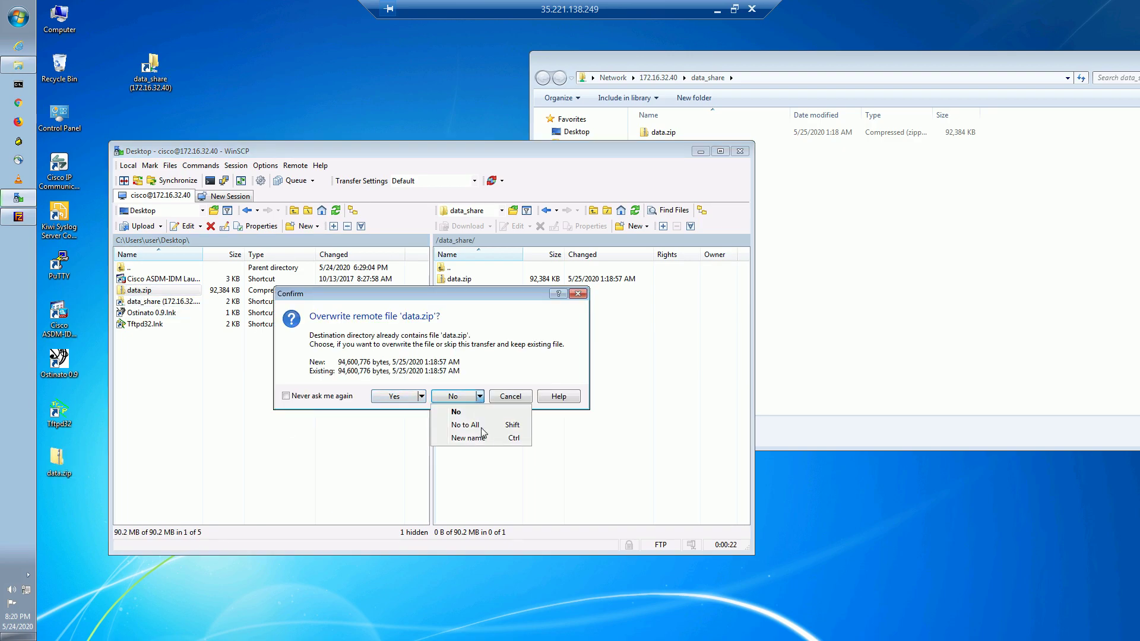
pyautogui.click(469, 438)
pyautogui.click(370, 349)
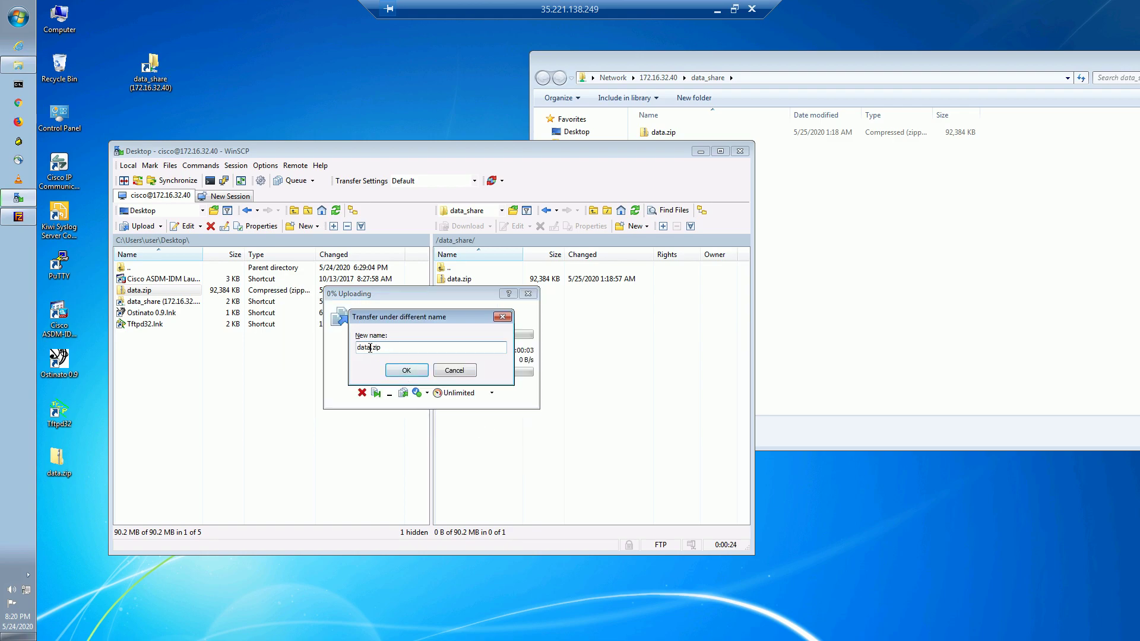
pyautogui.write('1')
pyautogui.click(410, 372)
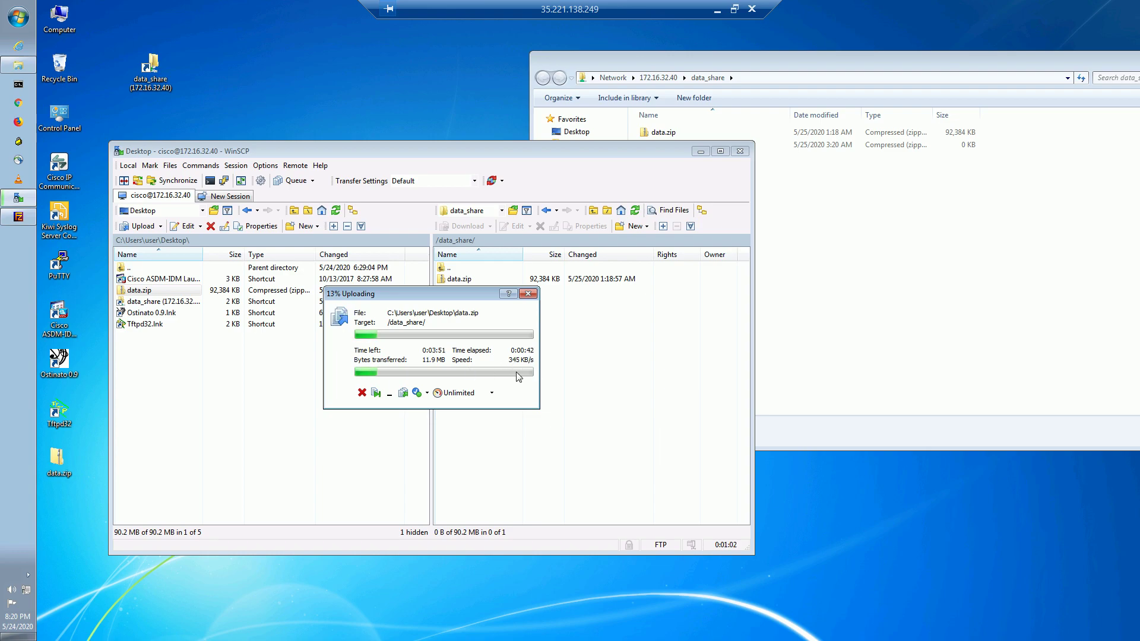
pyautogui.click(361, 392)
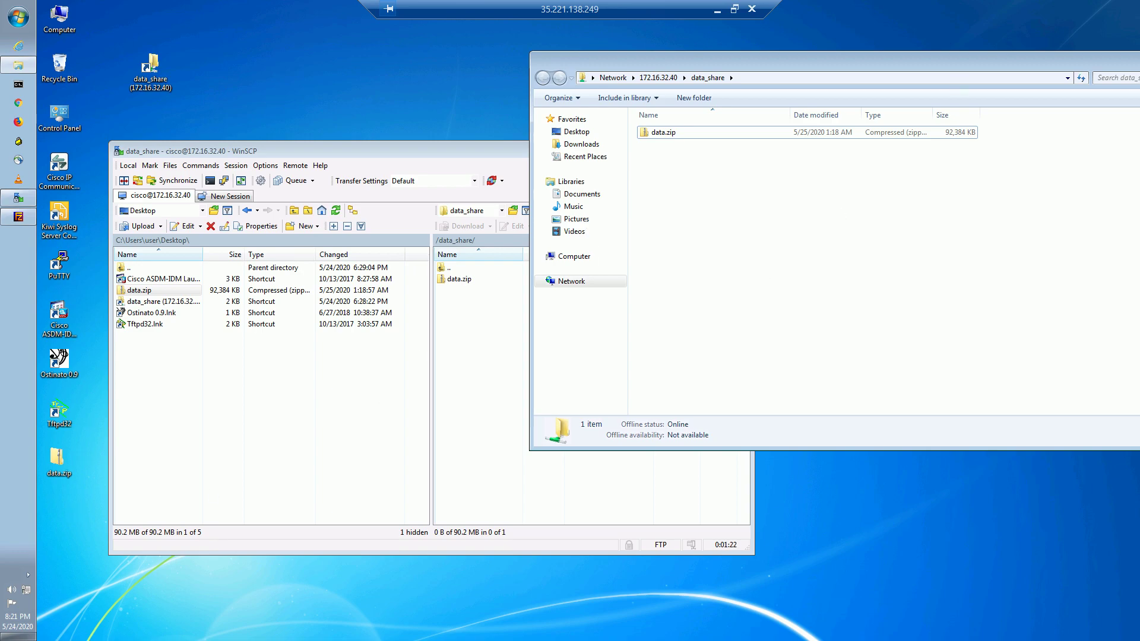
# Copy data.zip into the data_share folder as a second copy, then cancel the slow transfer.
pyautogui.moveTo(57, 460); pyautogui.dragTo(693, 214)
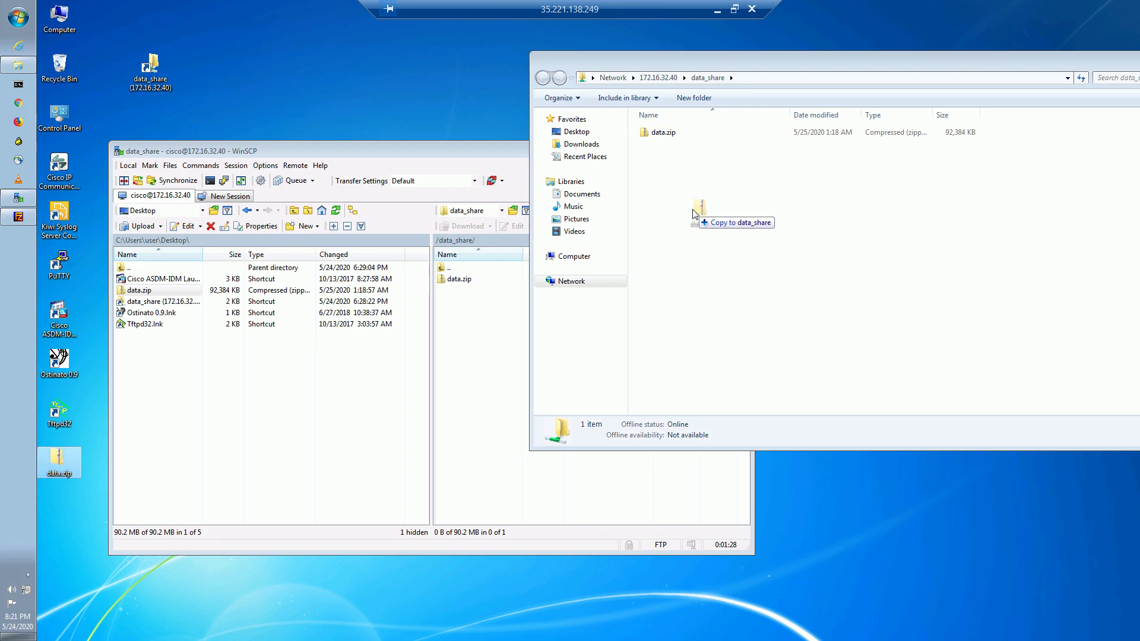
pyautogui.moveTo(694, 214); pyautogui.dragTo(694, 215)
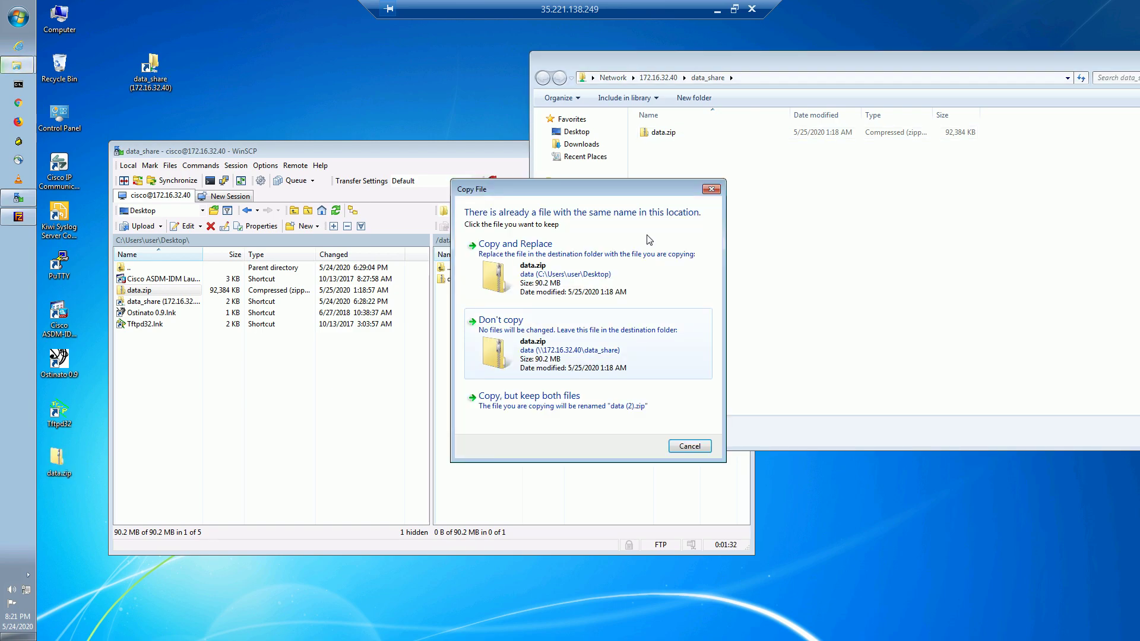
pyautogui.click(579, 402)
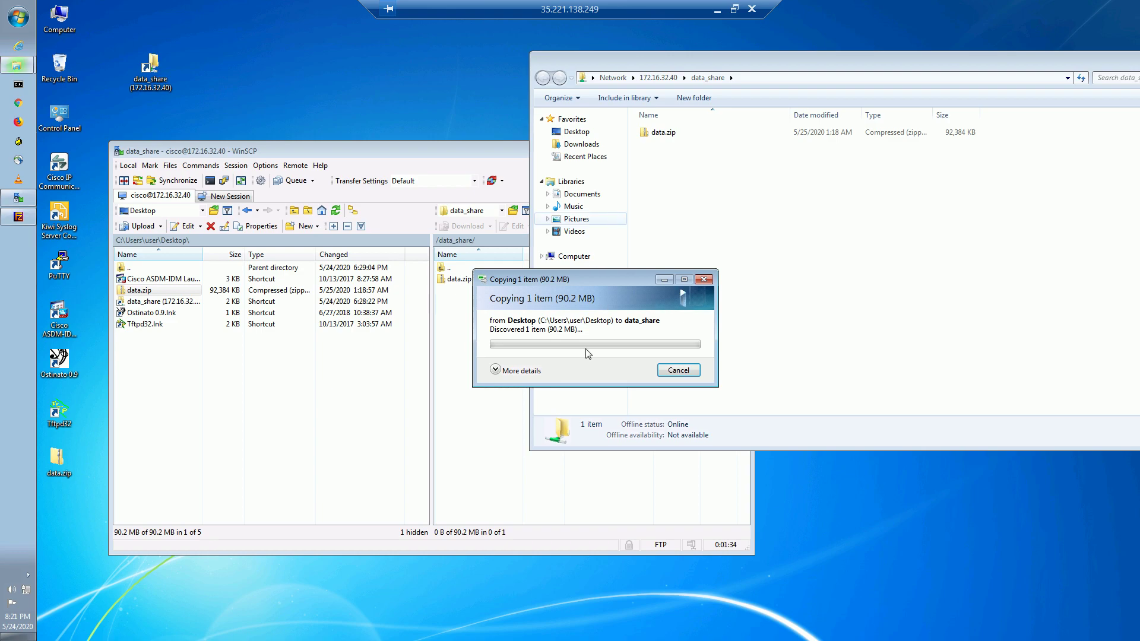
pyautogui.moveTo(568, 285)
pyautogui.mouseDown()
pyautogui.moveTo(661, 276)
pyautogui.moveTo(689, 230)
pyautogui.moveTo(689, 204)
pyautogui.mouseUp()
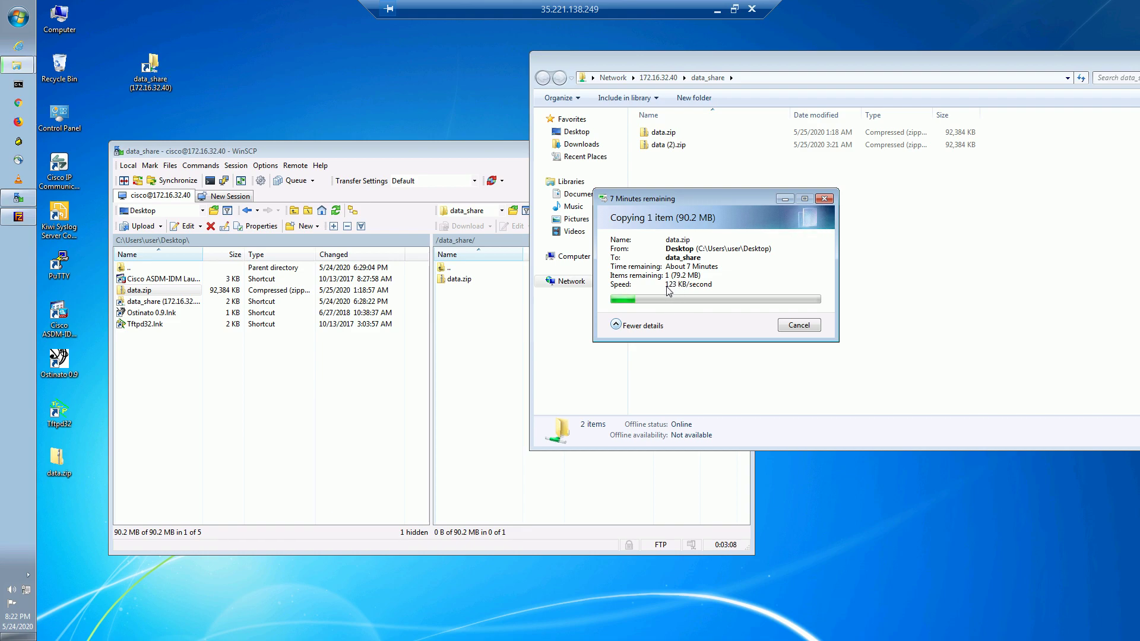
pyautogui.click(483, 403)
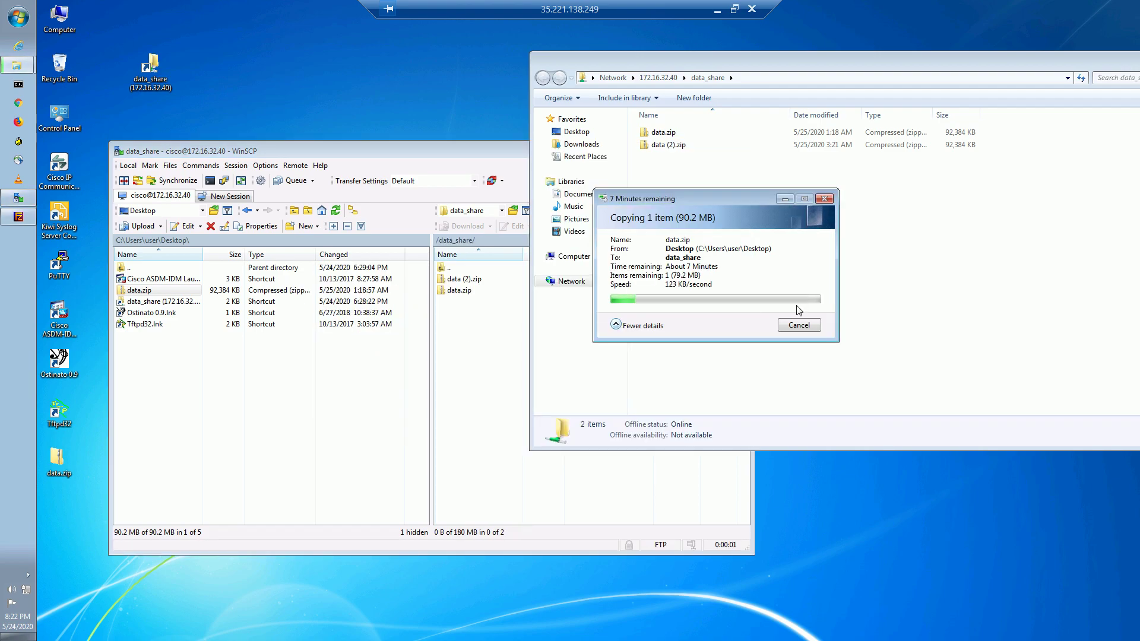
pyautogui.click(800, 325)
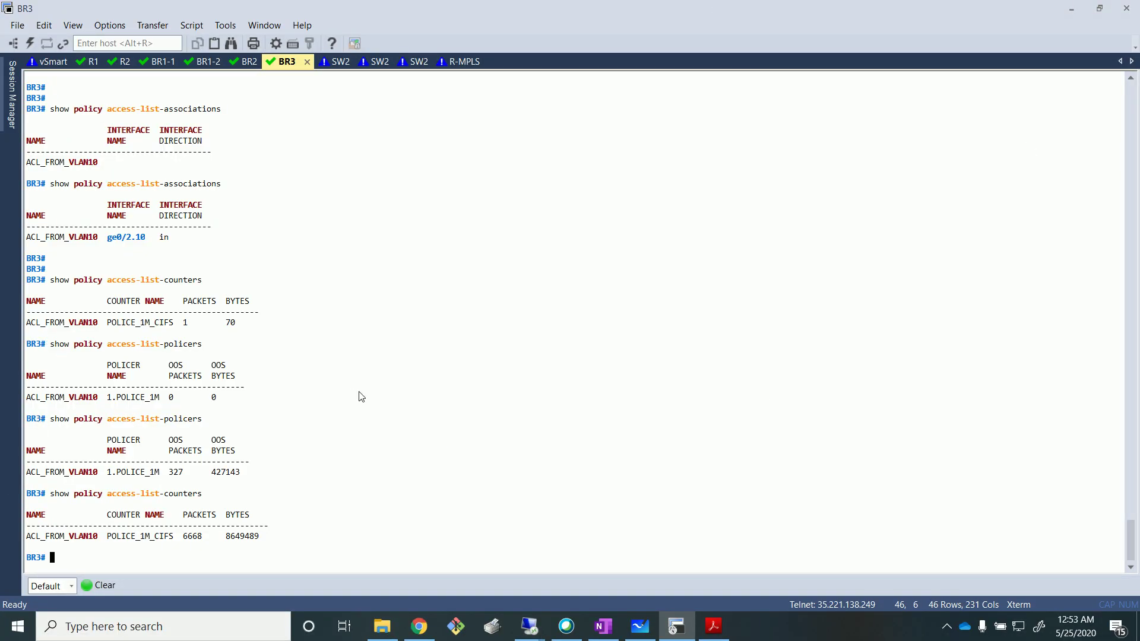
# Rerun 'show policy access-list-counters' on BR3 and highlight the new byte count 14065506.
pyautogui.press('Up')
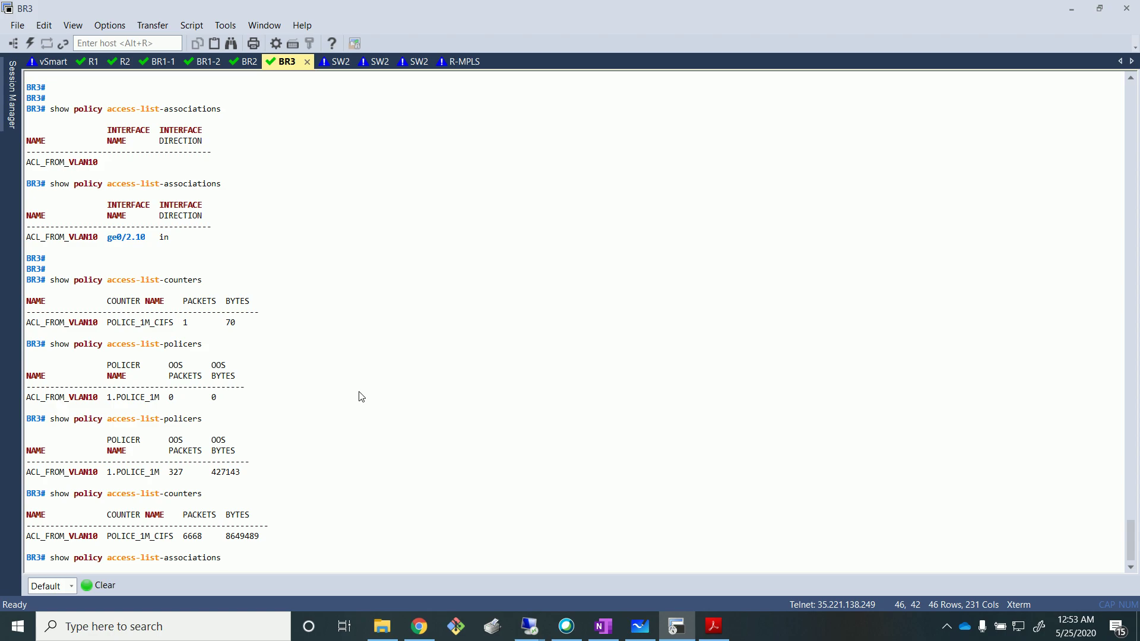
pyautogui.press('Up')
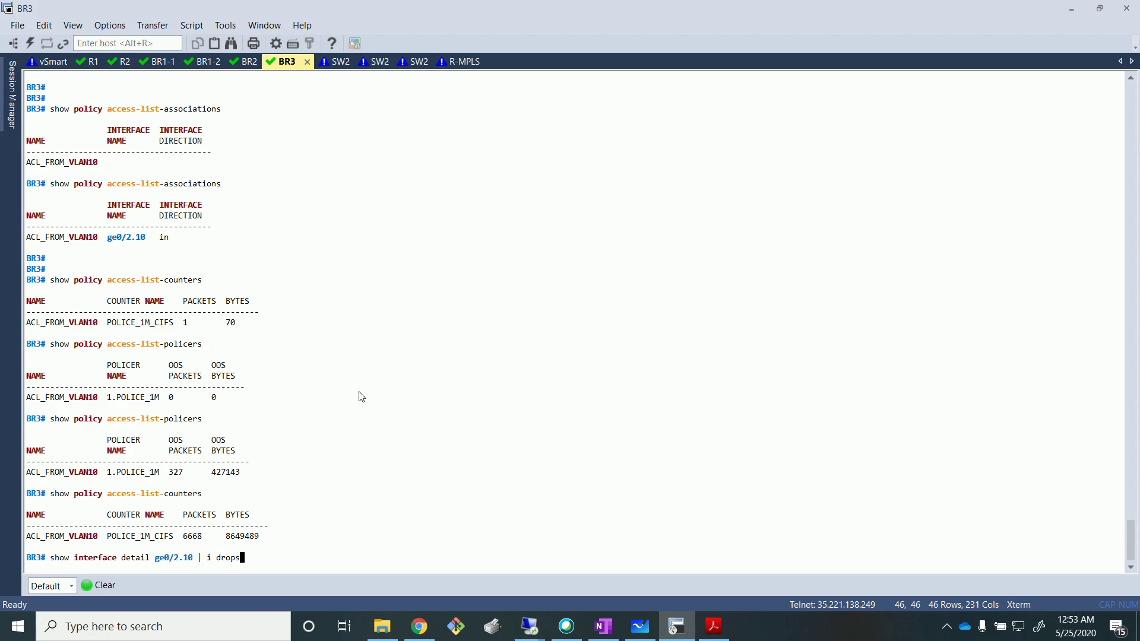
pyautogui.press('Up')
pyautogui.press('Up')
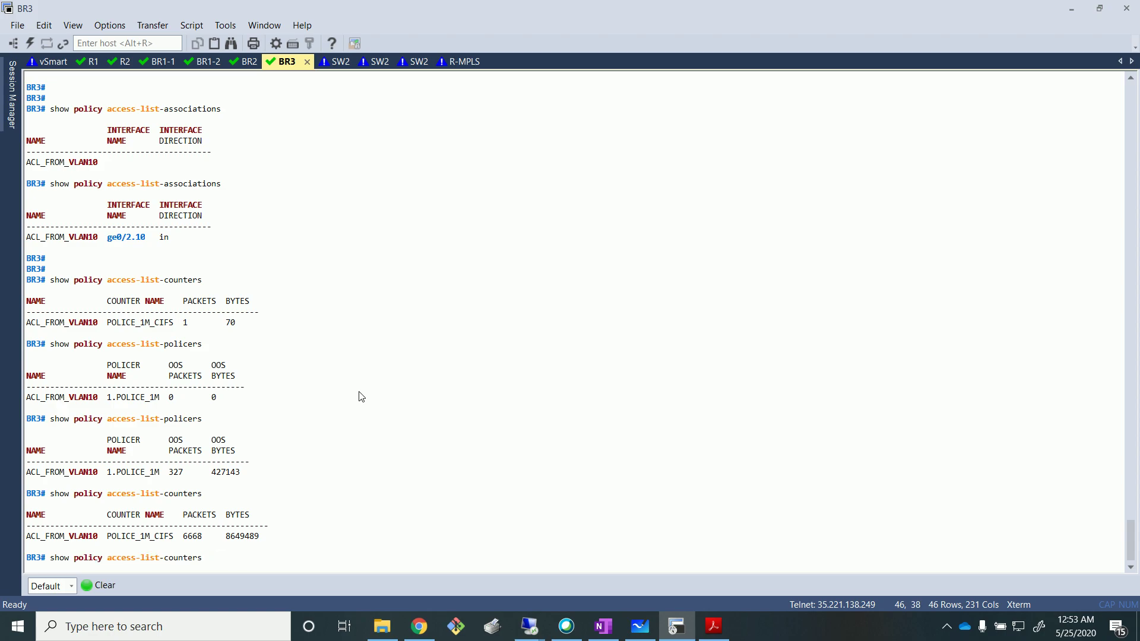
pyautogui.press('Return')
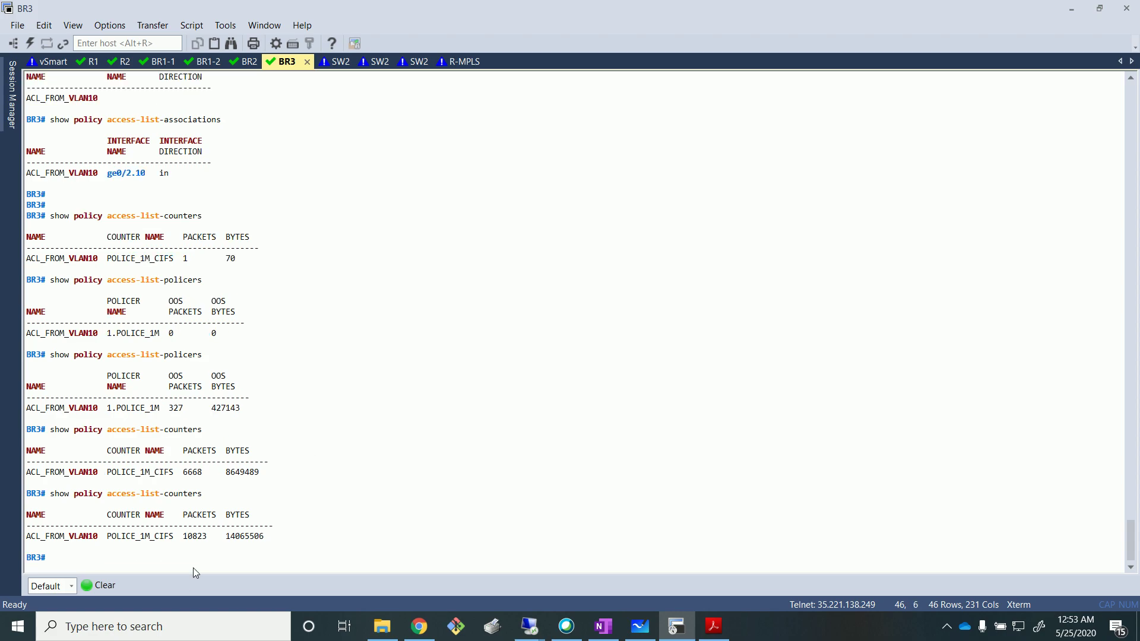
pyautogui.doubleClick(237, 537)
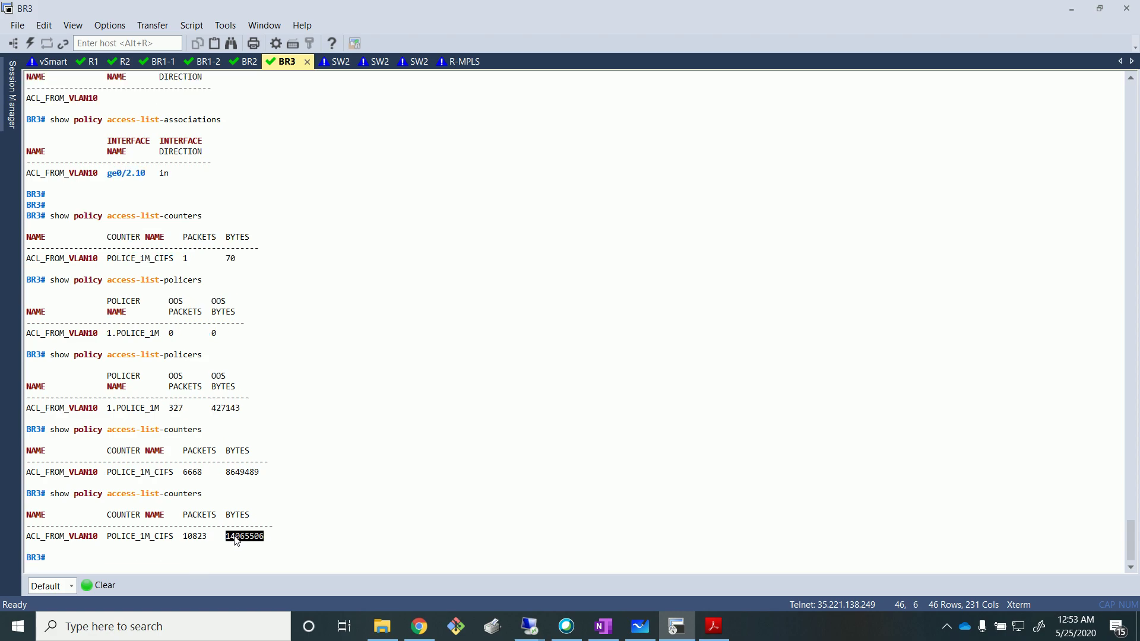
pyautogui.click(354, 481)
# Rerun 'show policy access-list-policers' and highlight POLICE_1M with its 838205 dropped bytes.
pyautogui.press('Up')
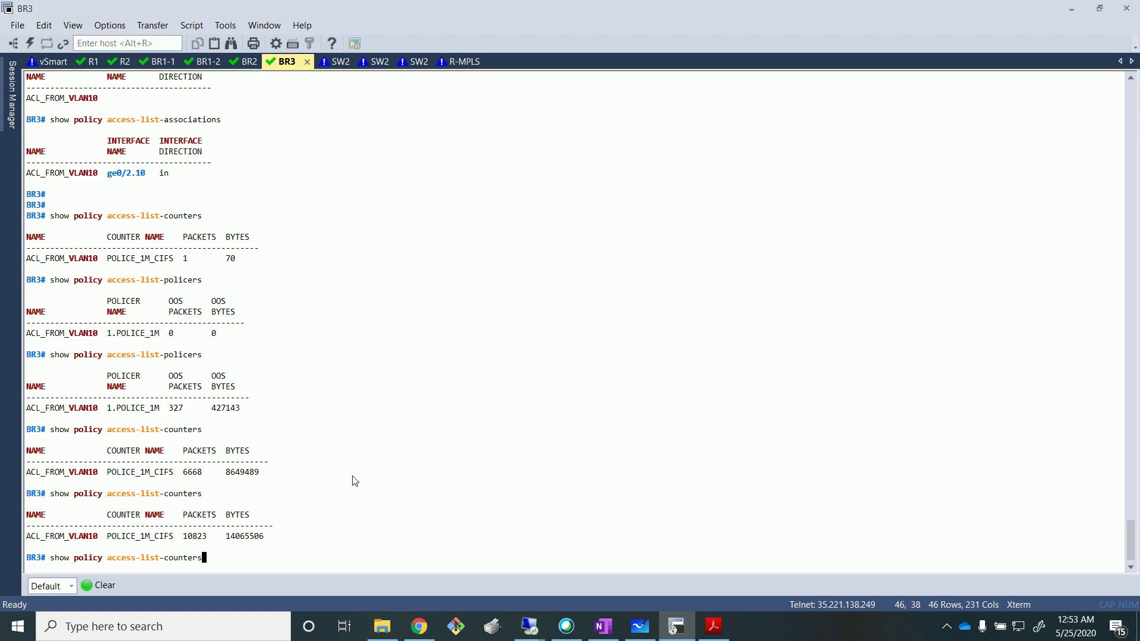
pyautogui.press('Up')
pyautogui.press('Down')
pyautogui.press('Up')
pyautogui.press('Return')
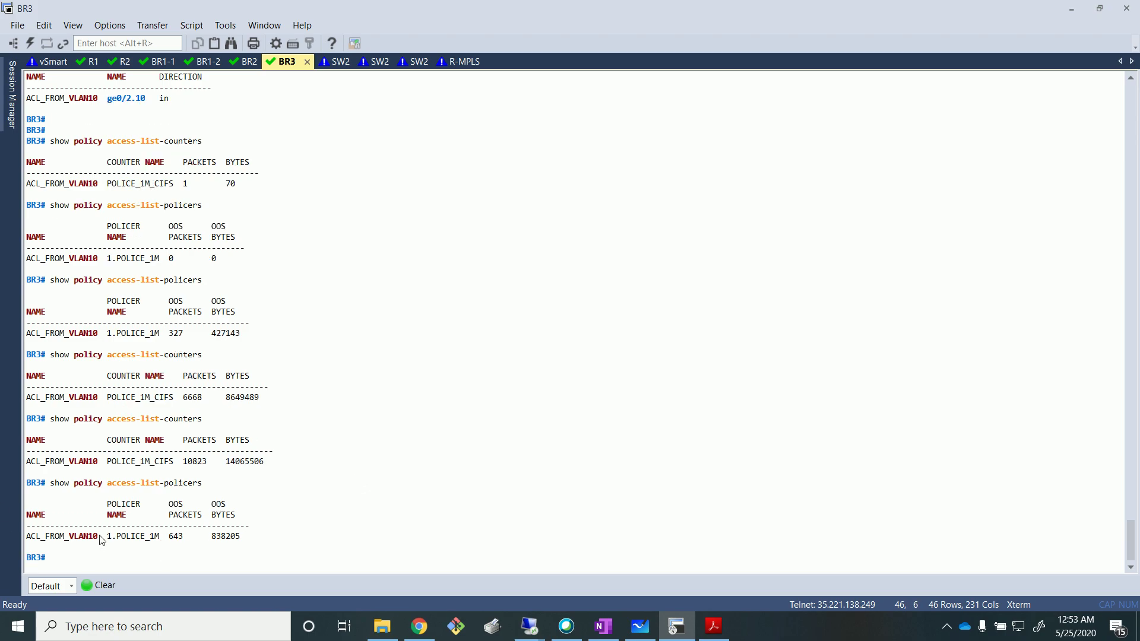
pyautogui.doubleClick(129, 538)
pyautogui.click(295, 536)
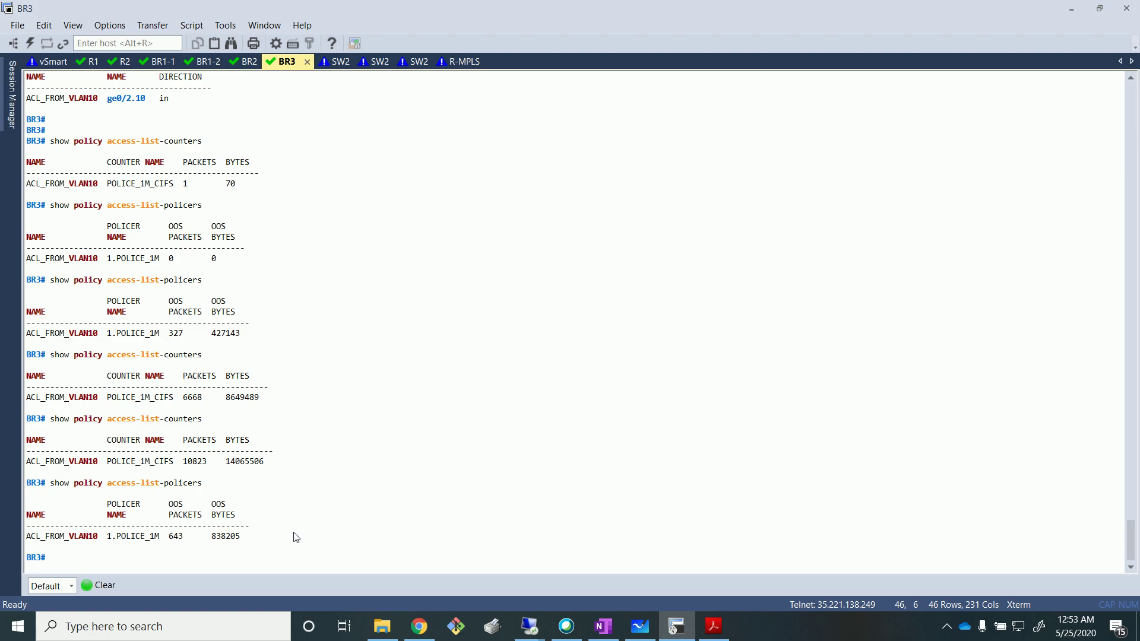
pyautogui.doubleClick(228, 542)
pyautogui.click(228, 556)
# Bring the QoS whiteboard notes forward, then switch to the MGMT remote desktop session.
pyautogui.click(641, 627)
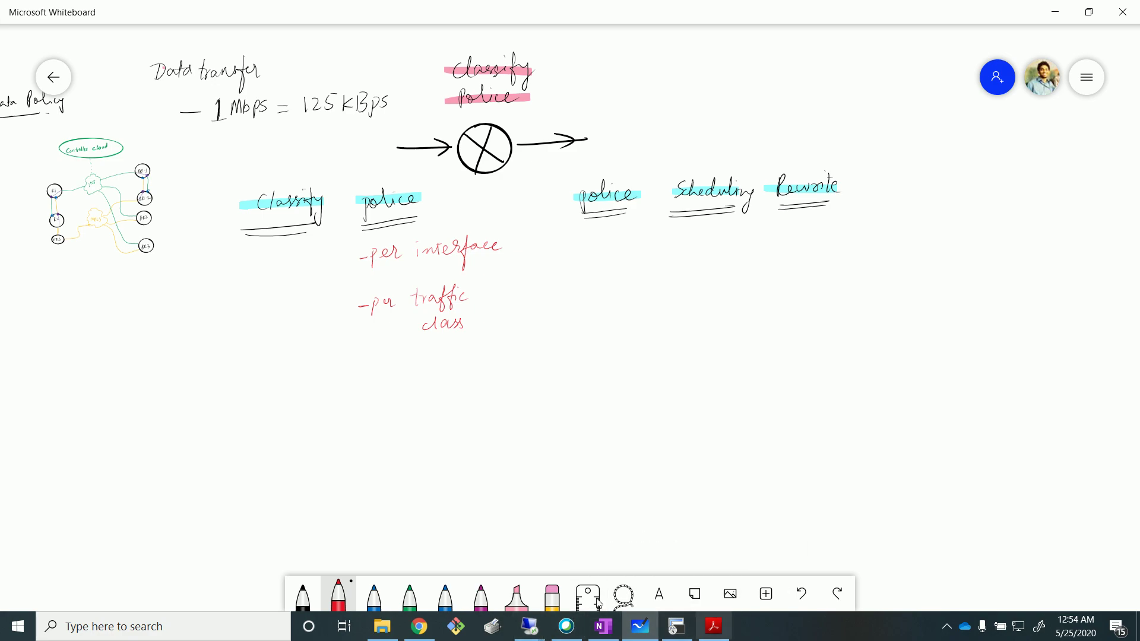
pyautogui.click(523, 627)
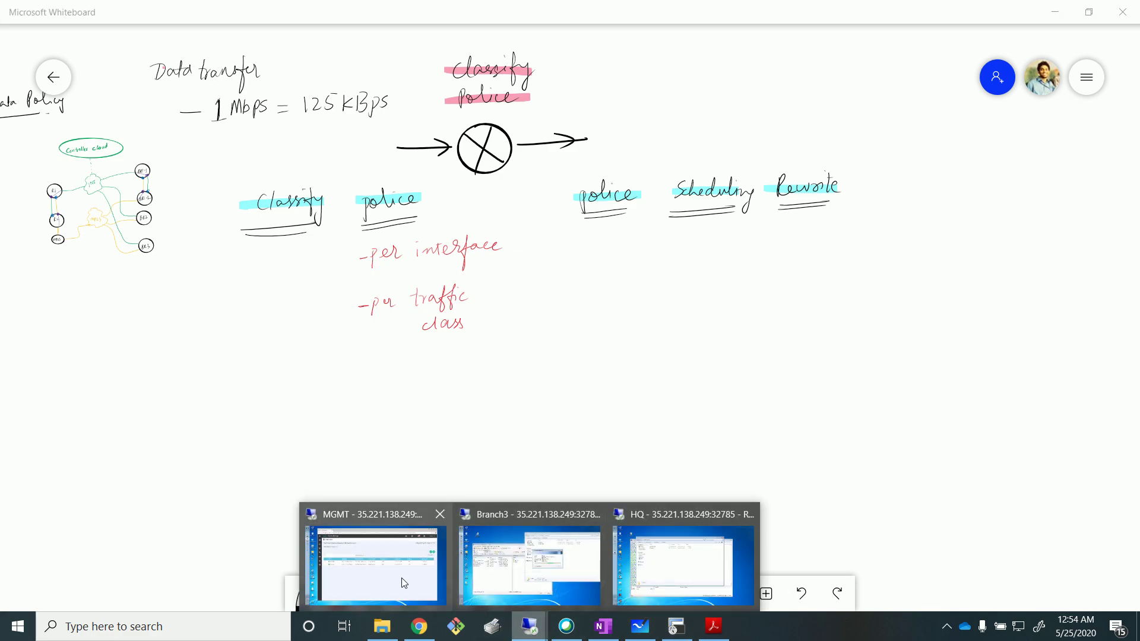
pyautogui.click(400, 580)
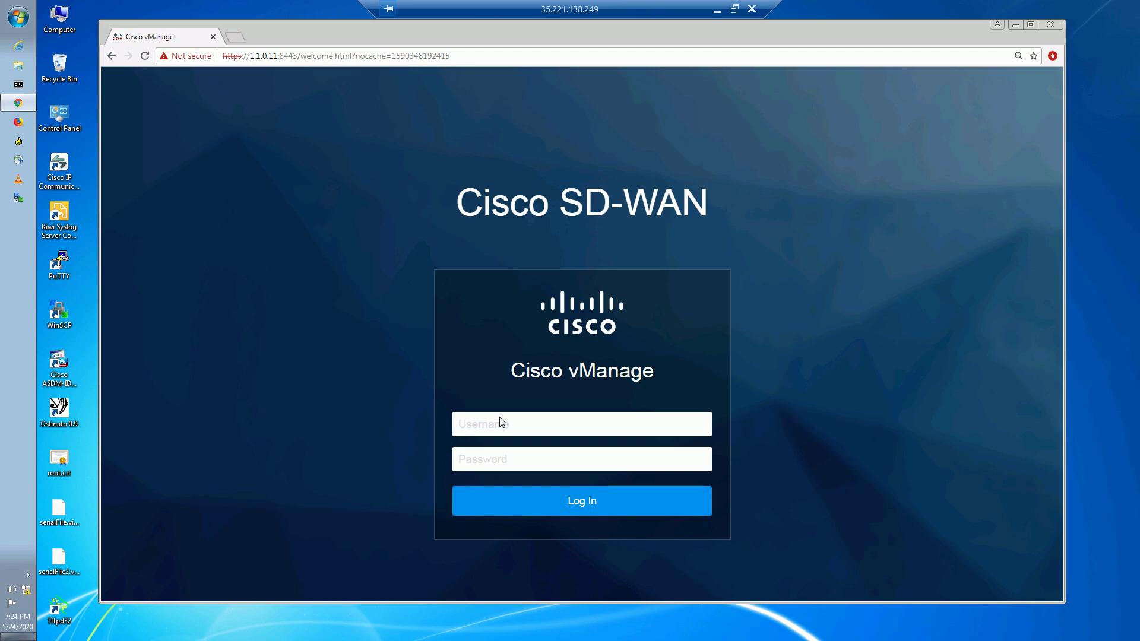
# Log in to vManage with the username and reach the dashboard showing 6 WAN Edges.
pyautogui.click(499, 427)
pyautogui.write('adm')
pyautogui.write('a')
pyautogui.press('Return')
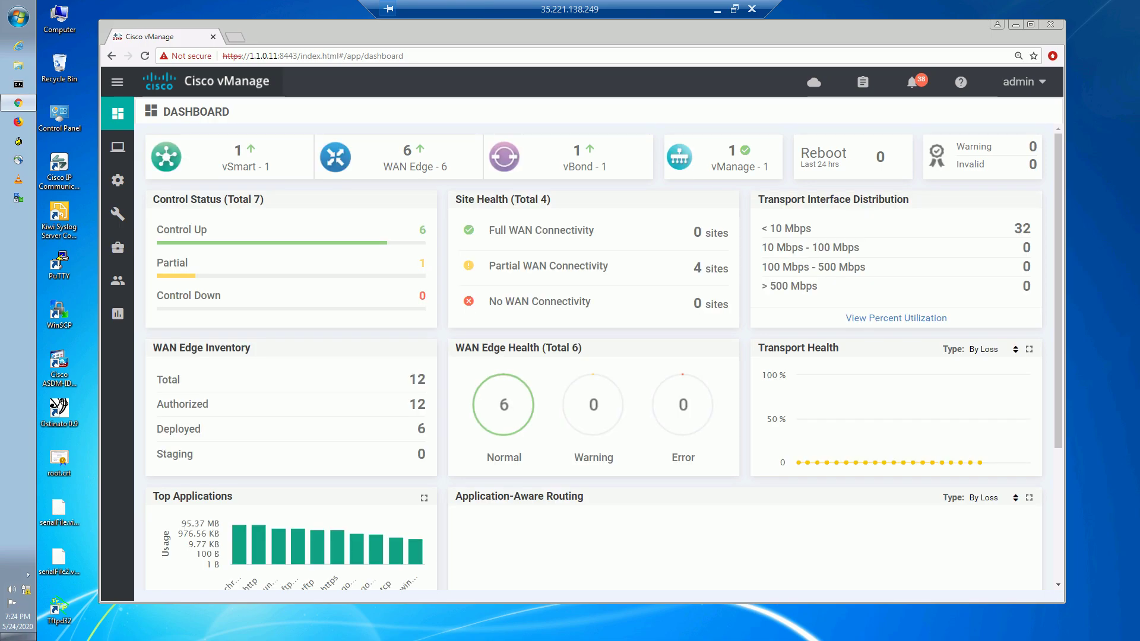
# Open ACL_FROM_VLAN10 for editing and delete its port 445 POLICE_1M sequence.
pyautogui.click(117, 181)
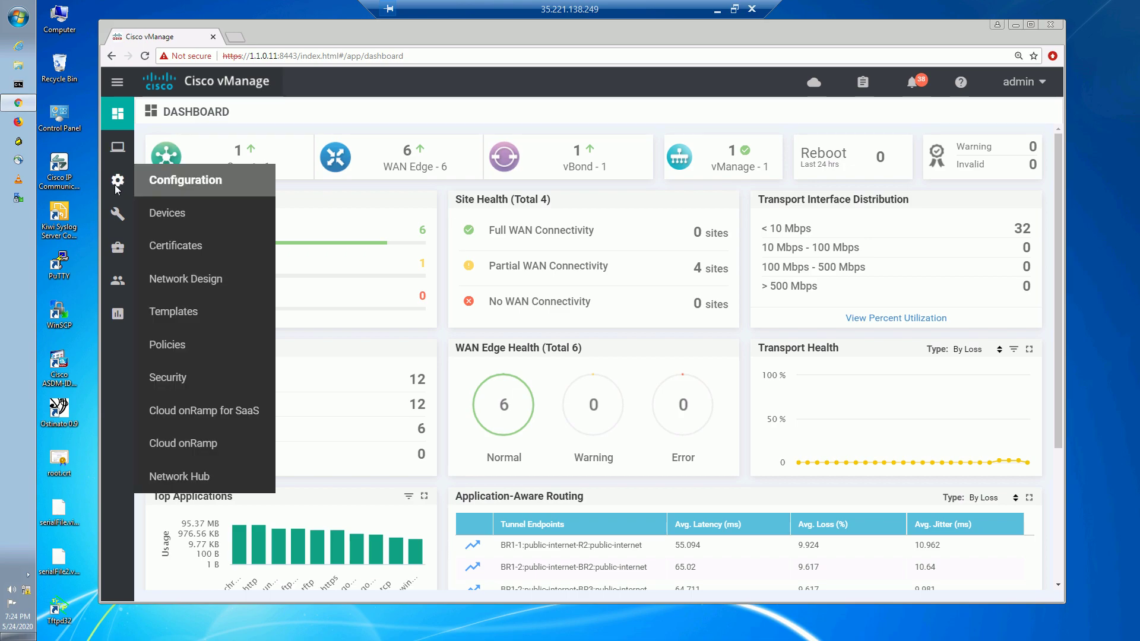
pyautogui.click(167, 345)
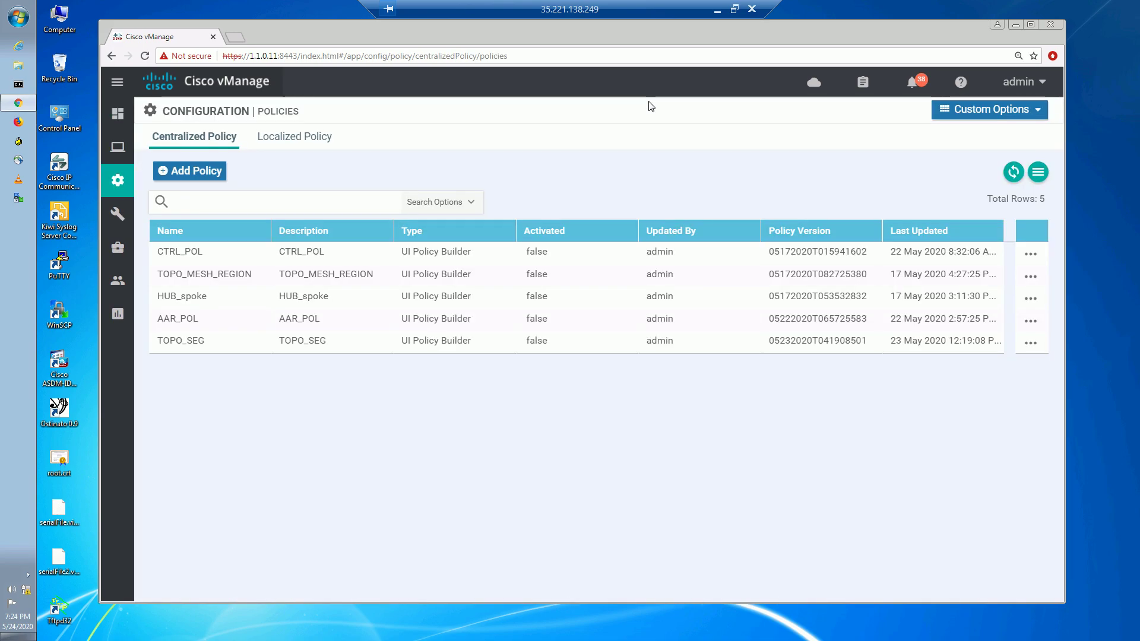
pyautogui.click(982, 114)
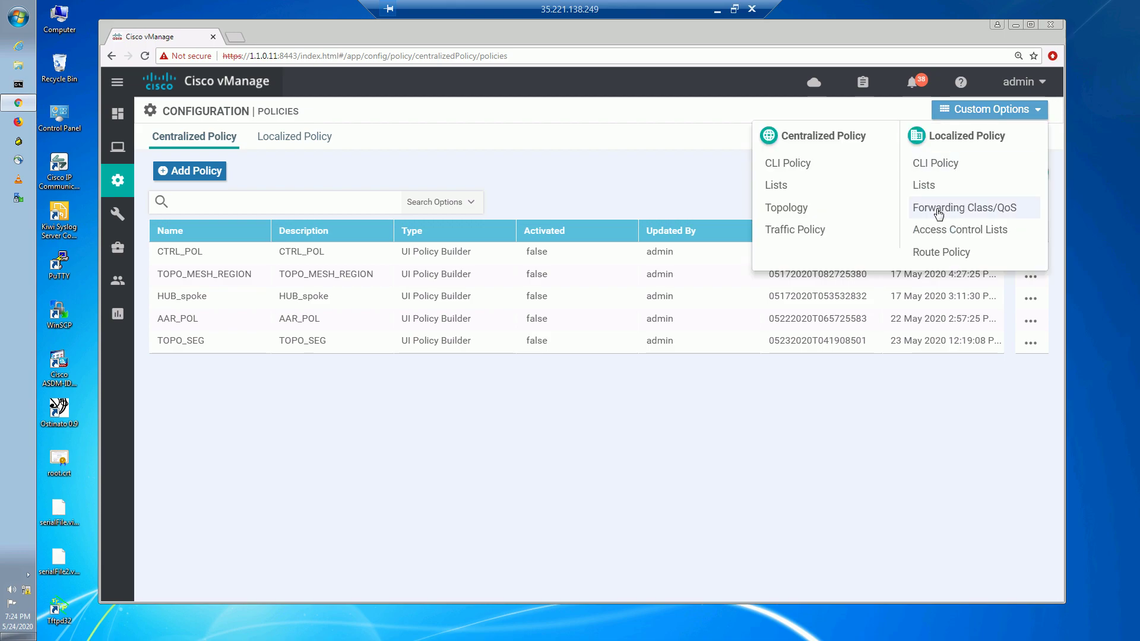
pyautogui.click(943, 230)
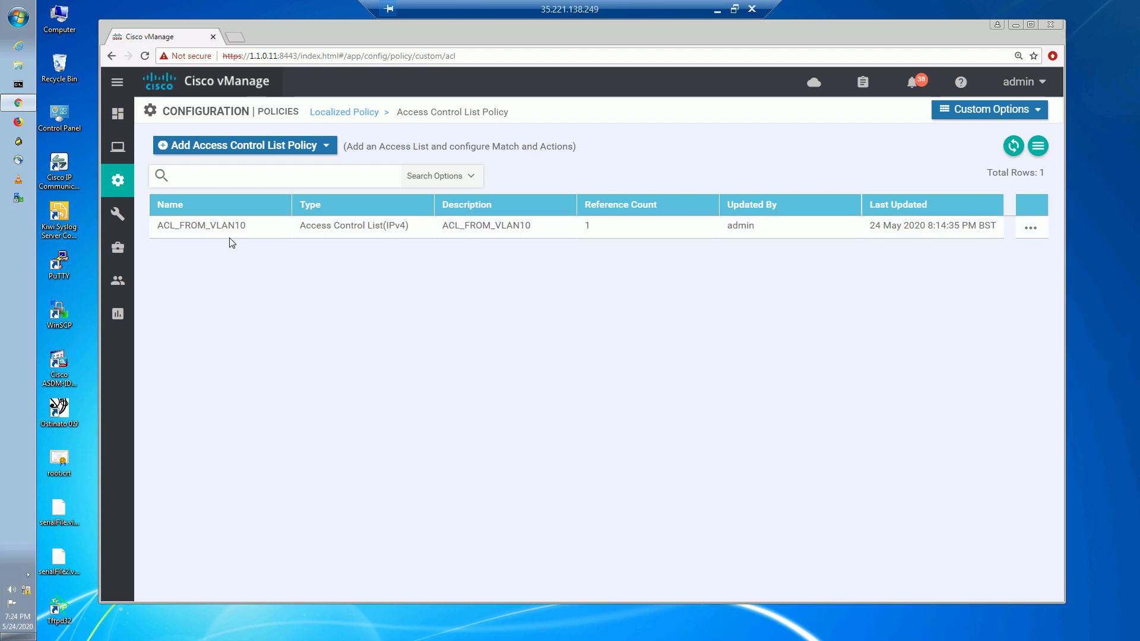
pyautogui.click(1030, 234)
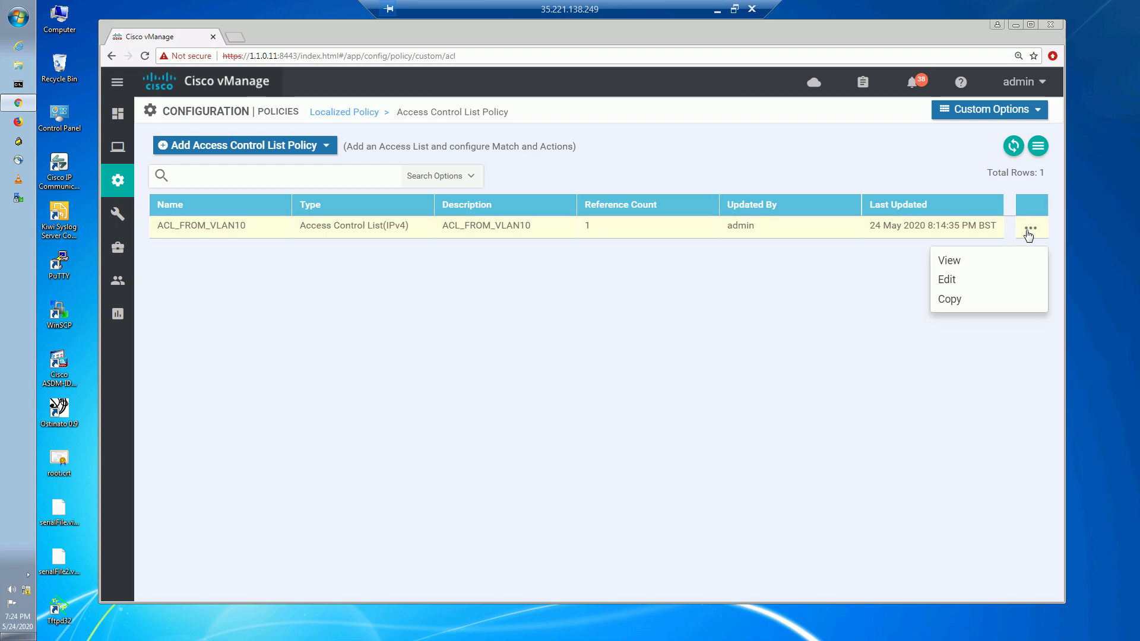
pyautogui.click(966, 280)
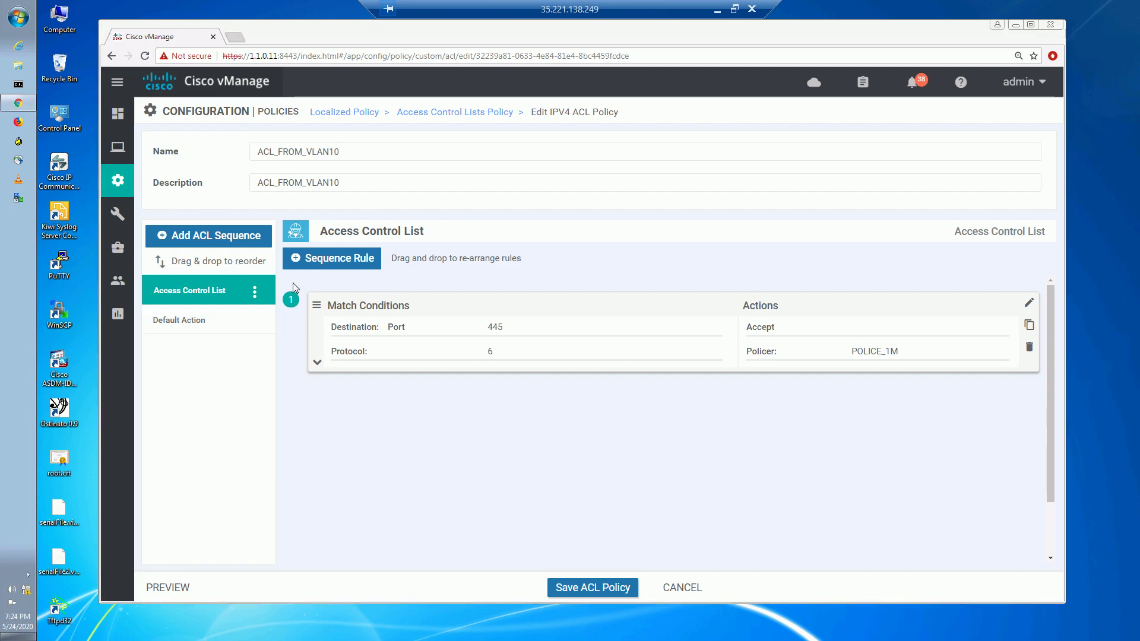
pyautogui.click(254, 291)
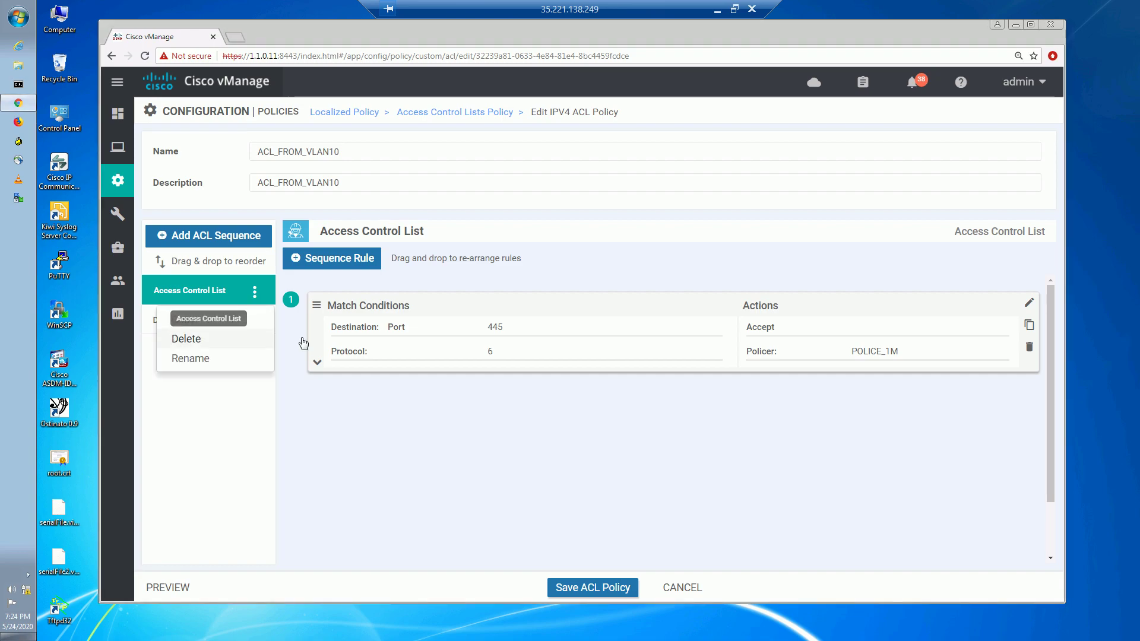
pyautogui.click(178, 339)
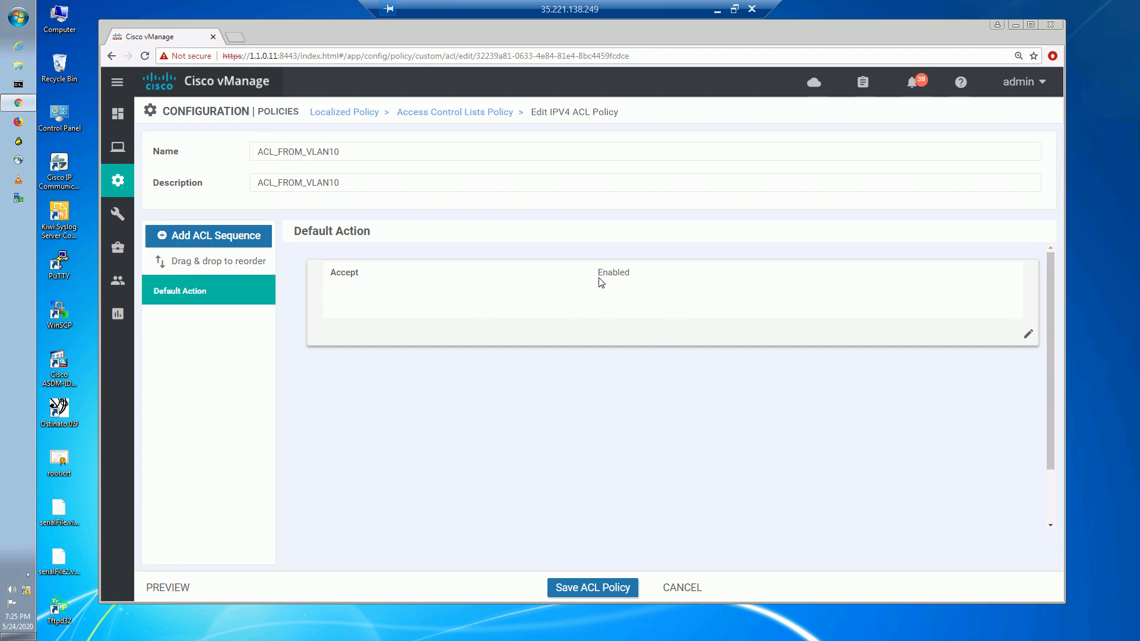
# Save ACL_FROM_VLAN10 and push the updated configuration to the 4 attached devices.
pyautogui.click(594, 589)
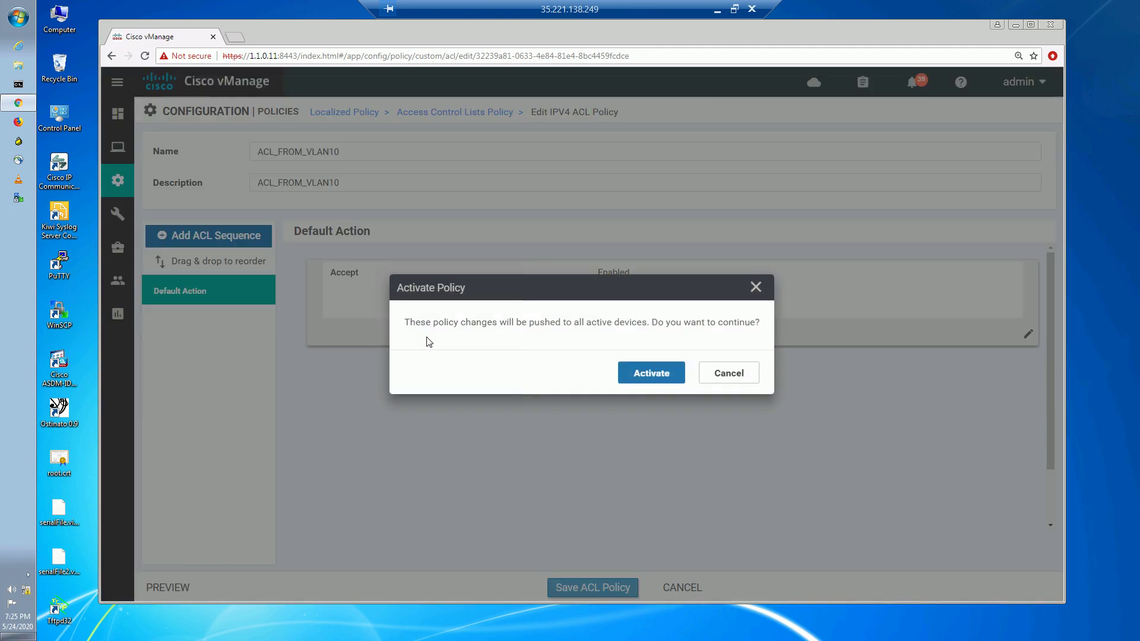
pyautogui.click(665, 364)
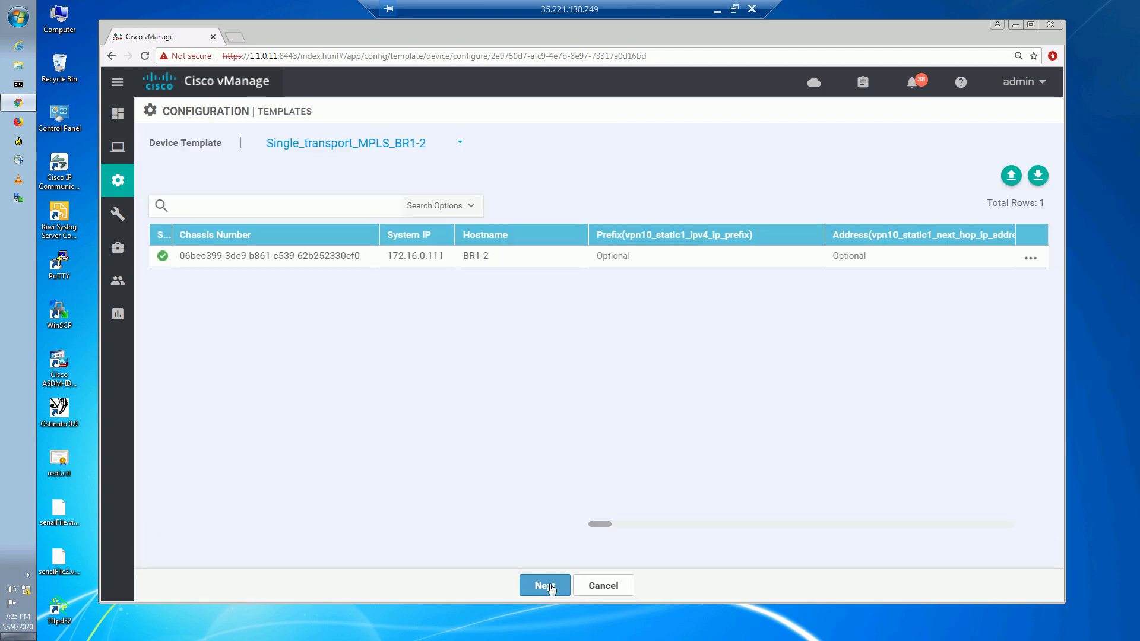
pyautogui.click(545, 586)
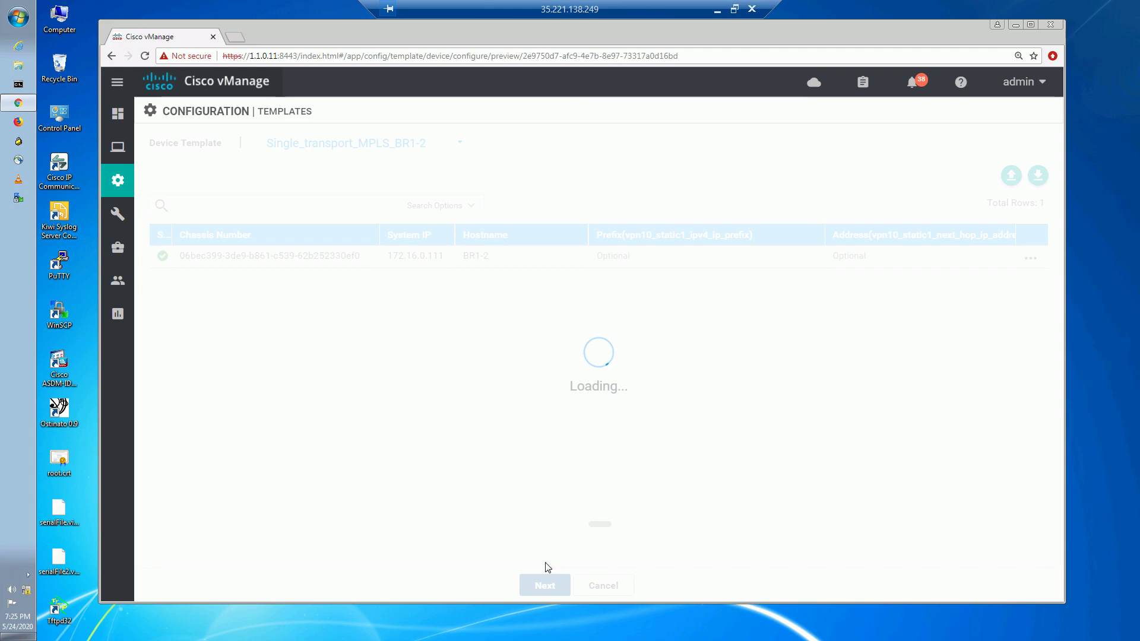
pyautogui.click(693, 586)
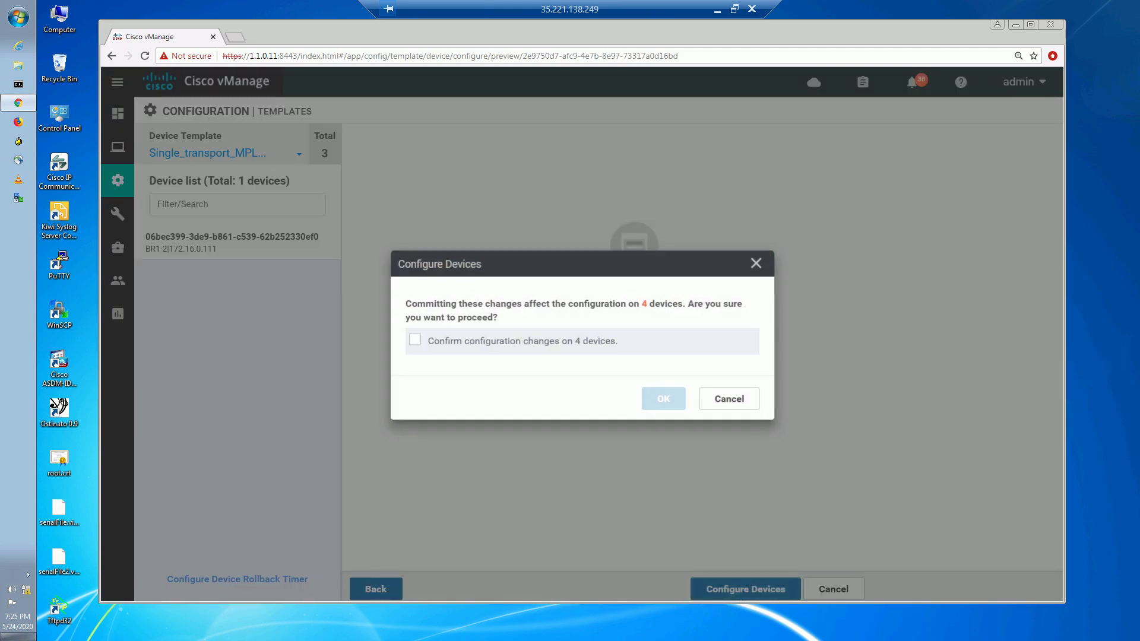
pyautogui.click(414, 341)
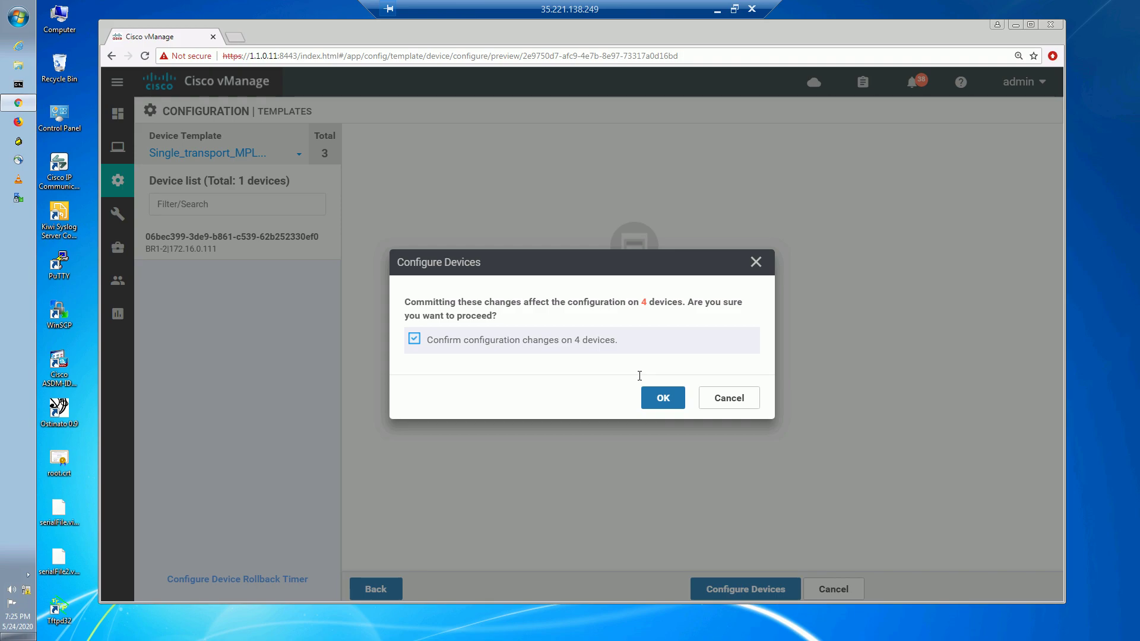
pyautogui.click(659, 397)
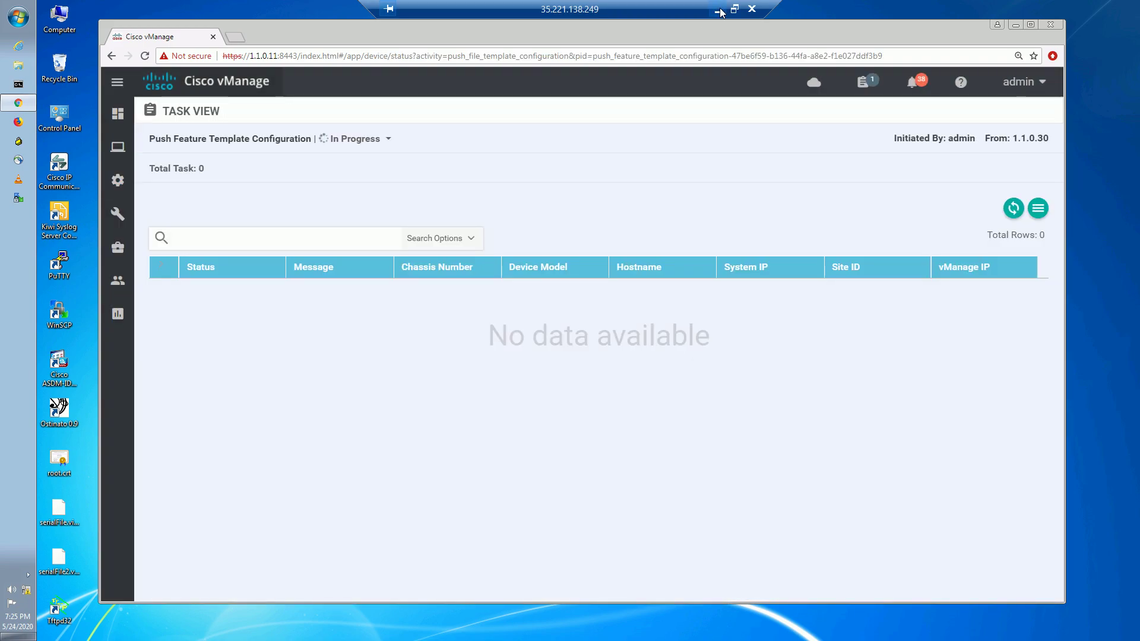
pyautogui.click(719, 10)
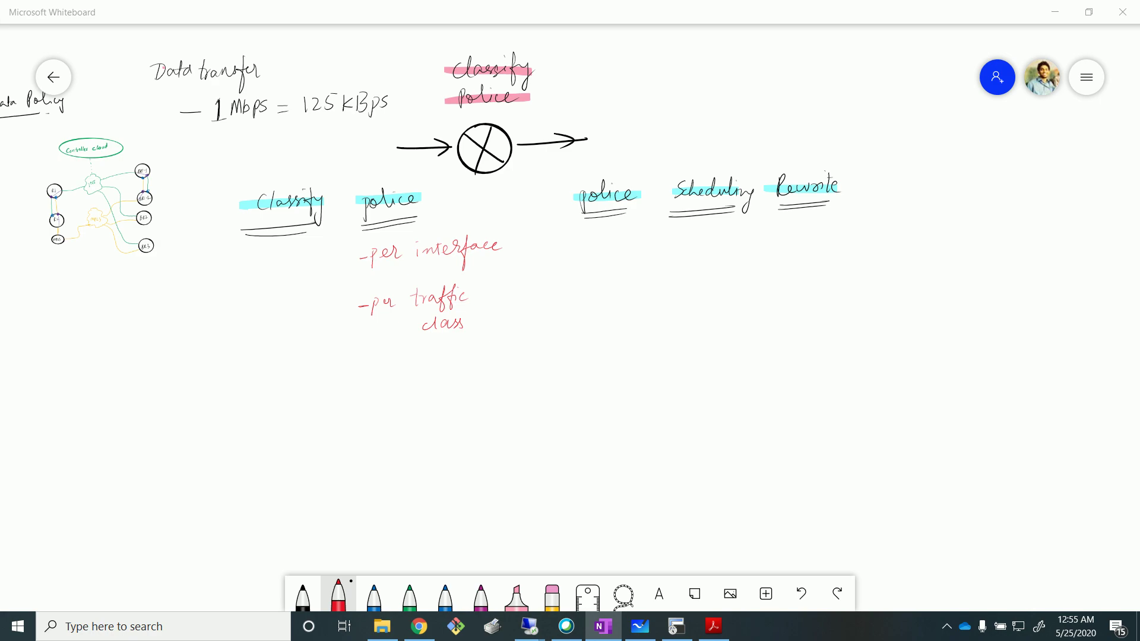
# Handwrite a green '- Centralized' item below 'per traffic class' in the police notes.
pyautogui.click(409, 596)
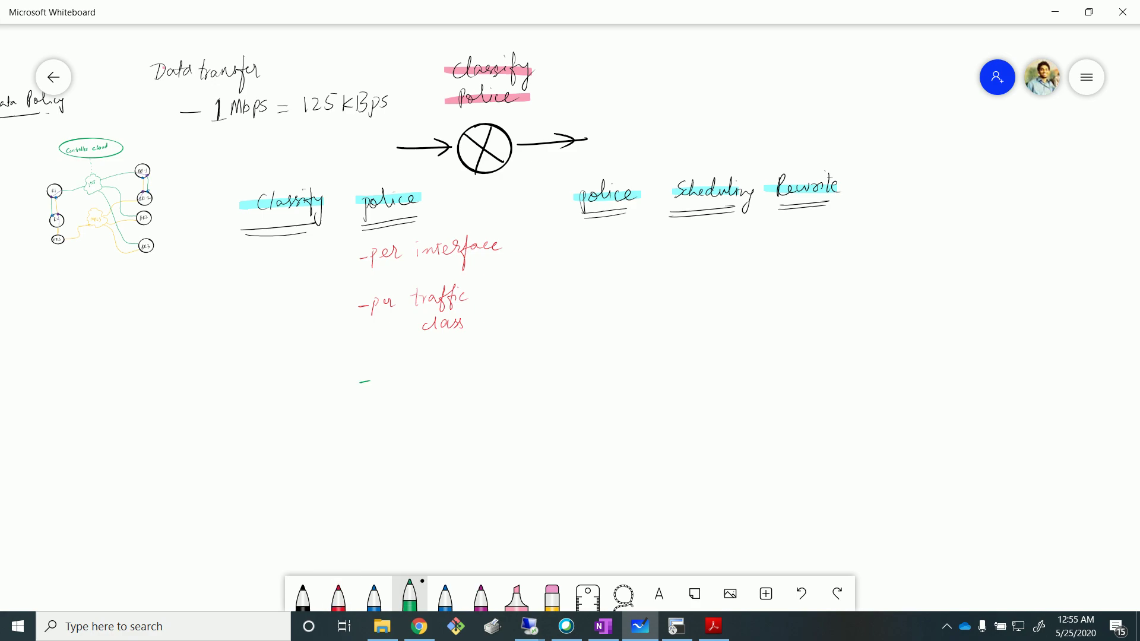
pyautogui.moveTo(426, 380)
pyautogui.mouseDown()
pyautogui.moveTo(439, 370)
pyautogui.moveTo(458, 379)
pyautogui.mouseUp()
pyautogui.moveTo(459, 372)
pyautogui.mouseDown()
pyautogui.moveTo(493, 373)
pyautogui.moveTo(502, 355)
pyautogui.mouseUp()
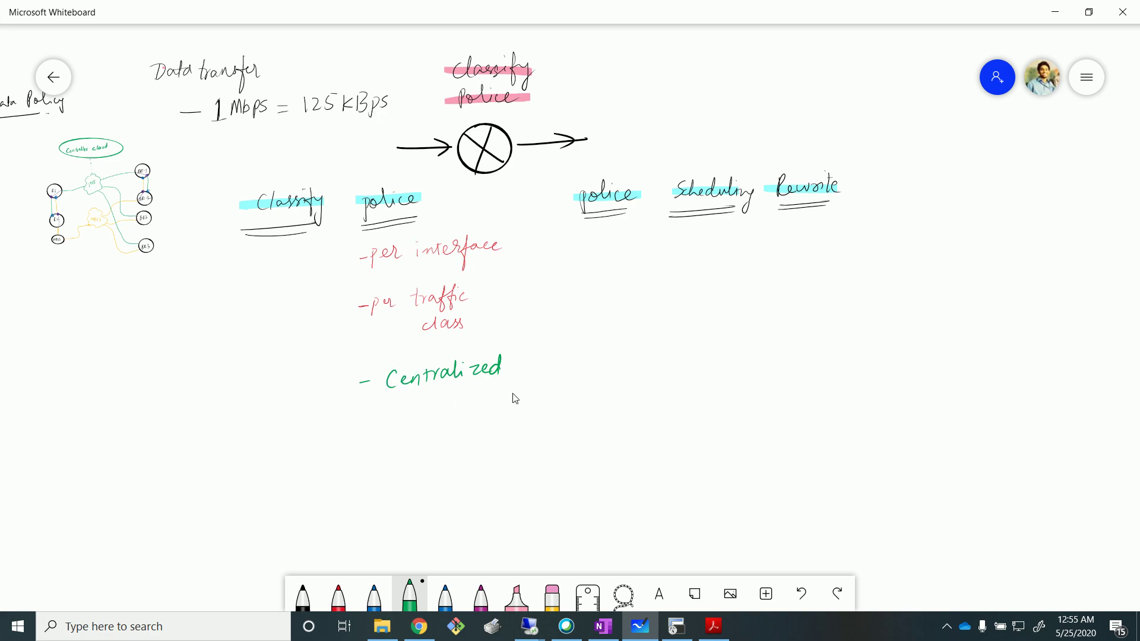
# Switch back to the MGMT remote session to watch the vManage Task View.
pyautogui.click(603, 626)
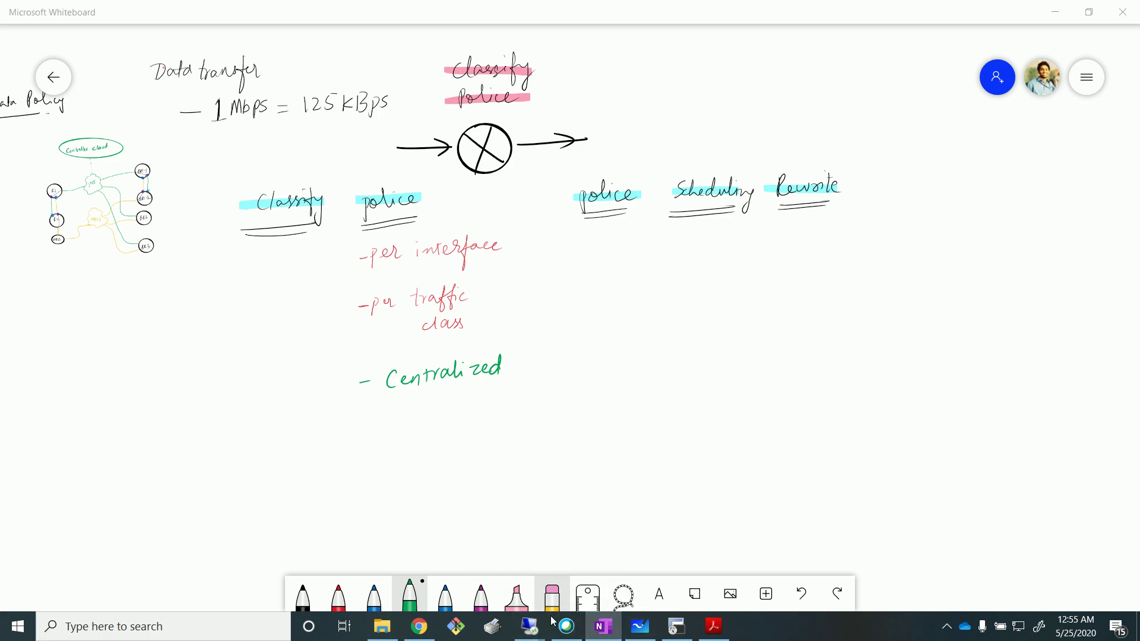
pyautogui.moveTo(529, 627)
pyautogui.click(375, 582)
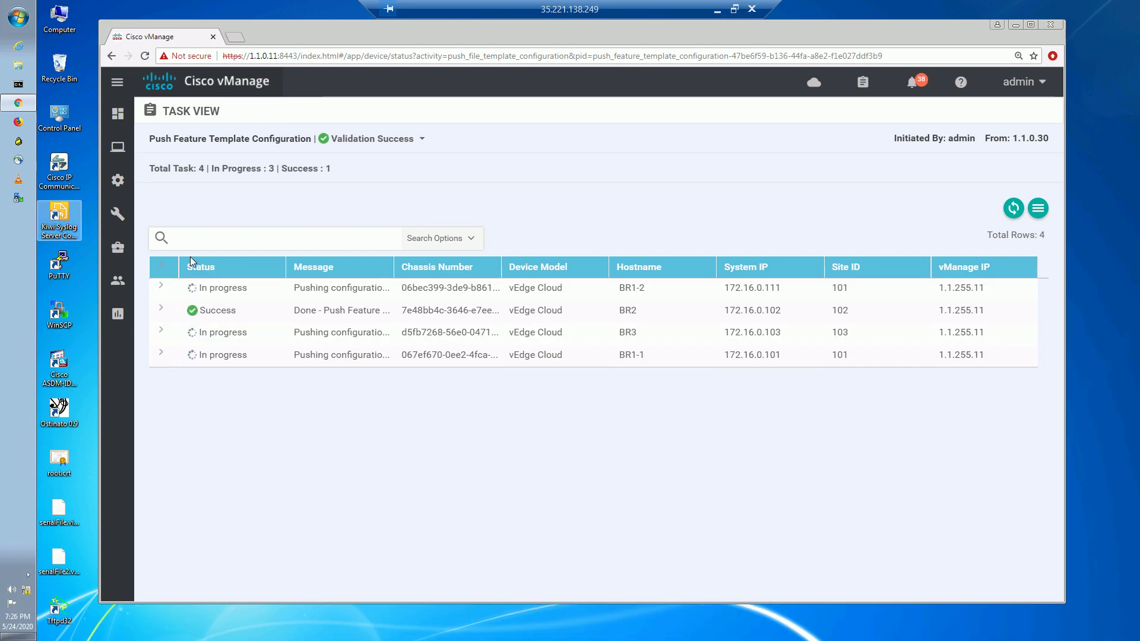
# Bring up the custom Traffic Data policy list and open DATA_FROM_SERVICE's actions menu.
pyautogui.click(117, 146)
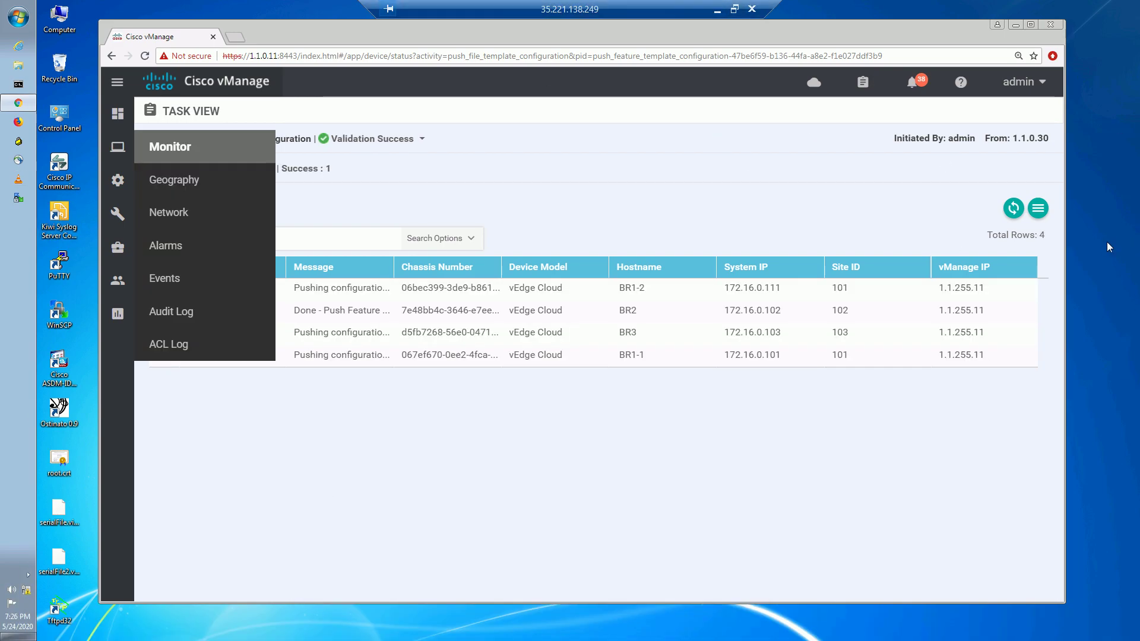
pyautogui.click(175, 503)
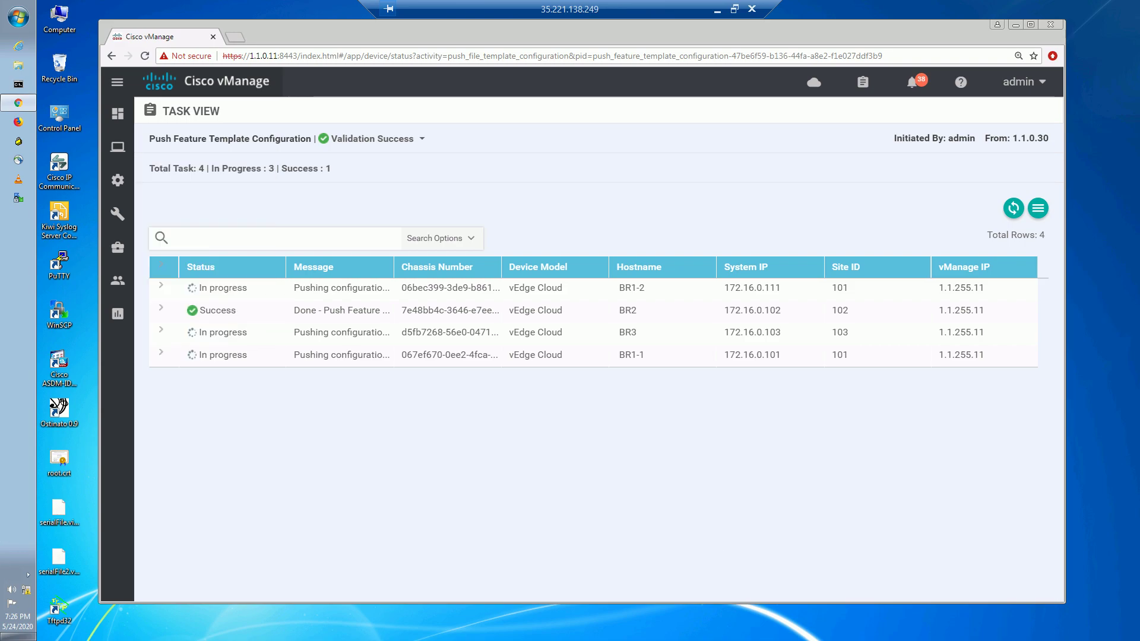
pyautogui.click(117, 181)
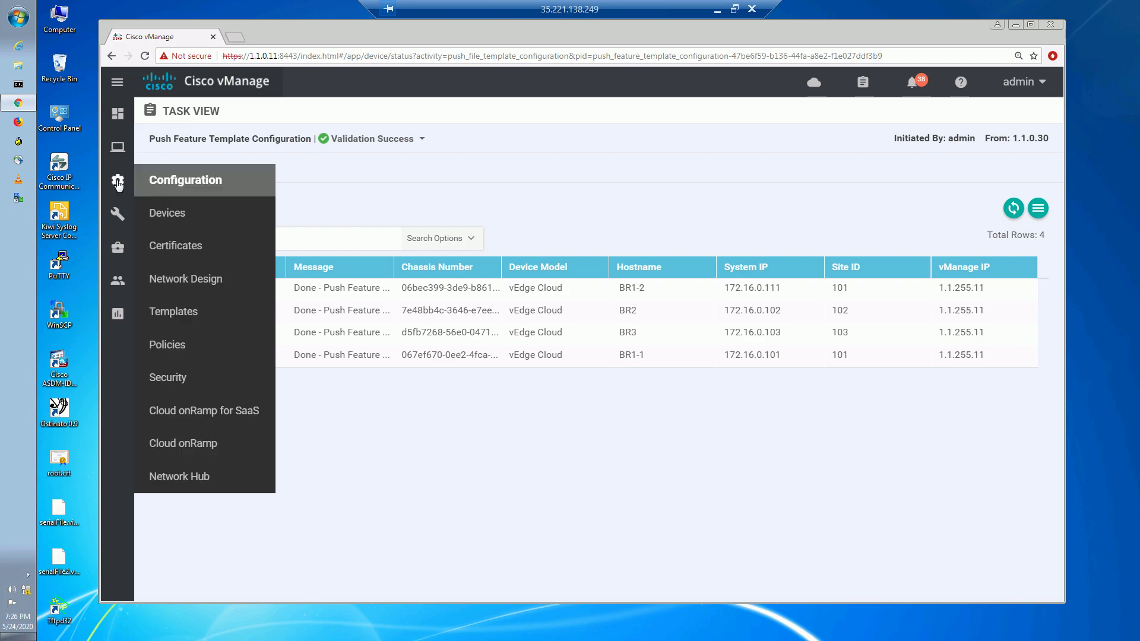
pyautogui.click(176, 353)
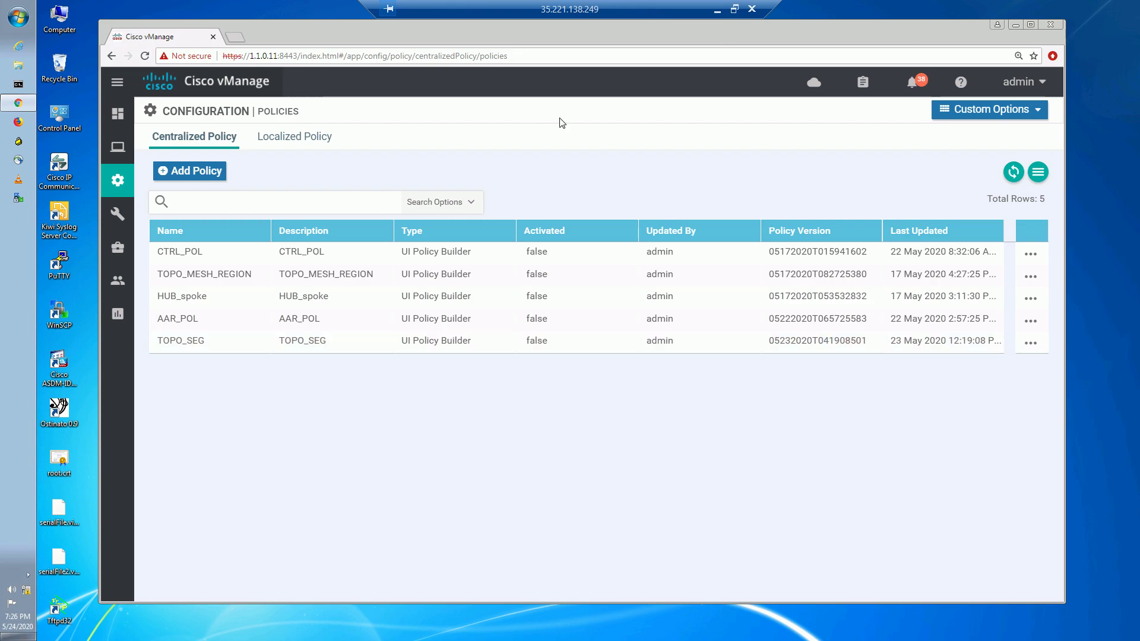
pyautogui.click(981, 115)
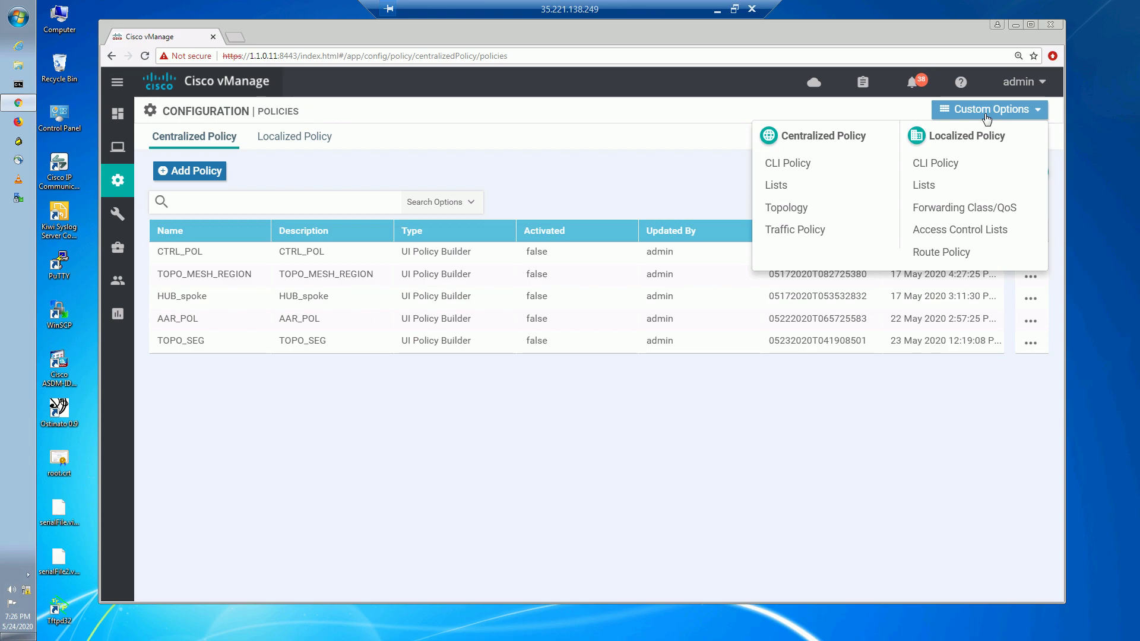
pyautogui.click(812, 233)
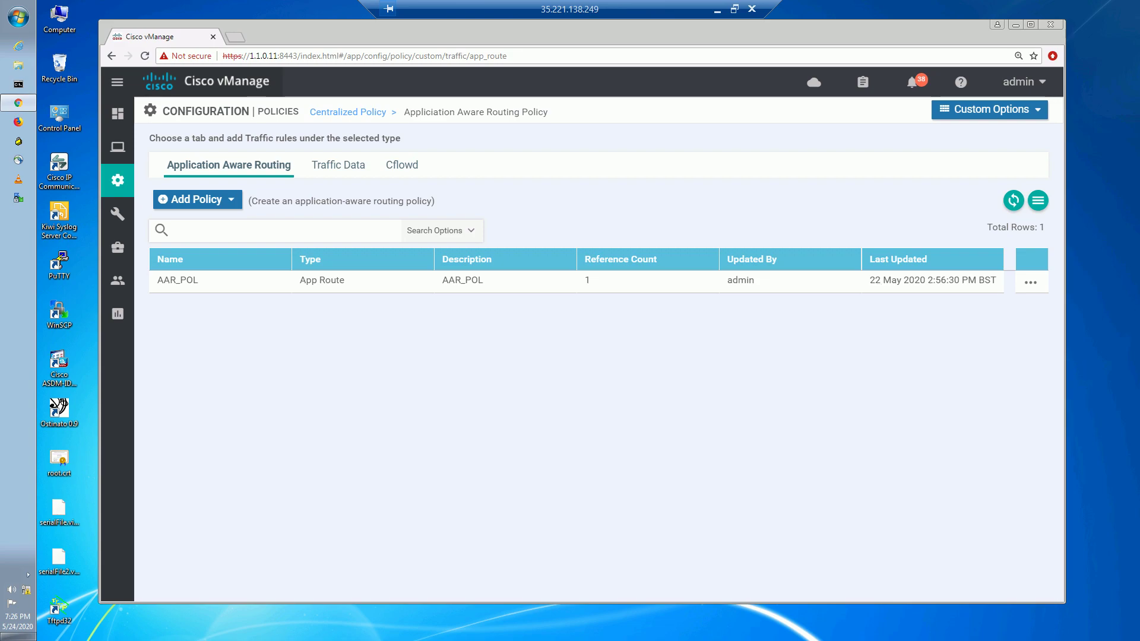
pyautogui.click(348, 172)
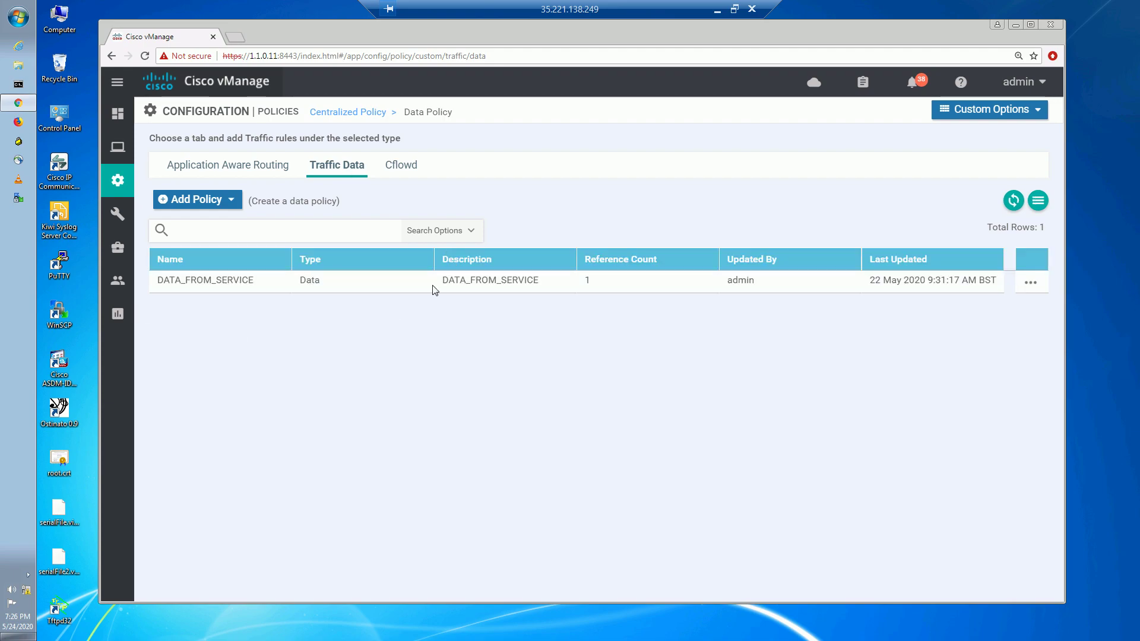
pyautogui.click(1030, 284)
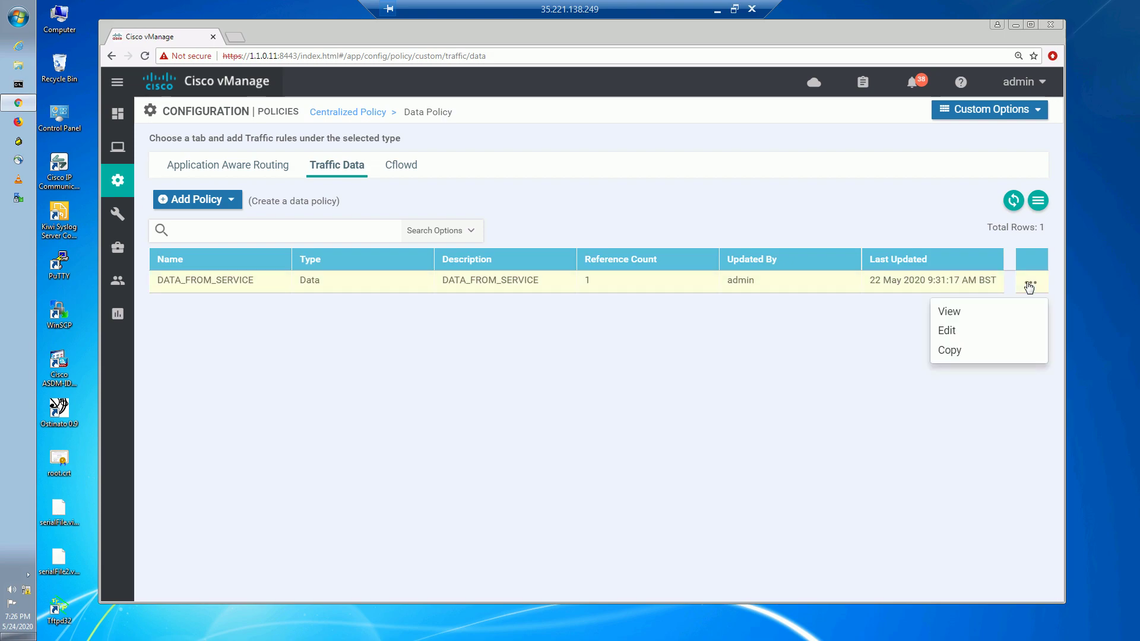
# Edit DATA_FROM_SERVICE, delete its Traffic Engineering sequence, and add a QoS sequence rule.
pyautogui.click(974, 336)
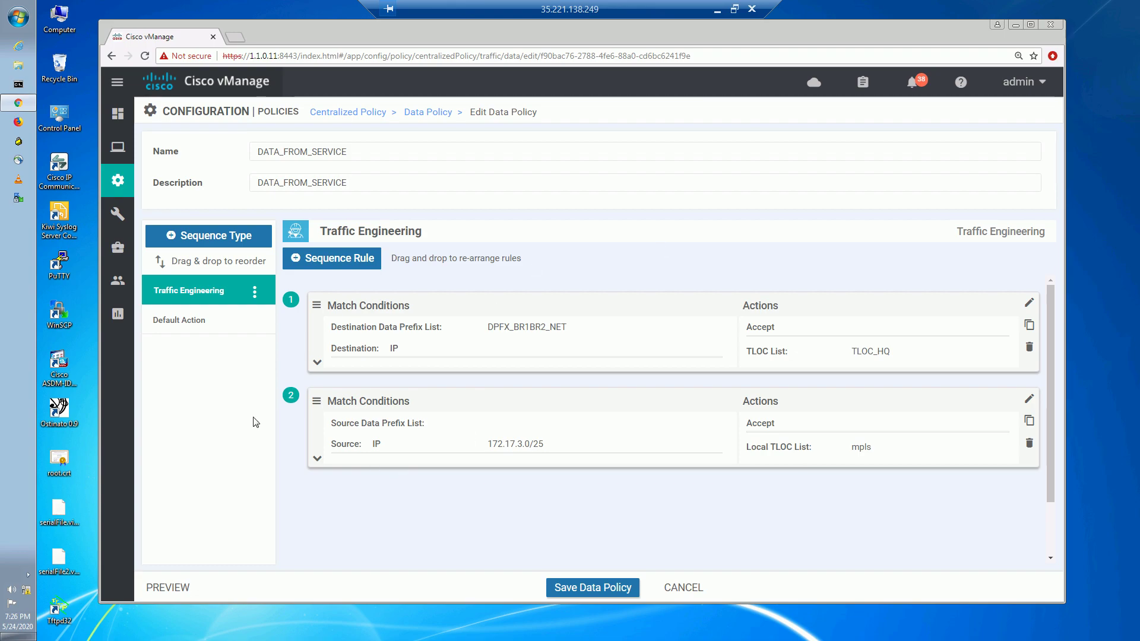
pyautogui.click(255, 293)
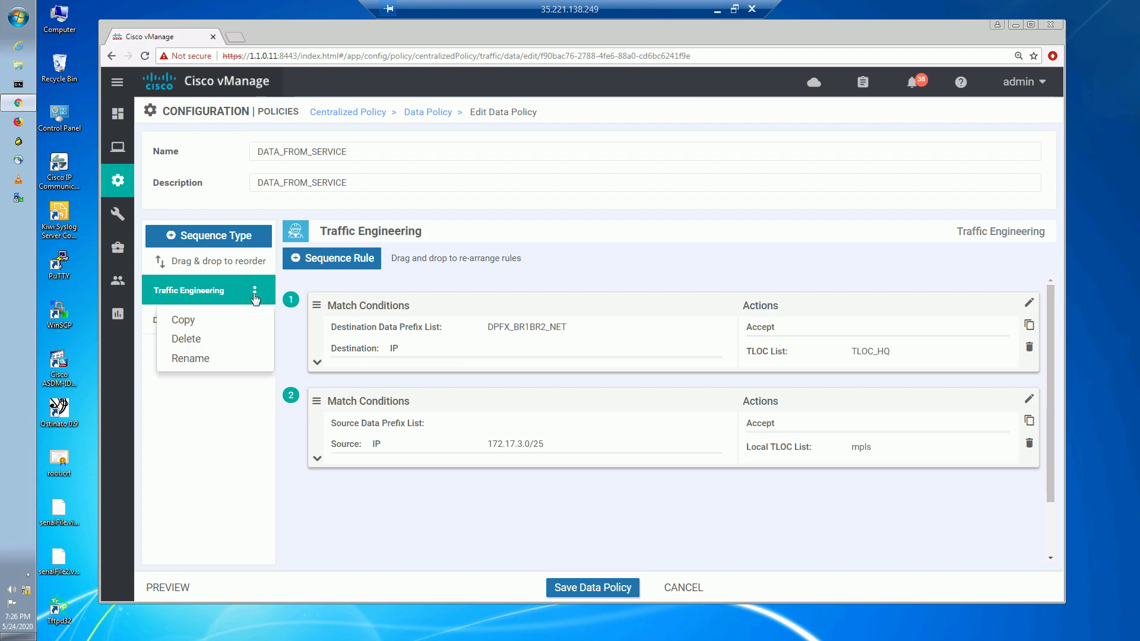
pyautogui.click(186, 339)
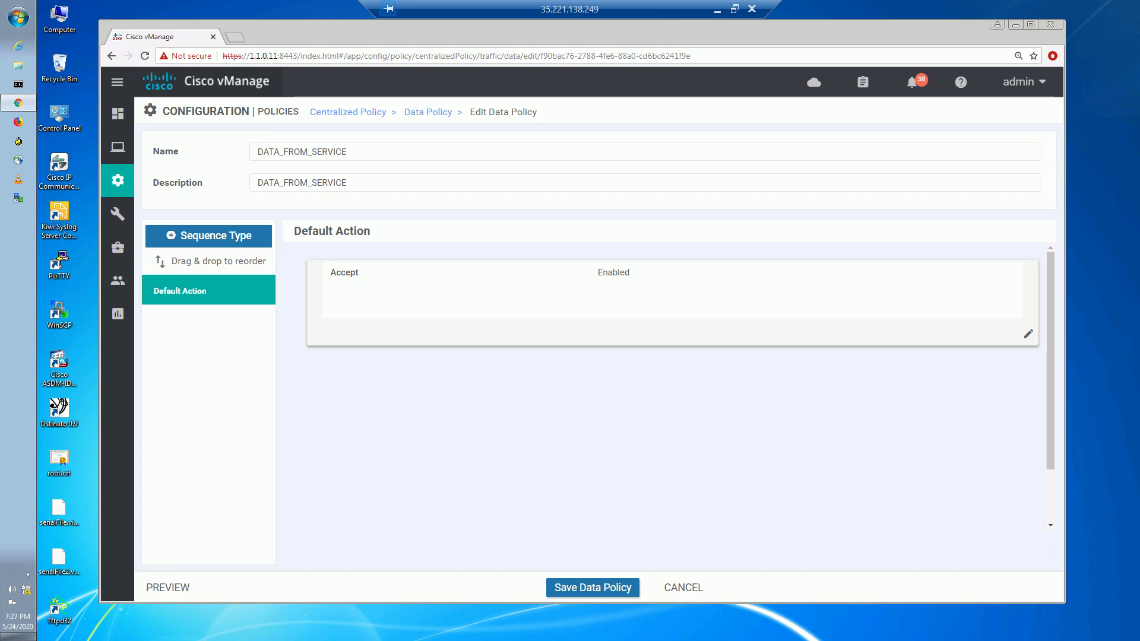
pyautogui.click(257, 239)
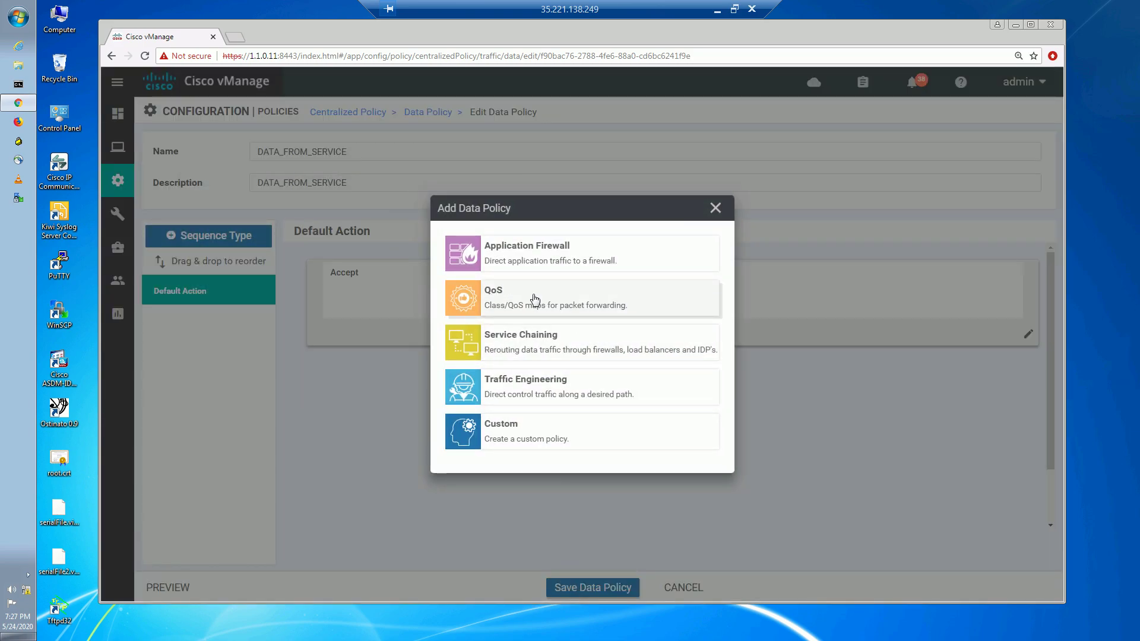
pyautogui.click(535, 299)
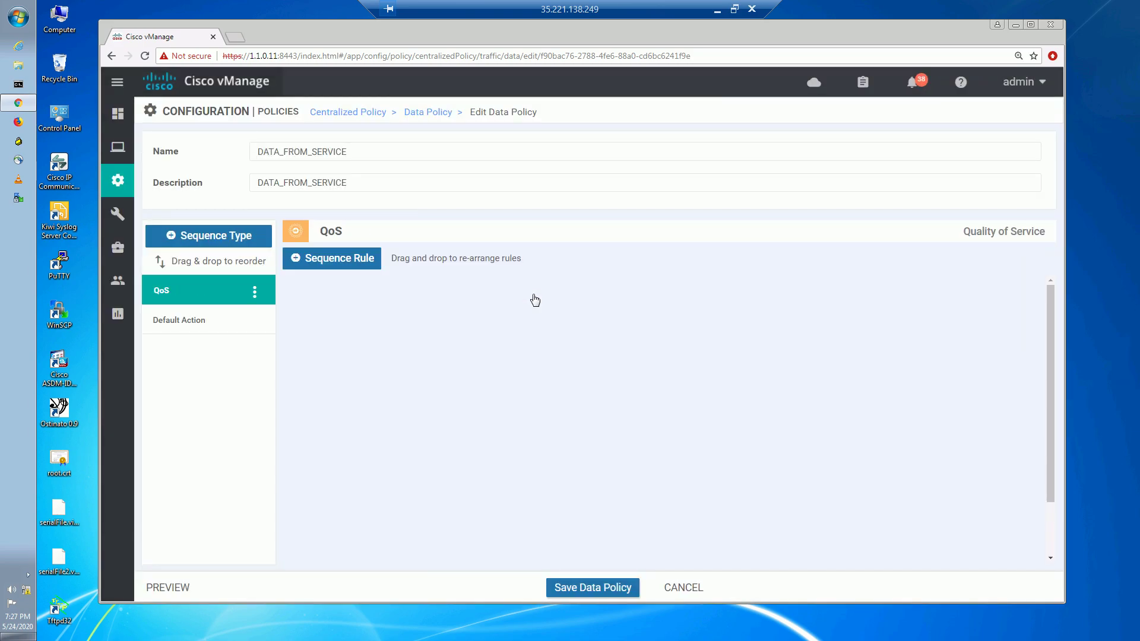
pyautogui.click(365, 261)
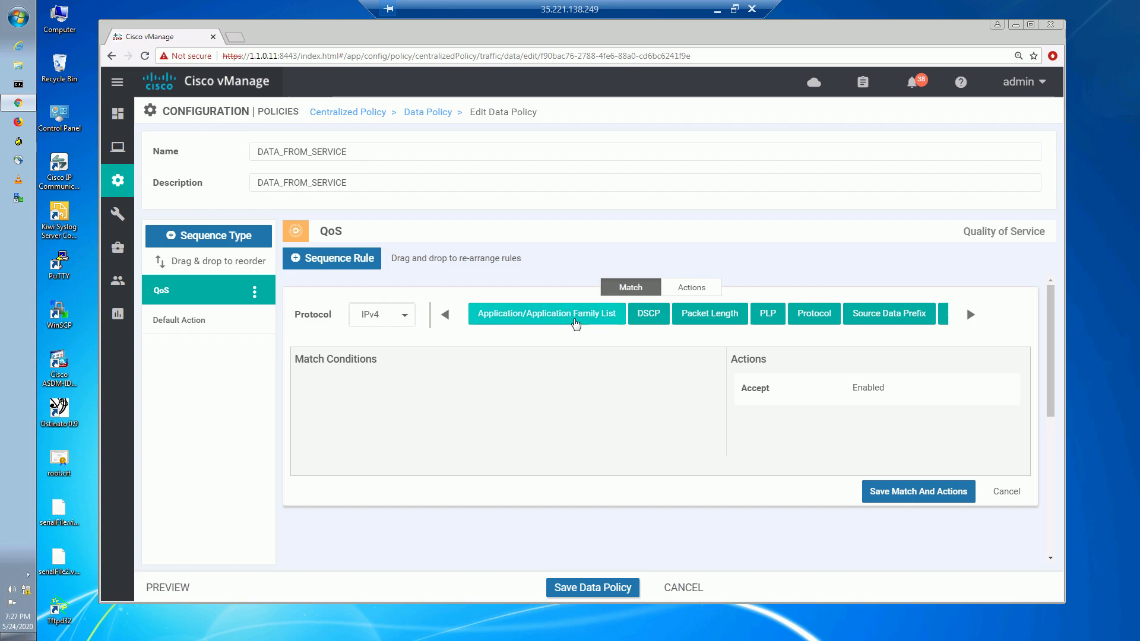
# Set the QoS rule to match the APP_BIZZ application list.
pyautogui.click(575, 323)
pyautogui.click(436, 408)
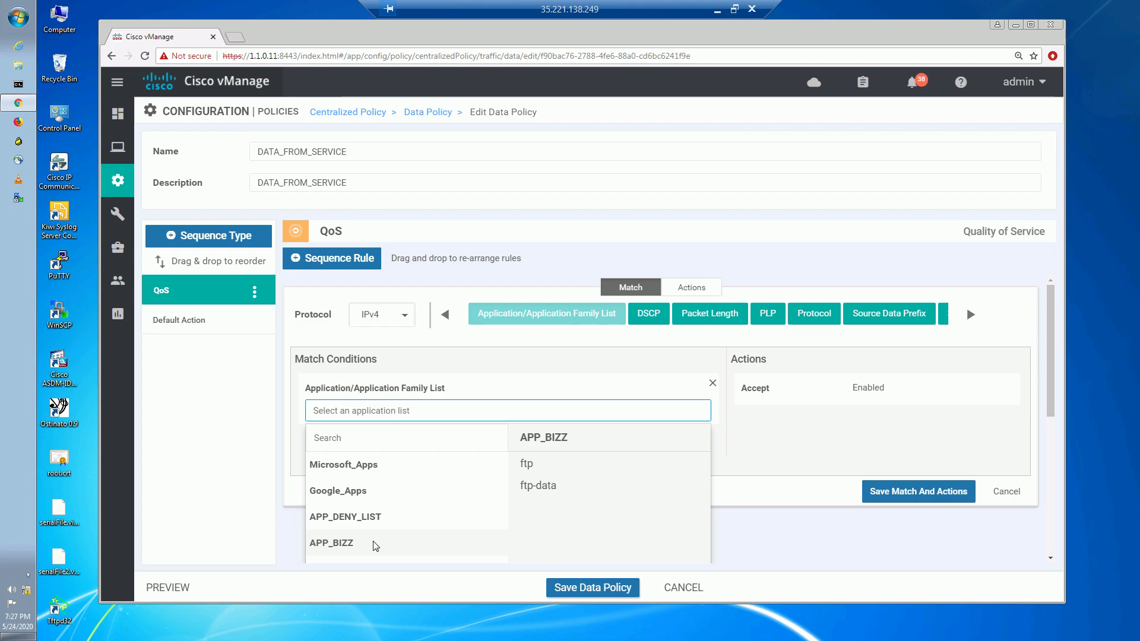
pyautogui.click(376, 545)
pyautogui.click(521, 368)
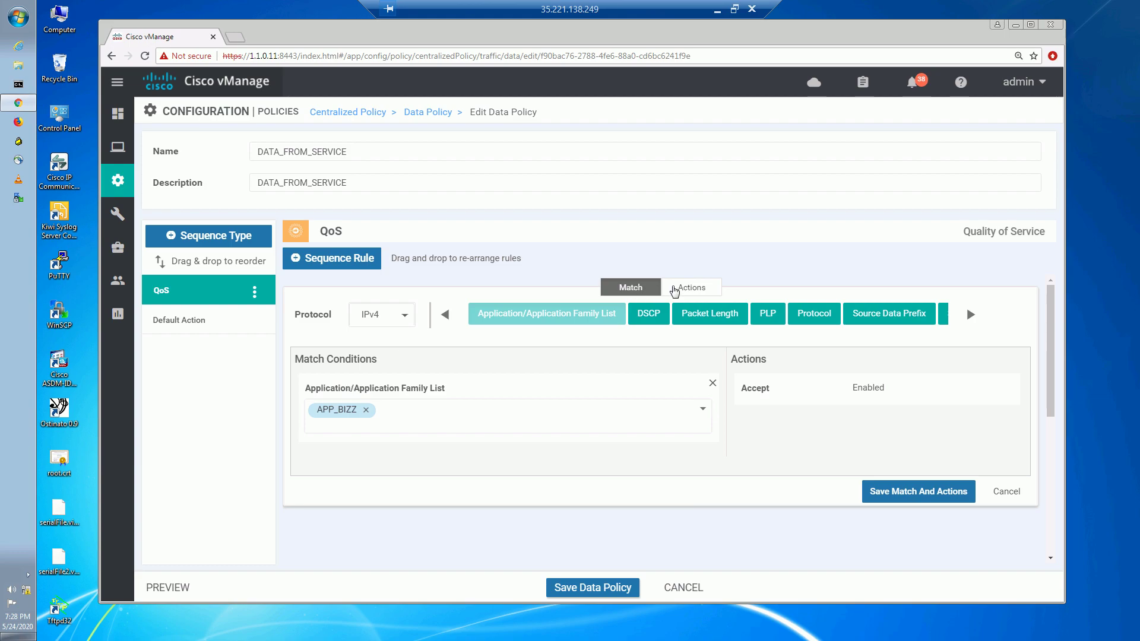
# Add policer POLICE_1M and counter POLICER_1M_APP_BIZZ as actions, then save the rule.
pyautogui.click(693, 287)
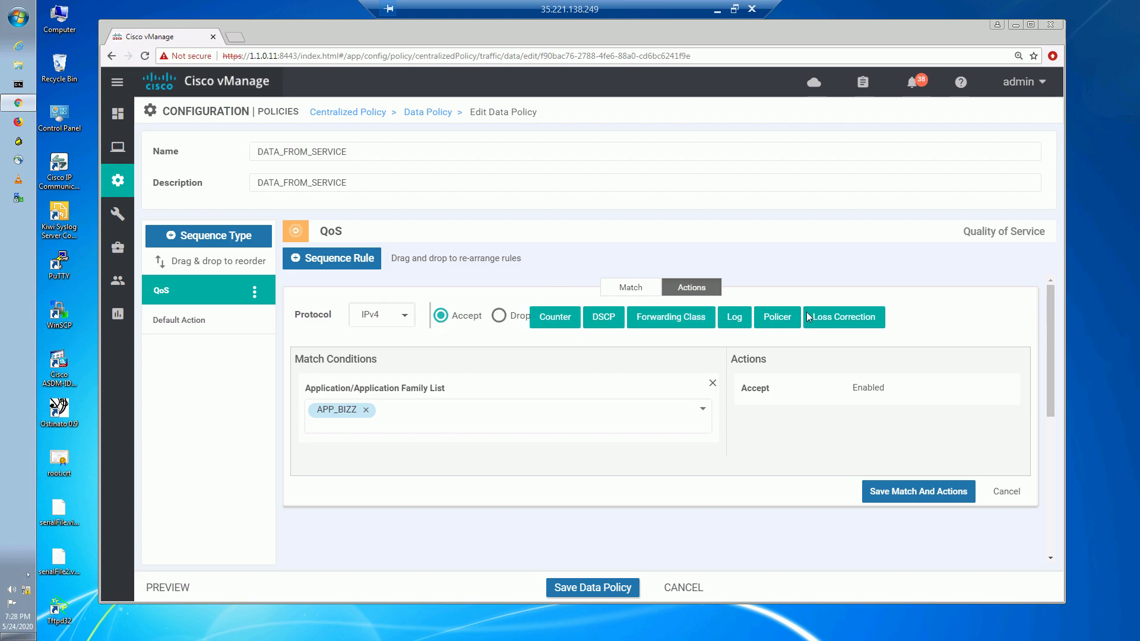
pyautogui.click(778, 318)
pyautogui.click(784, 450)
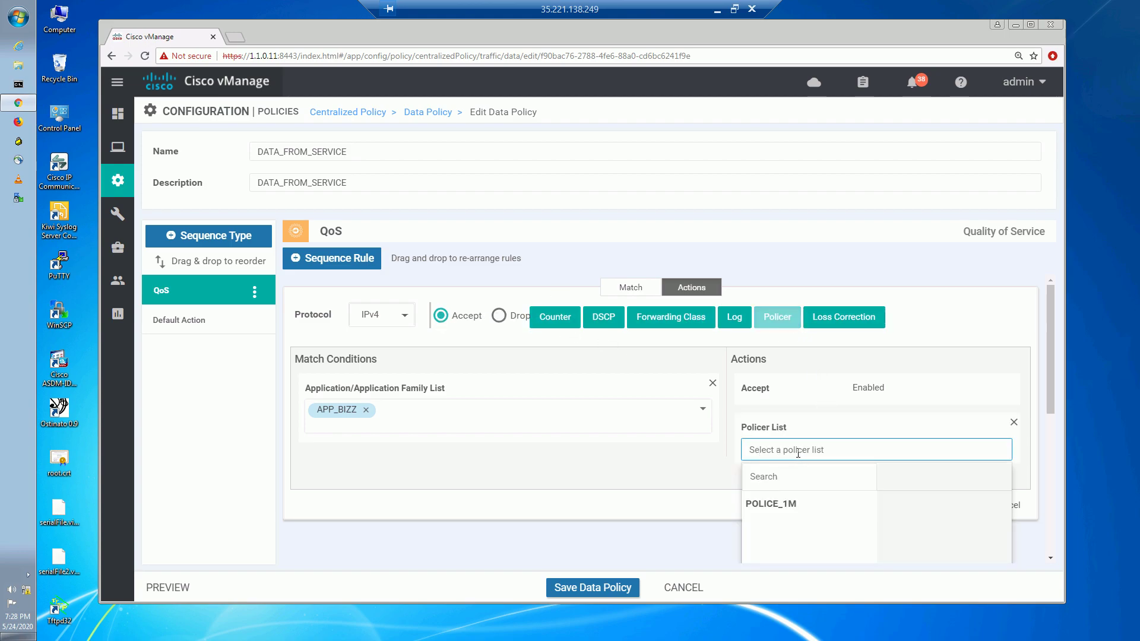
pyautogui.click(771, 504)
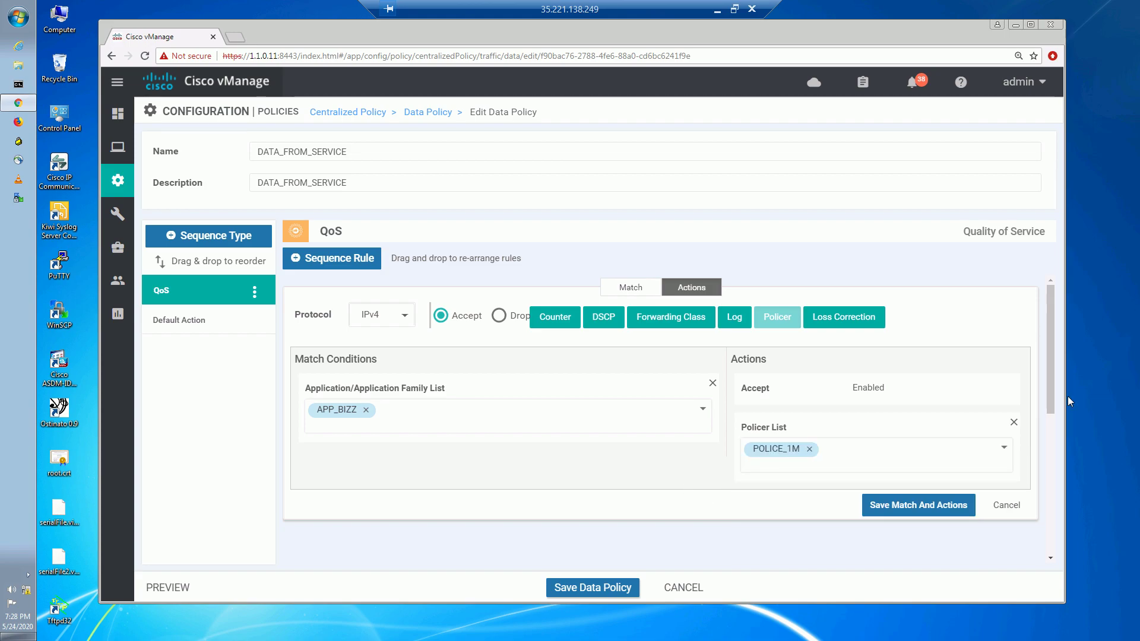
pyautogui.moveTo(1050, 407)
pyautogui.mouseDown()
pyautogui.moveTo(1049, 425)
pyautogui.moveTo(1047, 415)
pyautogui.mouseUp()
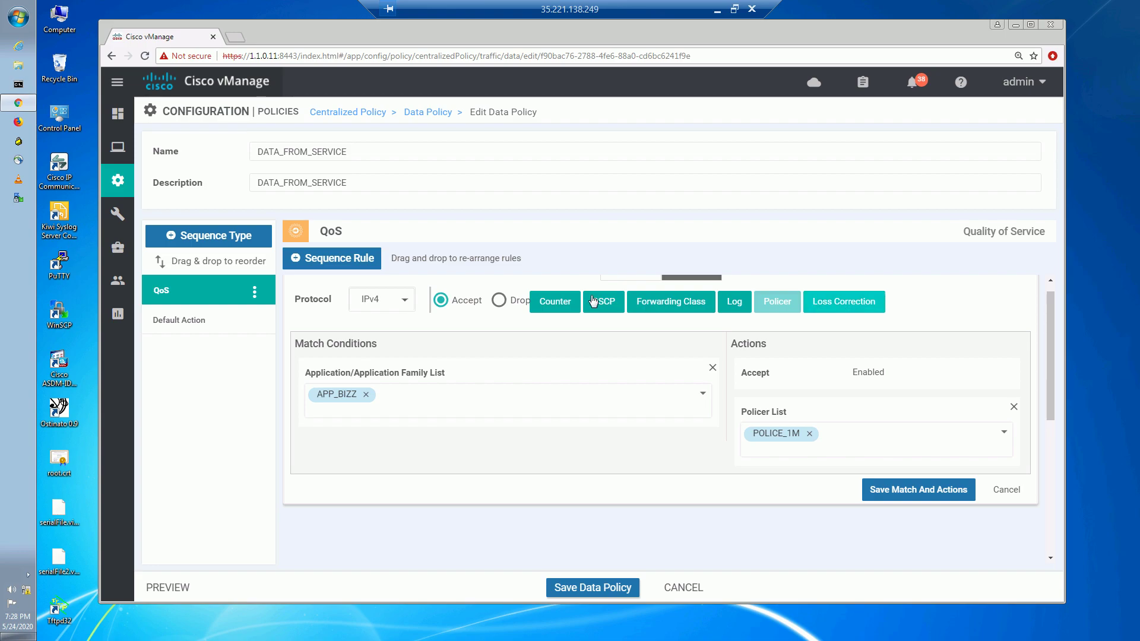
pyautogui.click(554, 302)
pyautogui.click(900, 506)
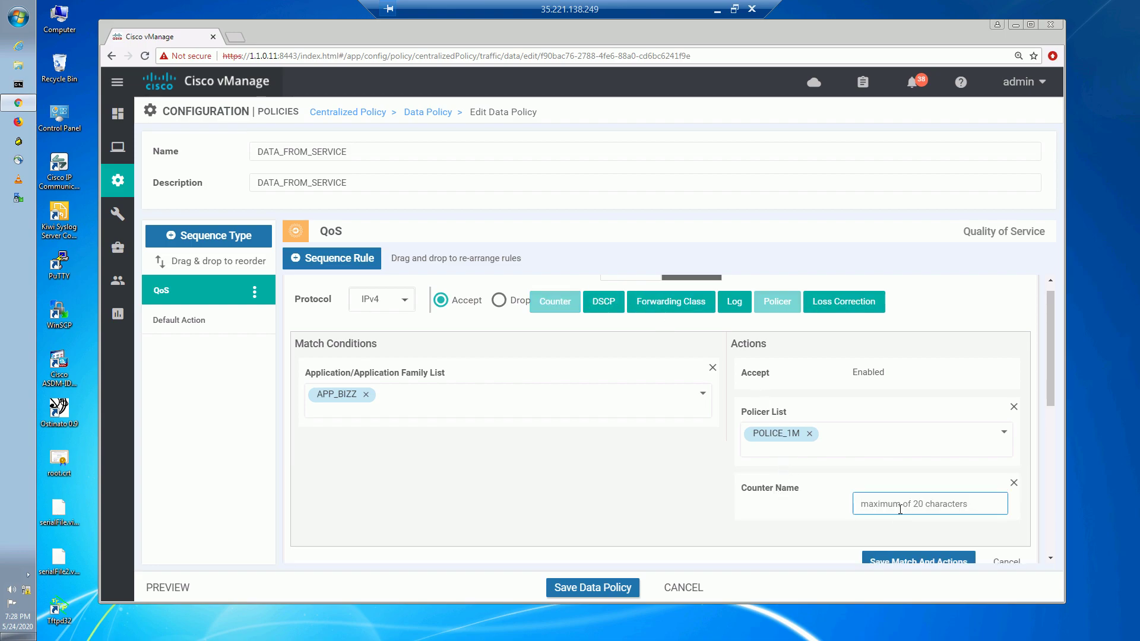
pyautogui.write('POLICER')
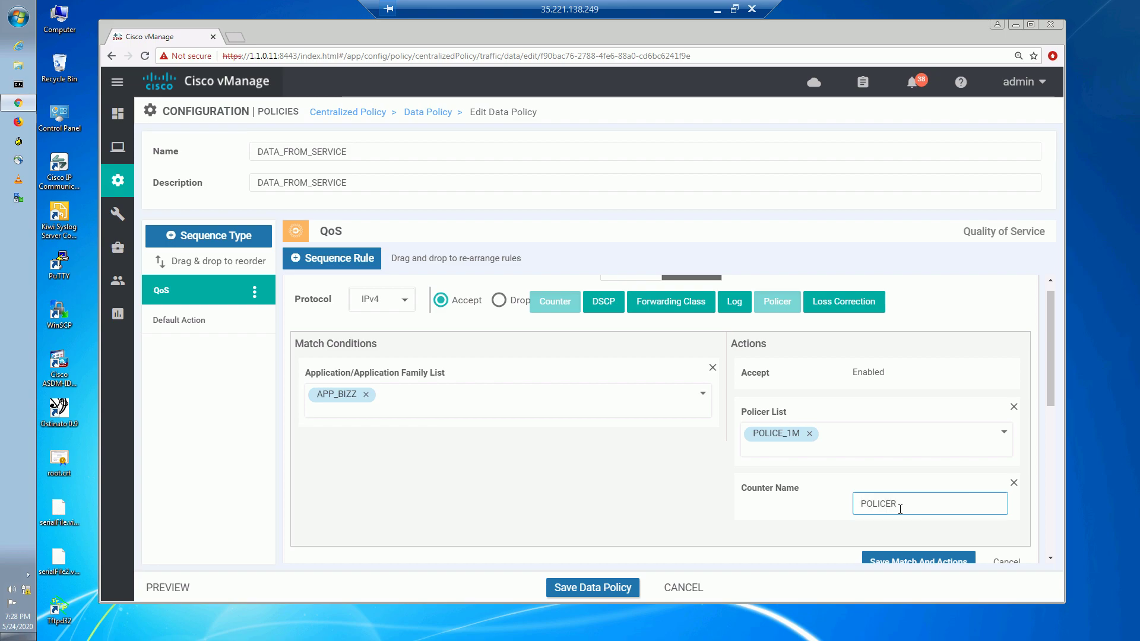
pyautogui.write('_1M_APP_BIZZ')
pyautogui.click(665, 502)
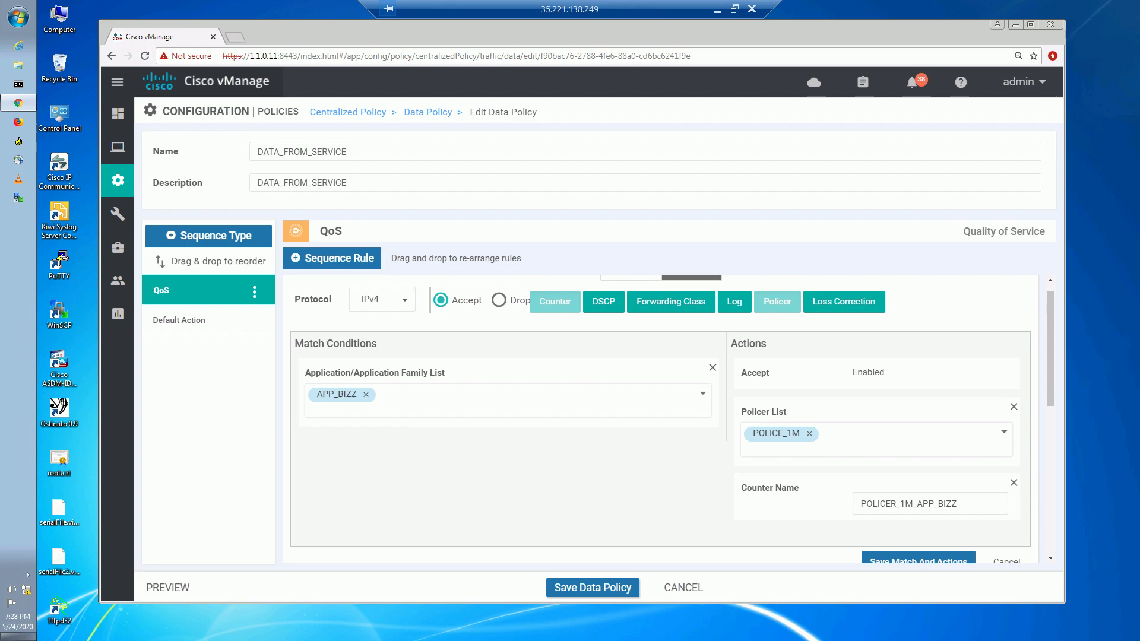
pyautogui.click(898, 562)
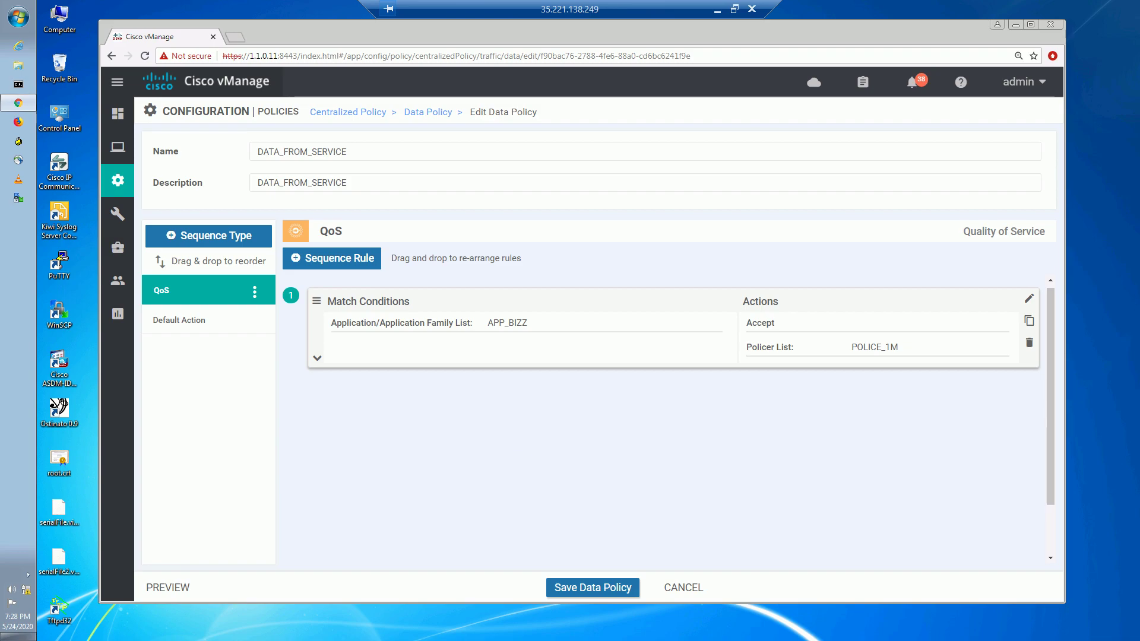
# Save the DATA_FROM_SERVICE data policy and return to the Centralized Policy list.
pyautogui.click(569, 594)
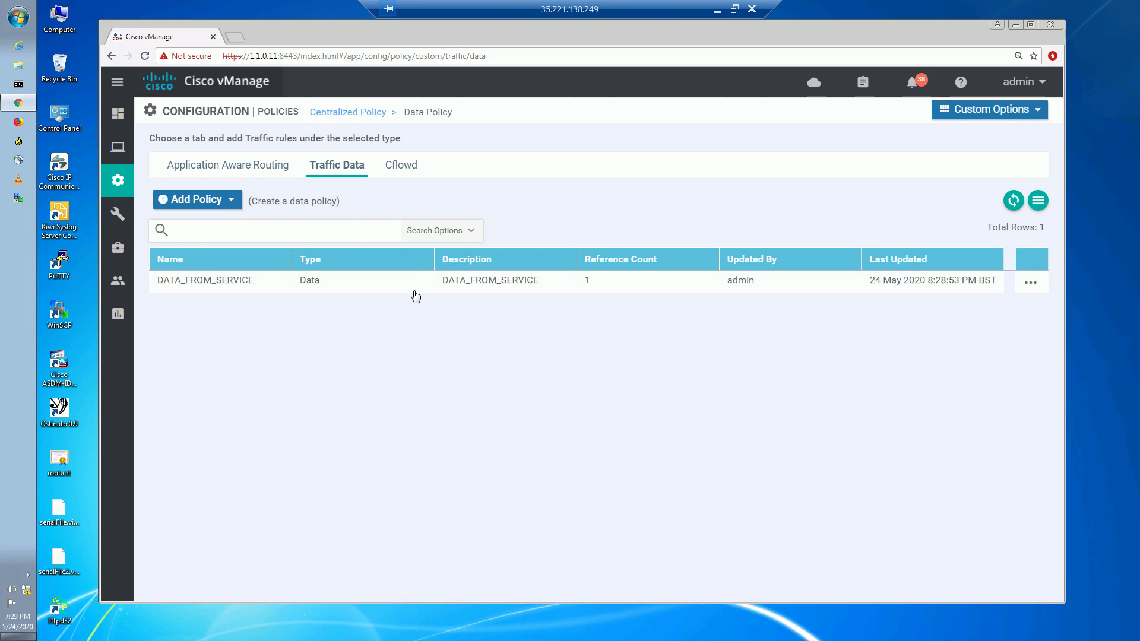
pyautogui.click(327, 118)
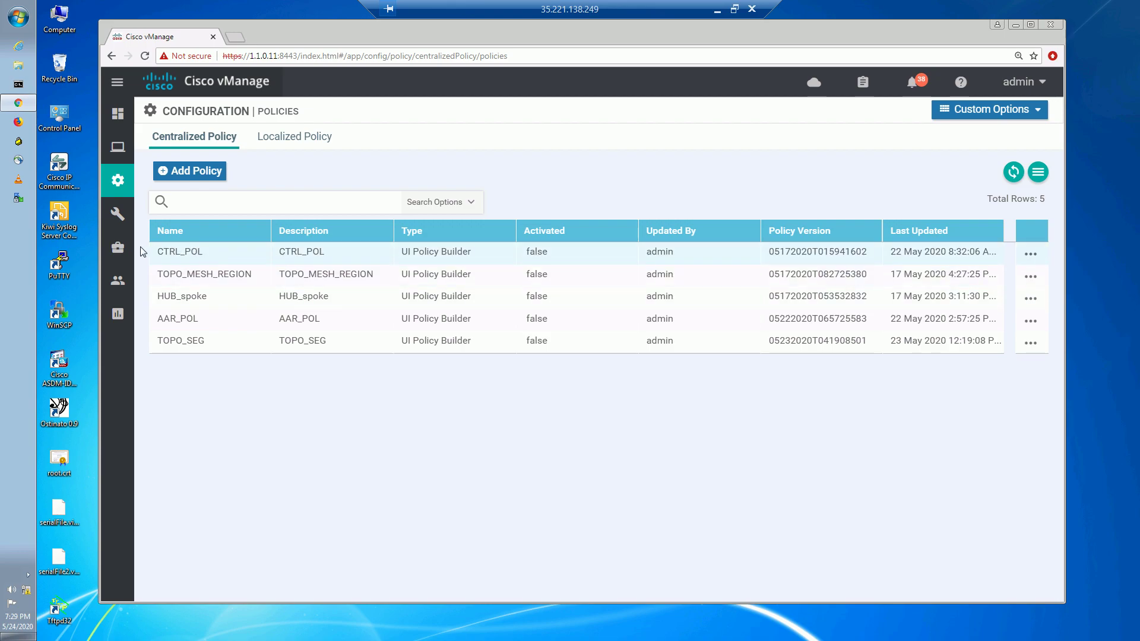
# Start activating CTRL_POL from its actions menu, cancel it, and reopen the actions.
pyautogui.doubleClick(141, 248)
pyautogui.click(1031, 254)
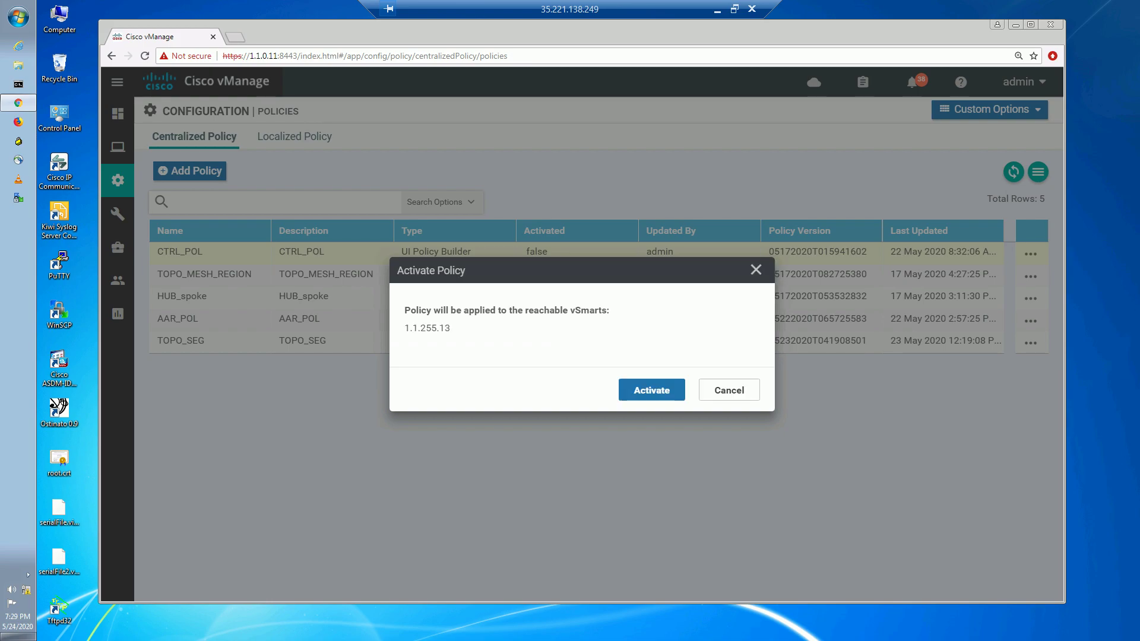
pyautogui.click(733, 392)
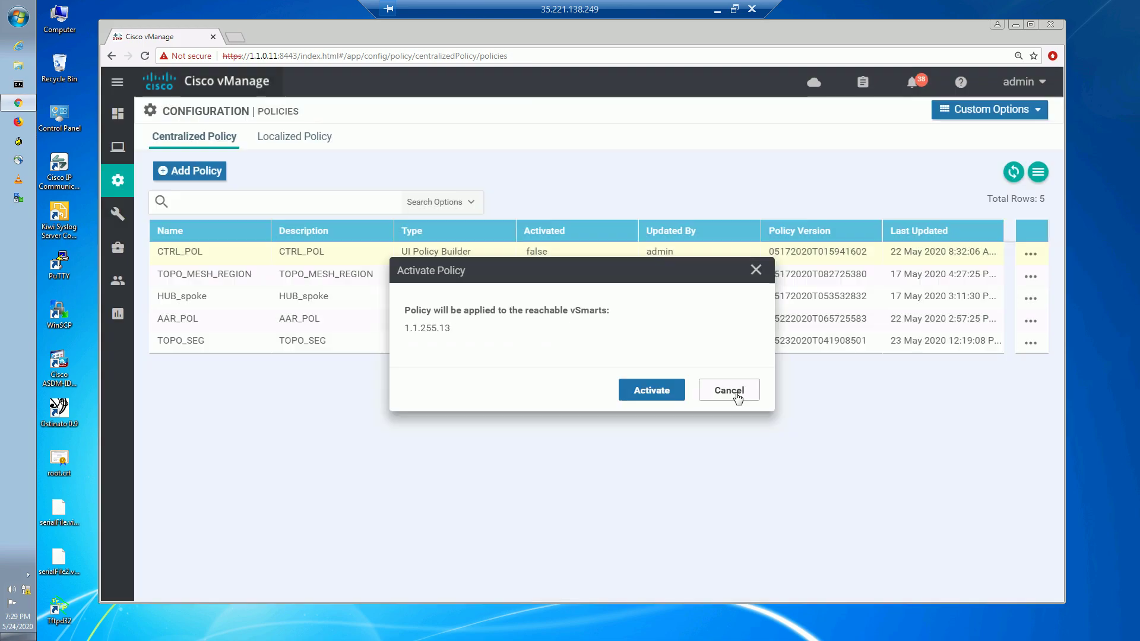
pyautogui.click(1030, 258)
# Review CTRL_POL's traffic data policies, then activate CTRL_POL to push it to VSMART1.
pyautogui.click(962, 344)
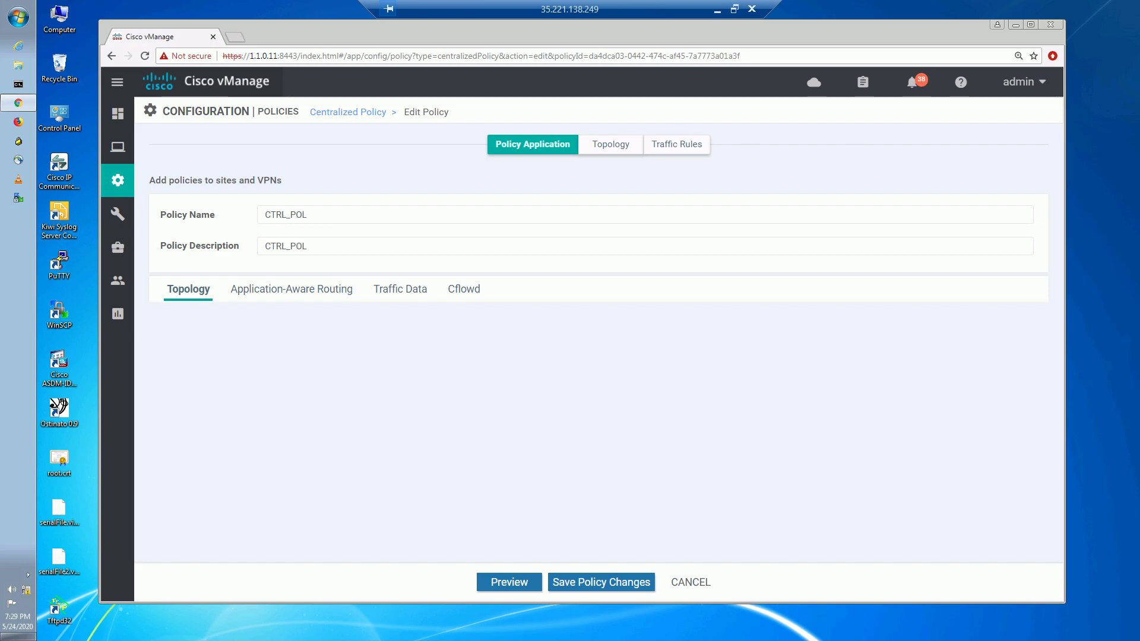
pyautogui.click(404, 297)
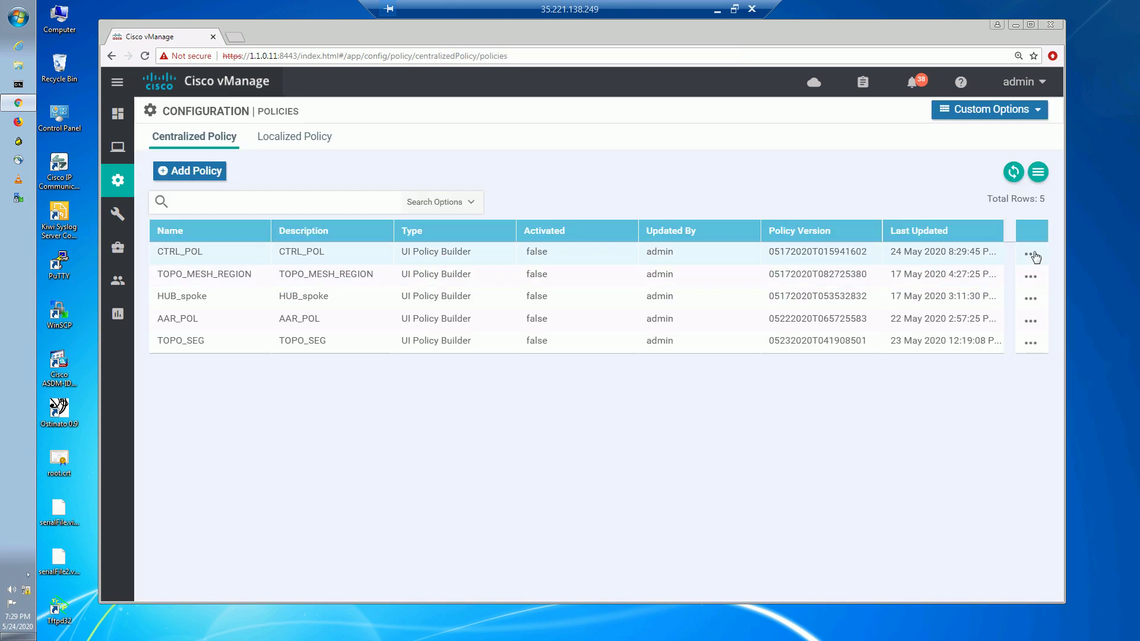
pyautogui.click(1031, 255)
pyautogui.click(993, 380)
pyautogui.click(652, 391)
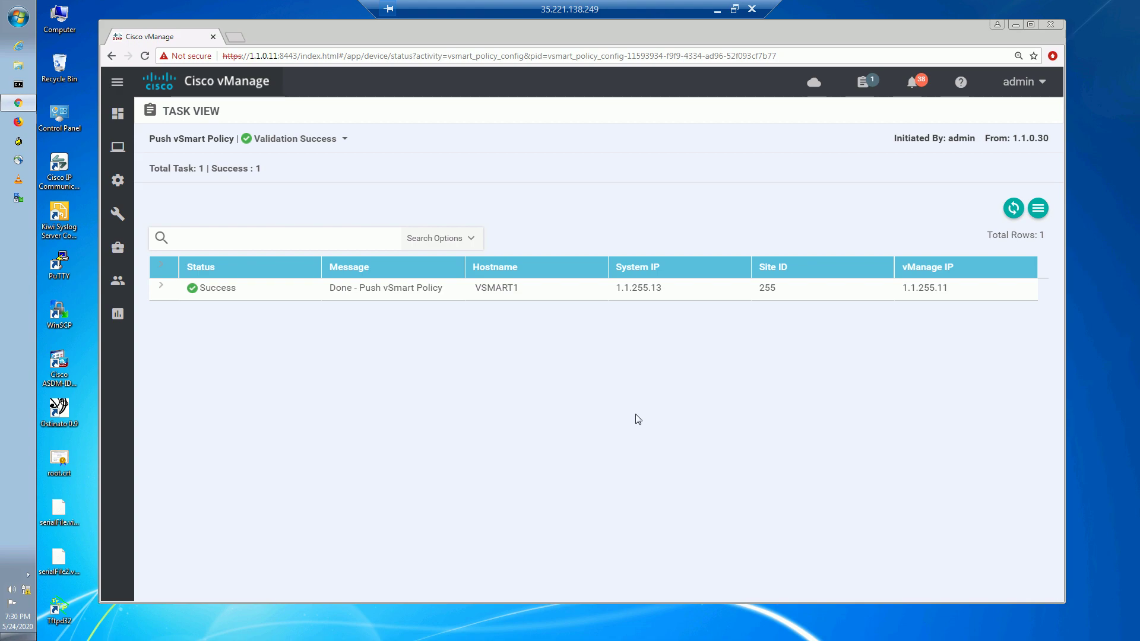
# In the cleared BR3 terminal, run 'show policy from-vsmart'.
pyautogui.click(717, 10)
pyautogui.click(677, 627)
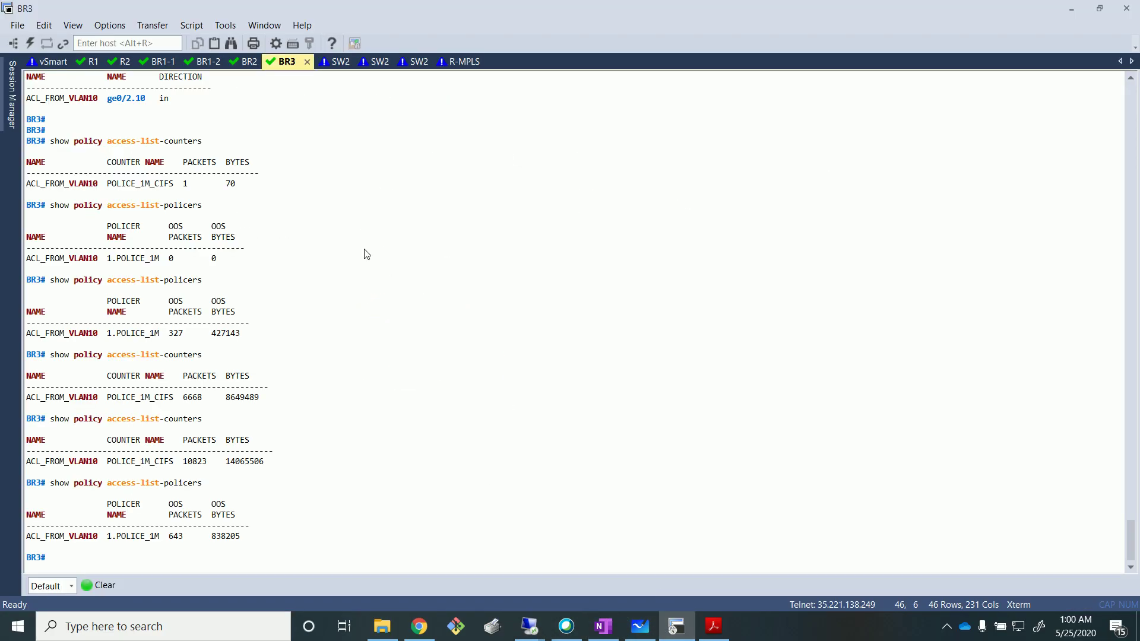
pyautogui.press('Return')
pyautogui.press('Return')
pyautogui.press('Return')
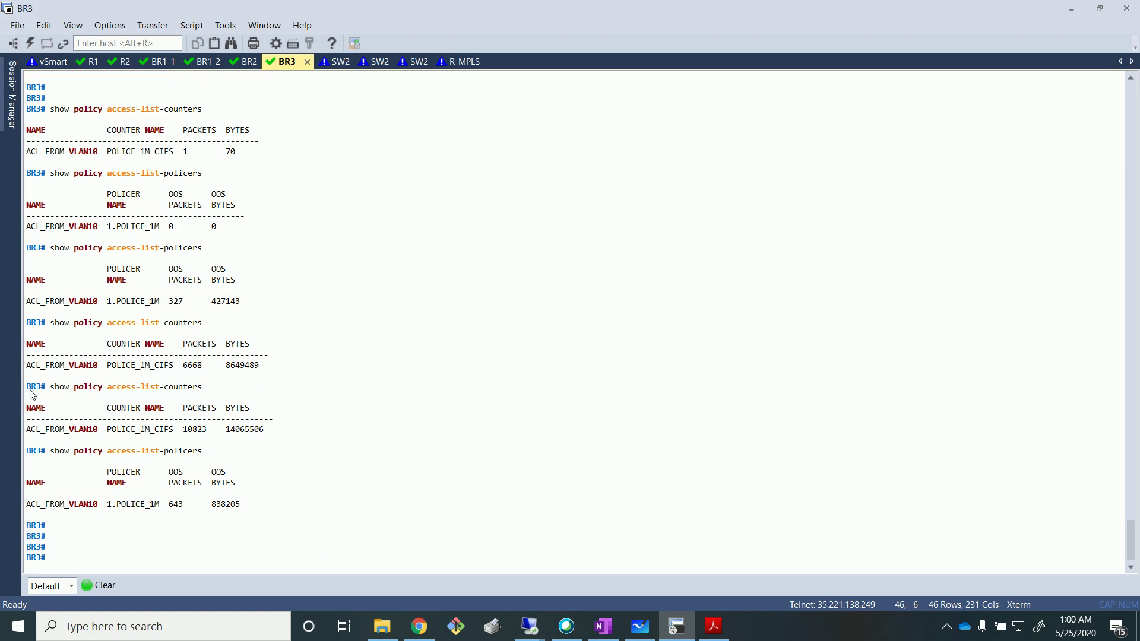
pyautogui.click(103, 587)
pyautogui.press('Return')
pyautogui.press('Return')
pyautogui.write('s')
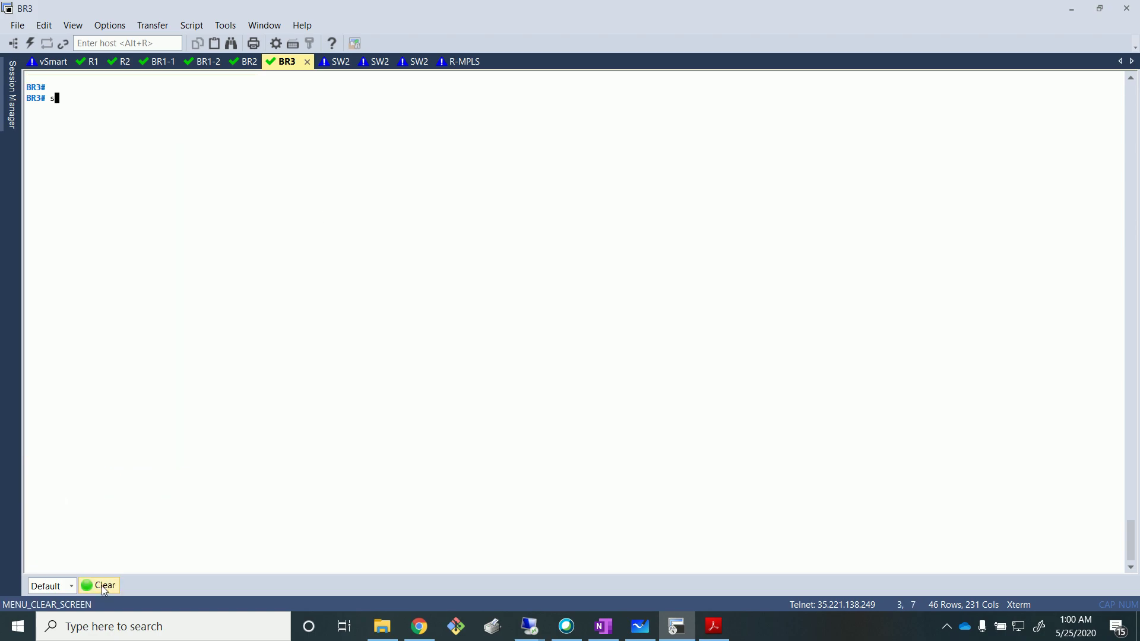
pyautogui.write('how policy from-vsmart')
pyautogui.press('Return')
pyautogui.press('Return')
pyautogui.press('Return')
pyautogui.press('Return')
pyautogui.press('Return')
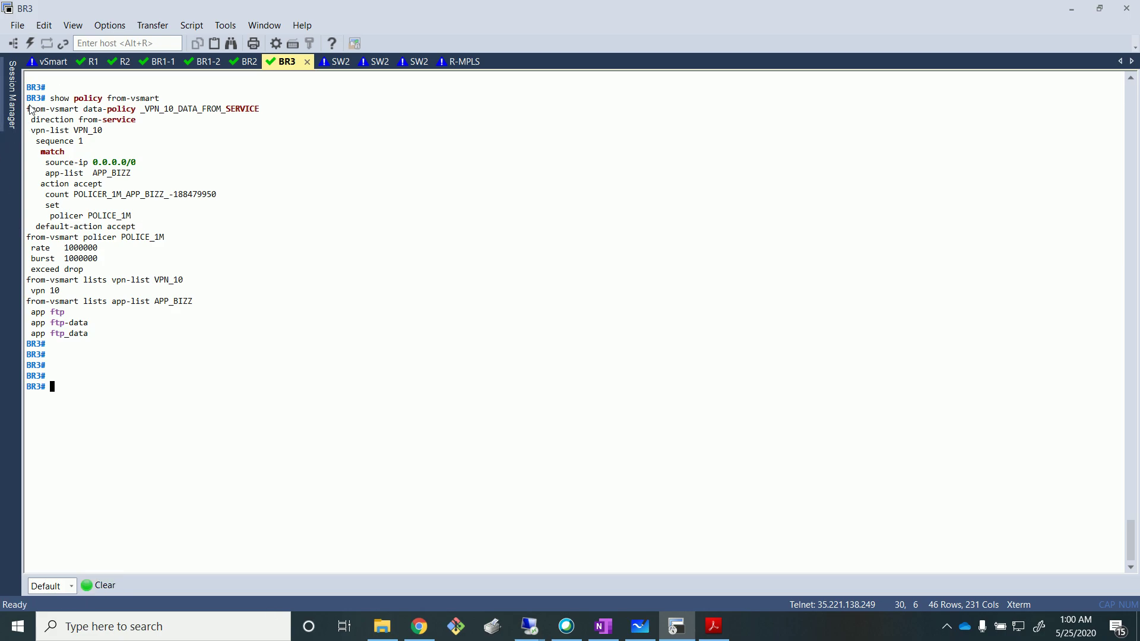
# Highlight the received data policy's match, counter and policer lines.
pyautogui.moveTo(28, 121); pyautogui.dragTo(231, 250)
pyautogui.click(138, 236)
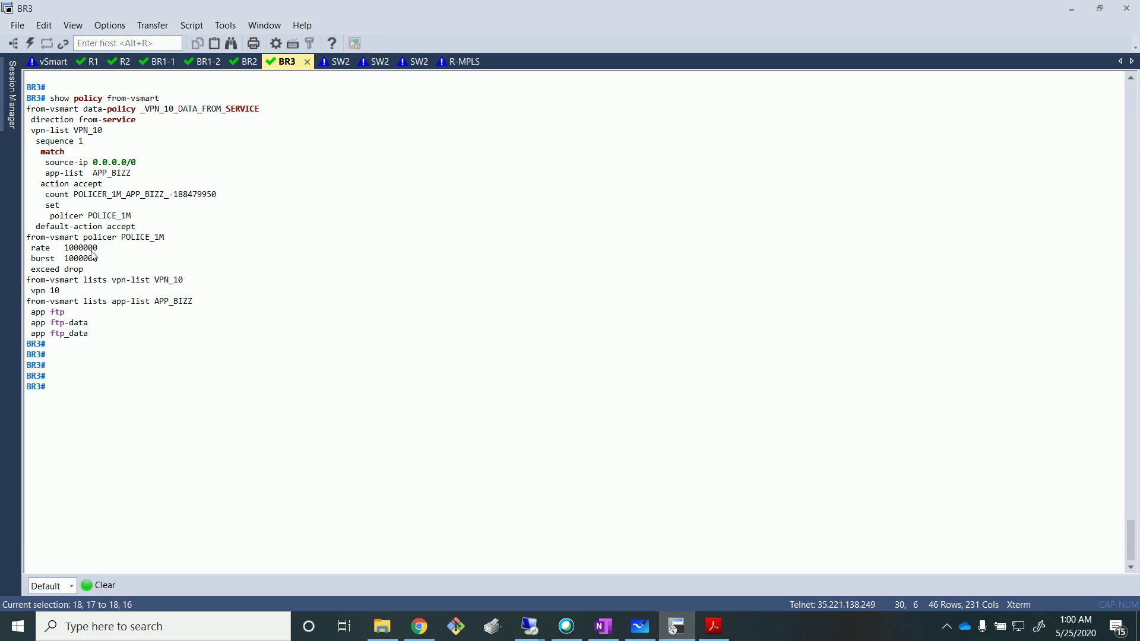
pyautogui.moveTo(98, 258); pyautogui.dragTo(25, 165)
pyautogui.hotkey('alt', 'Tab')
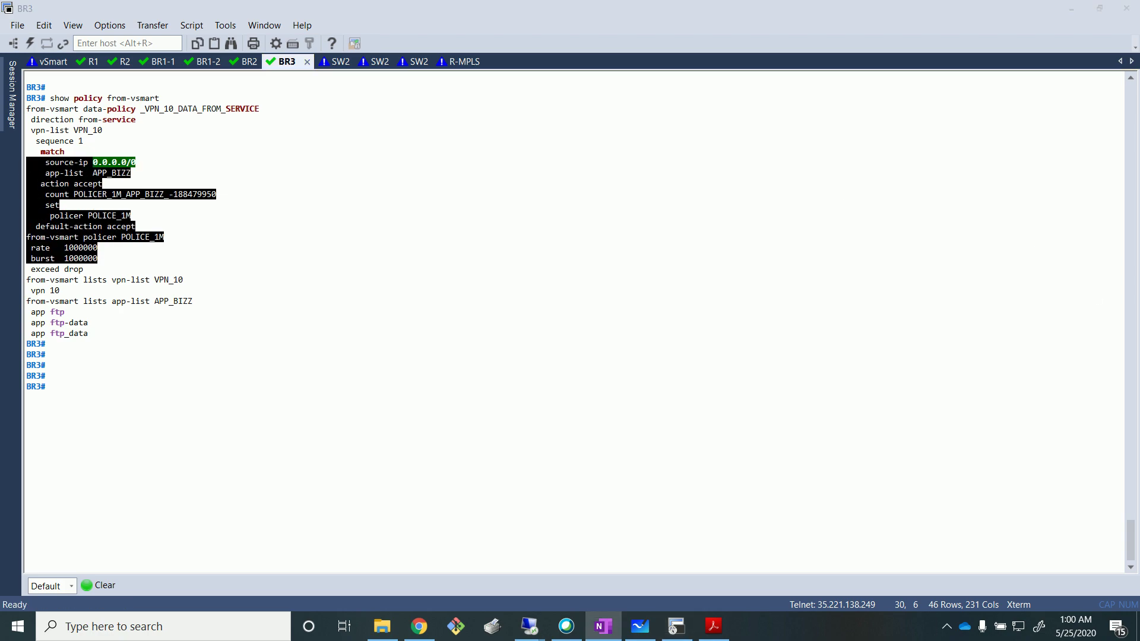
pyautogui.click(230, 373)
# Run 'show policy data-policy-filter' and highlight the POLICER_1M_APP_BIZZ counter's packet counts.
pyautogui.write('show policy data')
pyautogui.press('Tab')
pyautogui.press('Return')
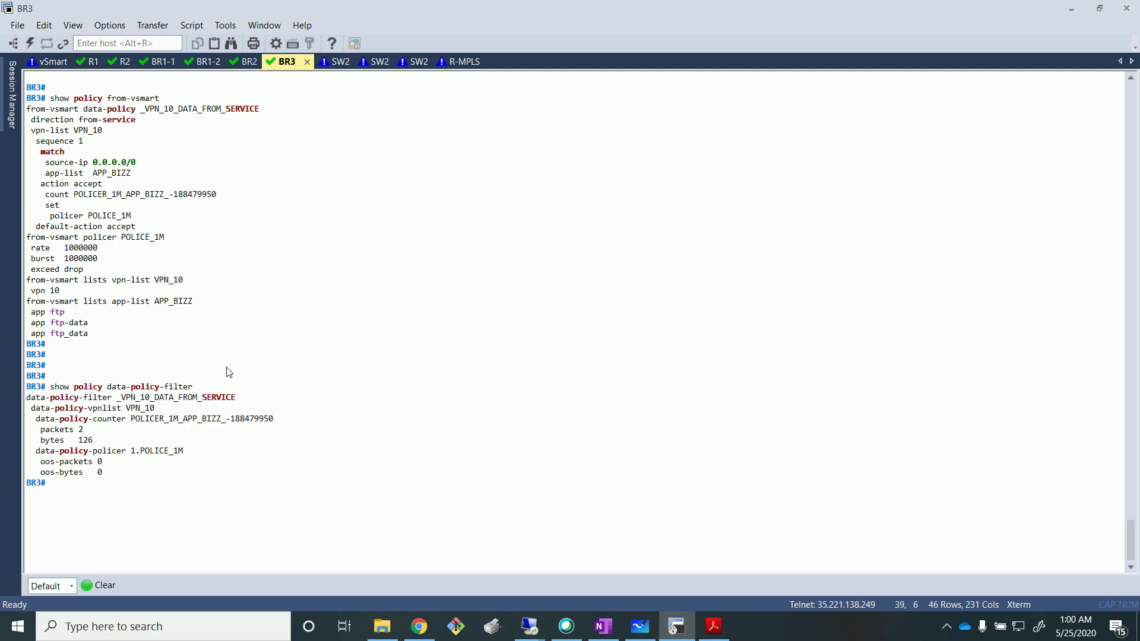
pyautogui.moveTo(25, 414); pyautogui.dragTo(307, 451)
pyautogui.hotkey('alt', 'Tab')
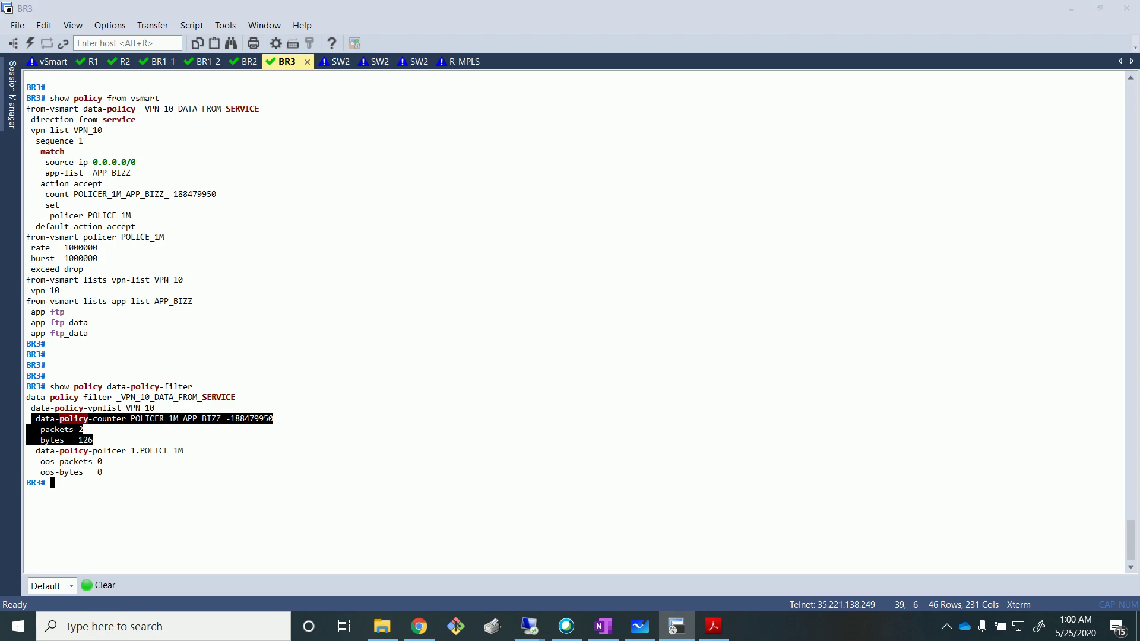
pyautogui.click(418, 420)
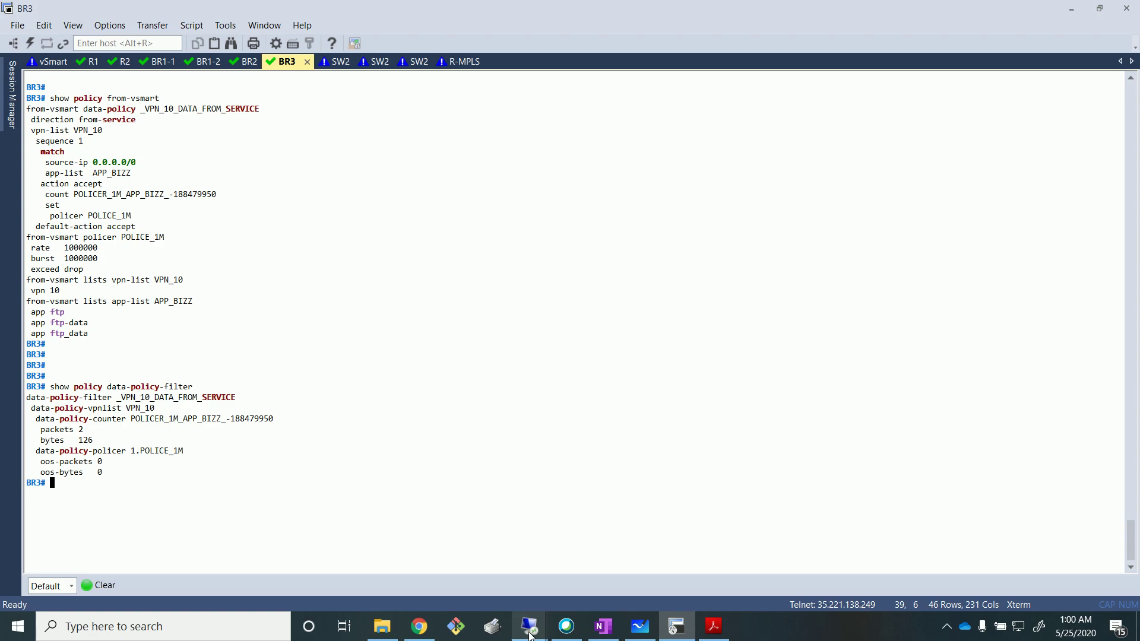
# Switch to the Branch3 remote desktop with the data_share folder window in front.
pyautogui.moveTo(531, 636)
pyautogui.click(528, 561)
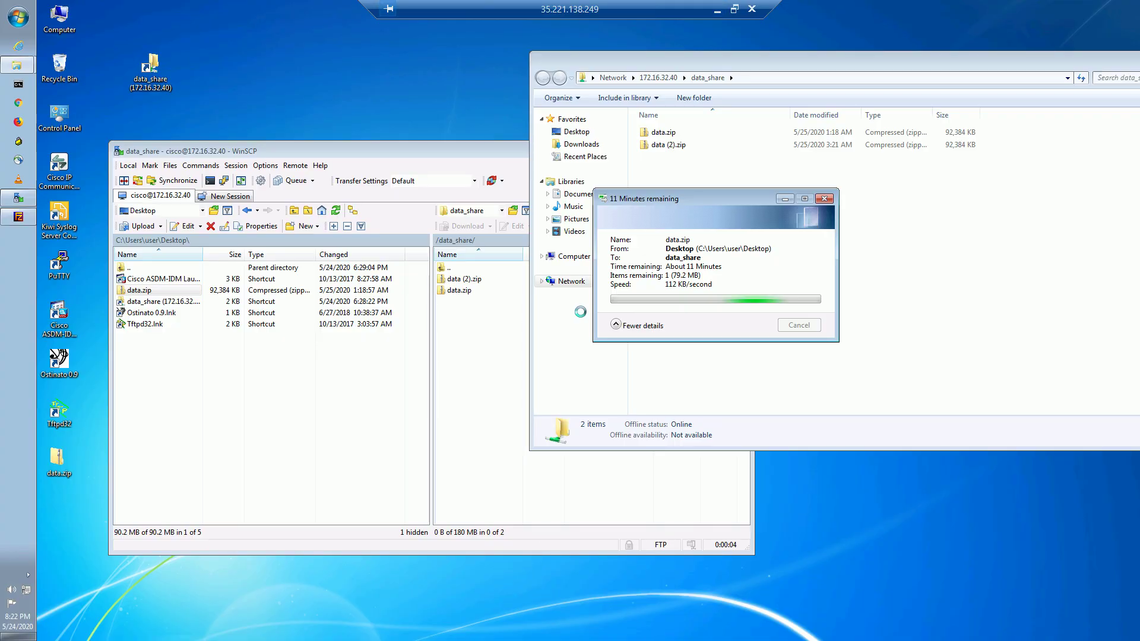
pyautogui.click(870, 288)
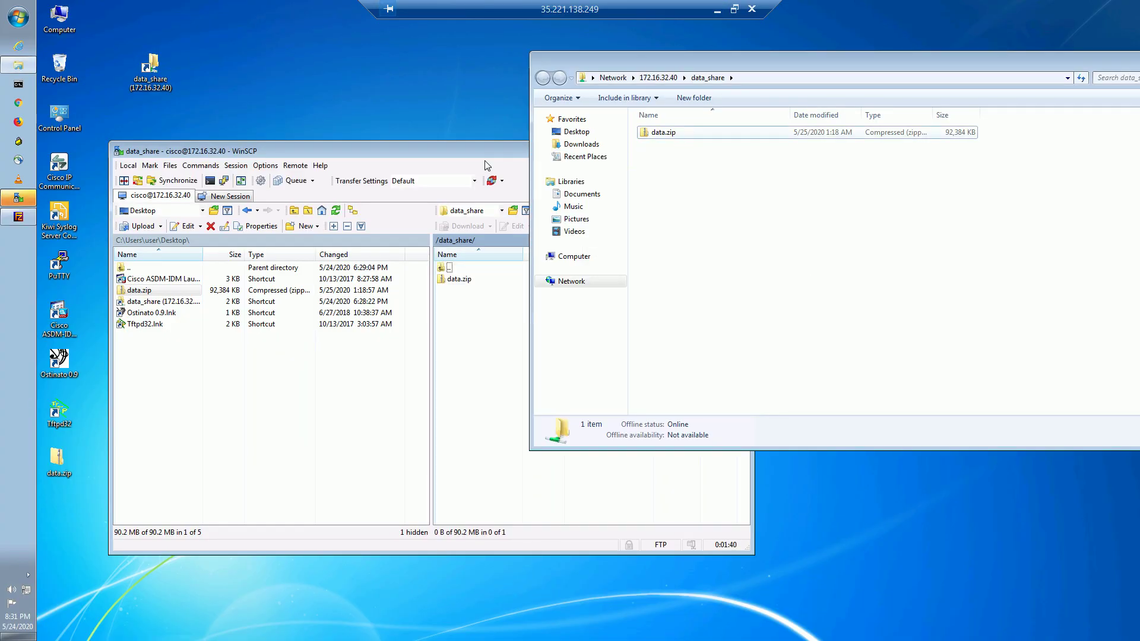
pyautogui.click(457, 156)
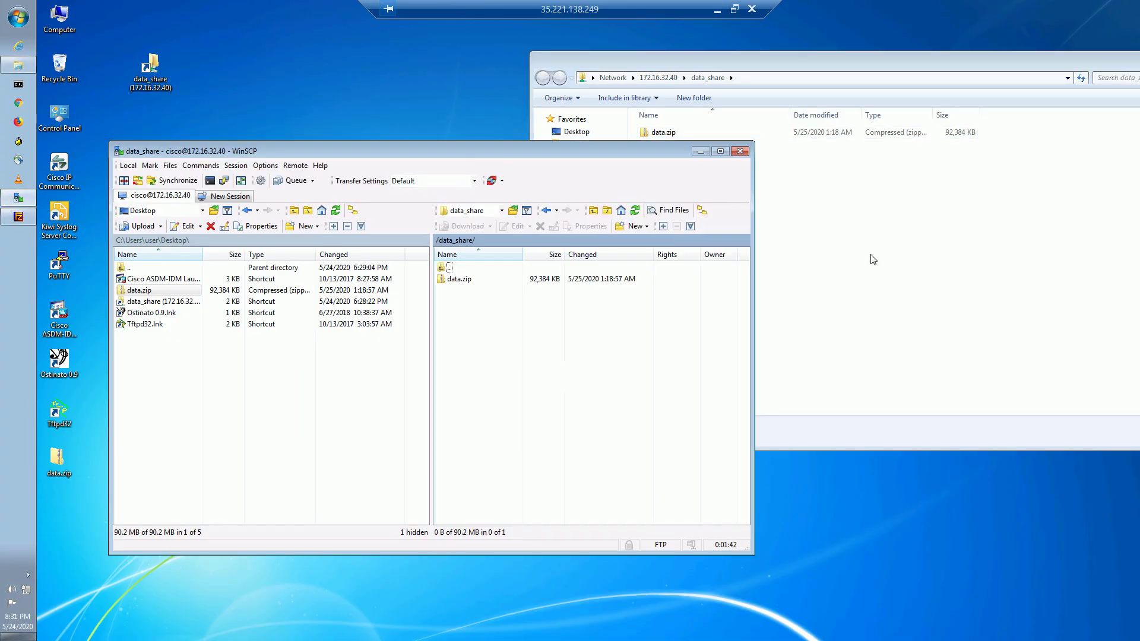
pyautogui.click(847, 263)
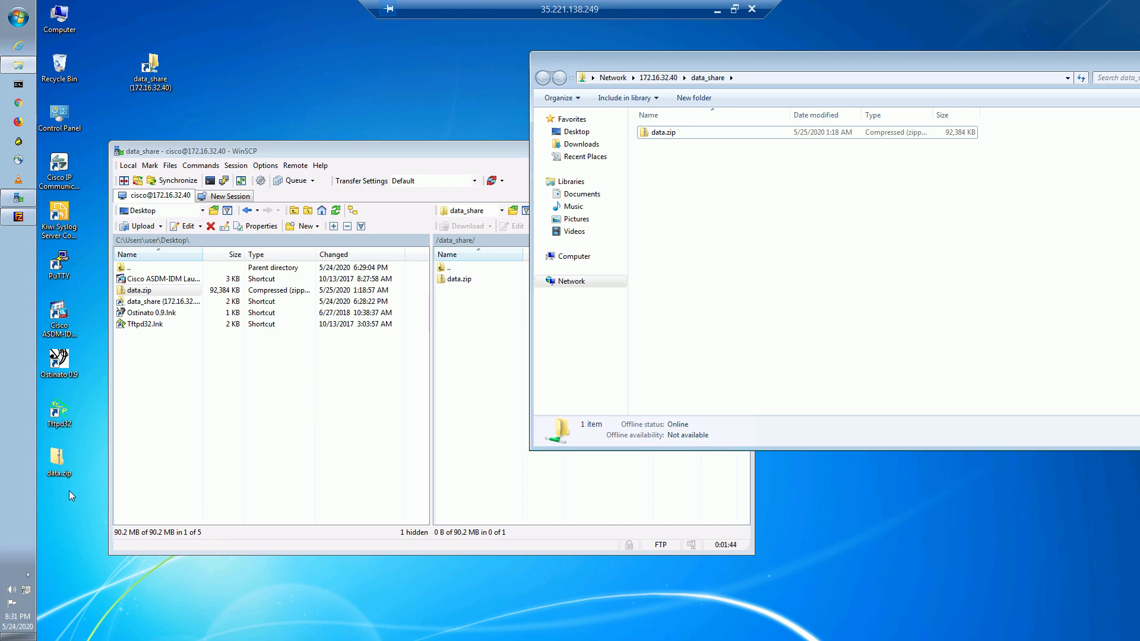
# Copy the desktop data.zip into data_share keeping both files, view its speed, then cancel.
pyautogui.click(53, 462)
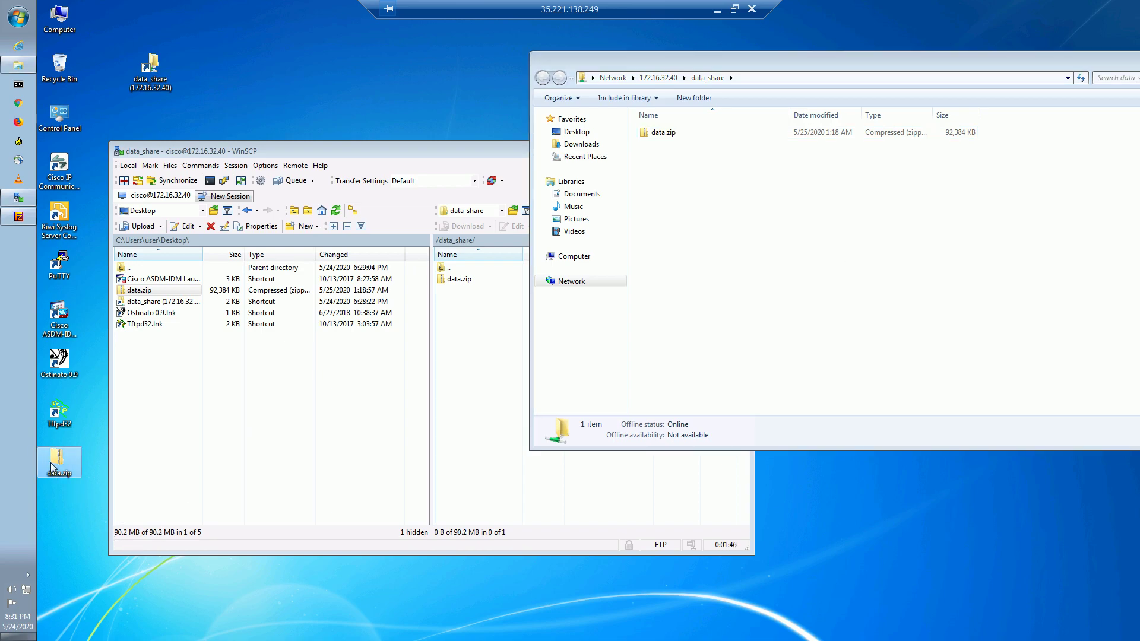
pyautogui.moveTo(54, 466); pyautogui.dragTo(765, 278)
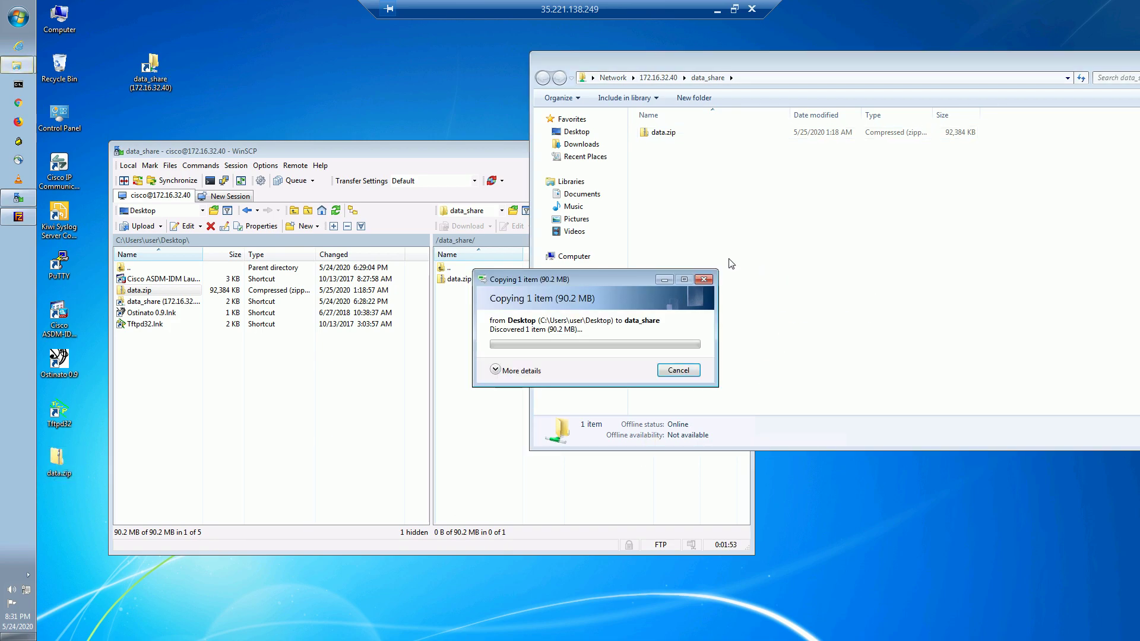
pyautogui.click(526, 401)
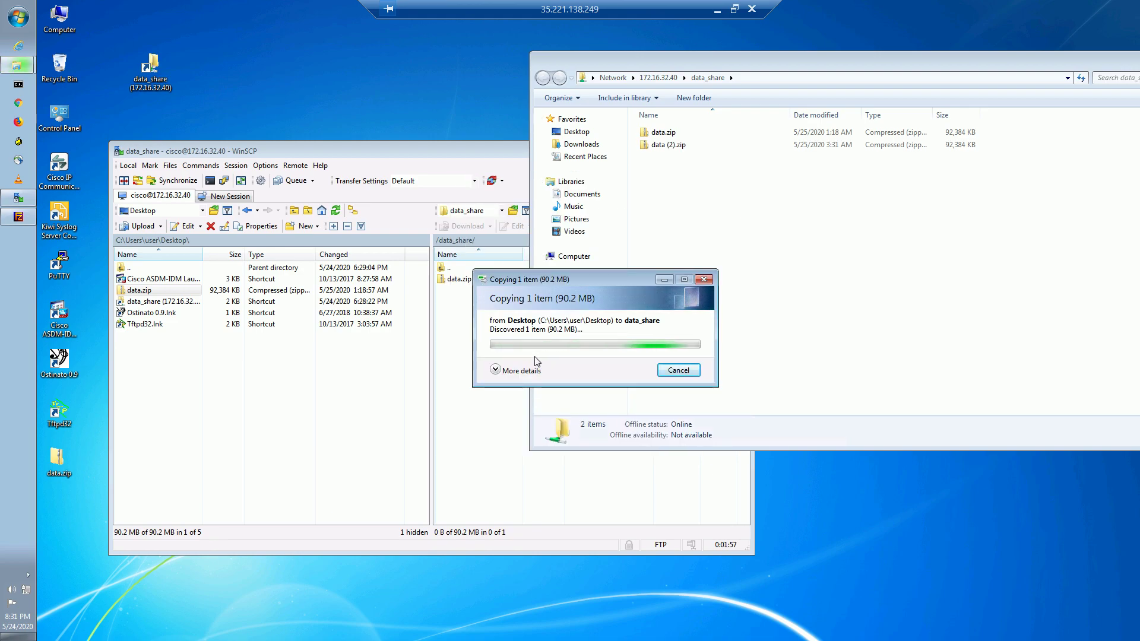
pyautogui.click(496, 370)
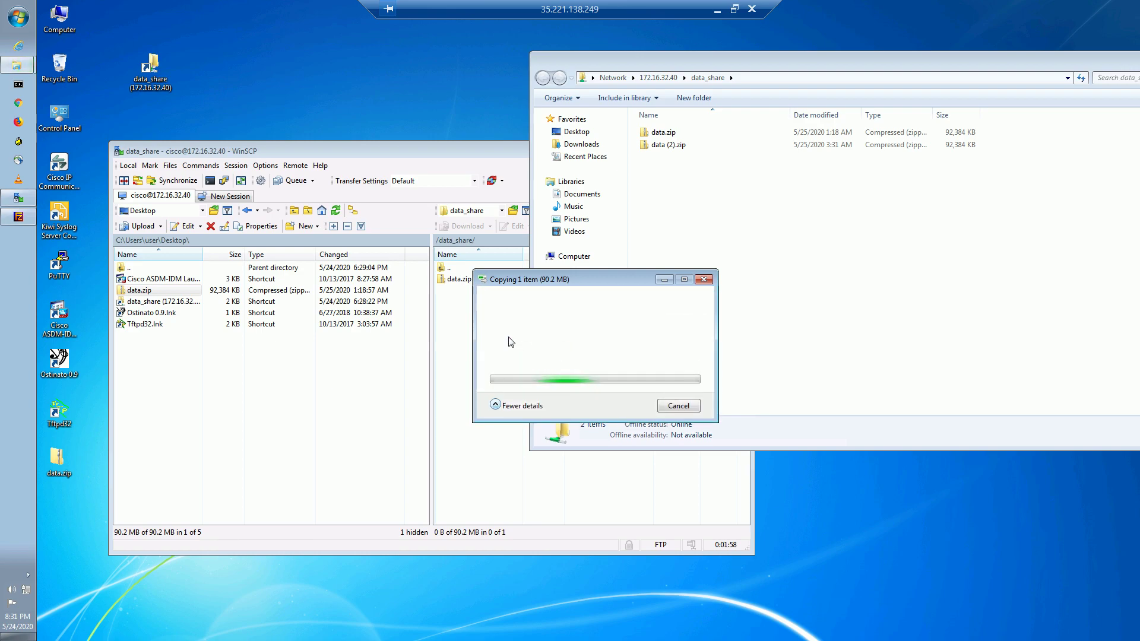
pyautogui.moveTo(576, 279); pyautogui.dragTo(652, 237)
pyautogui.click(480, 403)
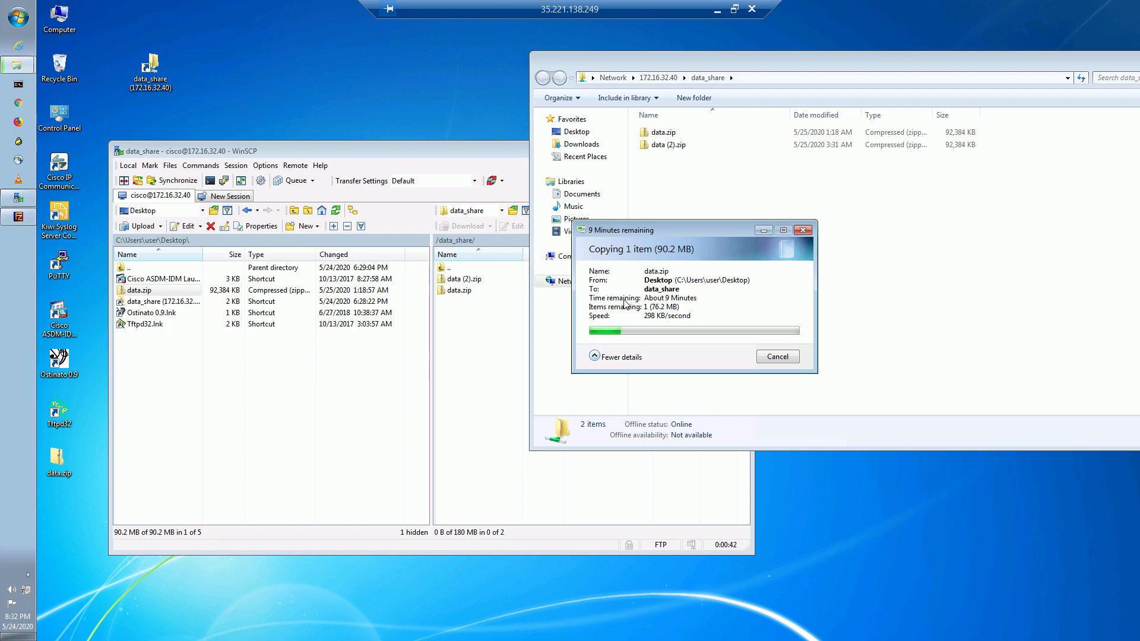
pyautogui.click(777, 358)
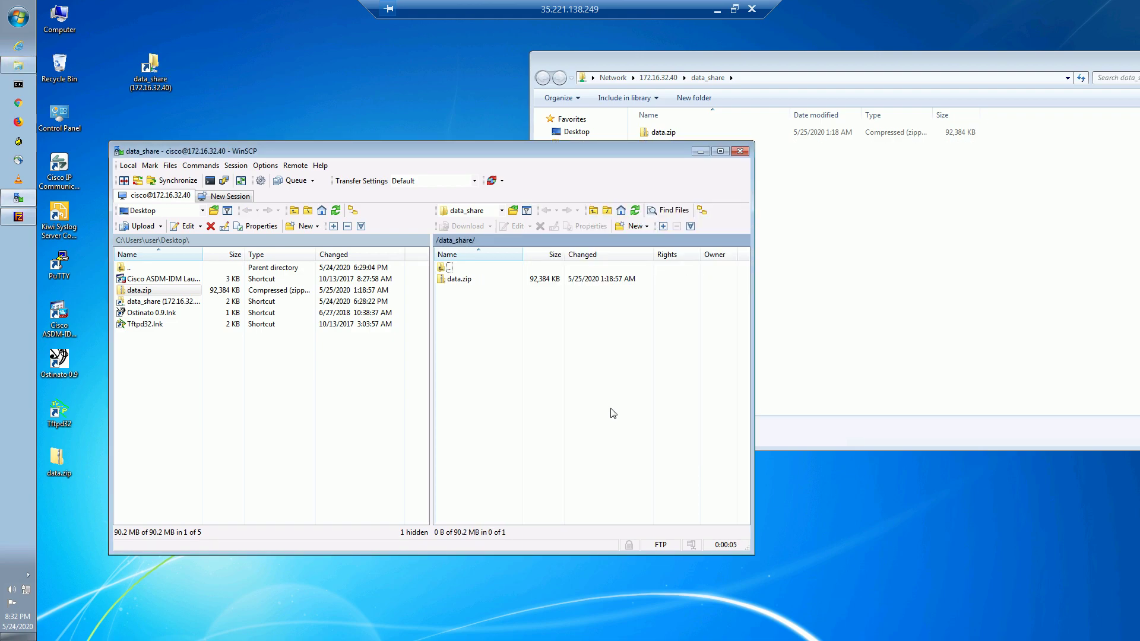
# Upload the local data.zip to /data_share/ under the new name data1.zip instead of overwriting.
pyautogui.click(171, 303)
pyautogui.click(162, 293)
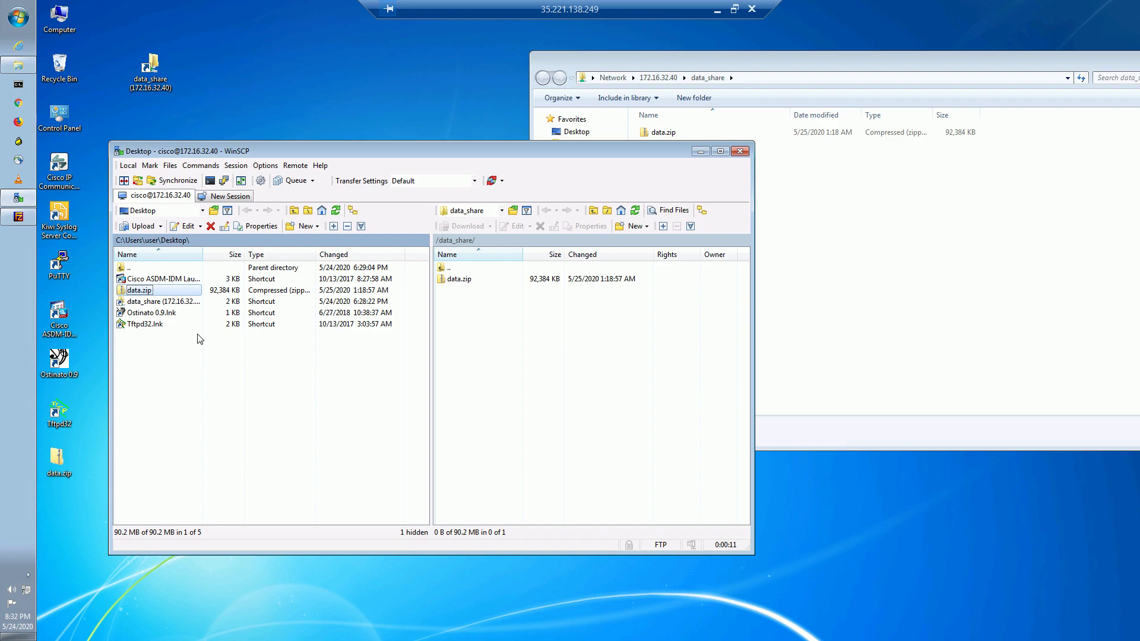
pyautogui.click(570, 378)
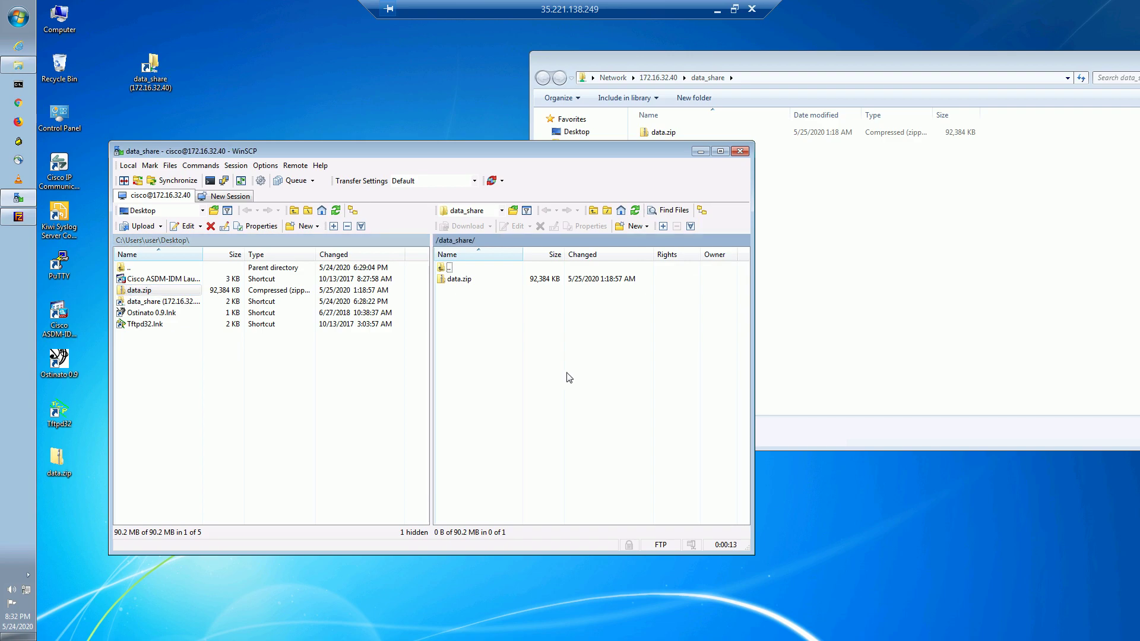
pyautogui.click(167, 293)
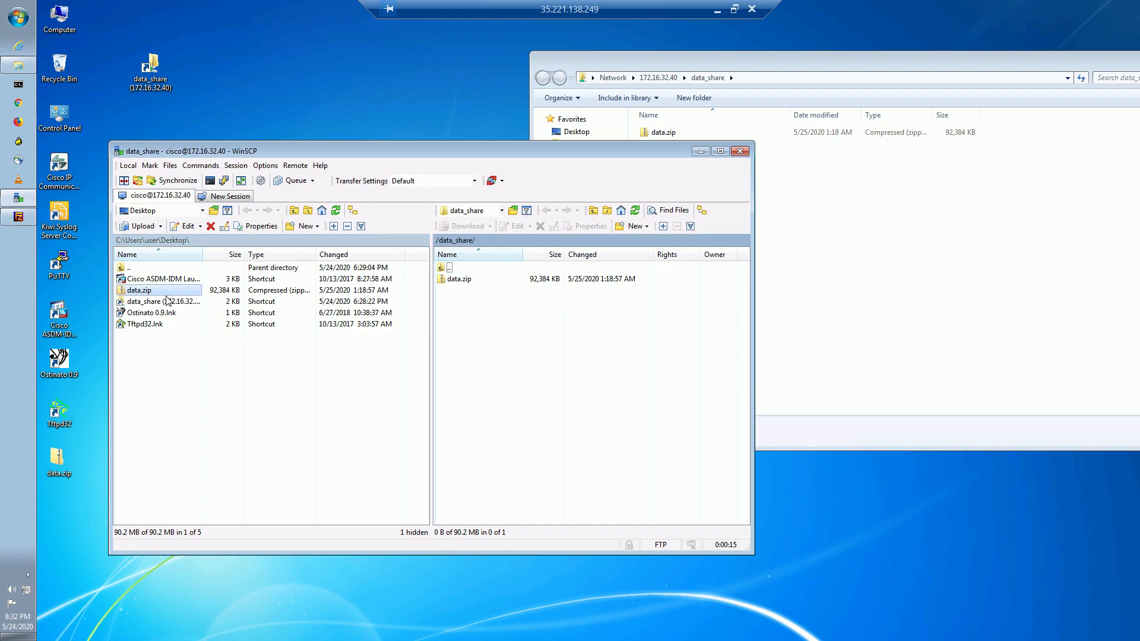
pyautogui.moveTo(161, 295); pyautogui.dragTo(492, 366)
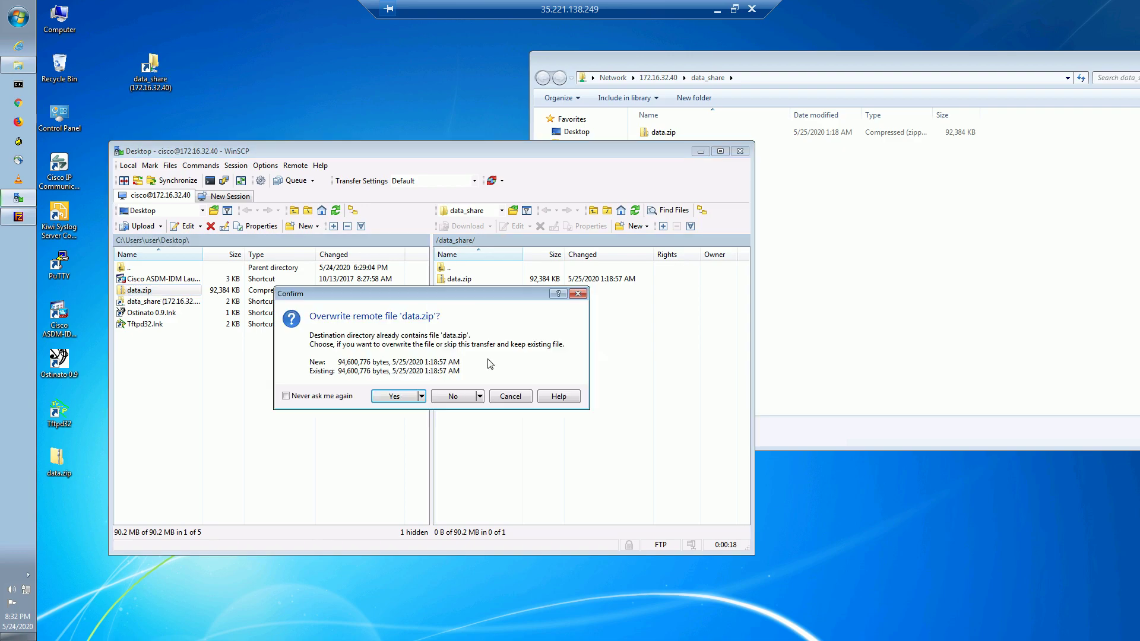
pyautogui.click(480, 397)
pyautogui.click(492, 440)
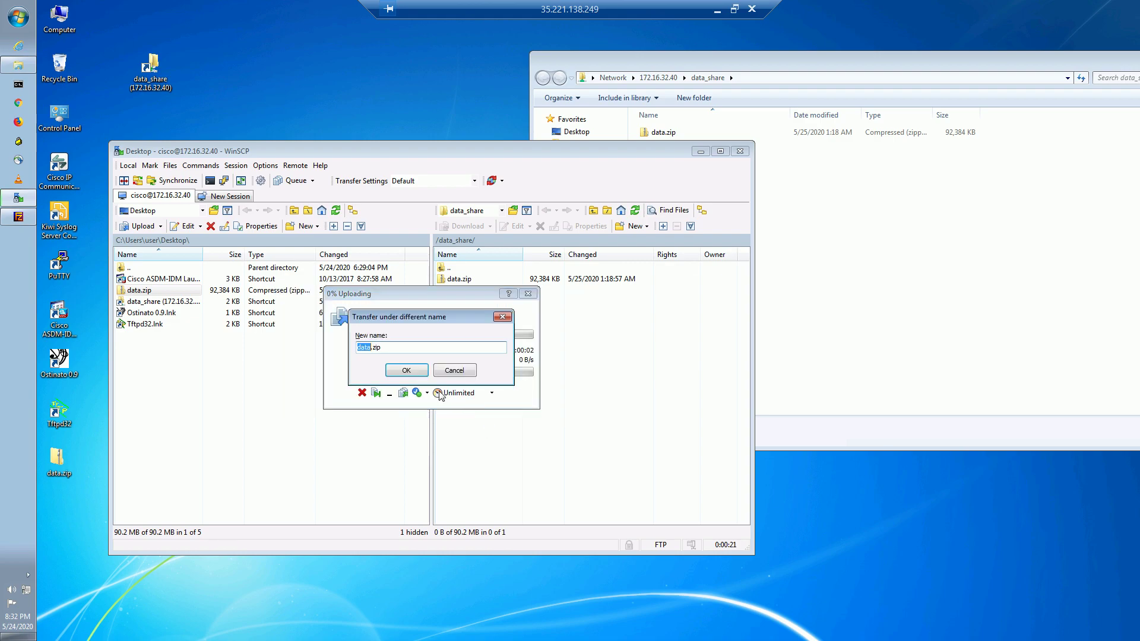
pyautogui.click(373, 350)
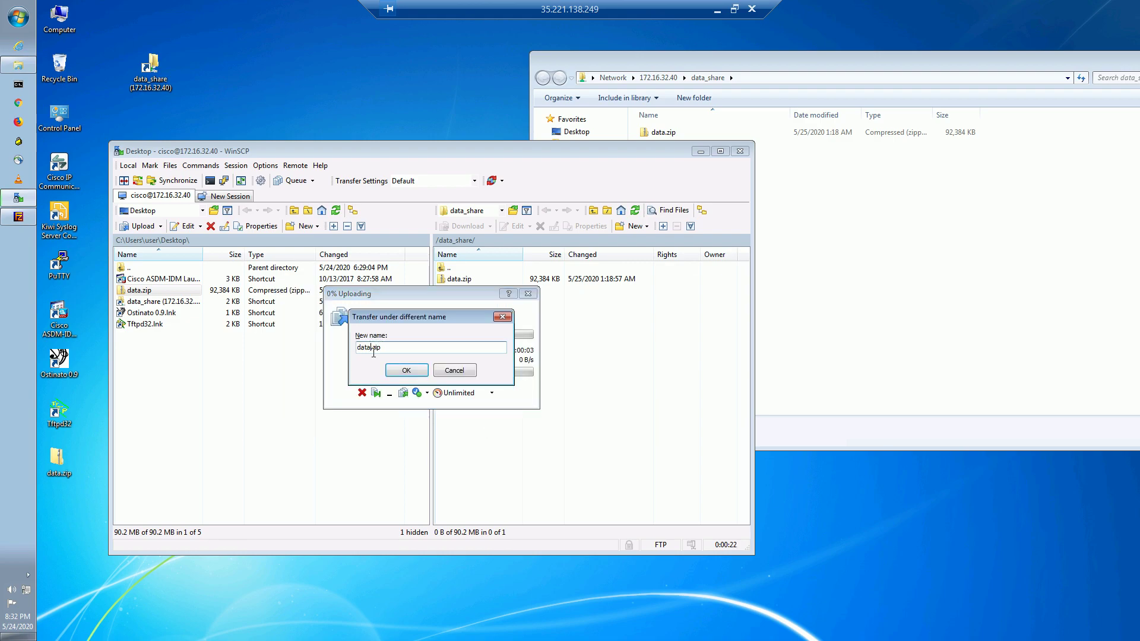
pyautogui.click(419, 374)
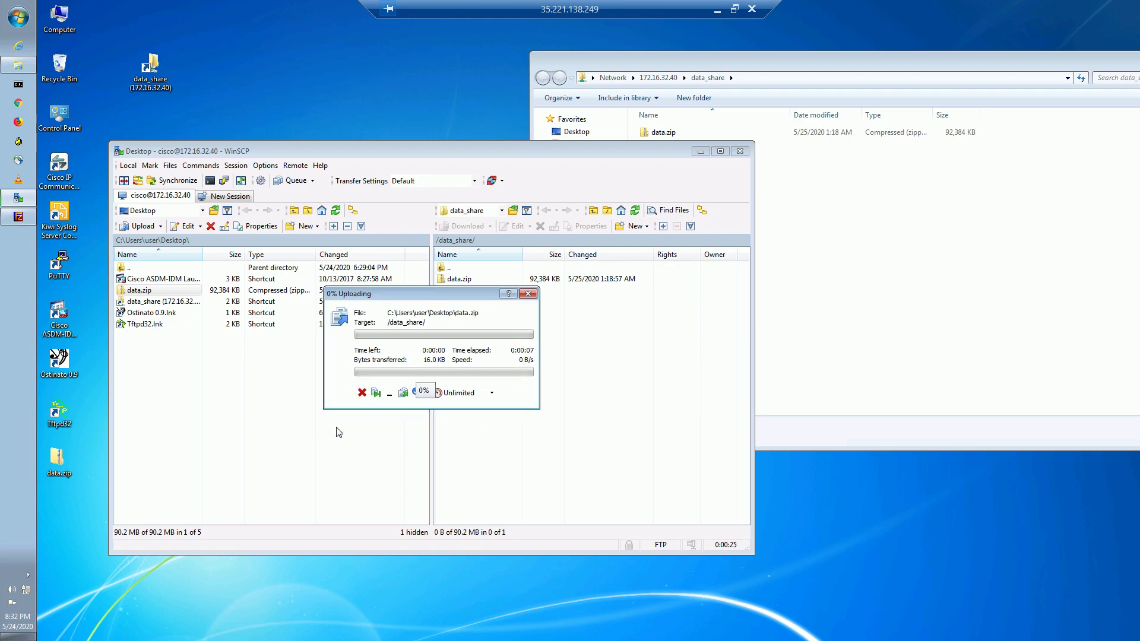
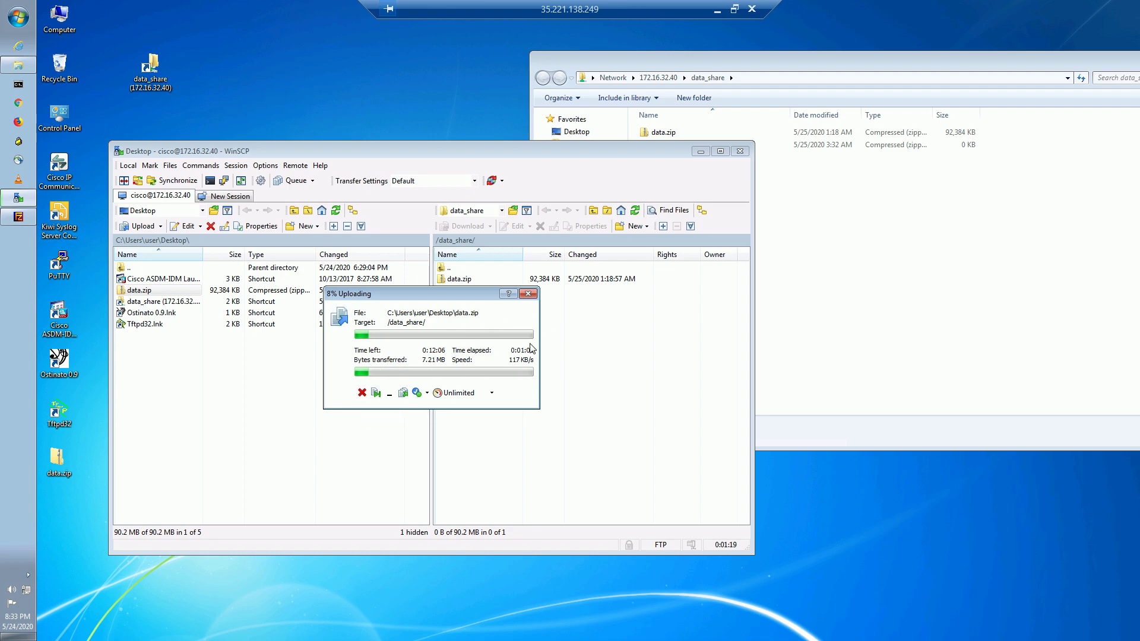
# Cancel the data.zip upload to /data_share/ in WinSCP at 8%.
pyautogui.click(361, 392)
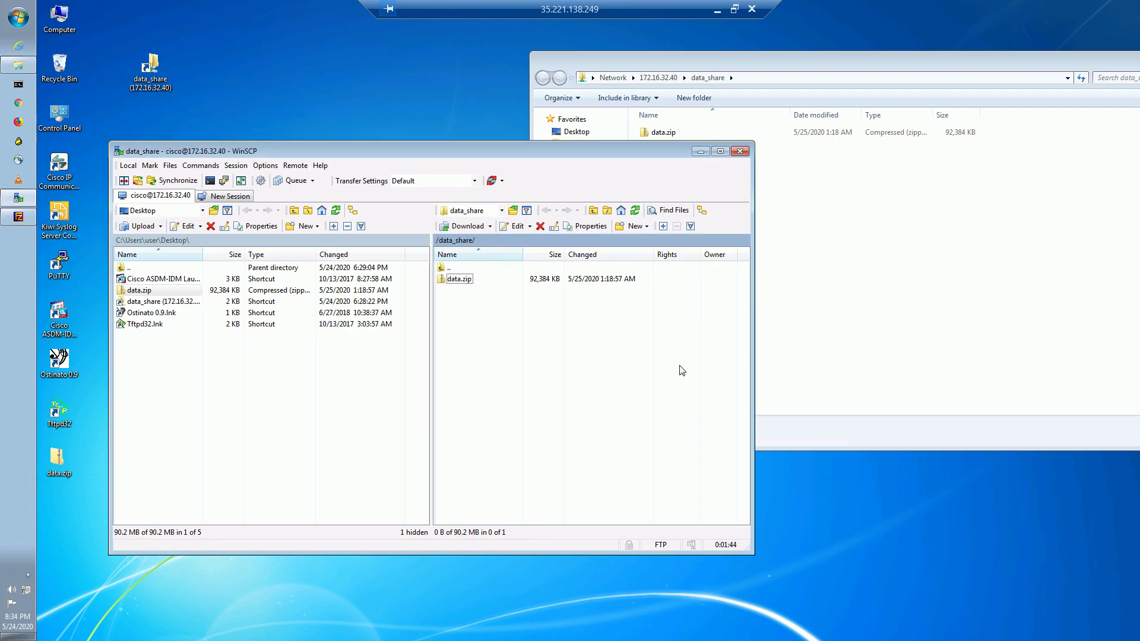
# Rerun show policy data-policy-filter on BR3 and mark the new 6575 packets count.
pyautogui.click(718, 11)
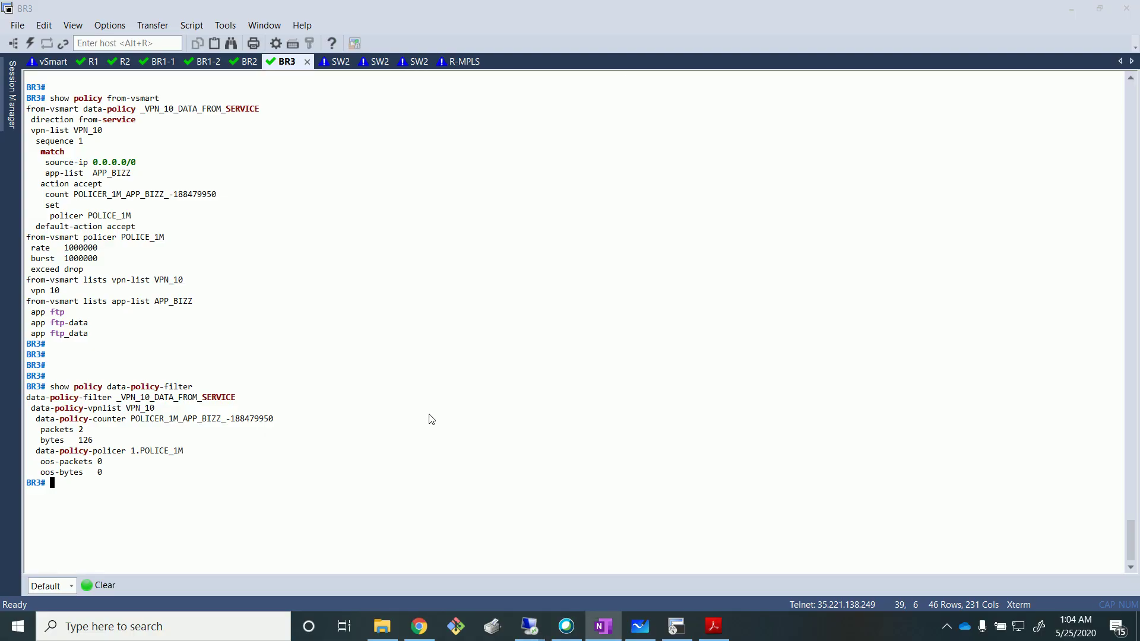
pyautogui.press('Up')
pyautogui.press('Return')
pyautogui.press('Return')
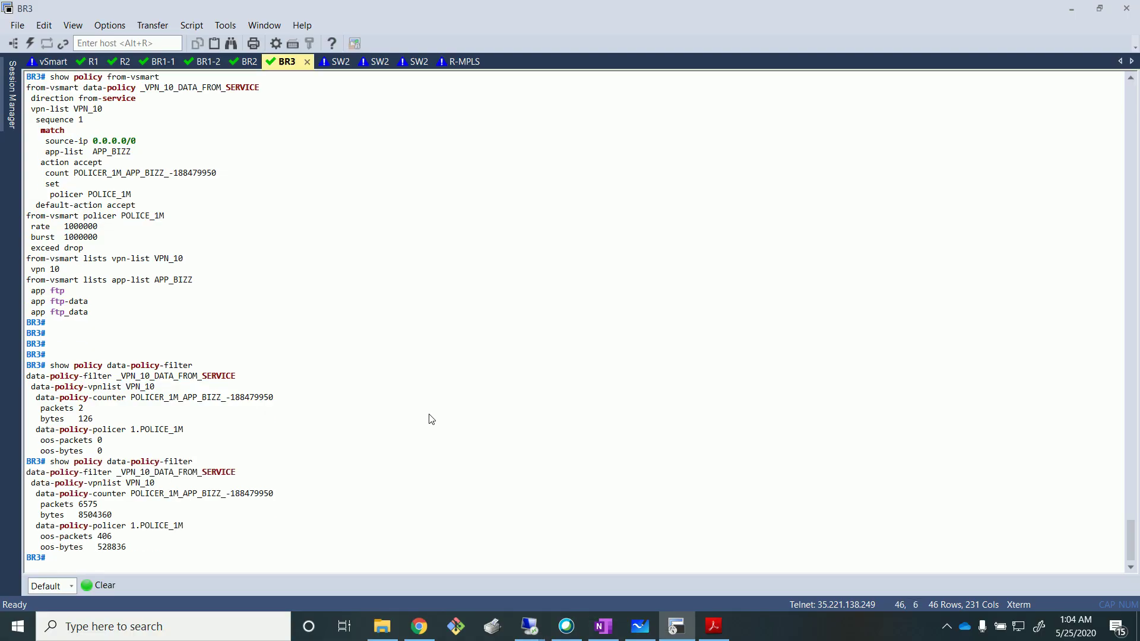
pyautogui.moveTo(74, 494); pyautogui.dragTo(98, 494)
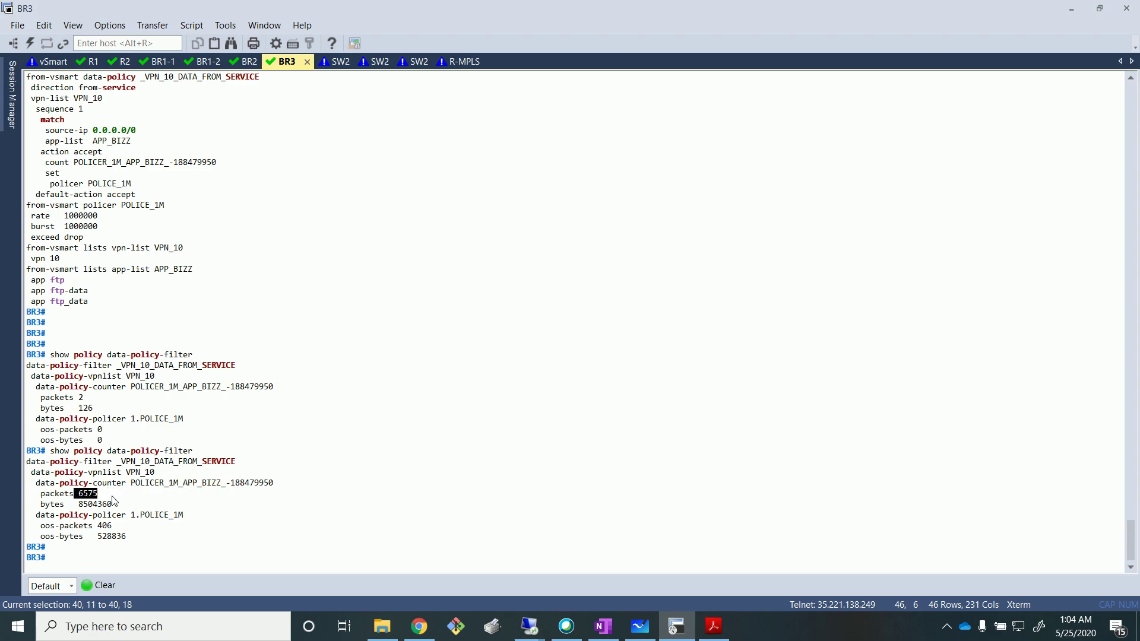
pyautogui.click(126, 504)
pyautogui.doubleClick(89, 494)
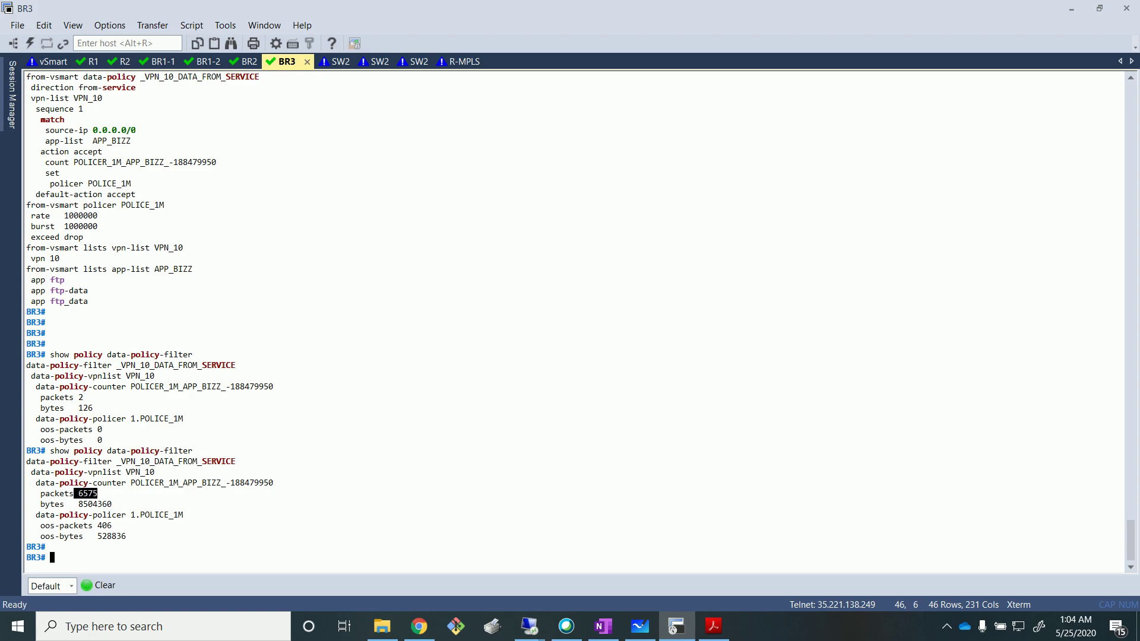
pyautogui.hotkey('alt', 'Tab')
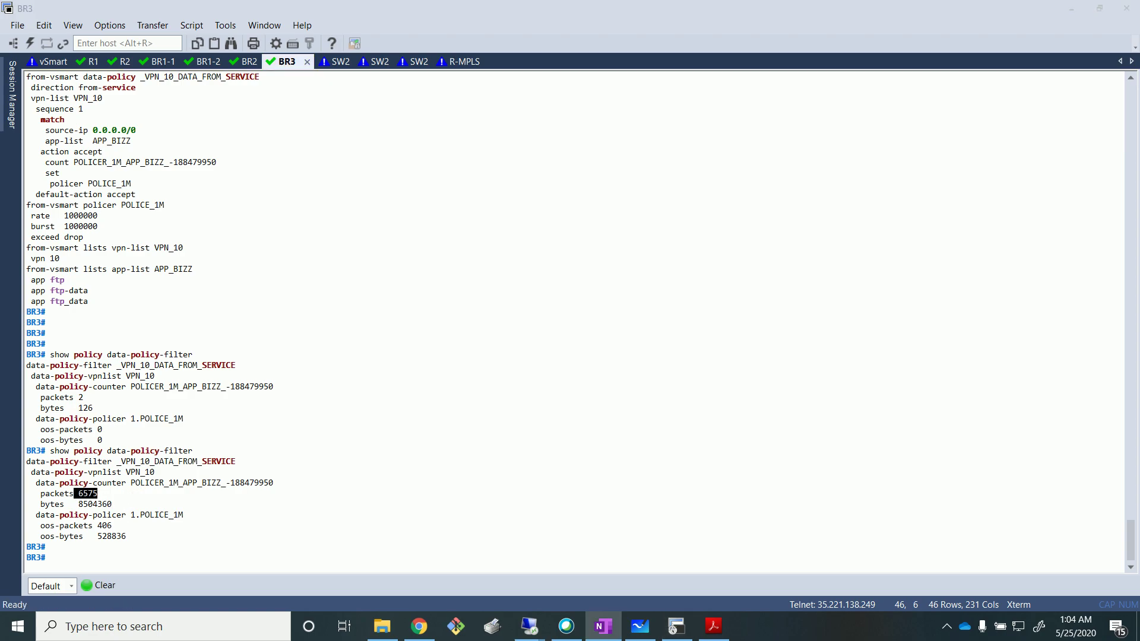
# Open the DATA_FROM_SERVICE traffic data policy for editing in the remote vManage session.
pyautogui.moveTo(528, 627)
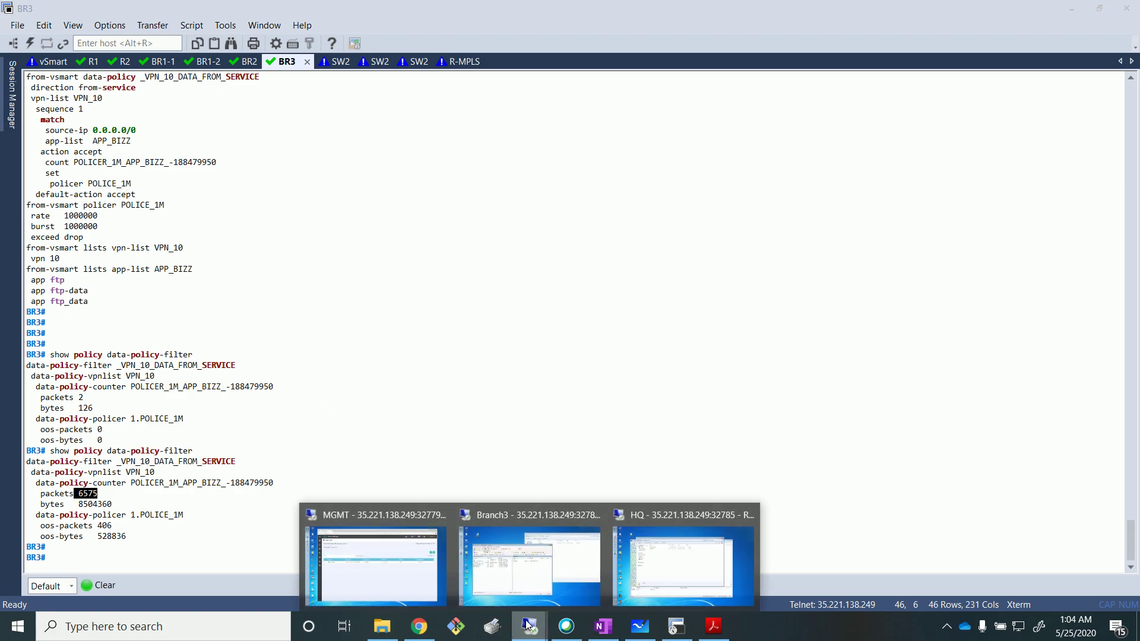
pyautogui.click(355, 547)
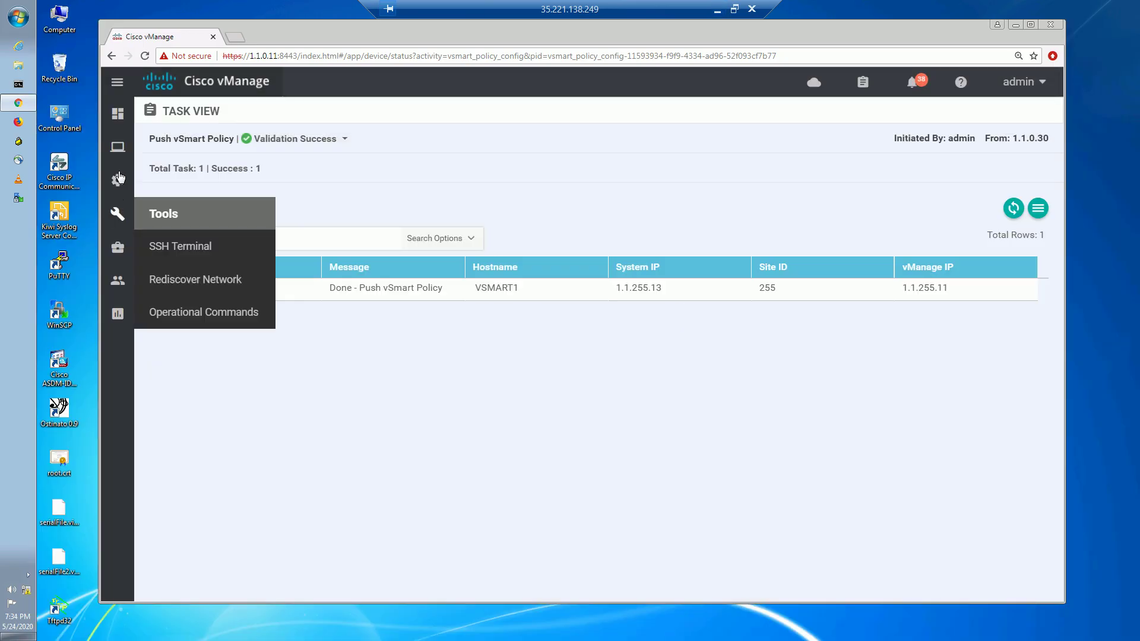
pyautogui.moveTo(117, 180)
pyautogui.click(177, 344)
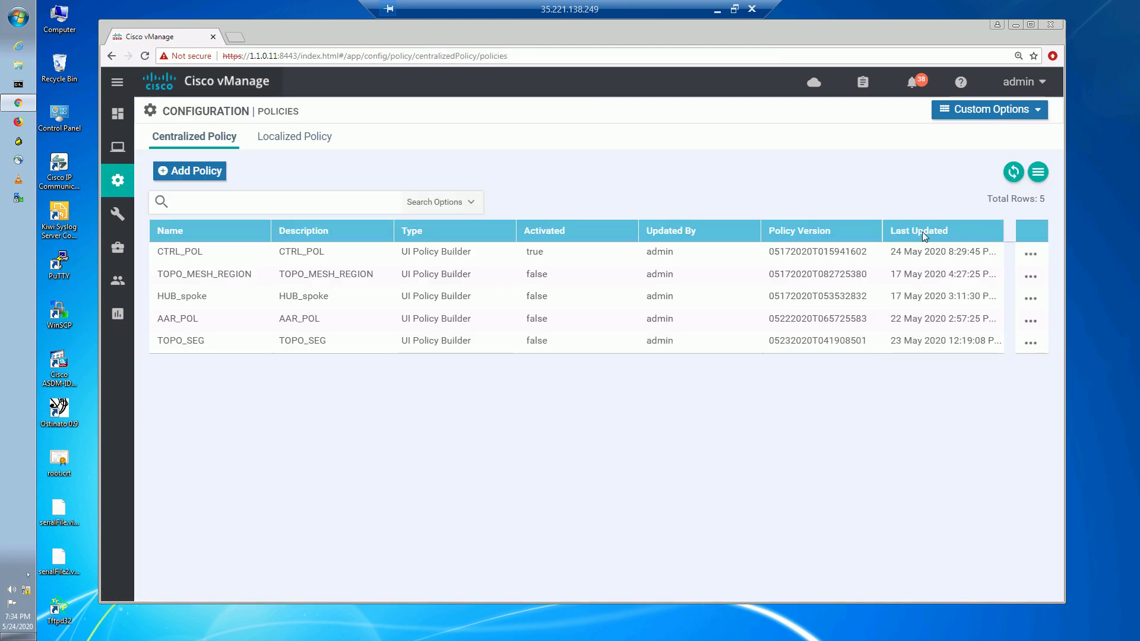
pyautogui.click(1012, 119)
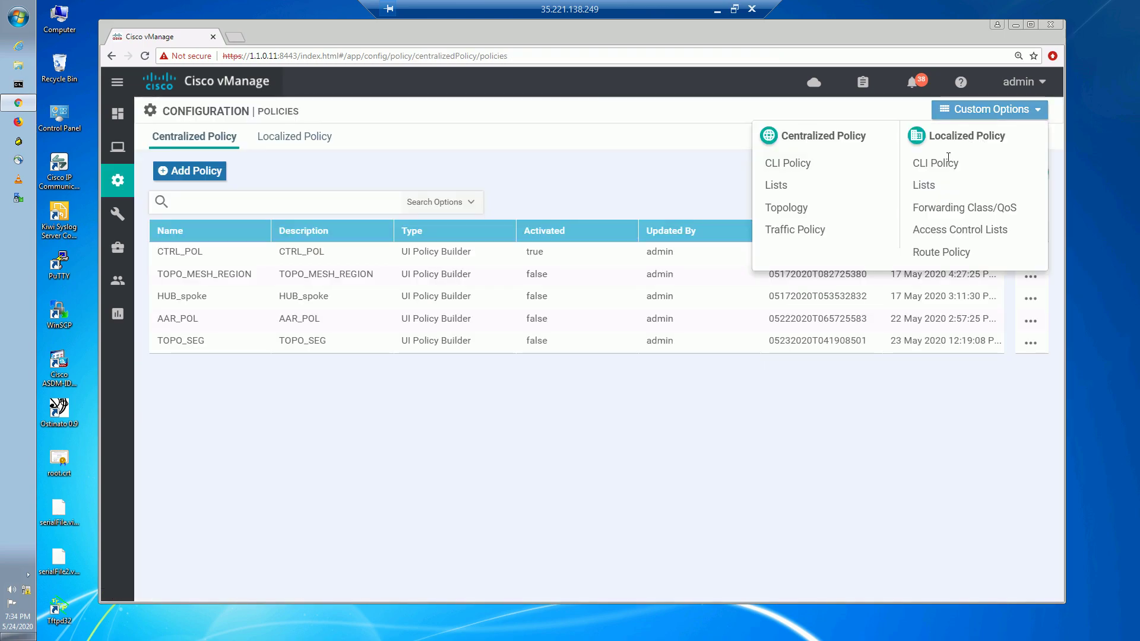
pyautogui.click(796, 232)
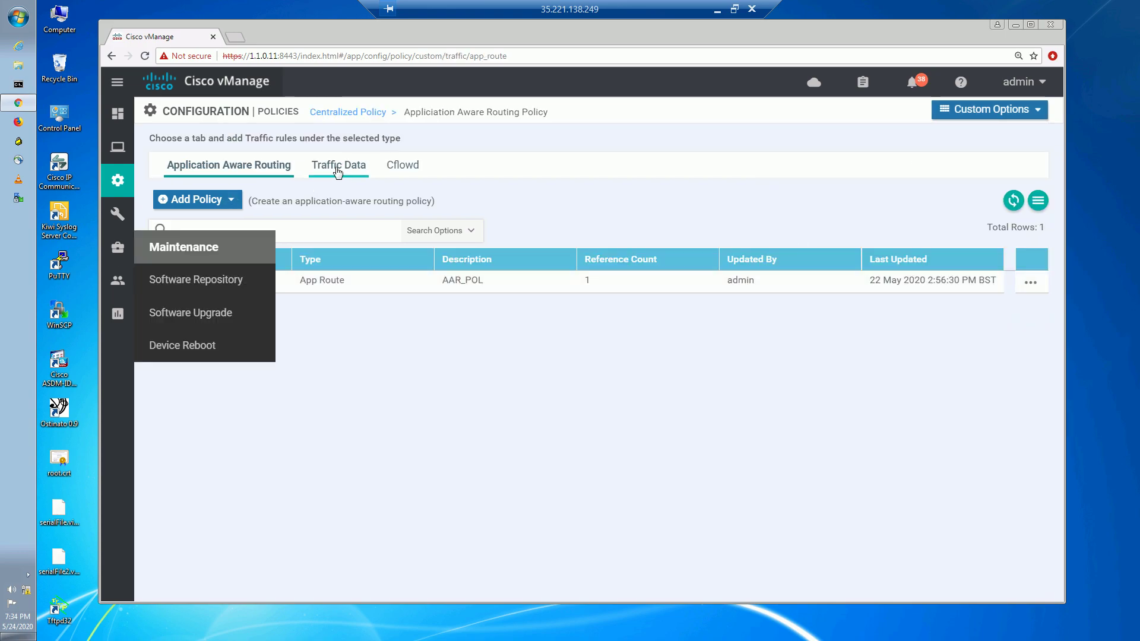
pyautogui.click(338, 169)
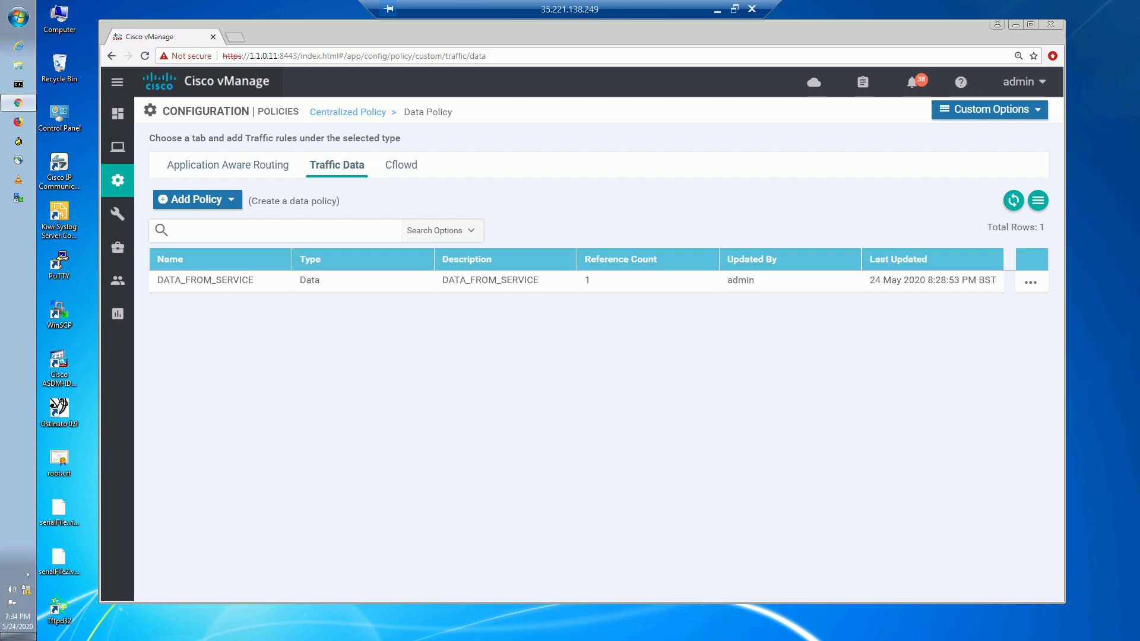
pyautogui.click(1031, 283)
pyautogui.click(998, 331)
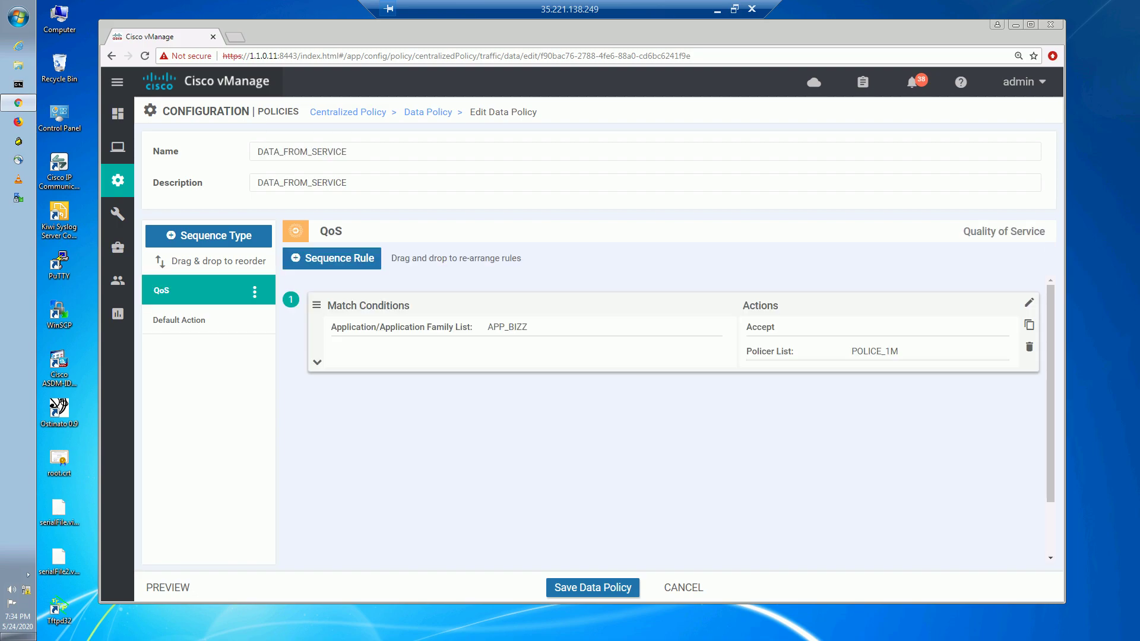
# Delete the QoS sequence, save the data policy and push the activation to VSMART1.
pyautogui.click(254, 292)
pyautogui.click(199, 340)
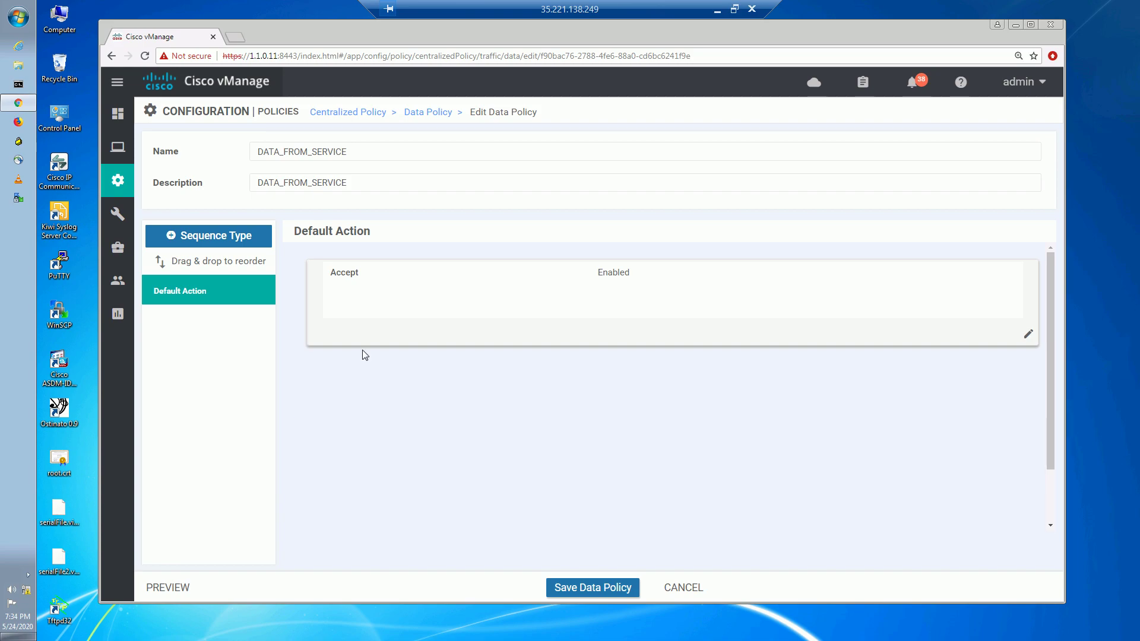
pyautogui.click(609, 591)
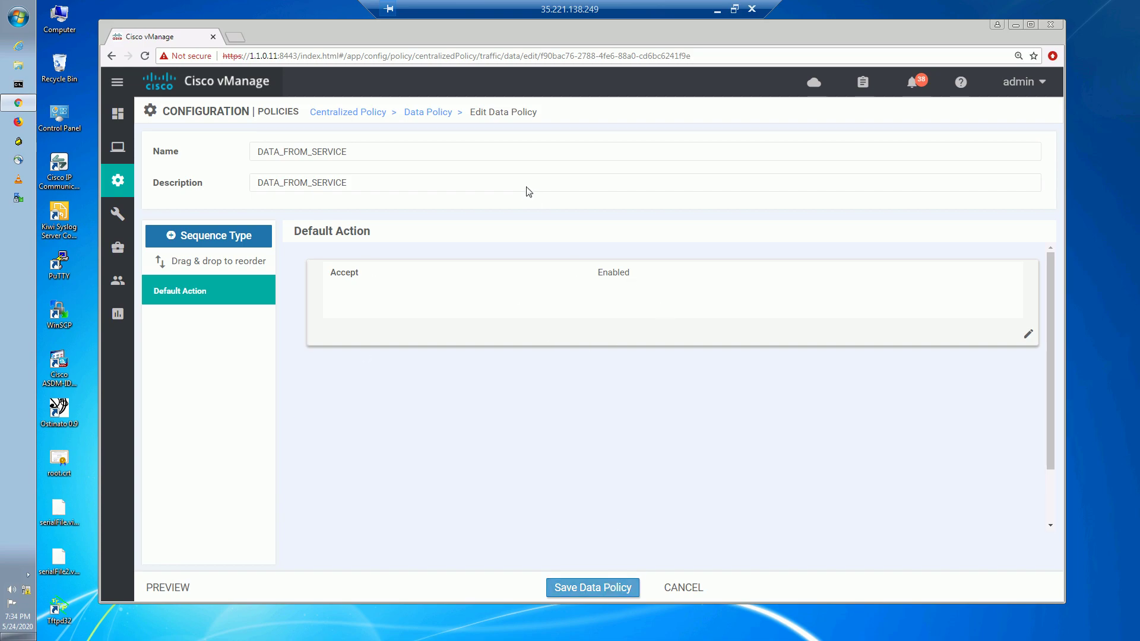
pyautogui.click(666, 399)
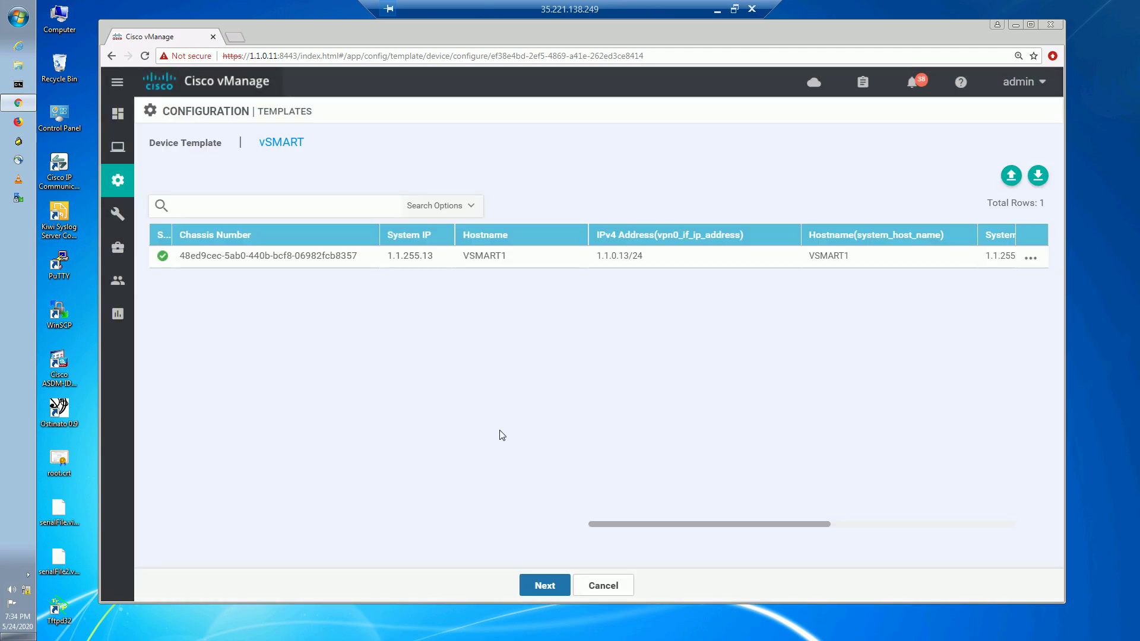
pyautogui.click(542, 586)
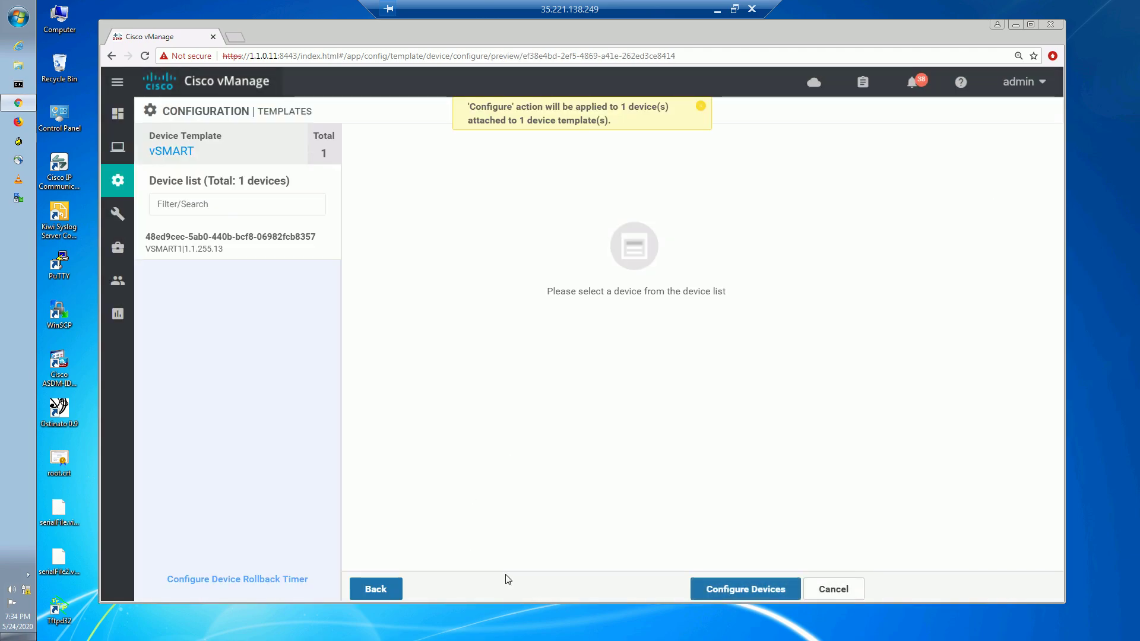
pyautogui.click(725, 594)
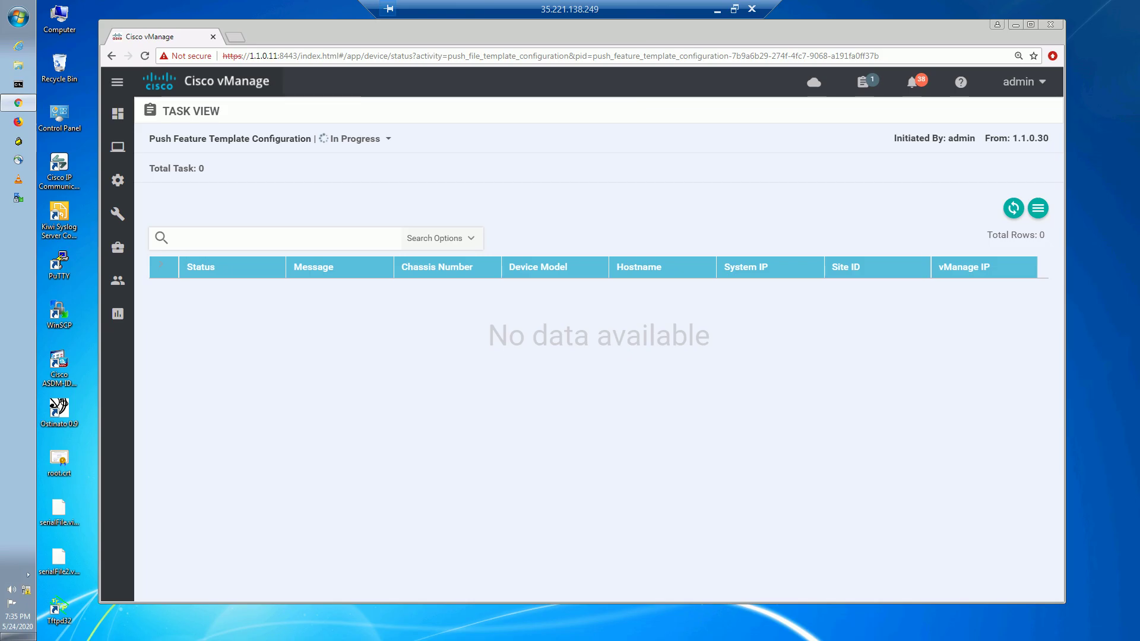
pyautogui.hotkey('alt', 'Tab')
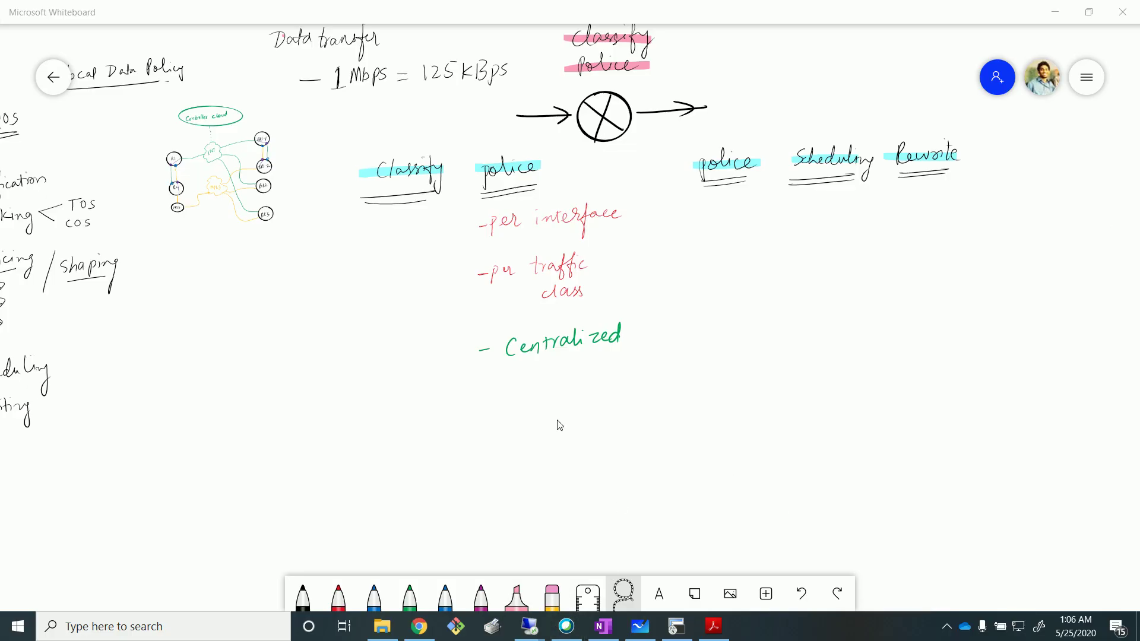
# Handwrite the word 'Shaping' in black pen below Centralized on the whiteboard.
pyautogui.click(304, 601)
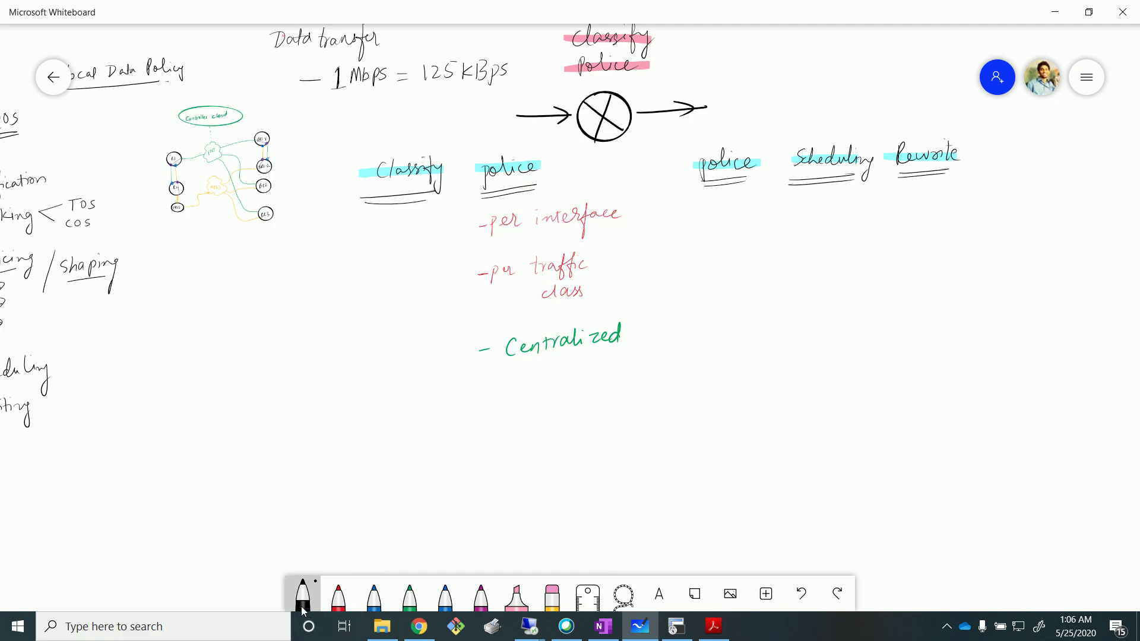
pyautogui.moveTo(503, 404); pyautogui.dragTo(497, 421)
pyautogui.moveTo(512, 397); pyautogui.dragTo(545, 416)
pyautogui.moveTo(547, 396); pyautogui.dragTo(575, 433)
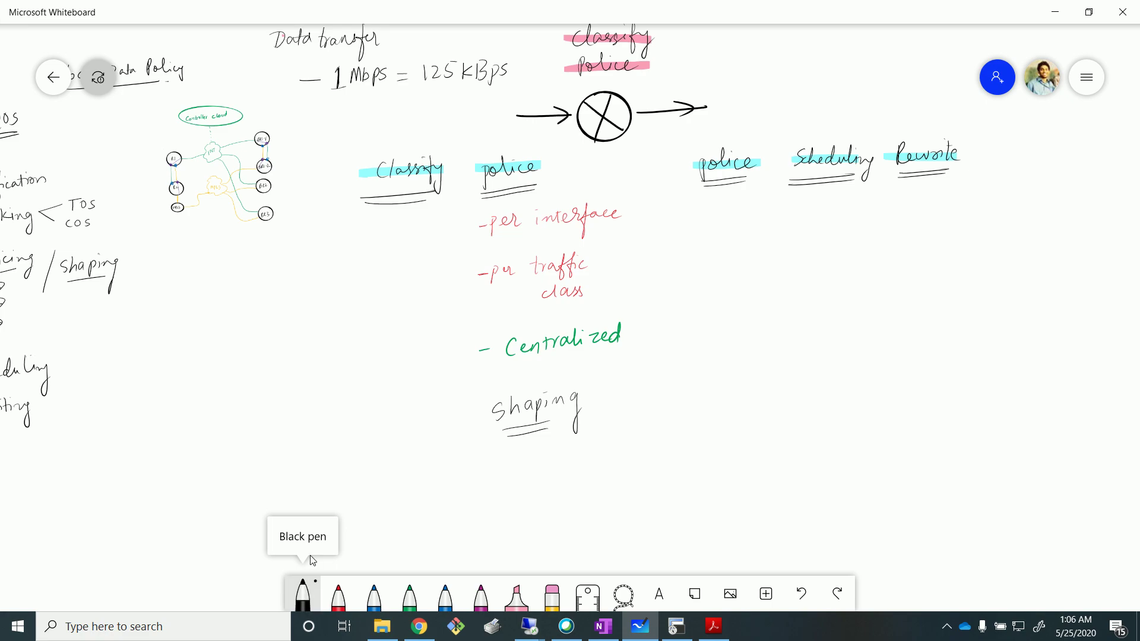
# Highlight 'Shaping' in cyan, then return to the vManage remote desktop.
pyautogui.click(516, 596)
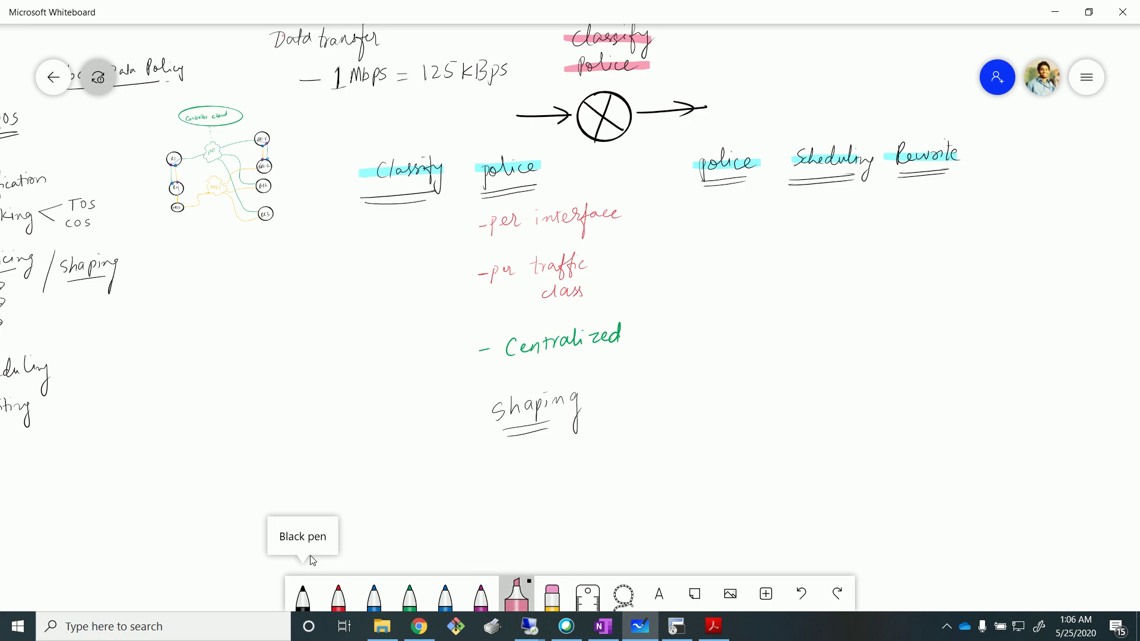
pyautogui.click(516, 596)
pyautogui.click(590, 538)
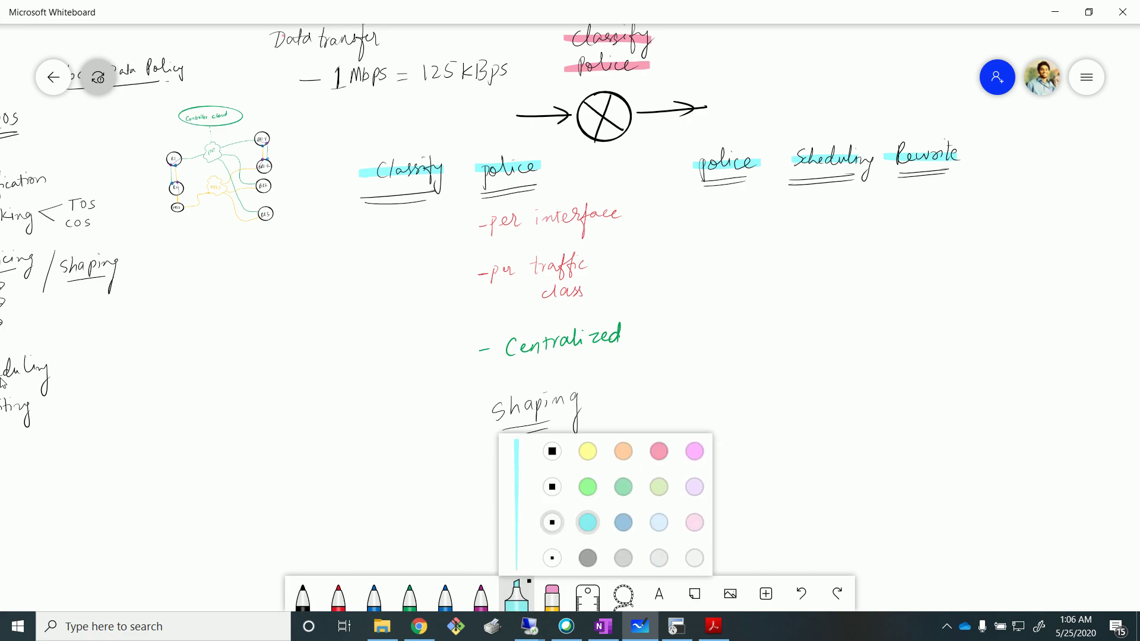
pyautogui.moveTo(479, 418); pyautogui.dragTo(593, 392)
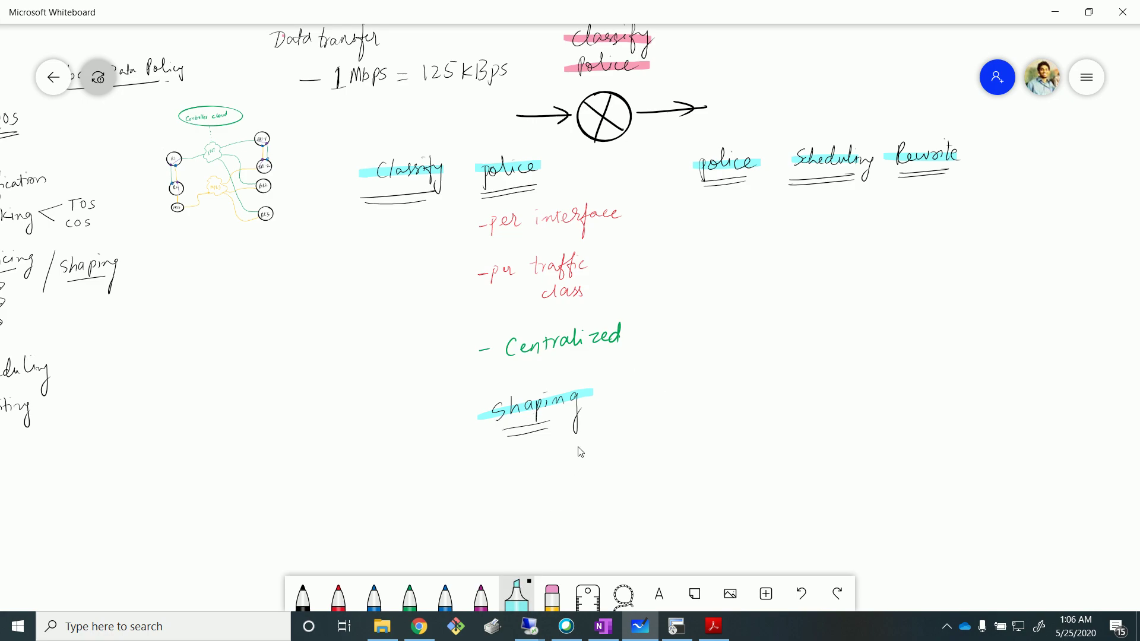
pyautogui.hotkey('alt', 'Tab')
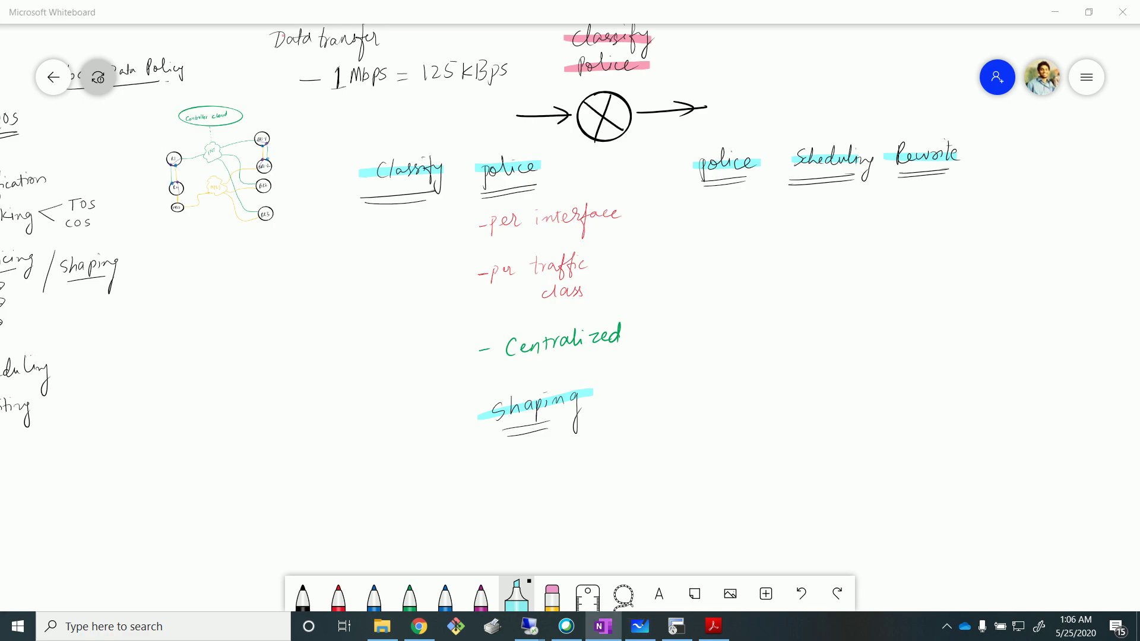
pyautogui.hotkey('alt', 'Tab')
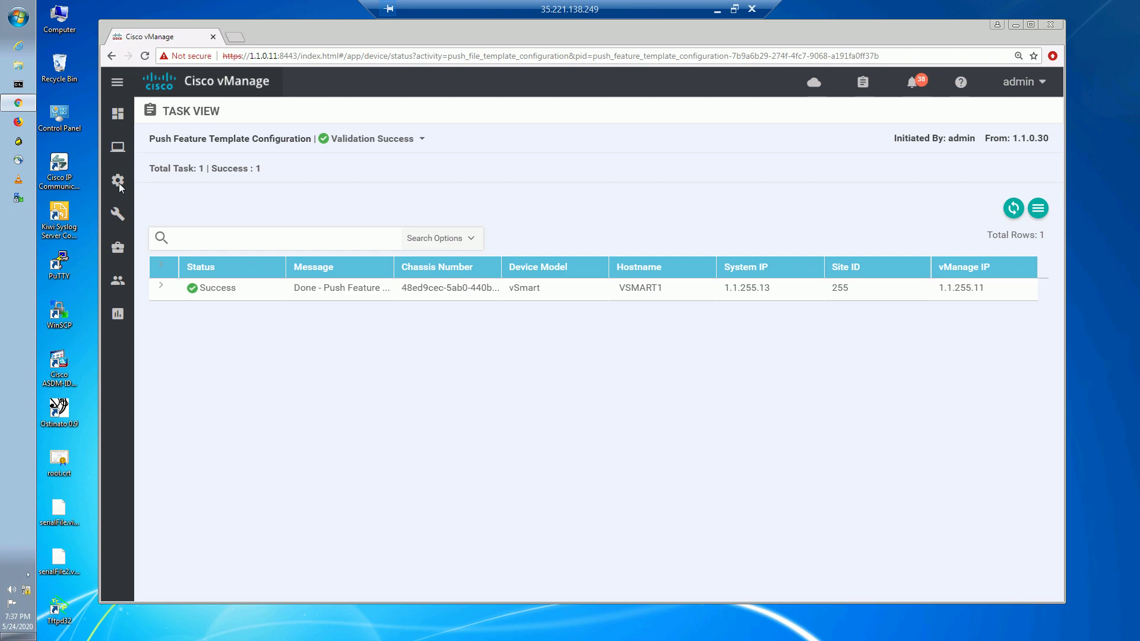
# Go to Templates, show the Feature templates list, and minimize the remote session.
pyautogui.moveTo(117, 181)
pyautogui.click(172, 313)
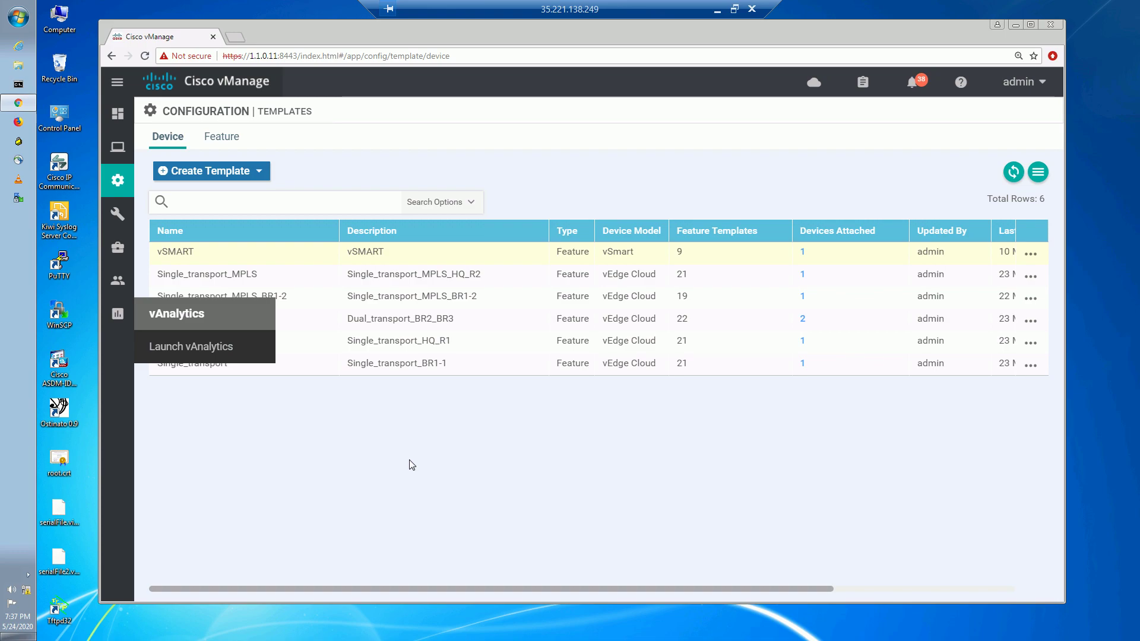
pyautogui.click(215, 139)
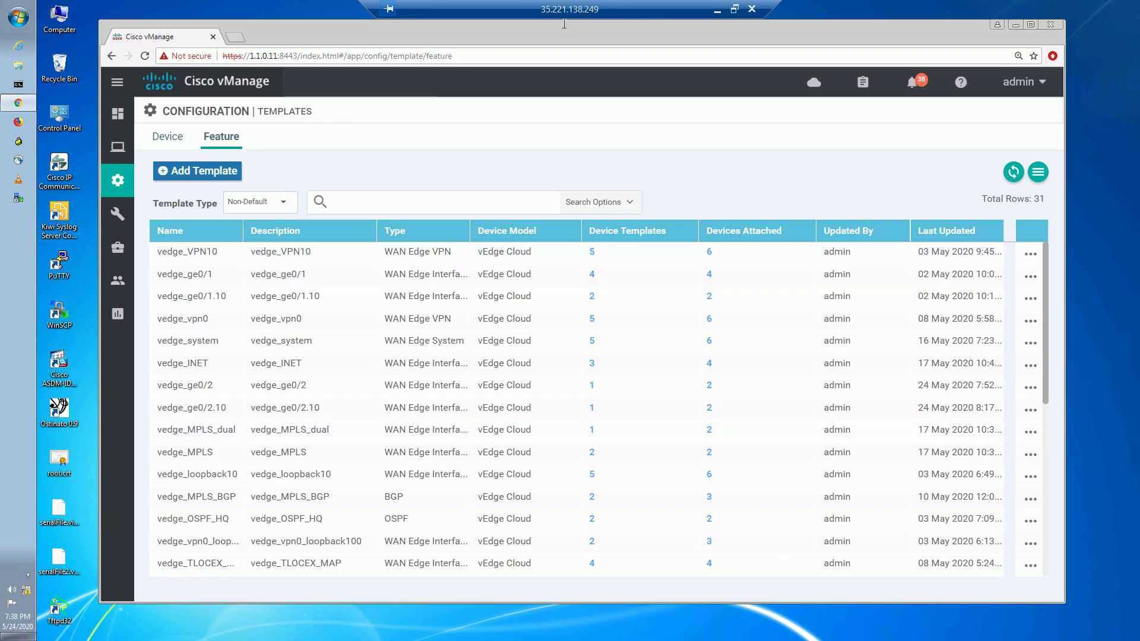
pyautogui.click(718, 9)
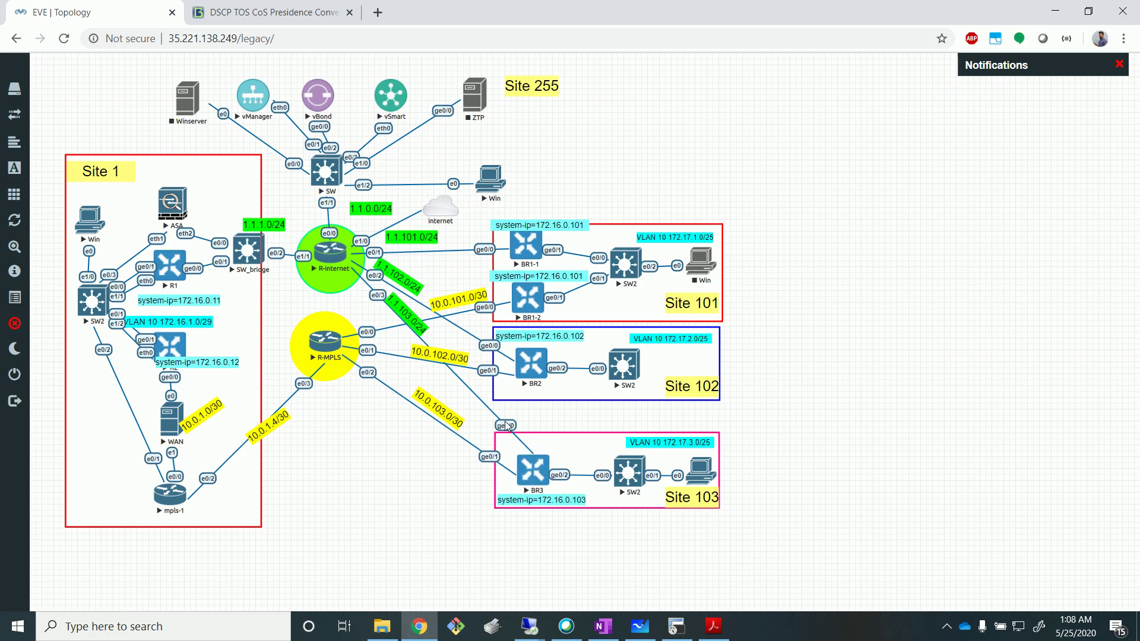
# Restore the MGMT vManage remote session showing its 31 feature templates.
pyautogui.moveTo(525, 625)
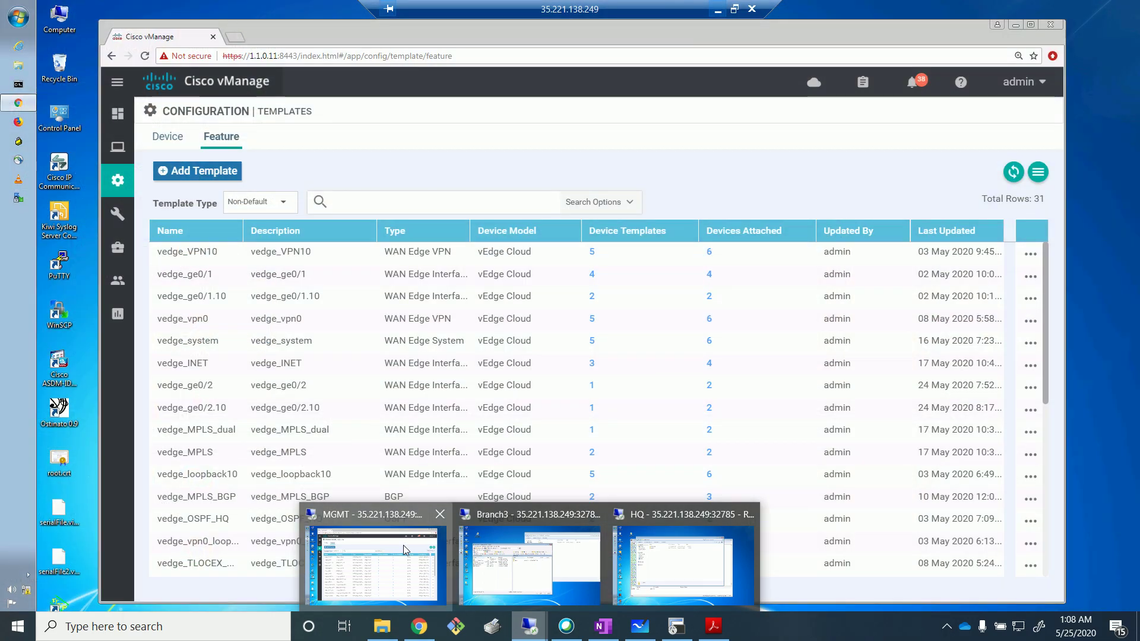
pyautogui.click(403, 545)
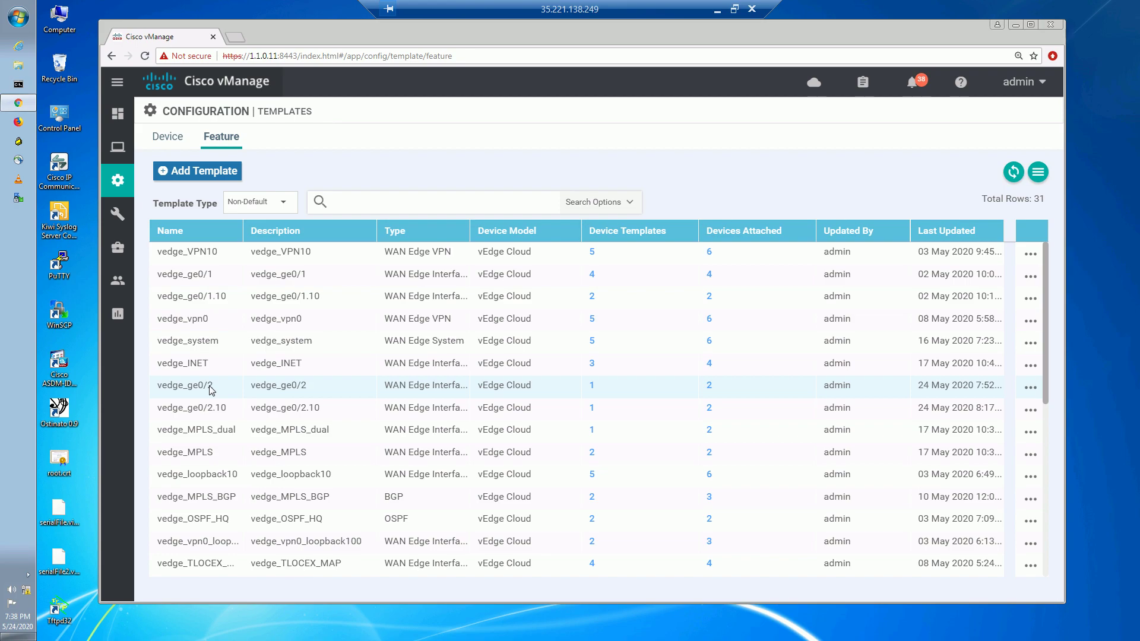
# Filter the feature templates on 'inet' so only vedge_INET remains.
pyautogui.scroll(-2, 209, 390)
pyautogui.scroll(-5, 209, 390)
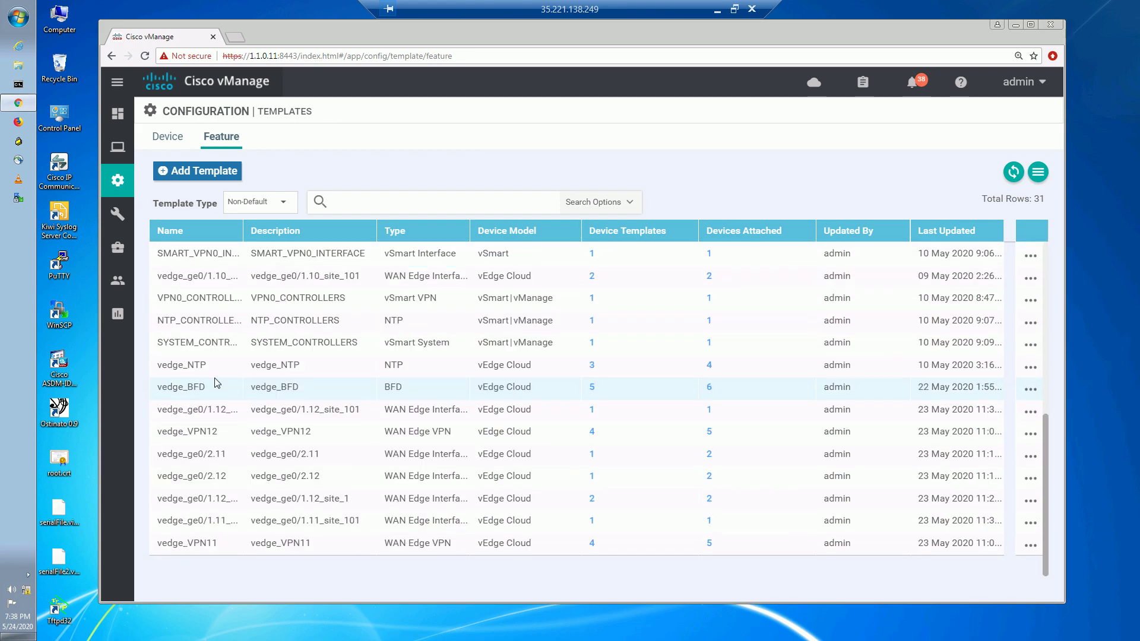
pyautogui.click(411, 204)
pyautogui.write('inet')
pyautogui.press('Return')
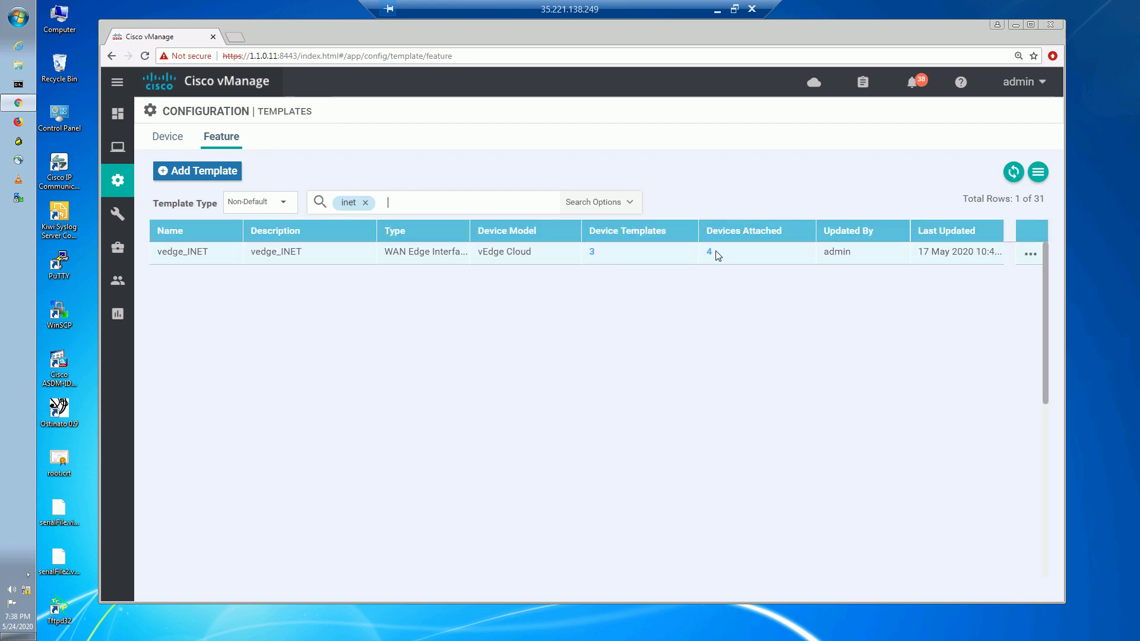
pyautogui.click(1029, 256)
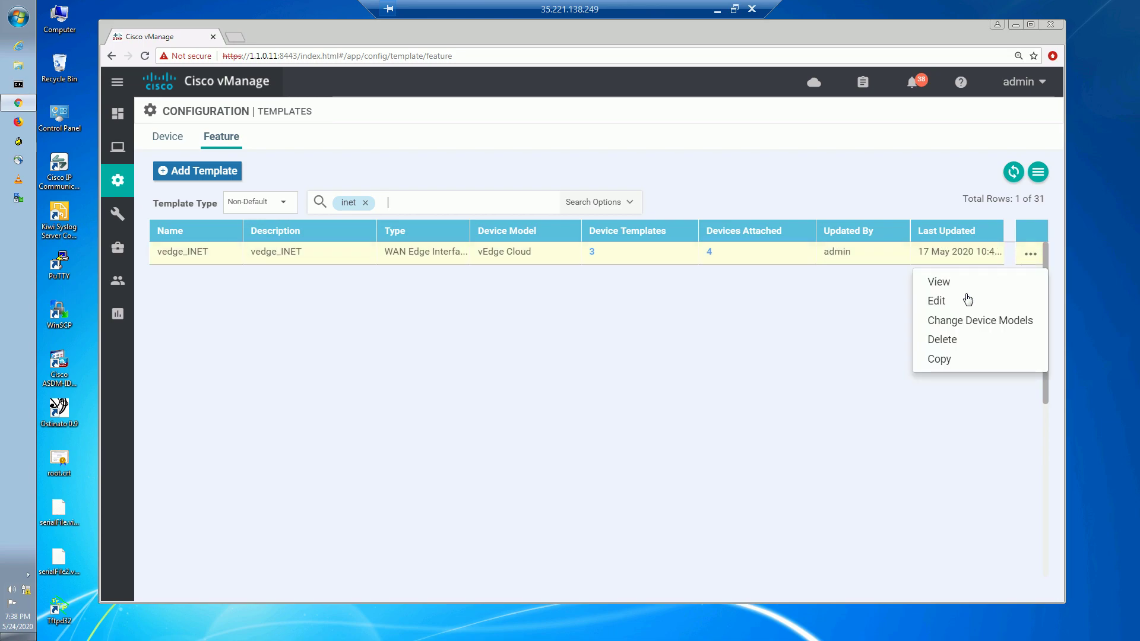
pyautogui.click(653, 310)
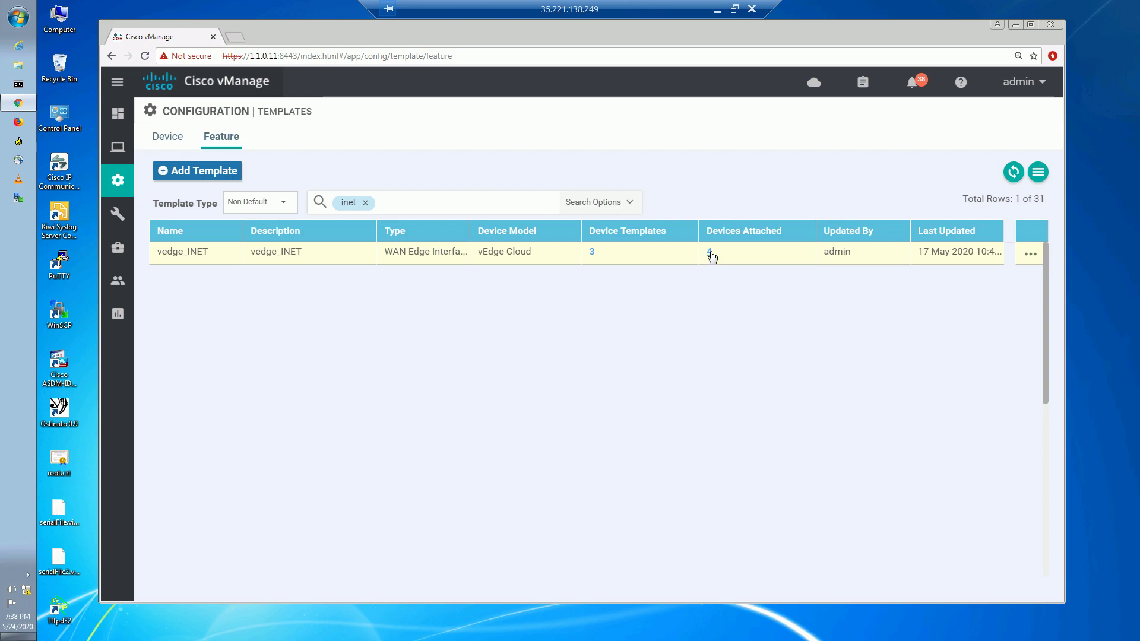
# Review the four devices attached to vedge_INET, then open the template for editing.
pyautogui.click(710, 253)
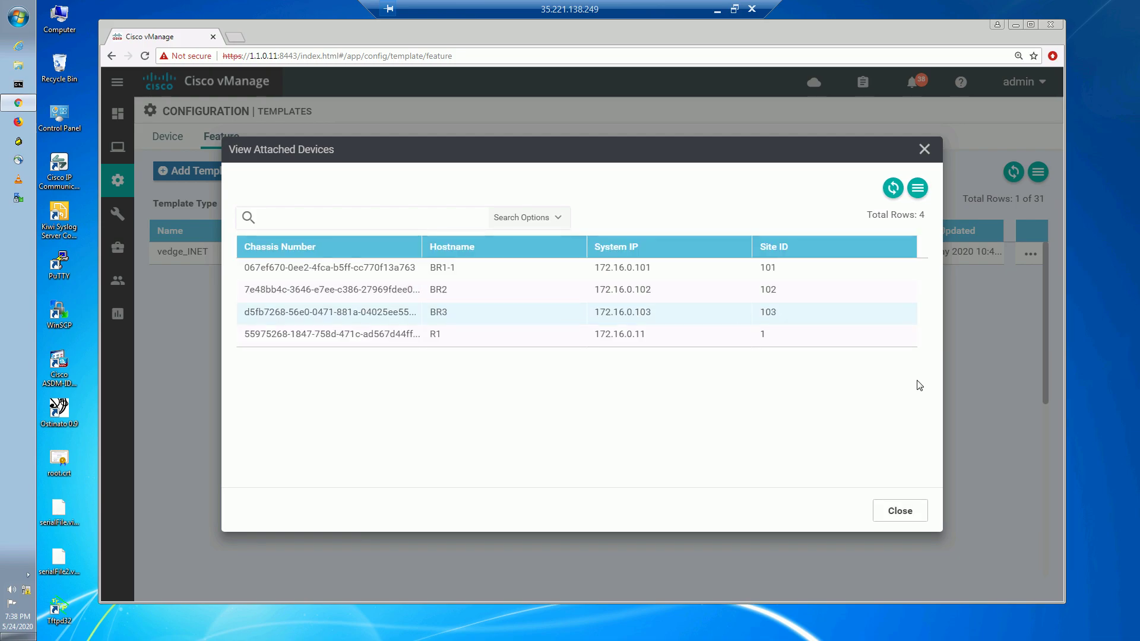
pyautogui.click(1031, 255)
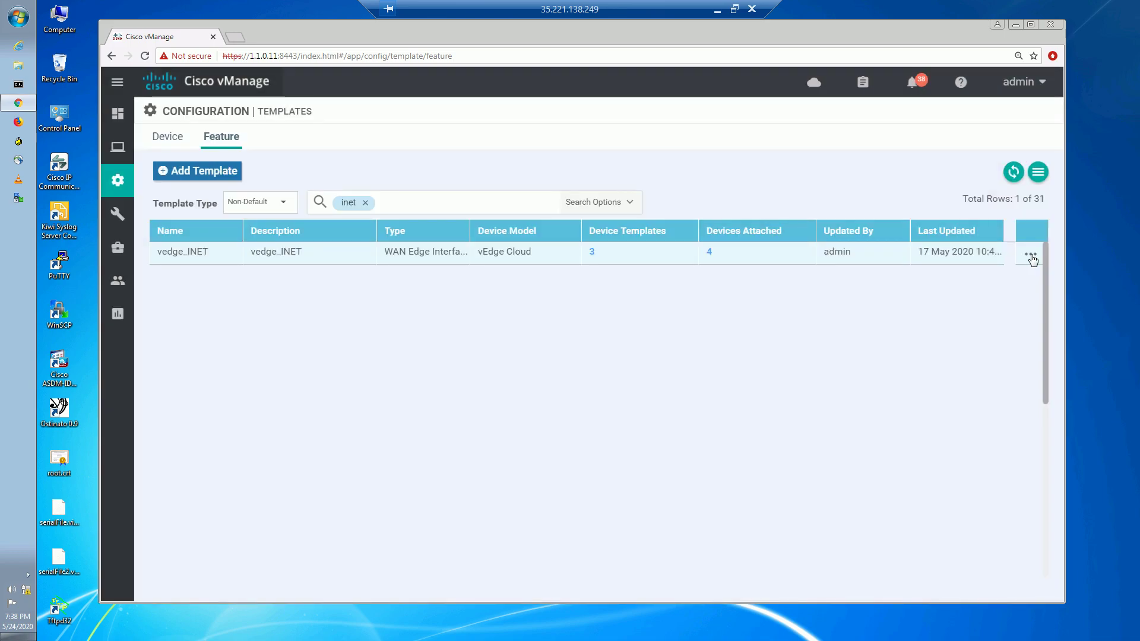
pyautogui.click(1031, 254)
pyautogui.click(955, 309)
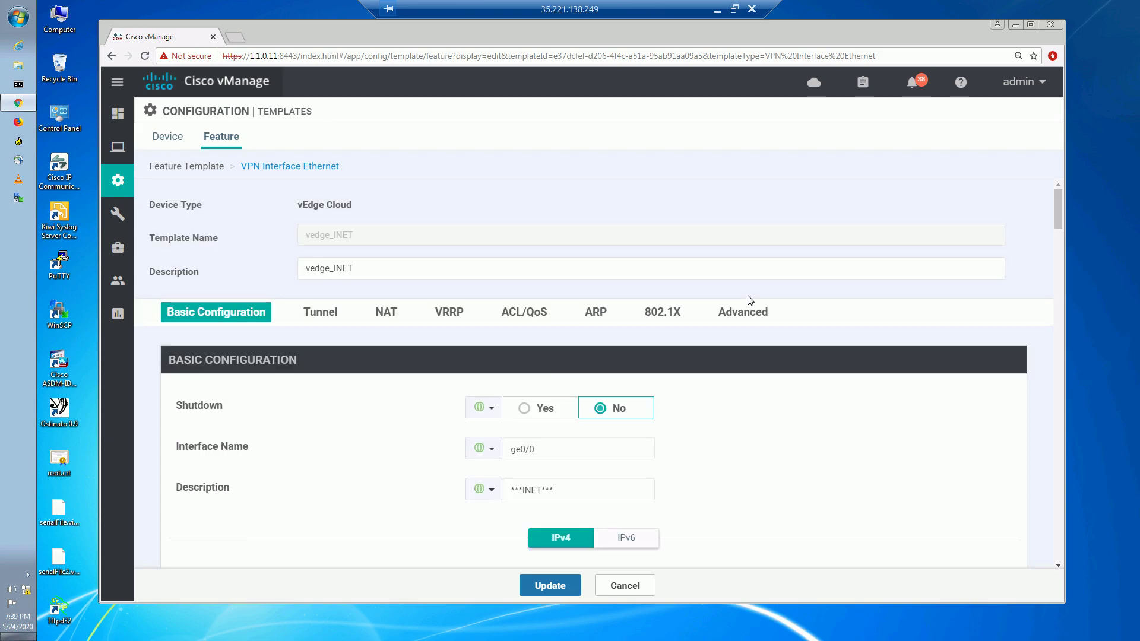
# Set the ACL/QoS Shaping Rate to a Global value of 2000 Kbps.
pyautogui.click(525, 313)
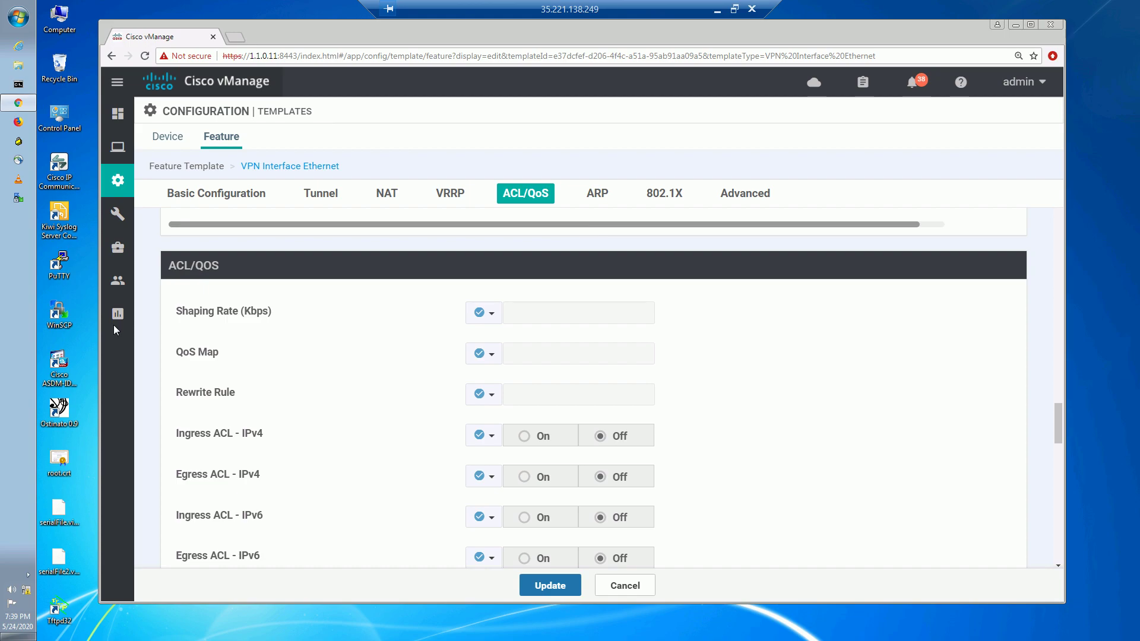
pyautogui.click(491, 316)
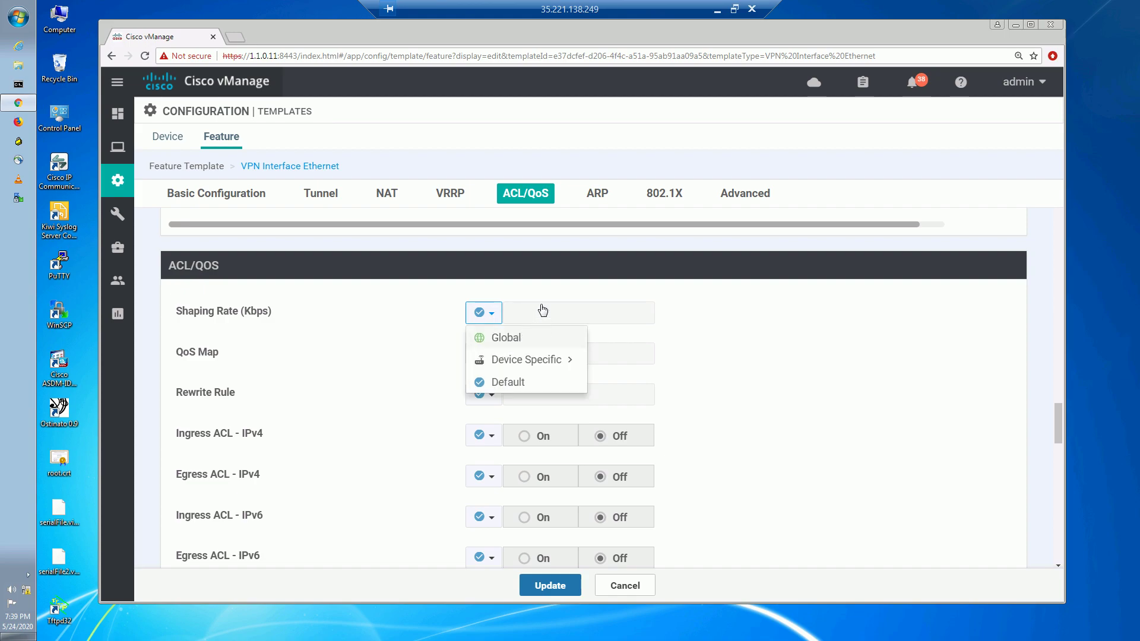
pyautogui.click(524, 338)
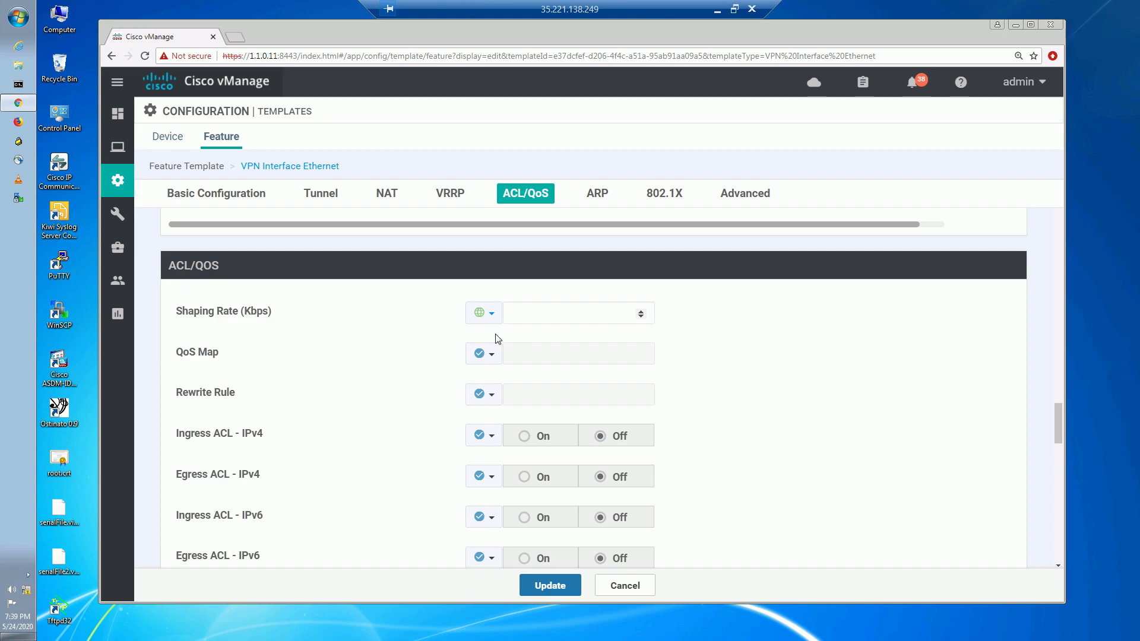
pyautogui.click(535, 313)
pyautogui.write('2000')
pyautogui.doubleClick(261, 311)
pyautogui.click(606, 334)
pyautogui.click(717, 9)
# Check the whiteboard notes, then return to the vedge_INET shaping rate in vManage.
pyautogui.click(639, 626)
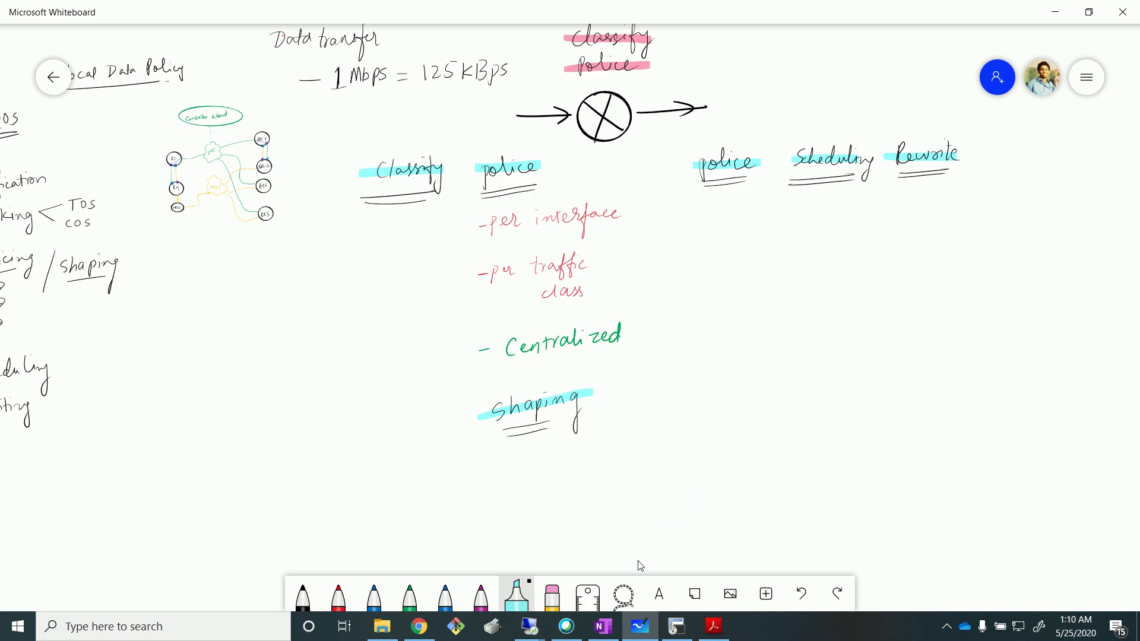
pyautogui.moveTo(538, 628)
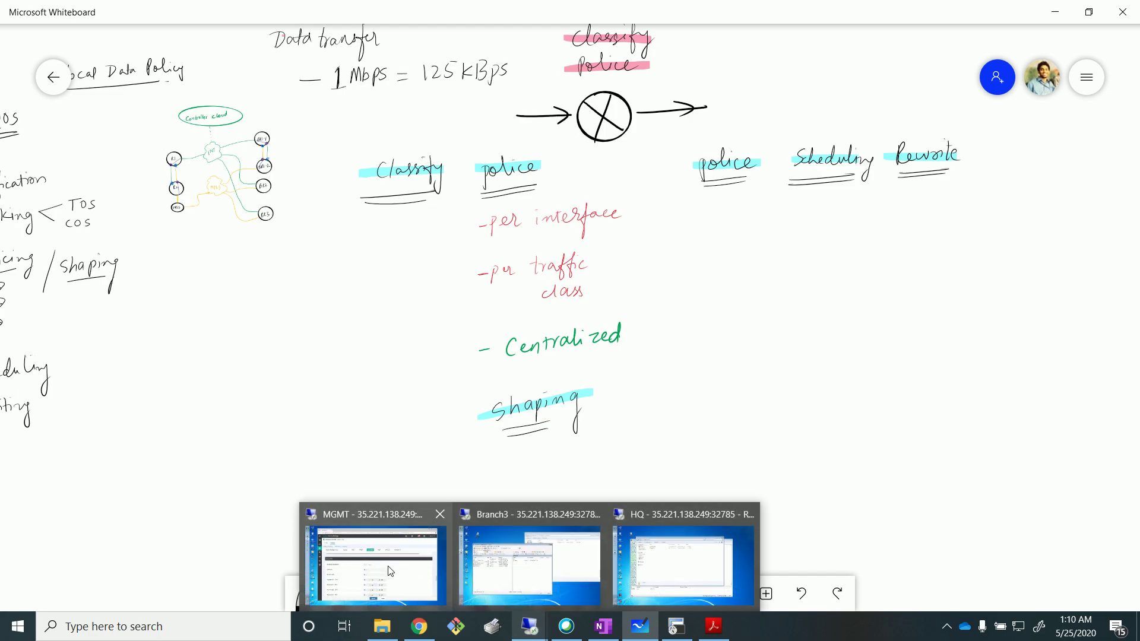
pyautogui.click(390, 571)
pyautogui.click(547, 314)
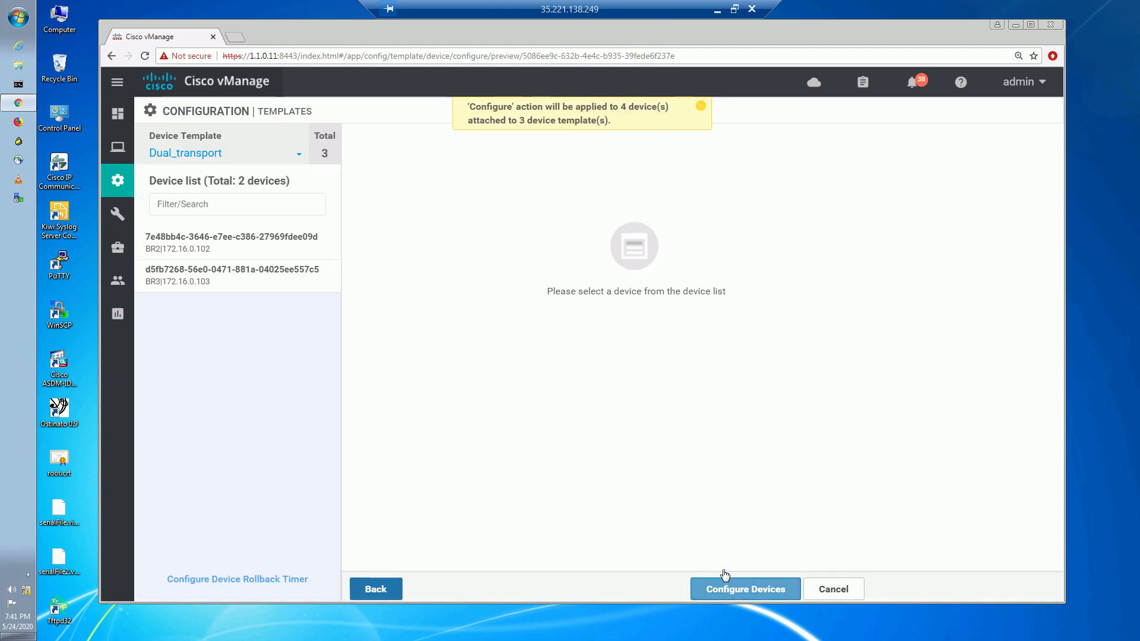
# Update vedge_INET and push it to the four attached vEdges, confirming the change.
pyautogui.click(722, 579)
pyautogui.click(414, 340)
pyautogui.click(663, 399)
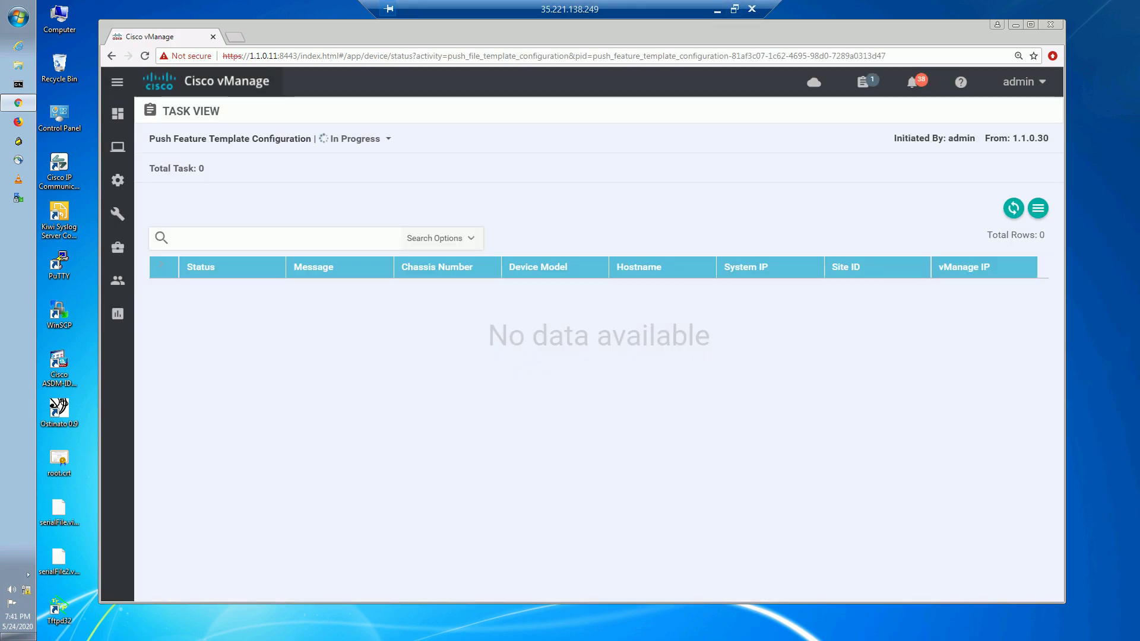
pyautogui.click(717, 10)
pyautogui.click(631, 626)
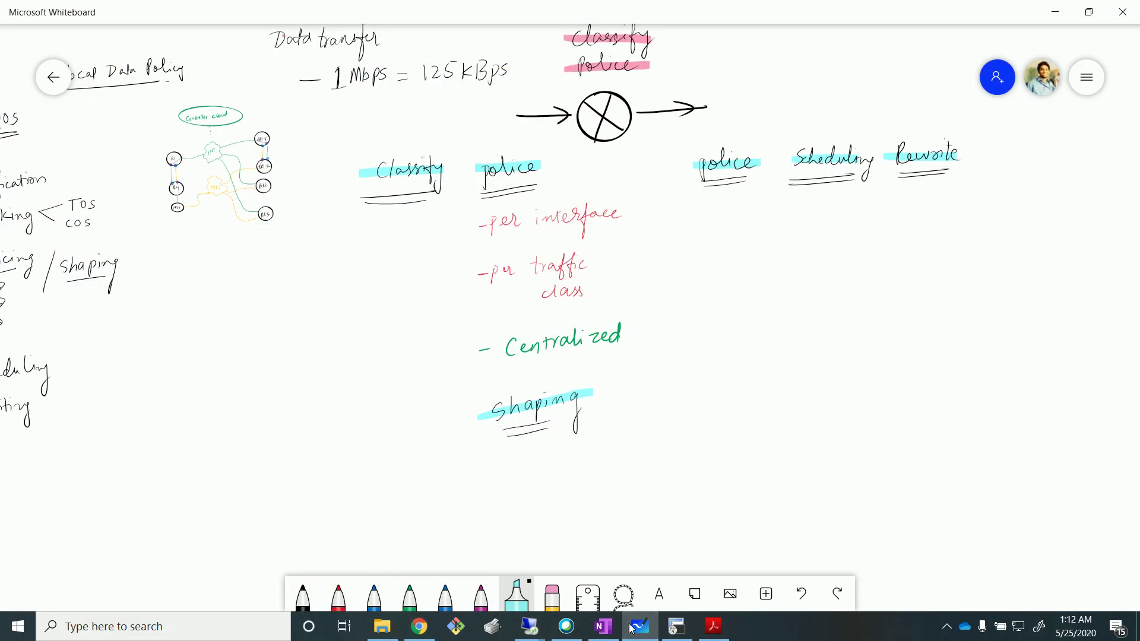
# Undo the stray highlighter stroke and handwrite '- 2 Mbps = 250k Bps' in black beneath Shaping.
pyautogui.moveTo(444, 485); pyautogui.dragTo(462, 476)
pyautogui.hotkey('ctrl', 'z')
pyautogui.click(303, 596)
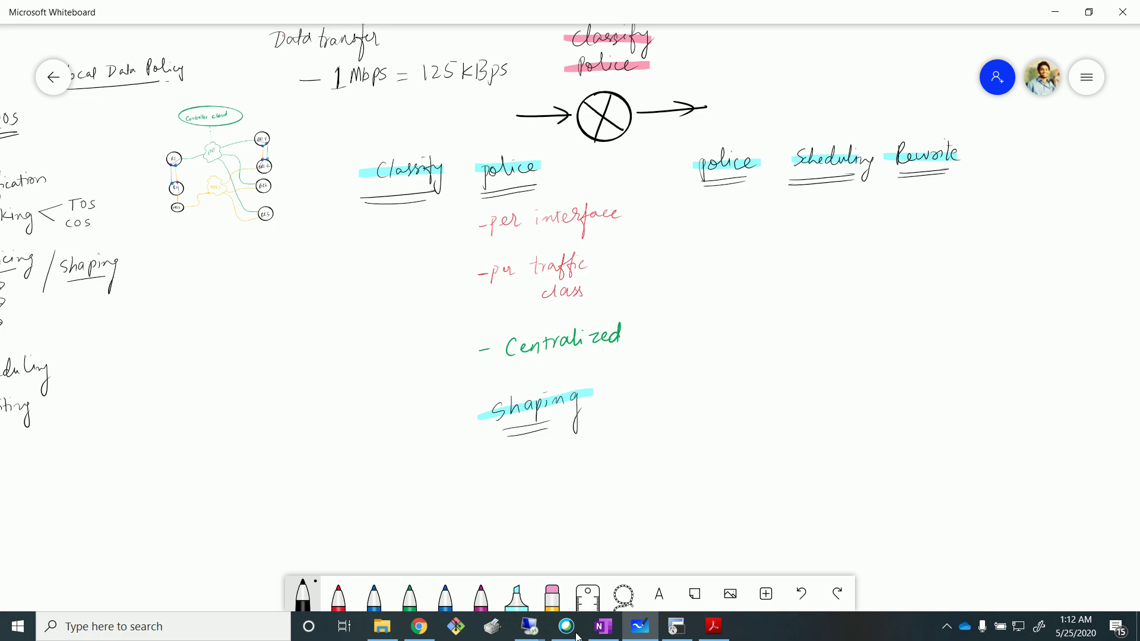
pyautogui.moveTo(493, 475)
pyautogui.mouseDown()
pyautogui.moveTo(495, 489)
pyautogui.moveTo(534, 476)
pyautogui.mouseUp()
pyautogui.moveTo(592, 451)
pyautogui.mouseDown()
pyautogui.moveTo(591, 466)
pyautogui.moveTo(605, 463)
pyautogui.mouseUp()
pyautogui.moveTo(609, 450); pyautogui.dragTo(680, 451)
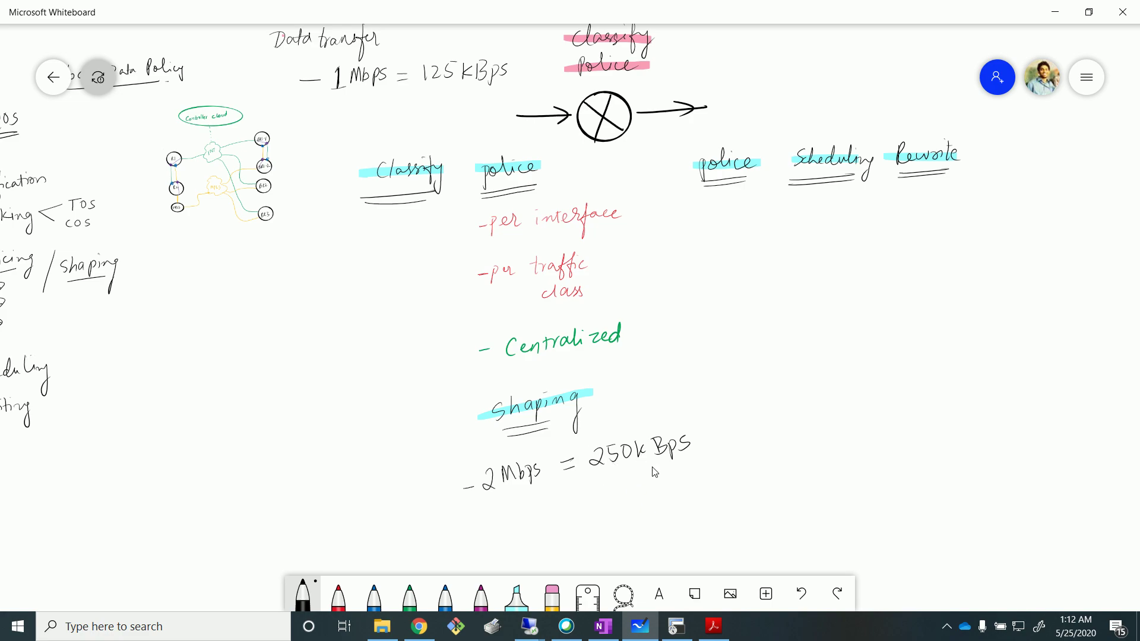
pyautogui.hotkey('alt', 'Tab')
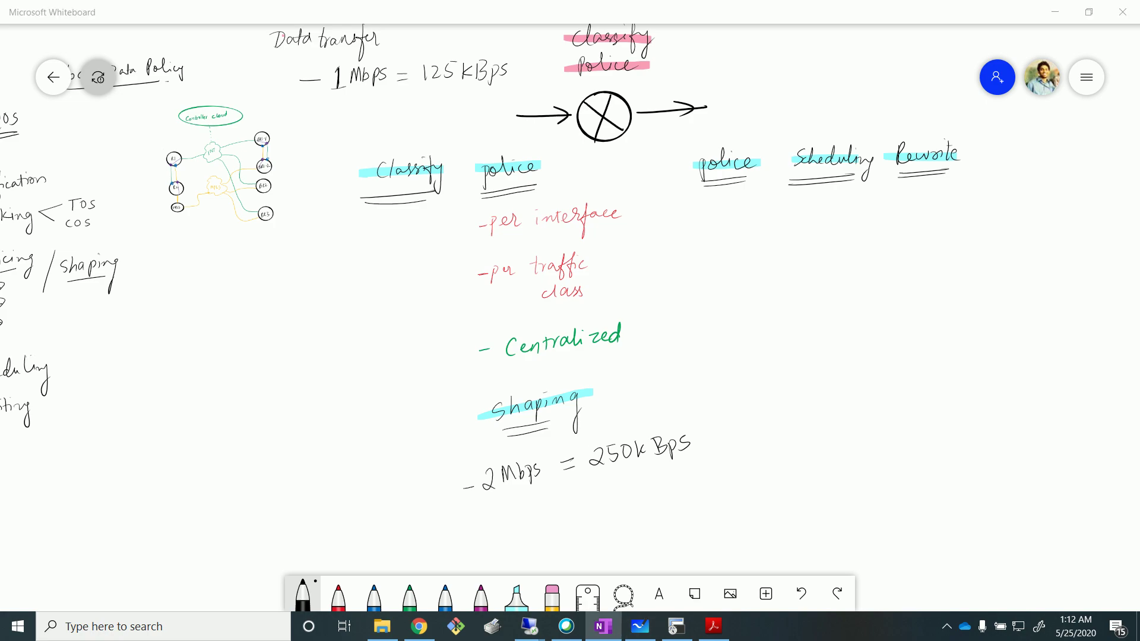
pyautogui.hotkey('alt', 'Tab')
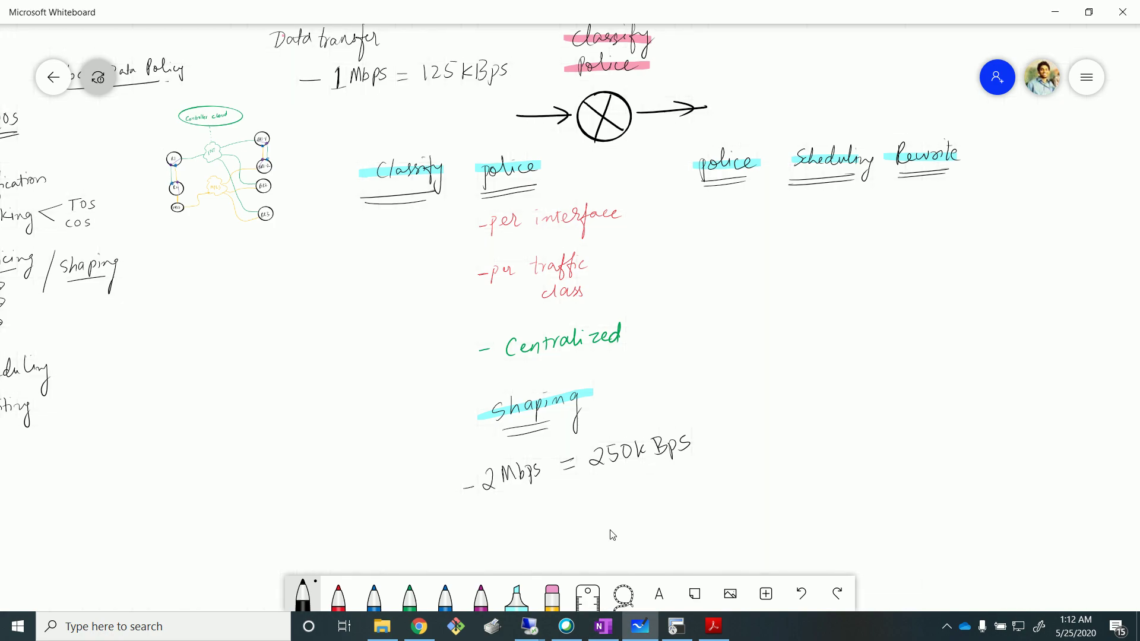
# Check the vManage task view shows Success on BR2, BR3, R1 and BR1-1.
pyautogui.moveTo(530, 634)
pyautogui.click(370, 557)
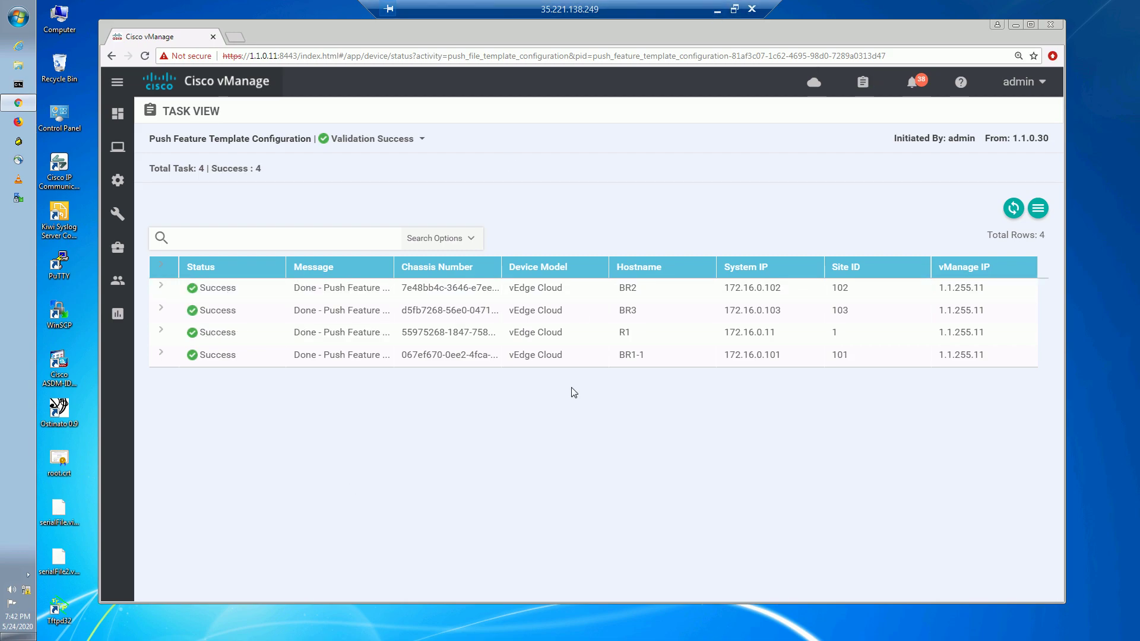
pyautogui.click(718, 10)
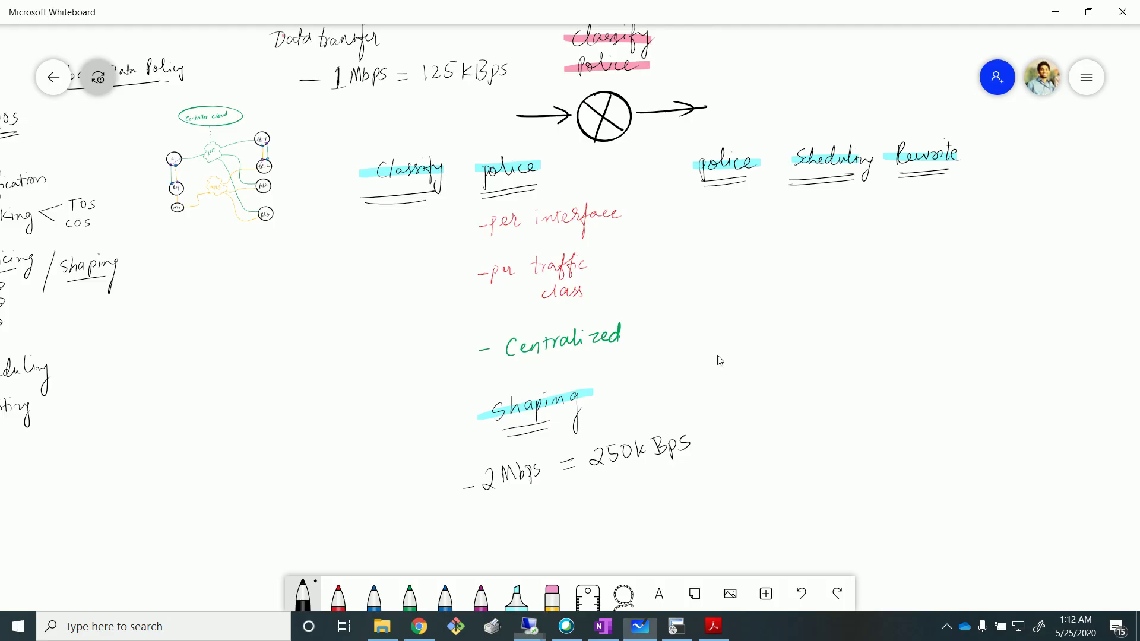
# Bring forward the remote desktop's 172.16.32.40 data_share folder holding data.zip.
pyautogui.moveTo(522, 623)
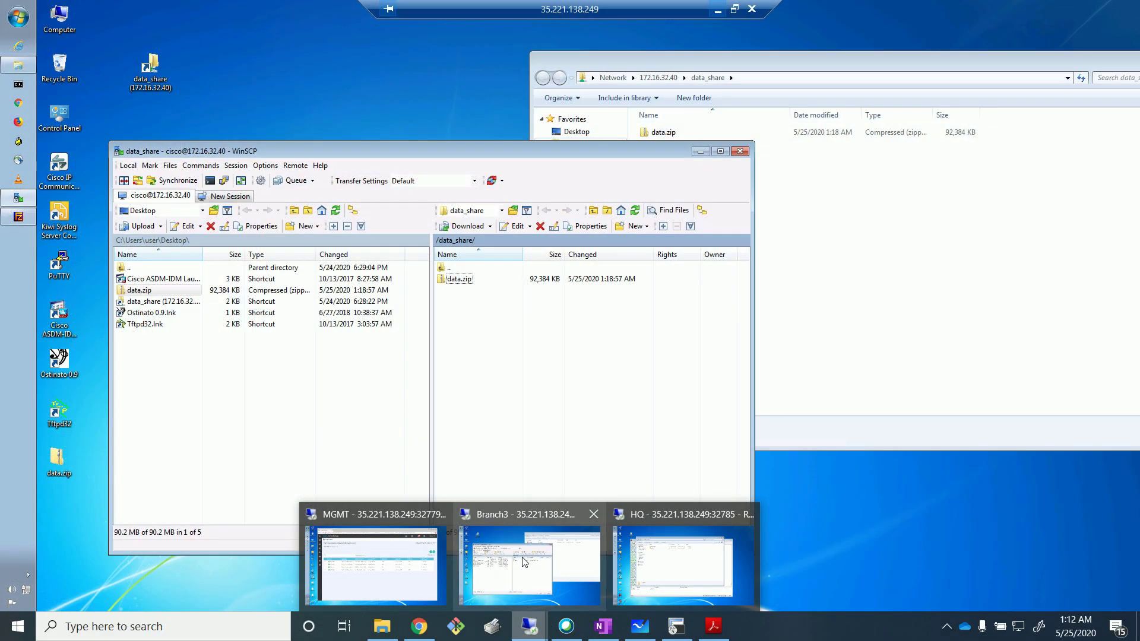
pyautogui.click(526, 563)
pyautogui.click(899, 260)
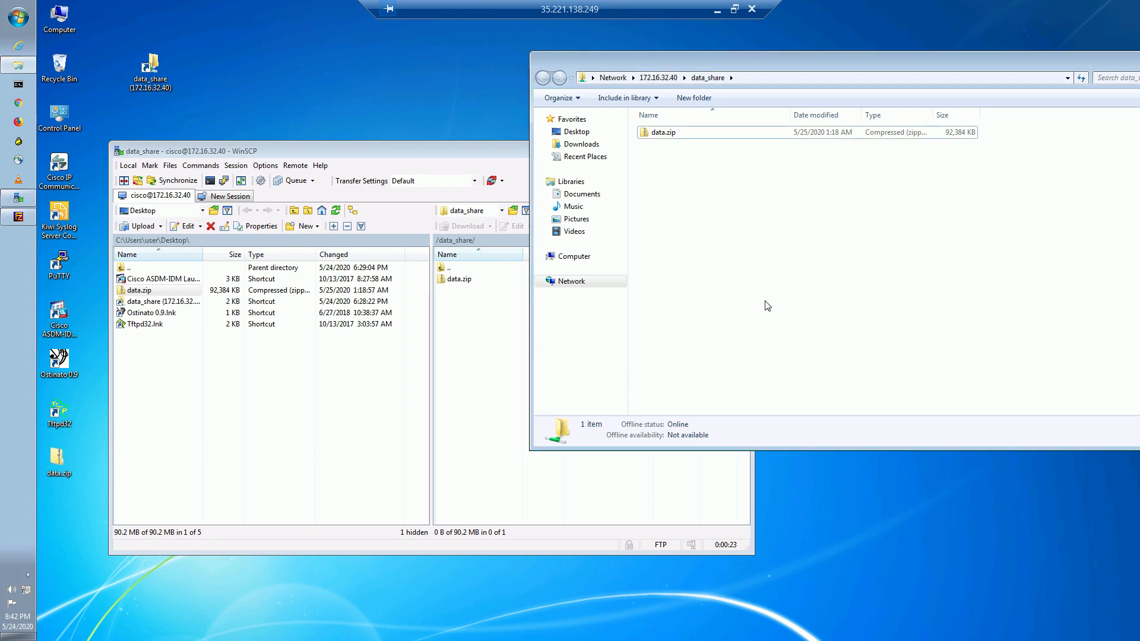
# Copy data.zip into data_share keeping both files, confirm the ~256 KB/second speed, then cancel.
pyautogui.hotkey('ctrl', 'v')
pyautogui.click(515, 397)
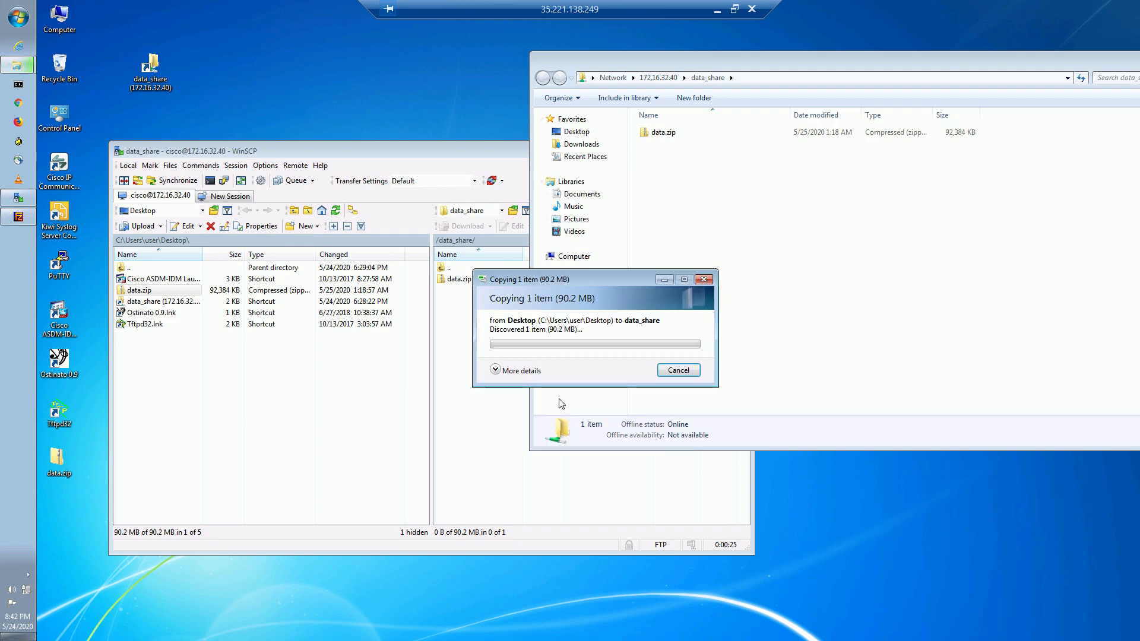
pyautogui.click(496, 371)
pyautogui.moveTo(569, 286); pyautogui.dragTo(551, 205)
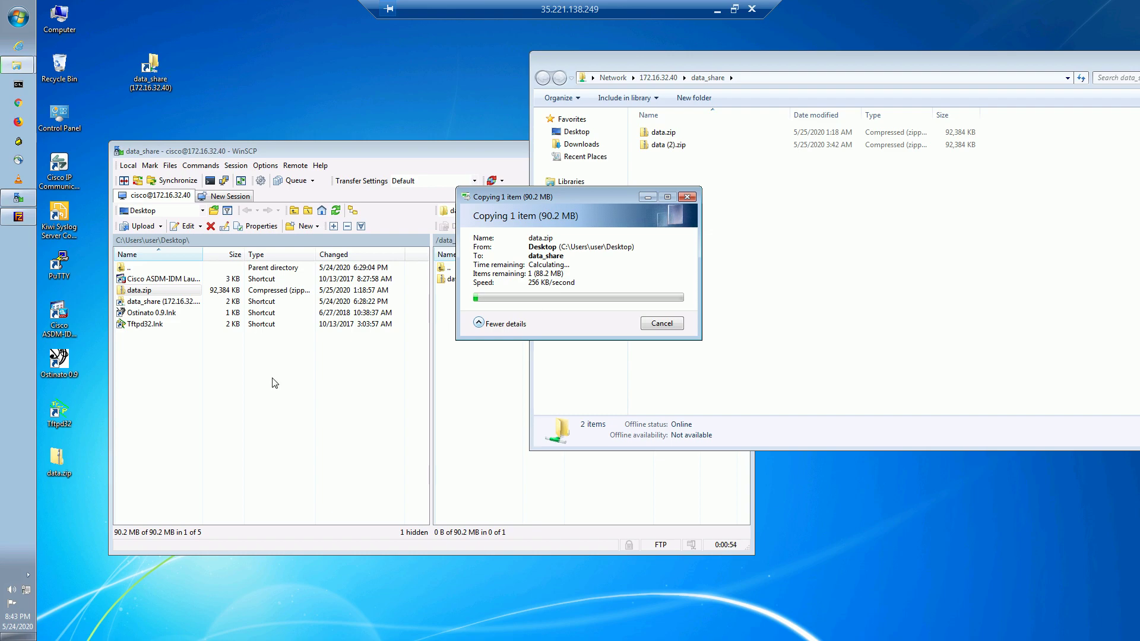
pyautogui.click(665, 323)
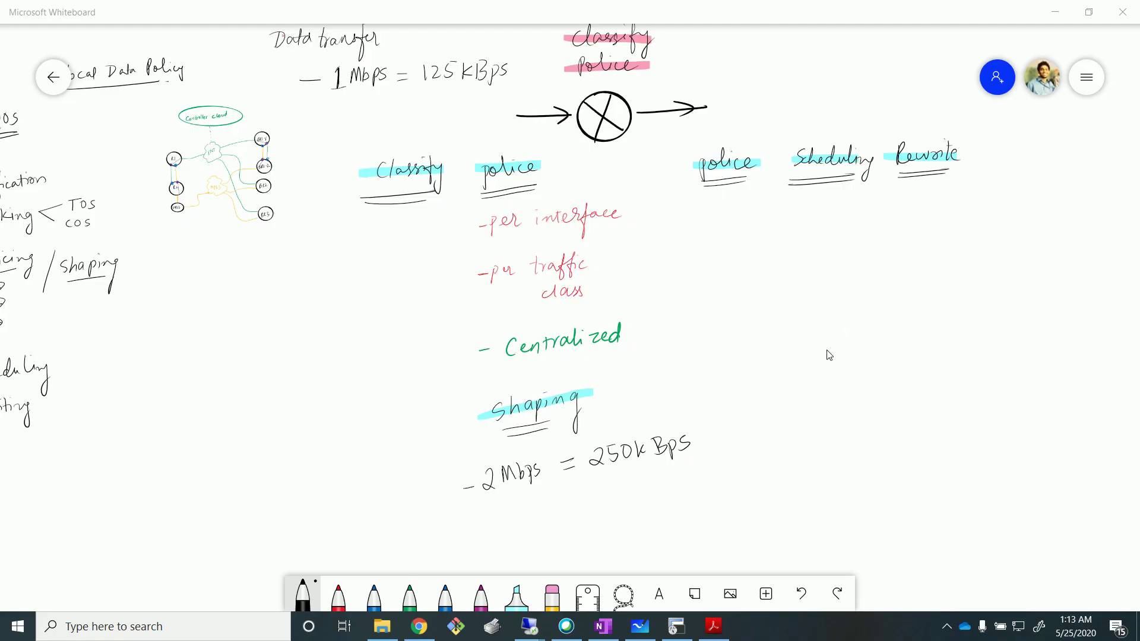
# Highlight Classification, Marking, Policing, Scheduling, Rewriting and shaping in yellow.
pyautogui.moveTo(235, 359); pyautogui.dragTo(349, 373)
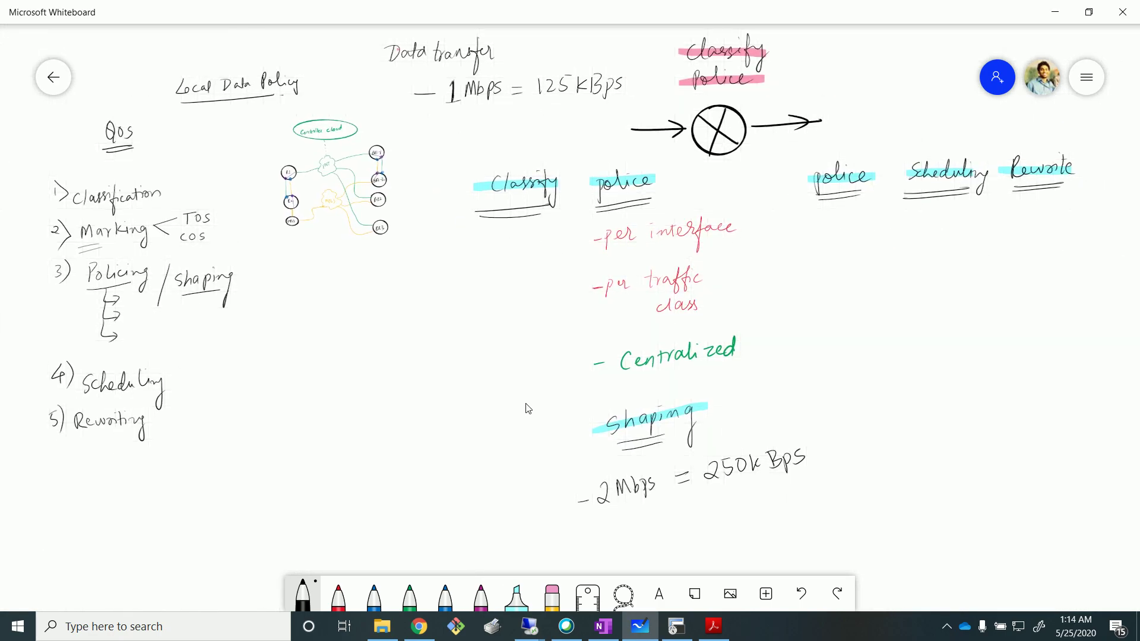
pyautogui.scroll(1, 527, 407)
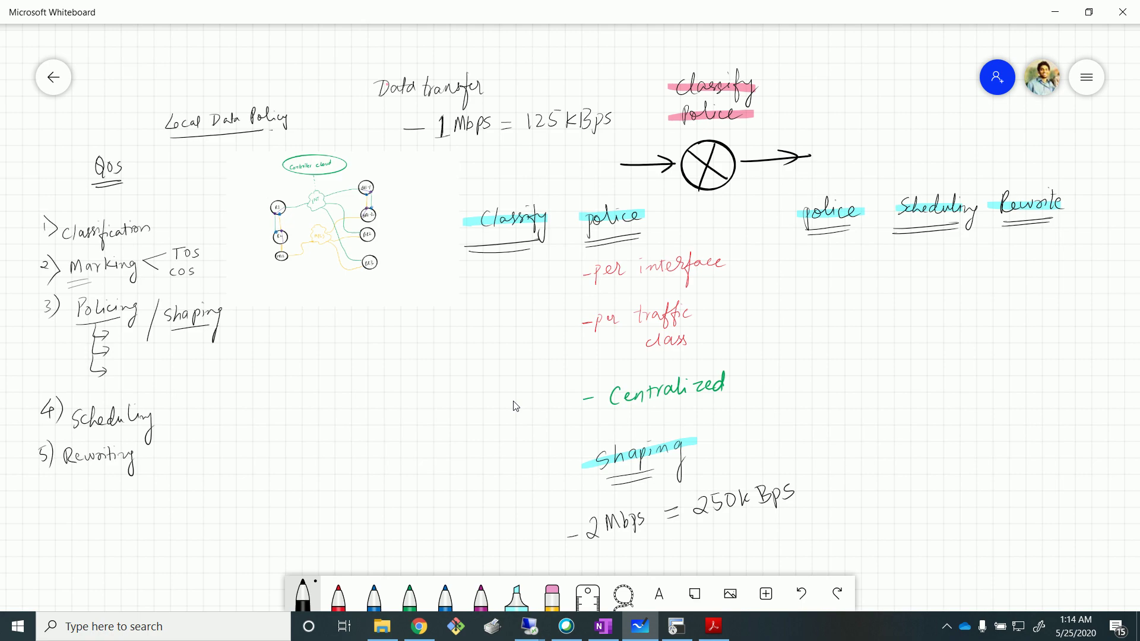
pyautogui.moveTo(515, 405); pyautogui.dragTo(485, 357)
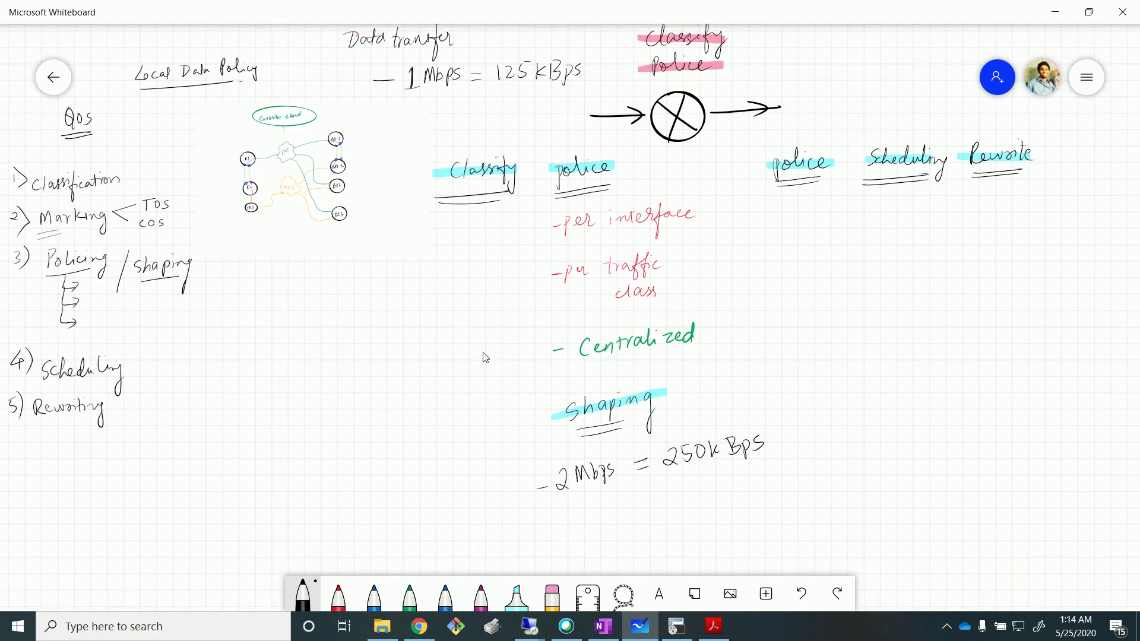
pyautogui.moveTo(485, 357); pyautogui.dragTo(491, 363)
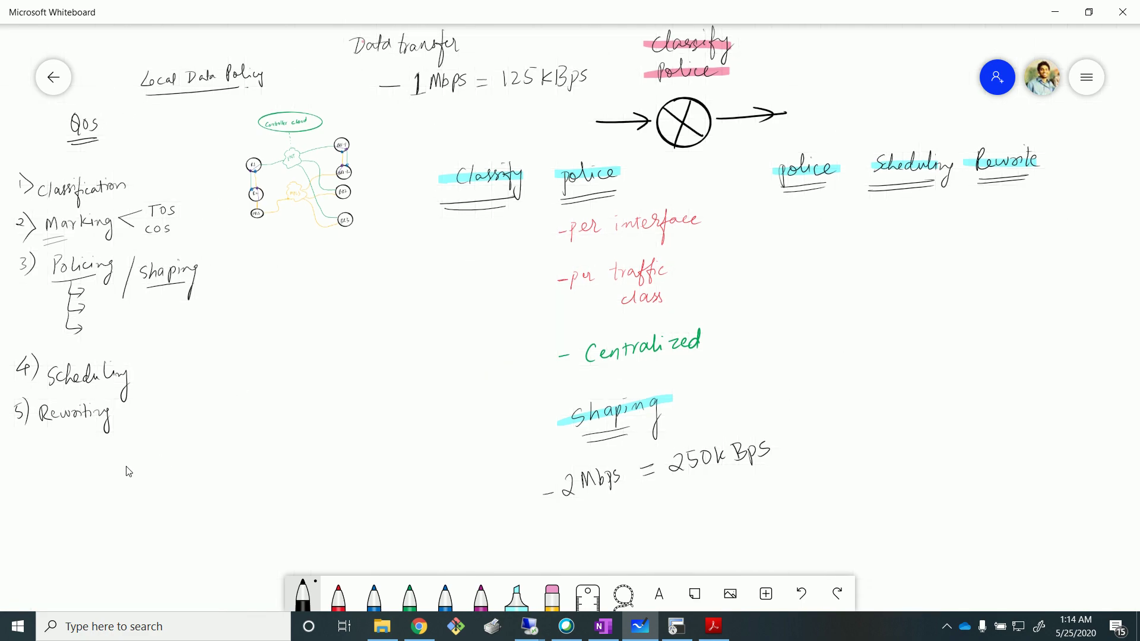
pyautogui.click(525, 600)
pyautogui.click(532, 612)
pyautogui.click(588, 451)
pyautogui.click(532, 612)
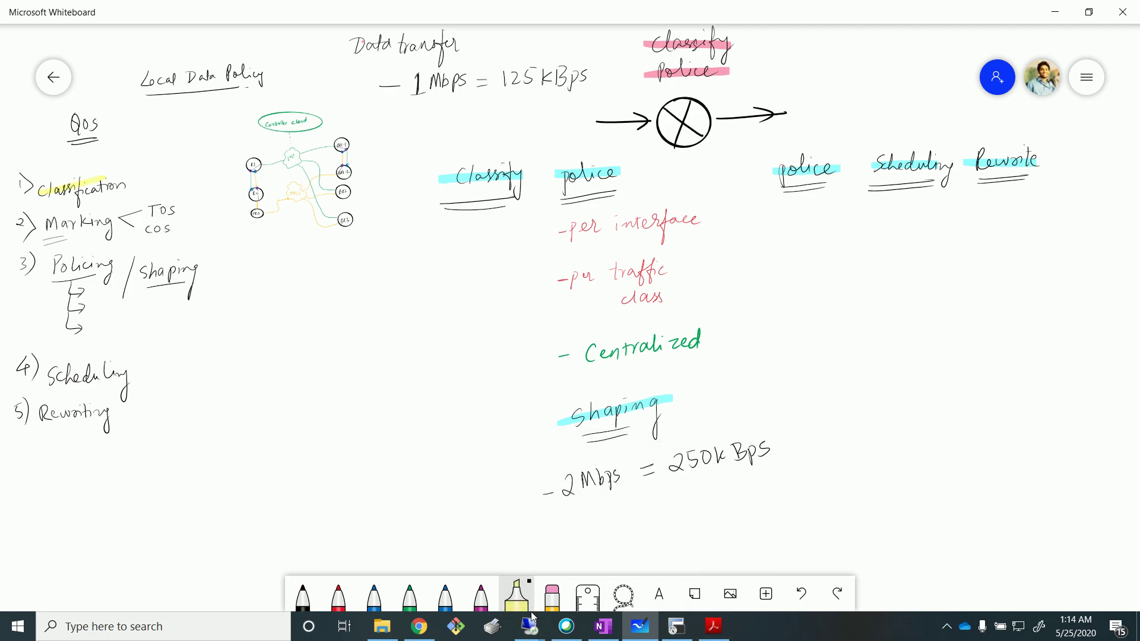
pyautogui.click(445, 600)
pyautogui.moveTo(47, 269); pyautogui.dragTo(112, 255)
pyautogui.moveTo(48, 379); pyautogui.dragTo(123, 367)
pyautogui.moveTo(39, 418); pyautogui.dragTo(122, 406)
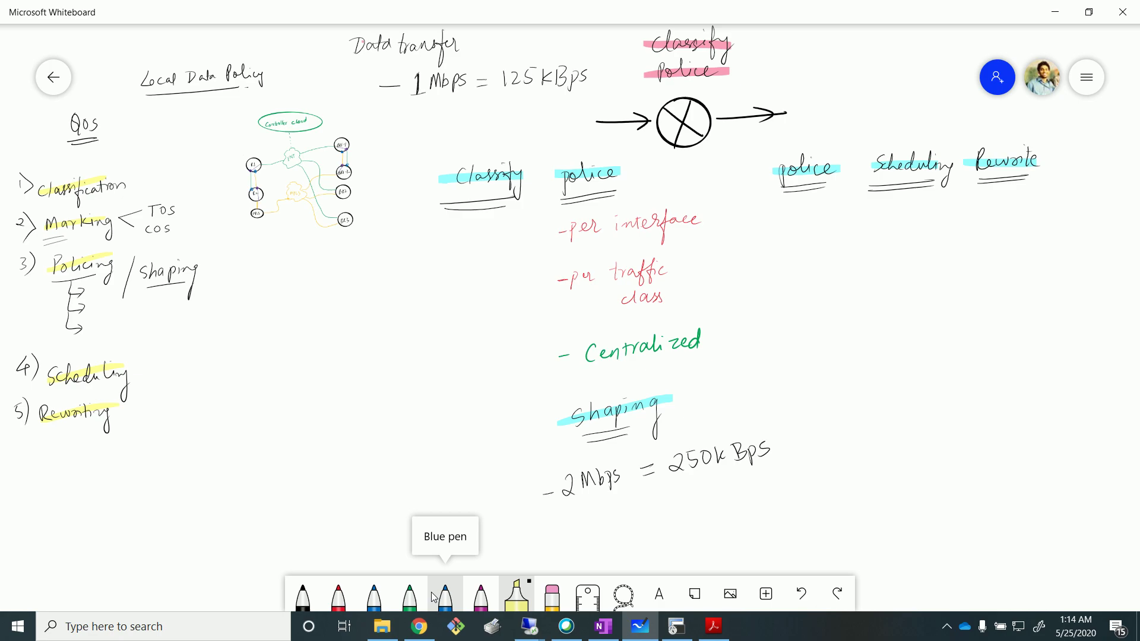
pyautogui.moveTo(138, 275); pyautogui.dragTo(199, 265)
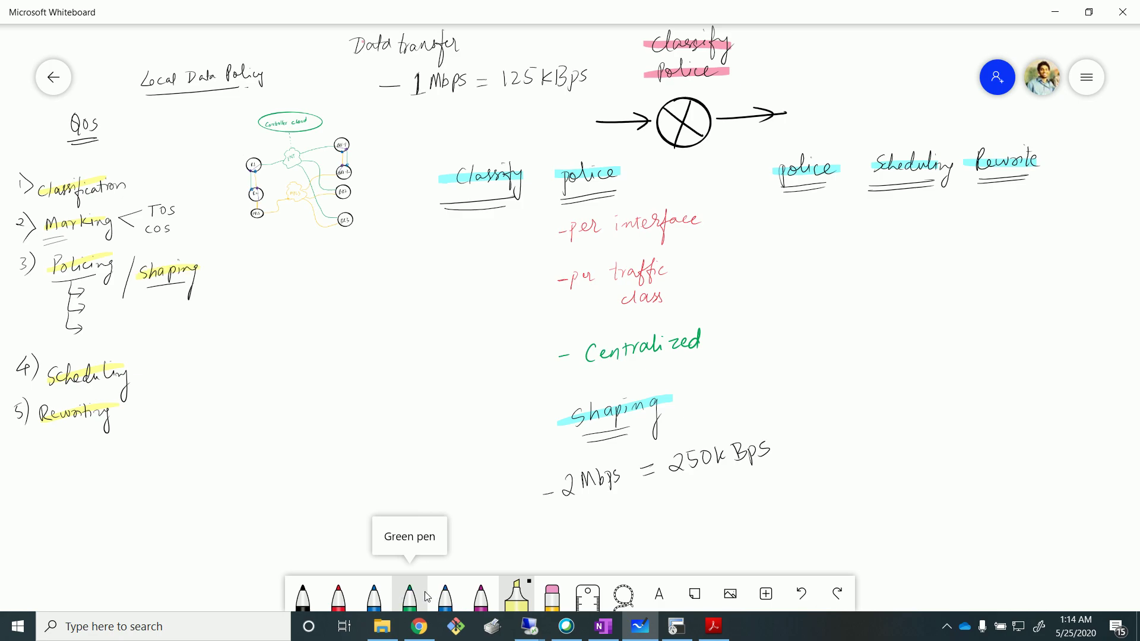
# In blue, circle police and Shaping, tick the listed items, and write 'Data' under Centralized.
pyautogui.click(367, 611)
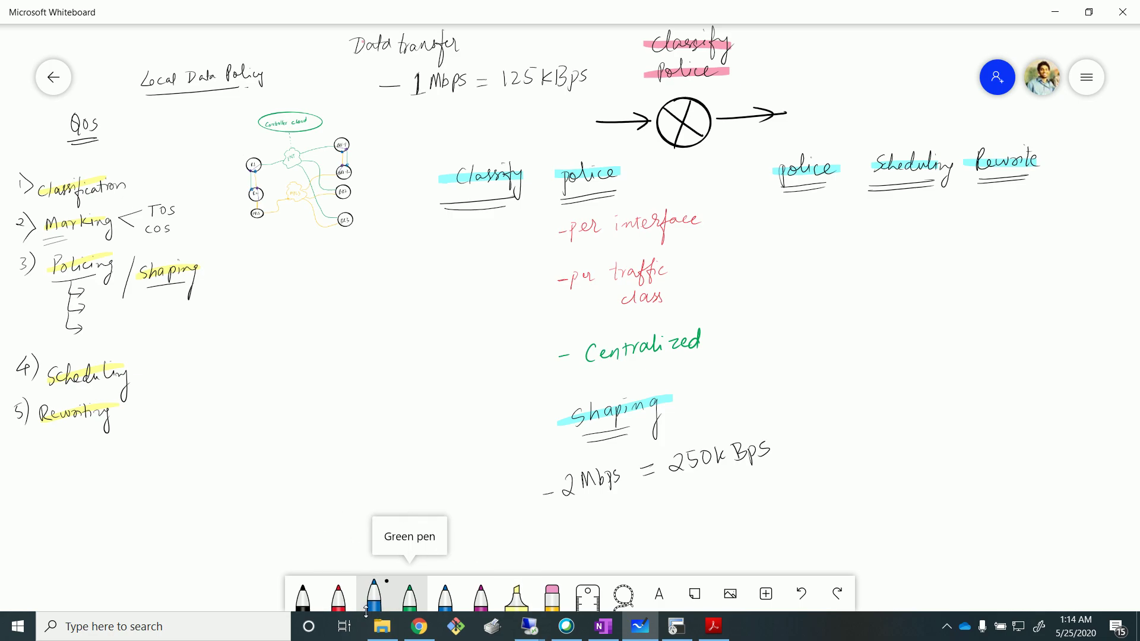
pyautogui.moveTo(585, 144)
pyautogui.mouseDown()
pyautogui.moveTo(564, 219)
pyautogui.moveTo(612, 144)
pyautogui.moveTo(587, 142)
pyautogui.mouseUp()
pyautogui.moveTo(543, 236); pyautogui.dragTo(565, 223)
pyautogui.moveTo(545, 279); pyautogui.dragTo(564, 272)
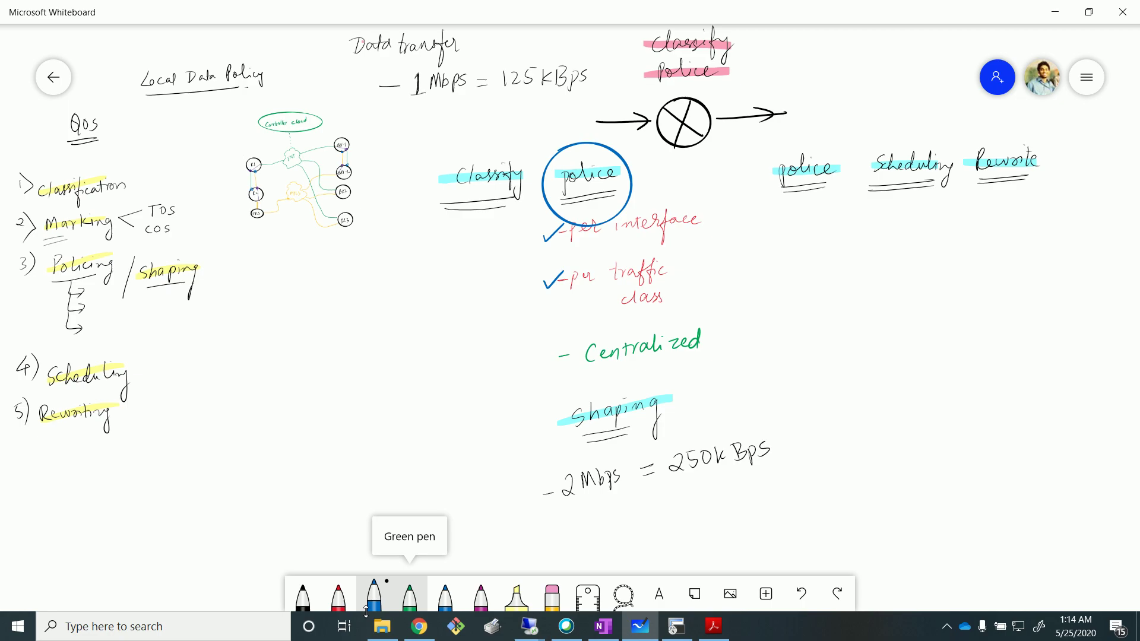
pyautogui.moveTo(542, 354)
pyautogui.mouseDown()
pyautogui.moveTo(552, 361)
pyautogui.moveTo(567, 342)
pyautogui.mouseUp()
pyautogui.moveTo(660, 356)
pyautogui.mouseDown()
pyautogui.moveTo(661, 369)
pyautogui.moveTo(701, 361)
pyautogui.mouseUp()
pyautogui.moveTo(579, 441)
pyautogui.mouseDown()
pyautogui.moveTo(668, 398)
pyautogui.moveTo(552, 419)
pyautogui.moveTo(593, 444)
pyautogui.mouseUp()
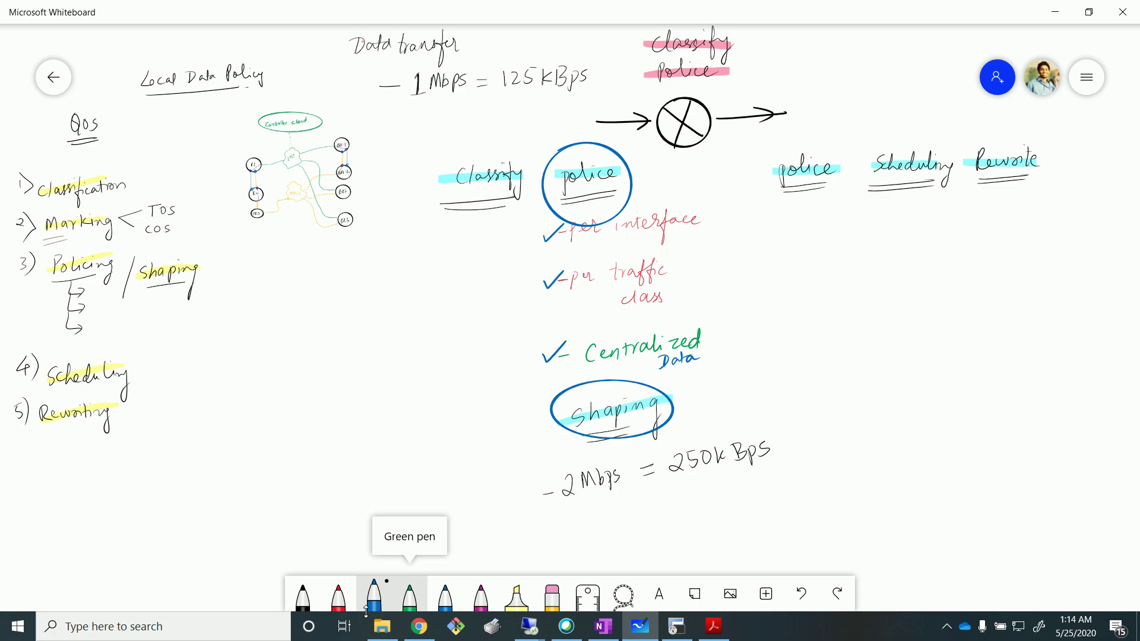
pyautogui.moveTo(536, 482); pyautogui.dragTo(558, 468)
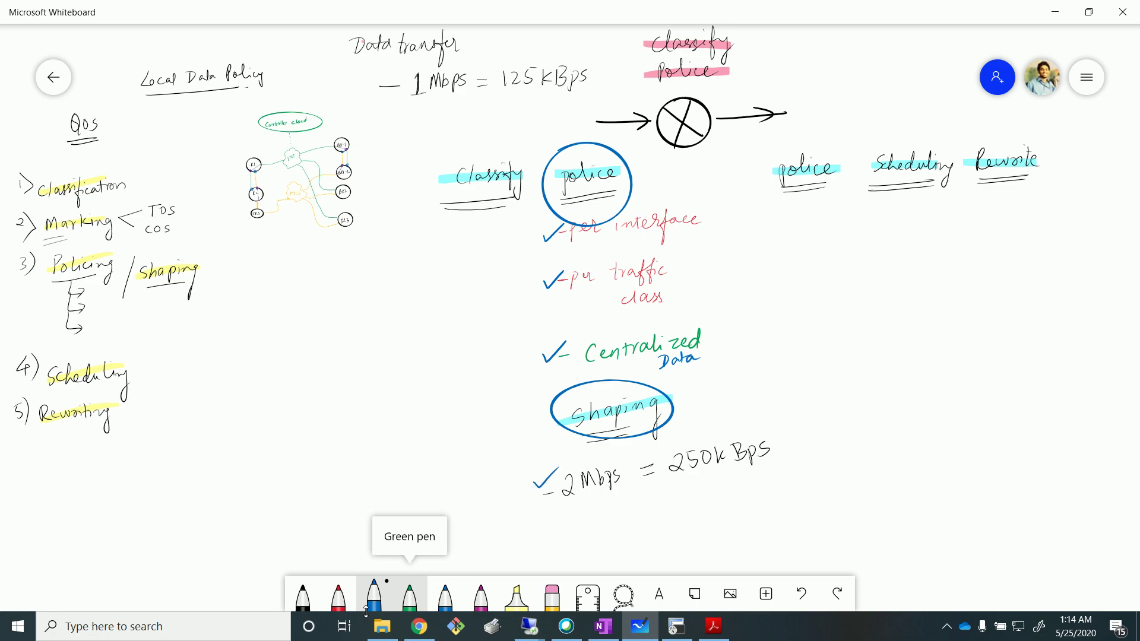